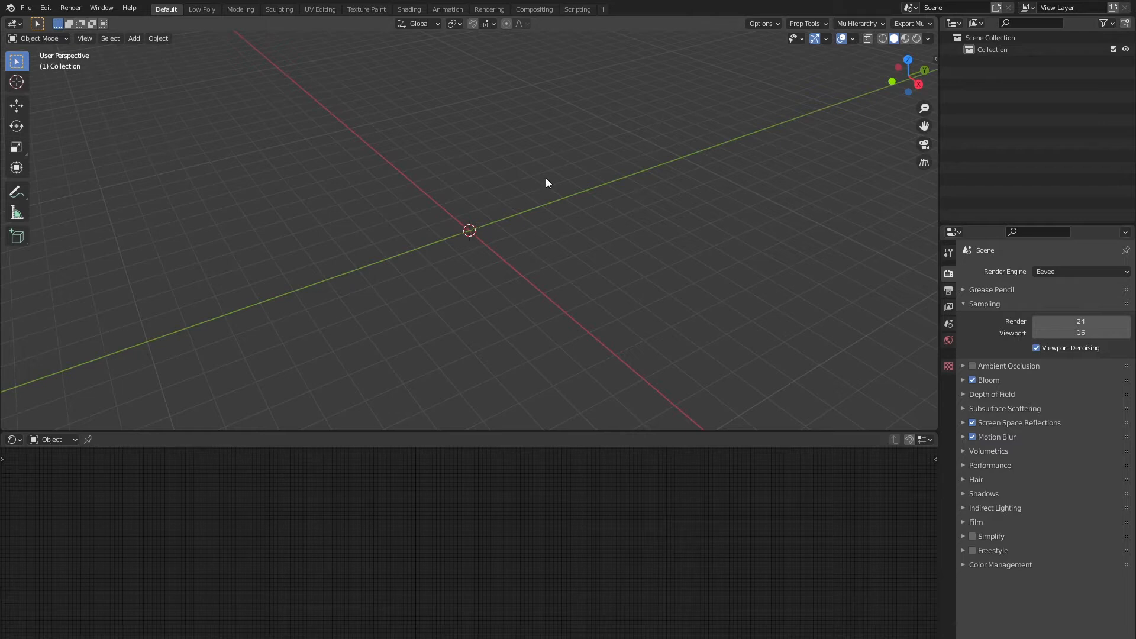
# - Add a UV sphere mesh at the origin of the scene
pyautogui.click(32, 10)
pyautogui.hotkey('shift', 'a')
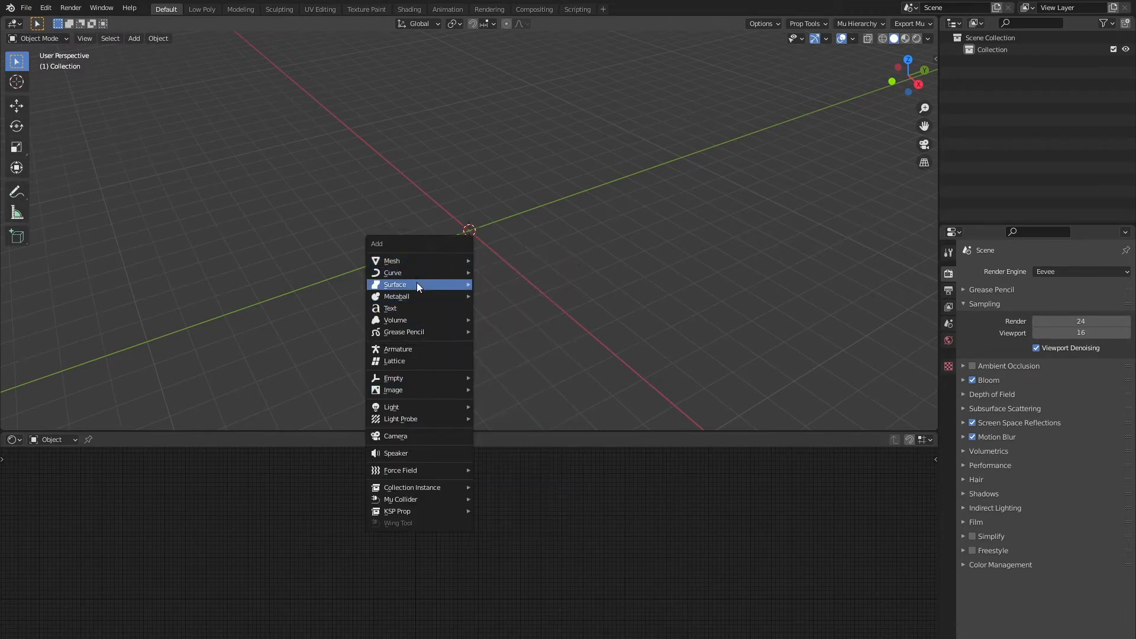
pyautogui.moveTo(437, 258)
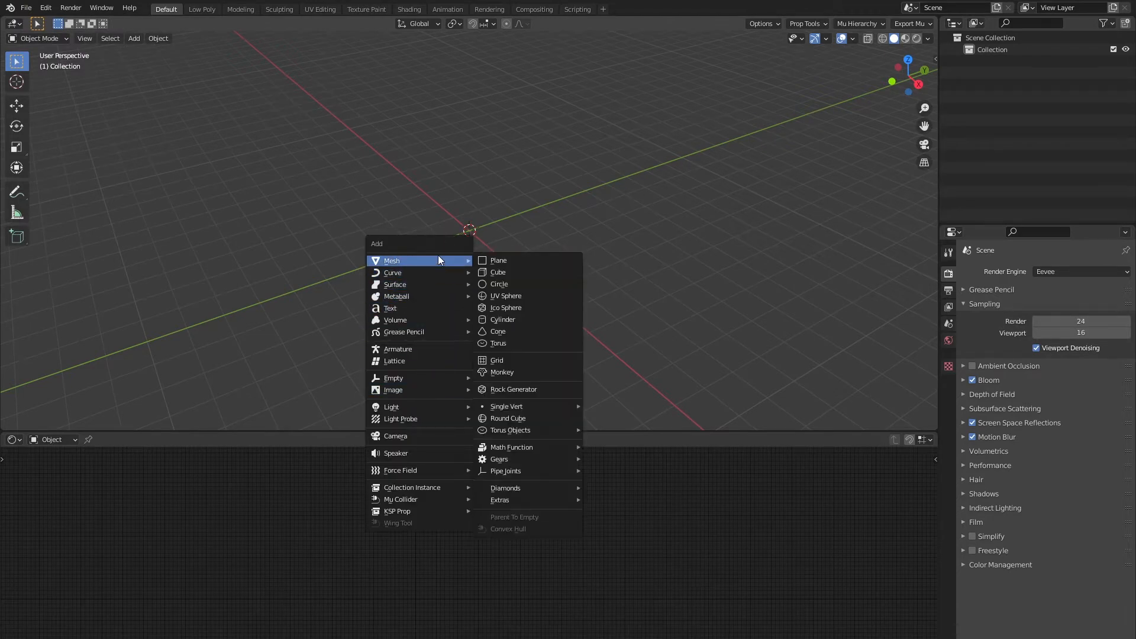
pyautogui.click(550, 296)
pyautogui.scroll(4, 442, 250)
# - Set the new UV sphere to 64 segments and 32 rings
pyautogui.click(83, 418)
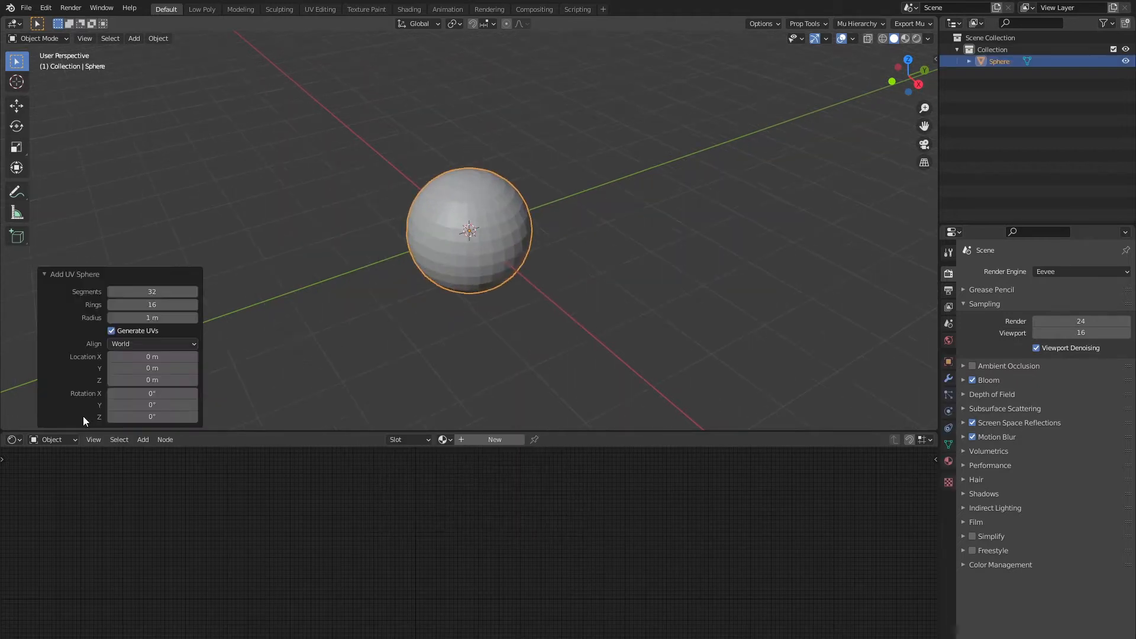
pyautogui.click(155, 291)
pyautogui.write('64')
pyautogui.press('Return')
pyautogui.click(136, 304)
pyautogui.write('32')
pyautogui.press('Return')
pyautogui.moveTo(493, 324); pyautogui.dragTo(530, 282, button='middle')
pyautogui.scroll(5, 509, 260)
pyautogui.scroll(-4, 463, 279)
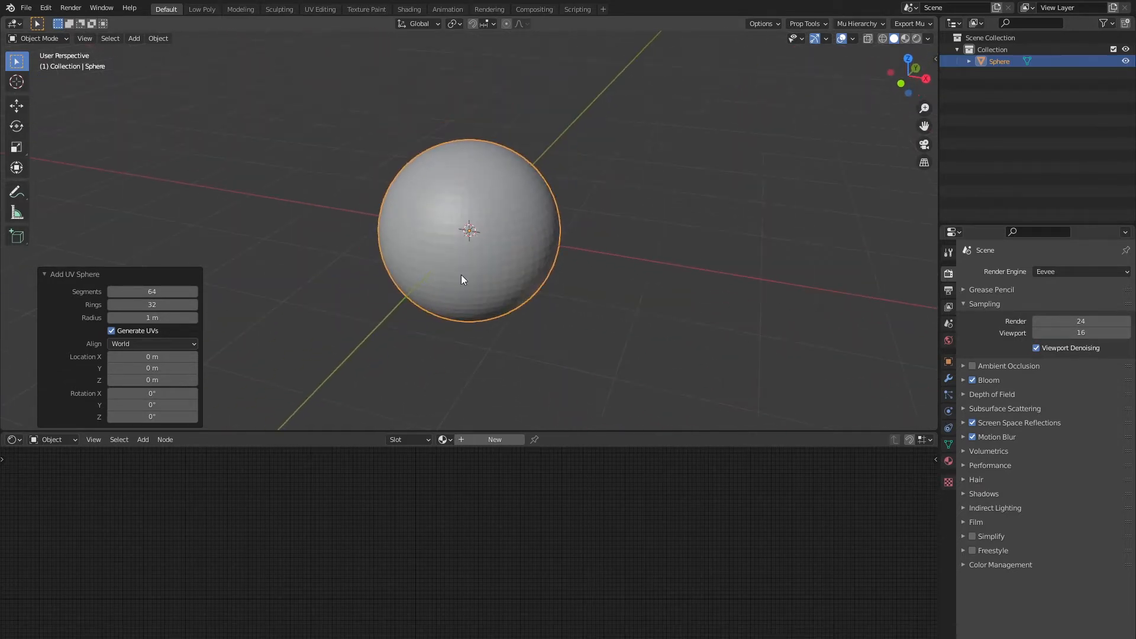
pyautogui.moveTo(436, 296); pyautogui.dragTo(462, 276, button='middle')
pyautogui.scroll(-5, 559, 310)
# - Apply smooth shading to the sphere
pyautogui.click(578, 279)
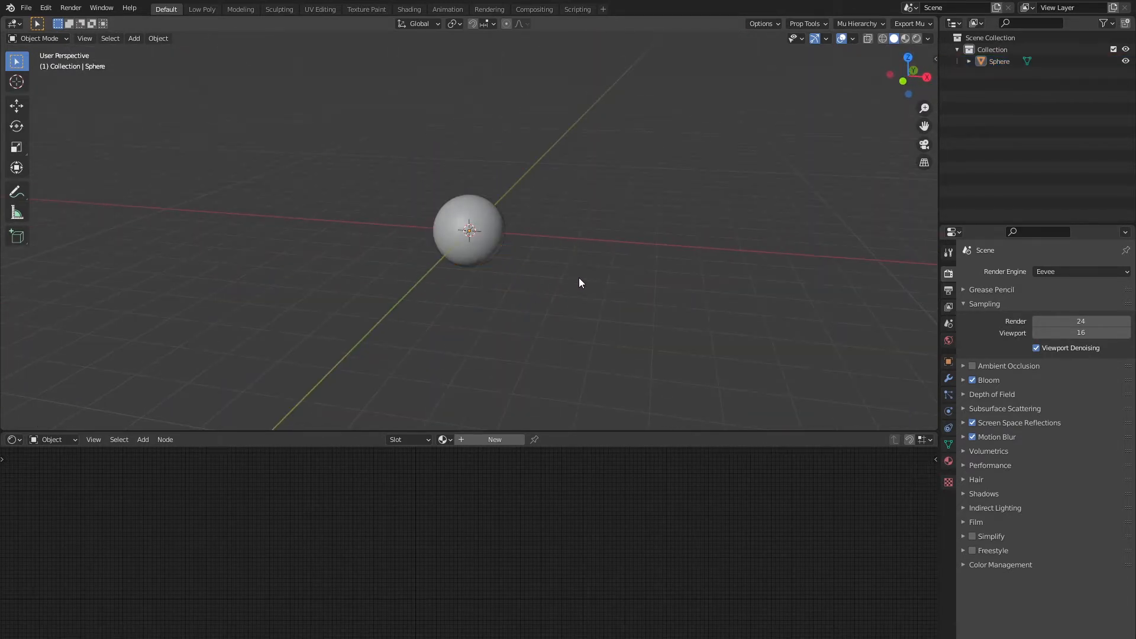
pyautogui.click(461, 235)
pyautogui.rightClick(461, 237)
pyautogui.click(438, 239)
pyautogui.scroll(5, 485, 246)
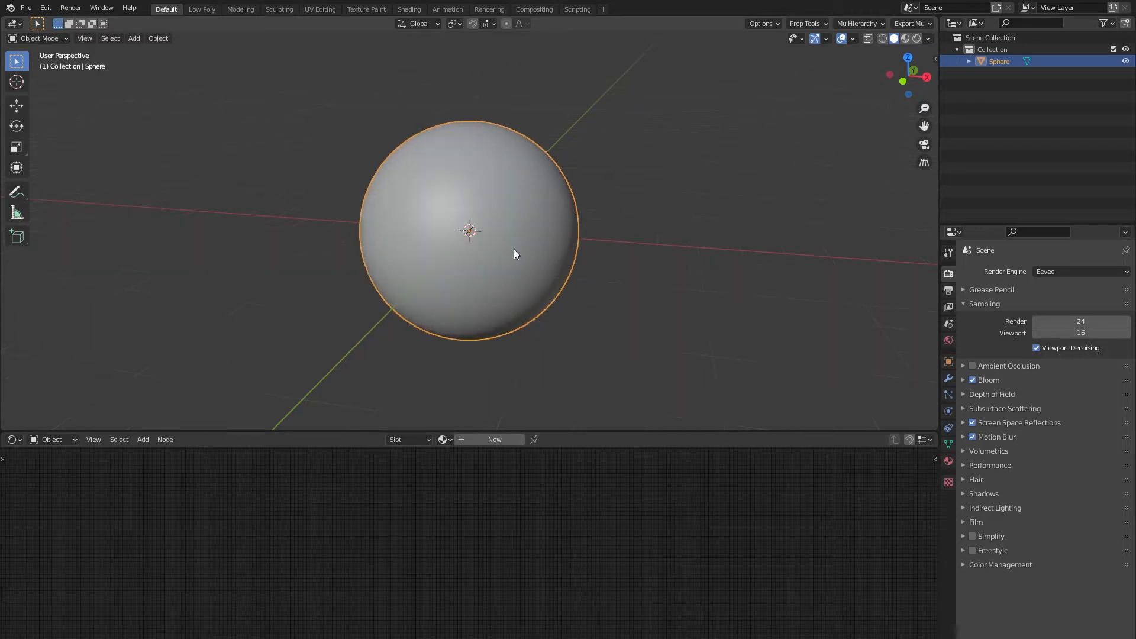
pyautogui.moveTo(513, 250); pyautogui.dragTo(478, 268, button='middle')
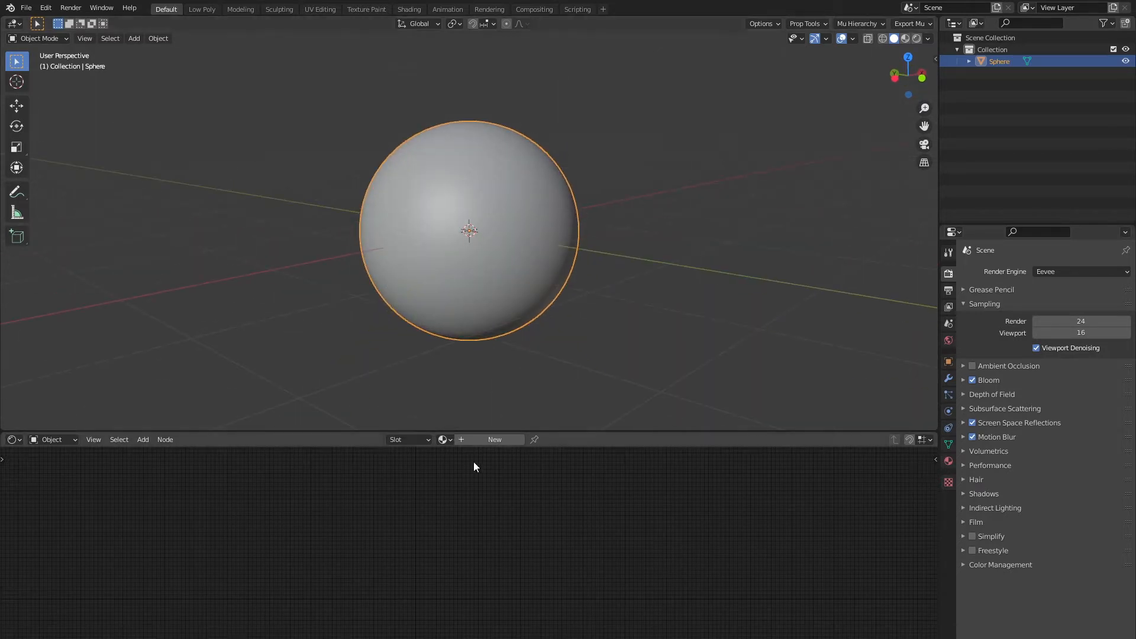
# - Create a new material for the sphere and enlarge the shader node editor area
pyautogui.click(491, 439)
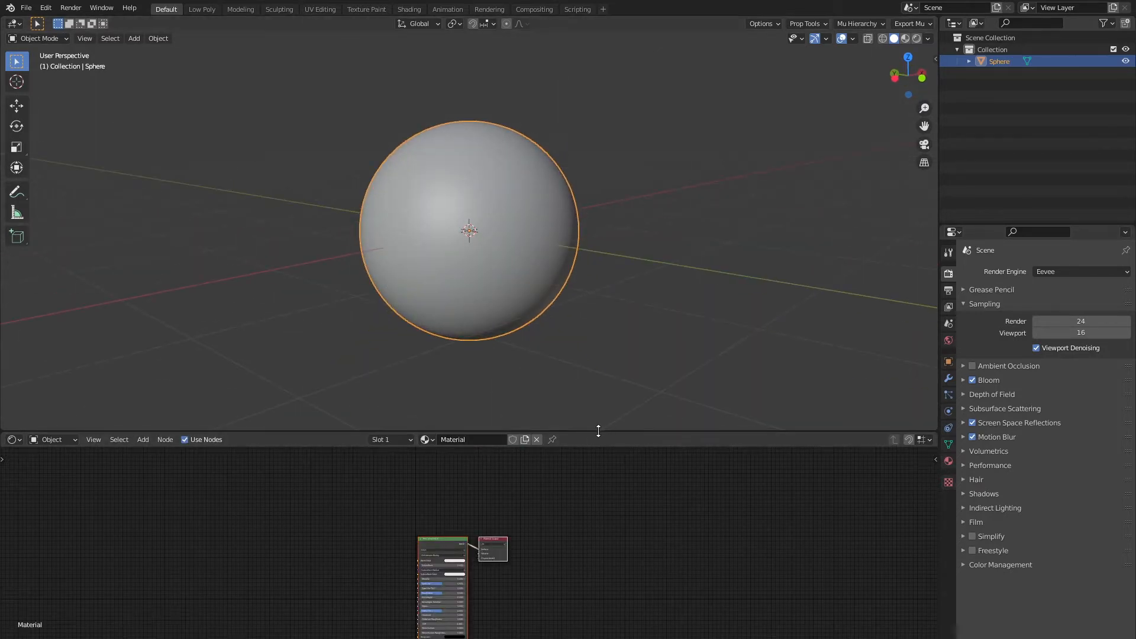
pyautogui.moveTo(601, 431); pyautogui.dragTo(520, 301)
pyautogui.scroll(2, 563, 377)
pyautogui.scroll(3, 581, 425)
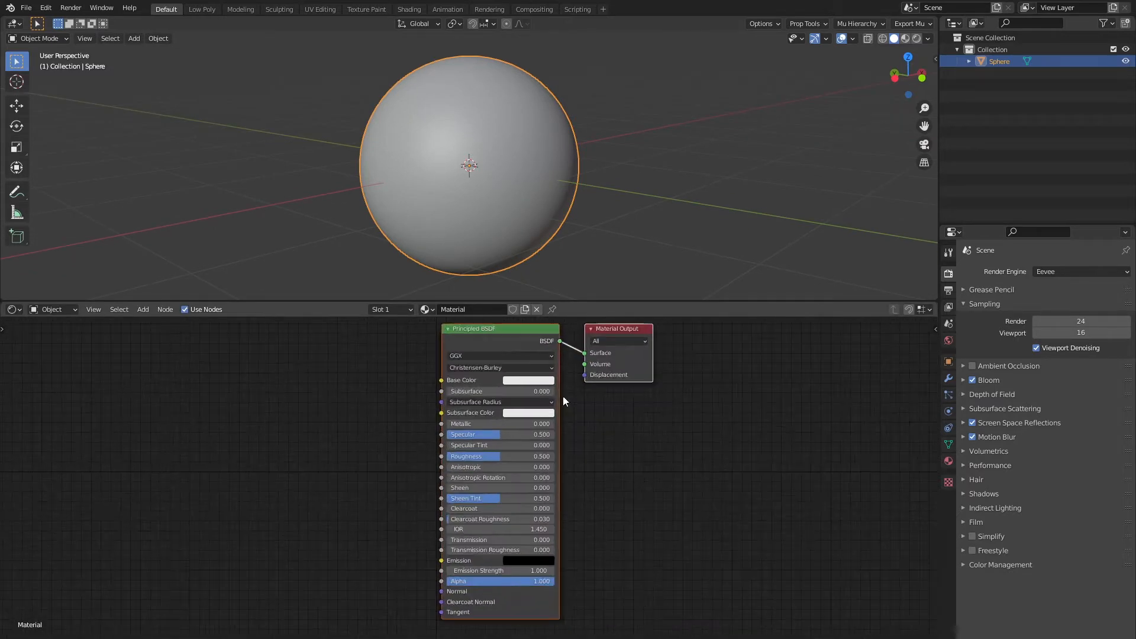
# - Spread the Principled BSDF and Material Output nodes far apart in the node editor
pyautogui.moveTo(503, 344); pyautogui.dragTo(333, 369)
pyautogui.moveTo(609, 329); pyautogui.dragTo(758, 349)
pyautogui.moveTo(420, 417); pyautogui.dragTo(459, 466, button='middle')
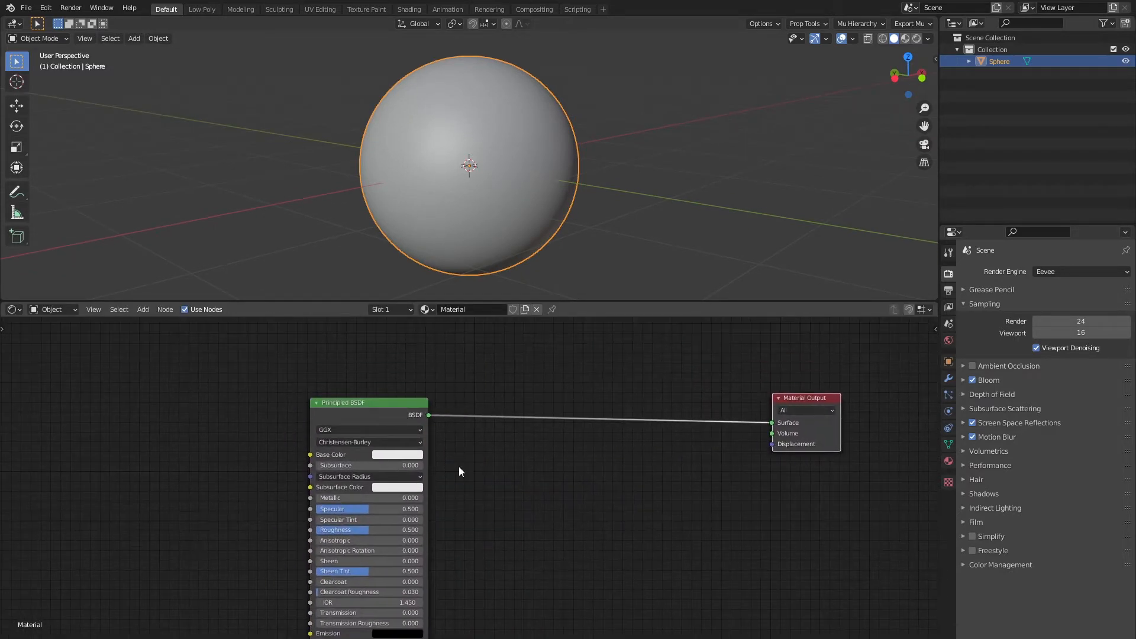
# - Switch the viewport to rendered shading and set the world background strength to 0
pyautogui.click(905, 40)
pyautogui.click(918, 40)
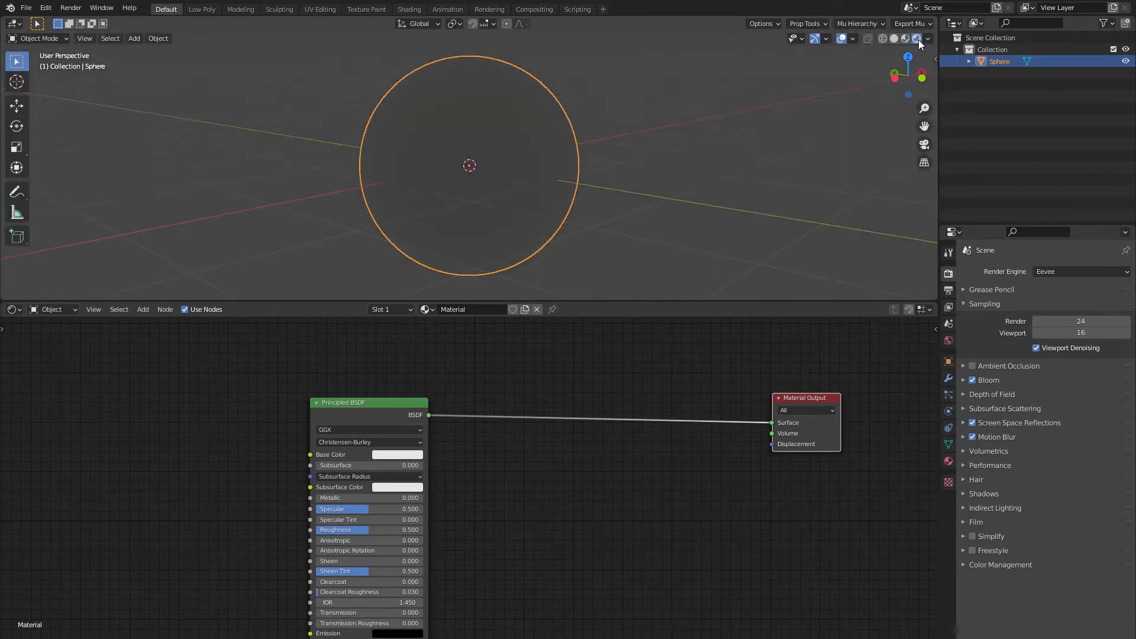
pyautogui.moveTo(655, 192); pyautogui.dragTo(530, 228, button='middle')
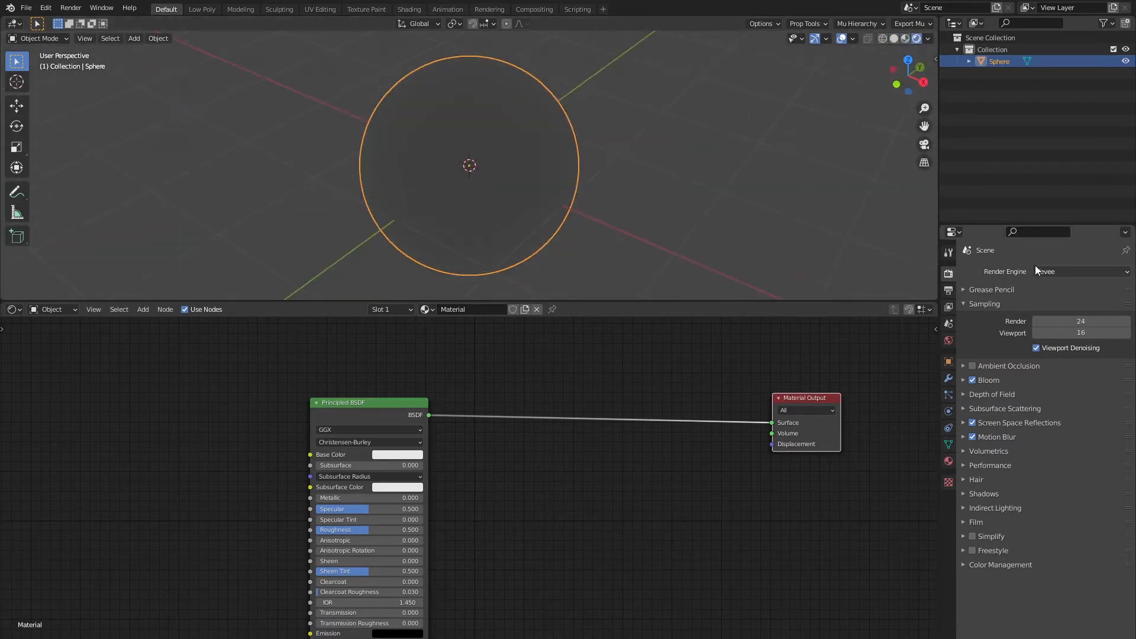
pyautogui.click(949, 340)
pyautogui.moveTo(1089, 360); pyautogui.dragTo(1065, 361)
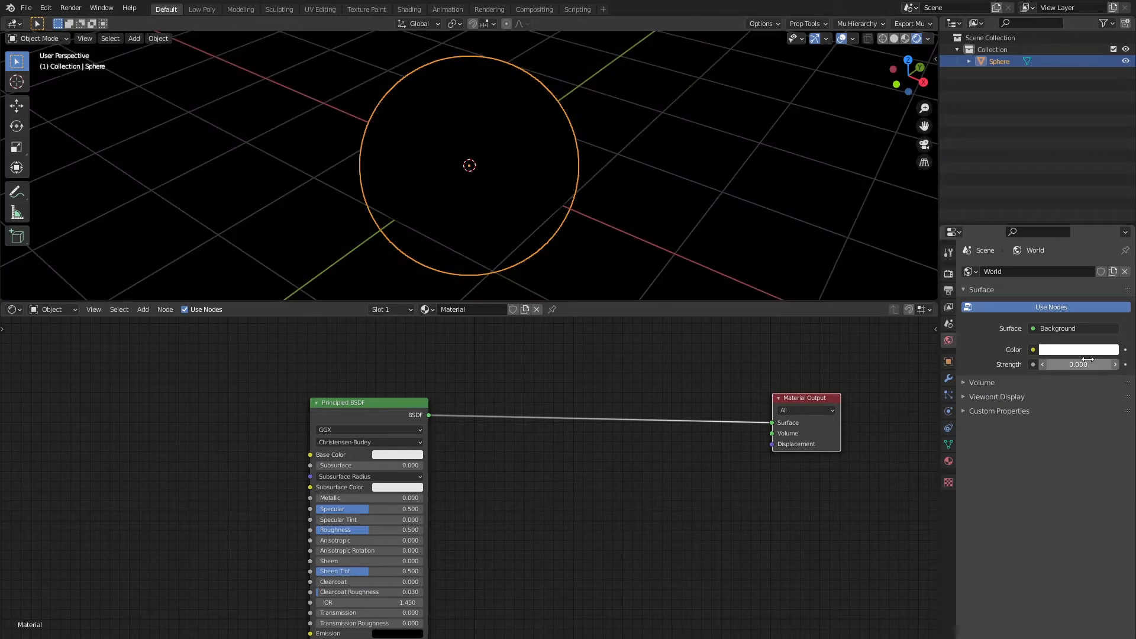
# - Add a sun light at the origin of the scene
pyautogui.scroll(-4, 634, 196)
pyautogui.moveTo(634, 197); pyautogui.dragTo(588, 170, button='middle')
pyautogui.scroll(-3, 588, 170)
pyautogui.hotkey('shift', 'a')
pyautogui.moveTo(560, 164)
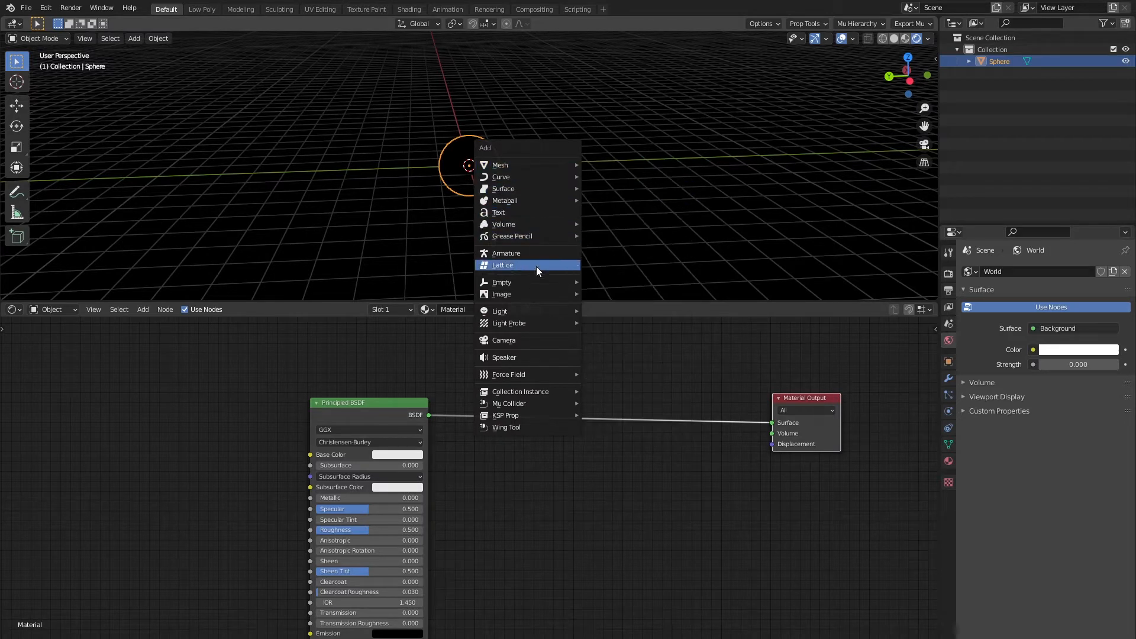
pyautogui.moveTo(538, 287)
pyautogui.moveTo(556, 310)
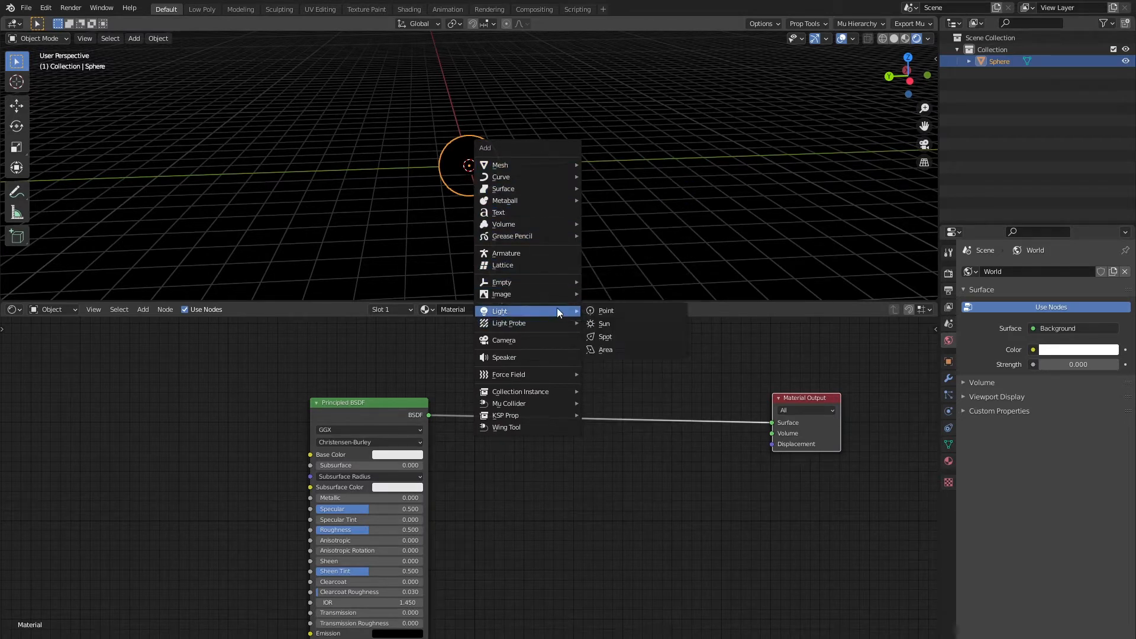
pyautogui.click(621, 323)
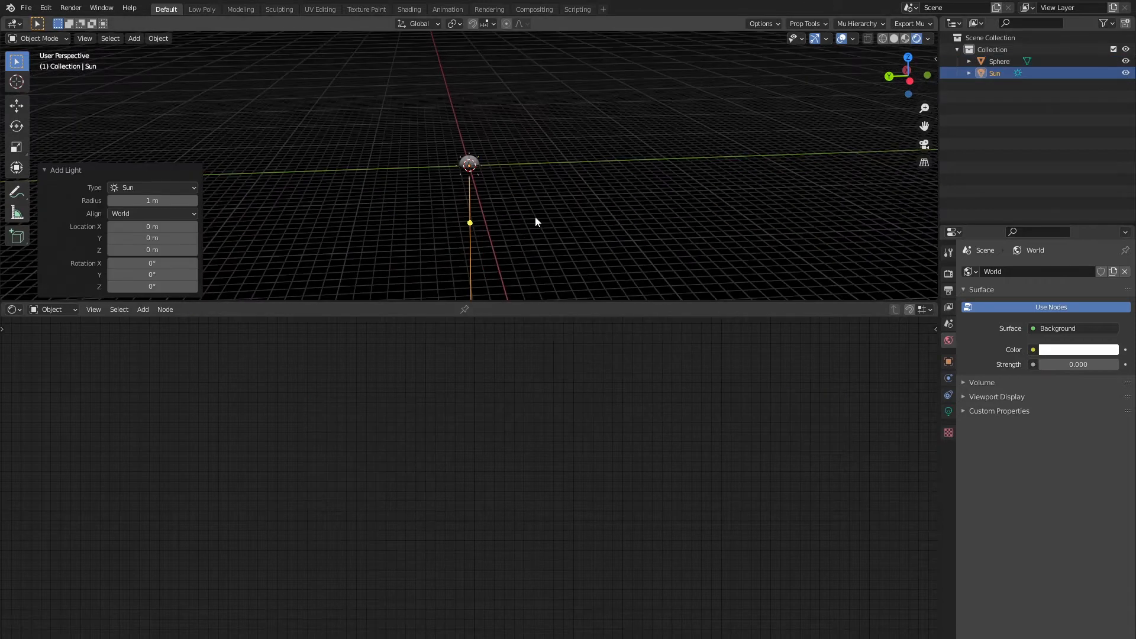
# - Raise the sun light about 5.04 m along Z and move it about 23.21 m along negative Y
pyautogui.press('g')
pyautogui.press('z')
pyautogui.click(497, 113)
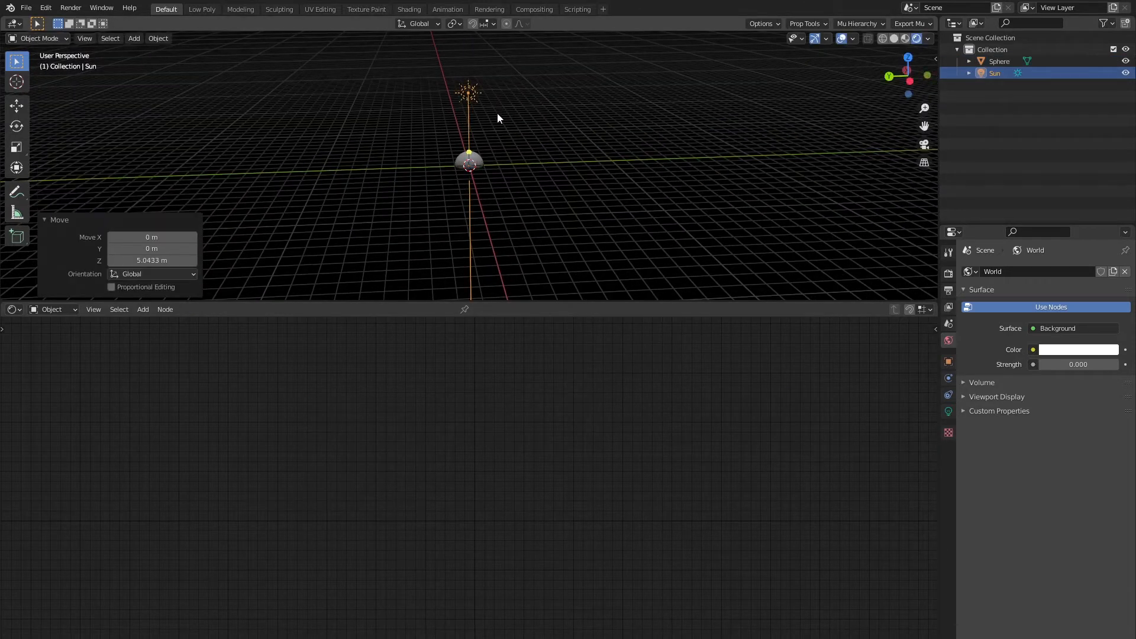
pyautogui.press('g')
pyautogui.press('y')
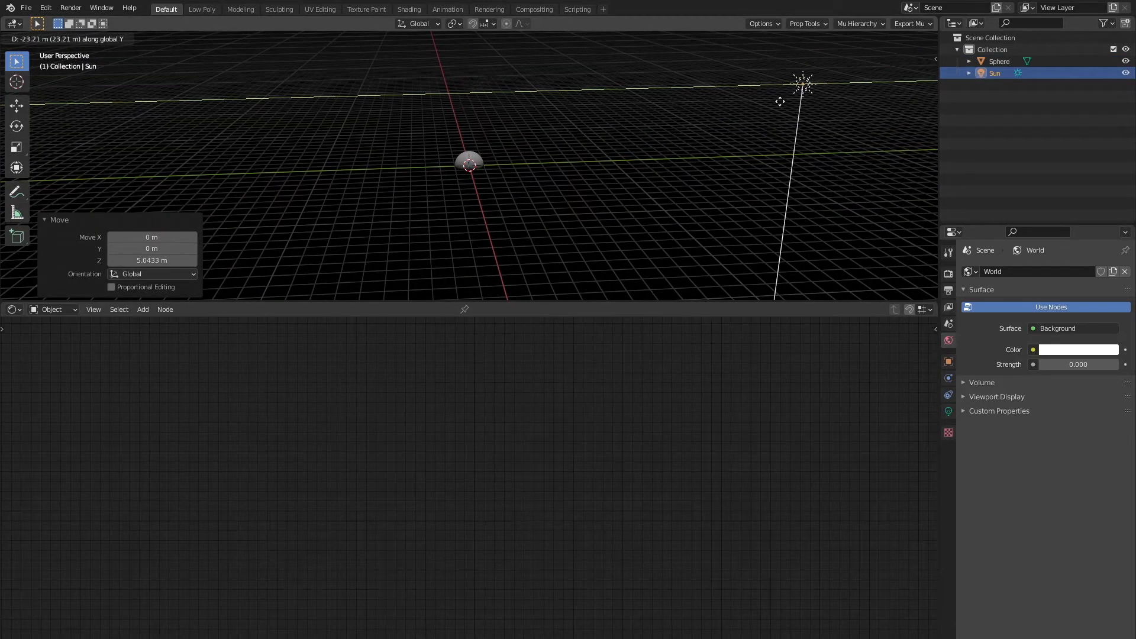
pyautogui.click(806, 90)
# - Lower the sun light along Z and aim its direction at the sphere
pyautogui.press('g')
pyautogui.press('z')
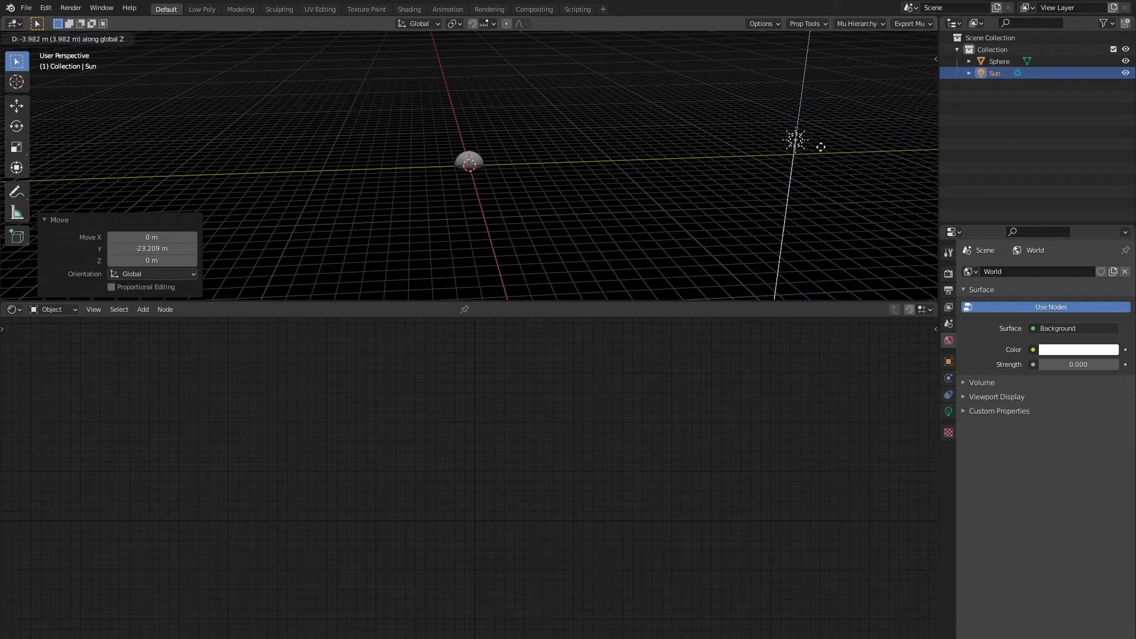
pyautogui.click(790, 181)
pyautogui.moveTo(789, 181)
pyautogui.mouseDown()
pyautogui.moveTo(543, 211)
pyautogui.moveTo(477, 166)
pyautogui.mouseUp()
pyautogui.moveTo(477, 166); pyautogui.dragTo(504, 181, button='middle')
# - Try a strength of 15 for the sun light and reduce it to 7.5
pyautogui.click(949, 411)
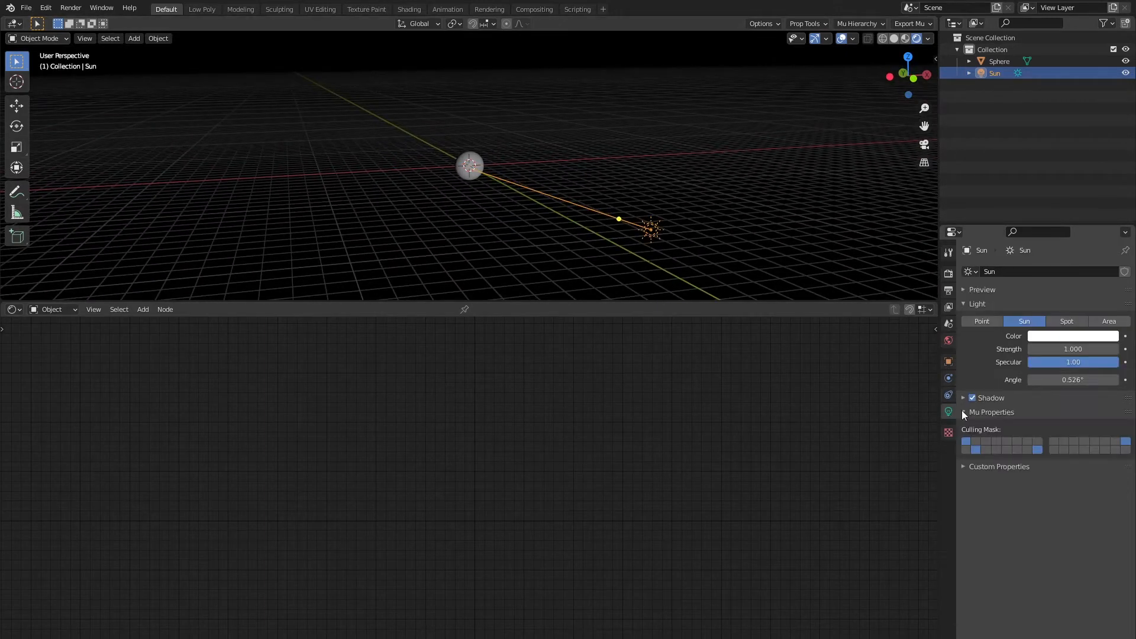
pyautogui.doubleClick(1071, 349)
pyautogui.write('15')
pyautogui.press('Return')
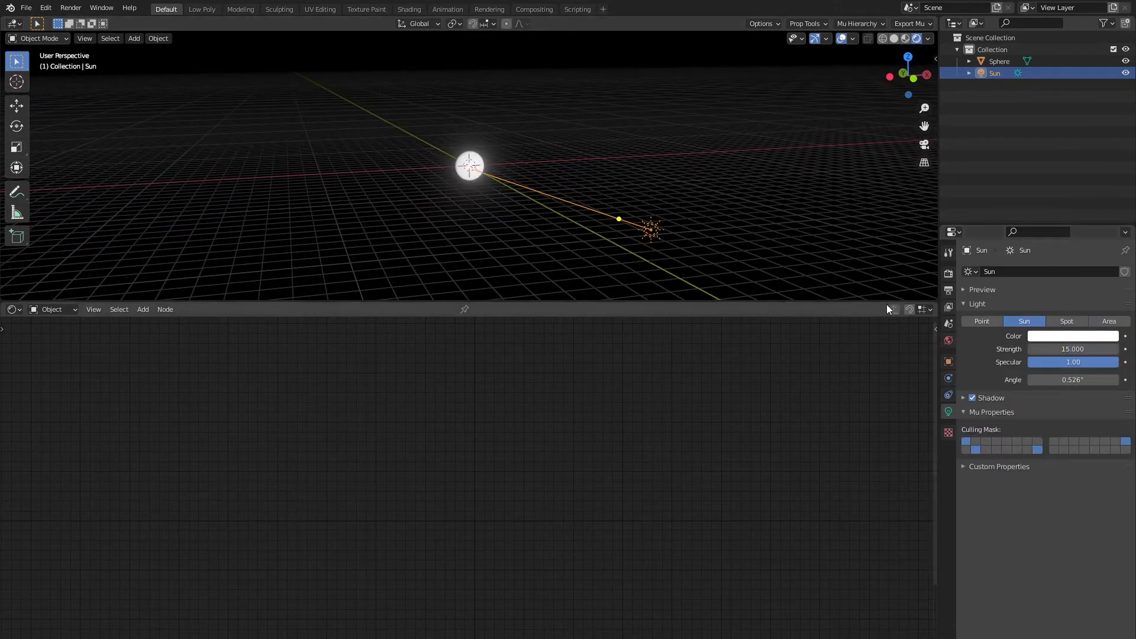
pyautogui.doubleClick(1077, 346)
pyautogui.write('7.5')
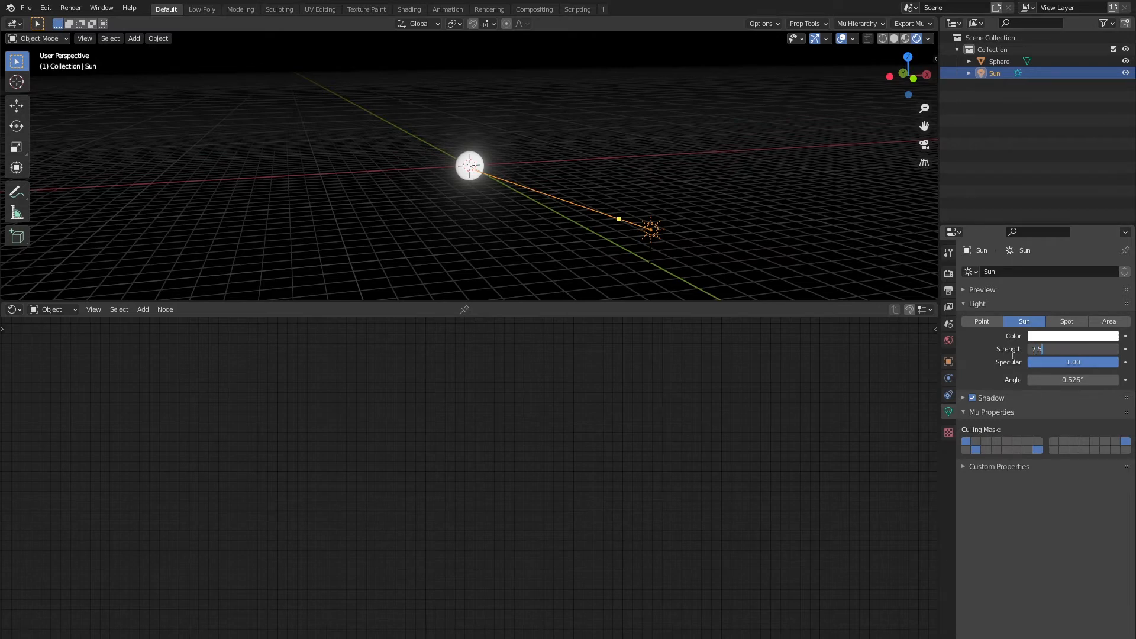
pyautogui.press('Return')
# - Select the sphere and delete the Principled BSDF node from its material
pyautogui.scroll(5, 577, 226)
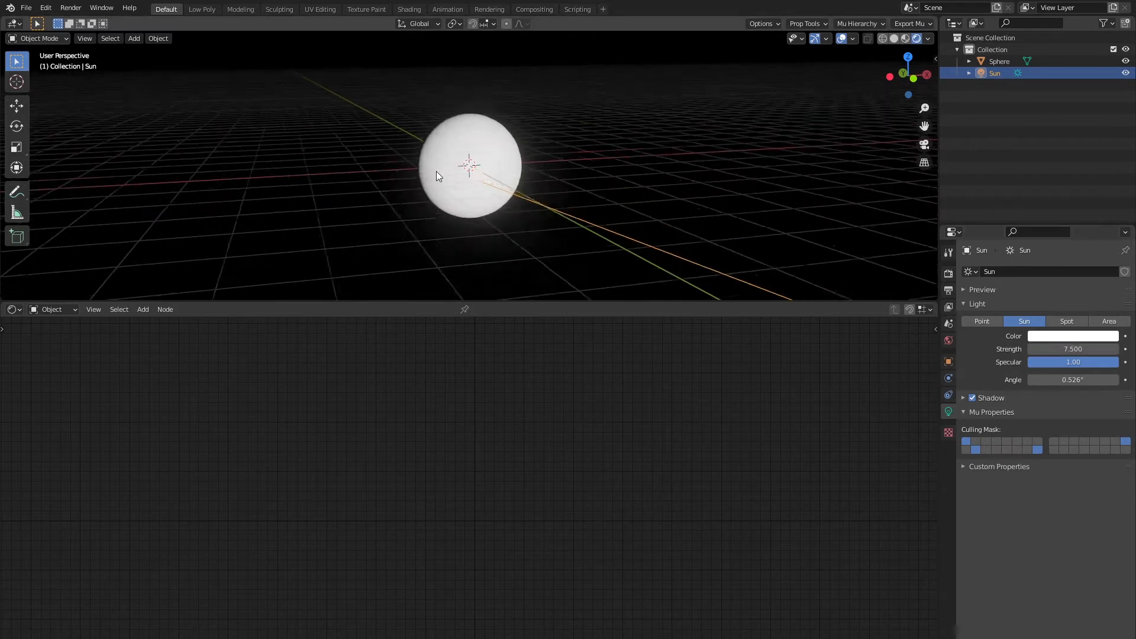
pyautogui.moveTo(435, 172); pyautogui.dragTo(544, 184, button='middle')
pyautogui.scroll(5, 544, 183)
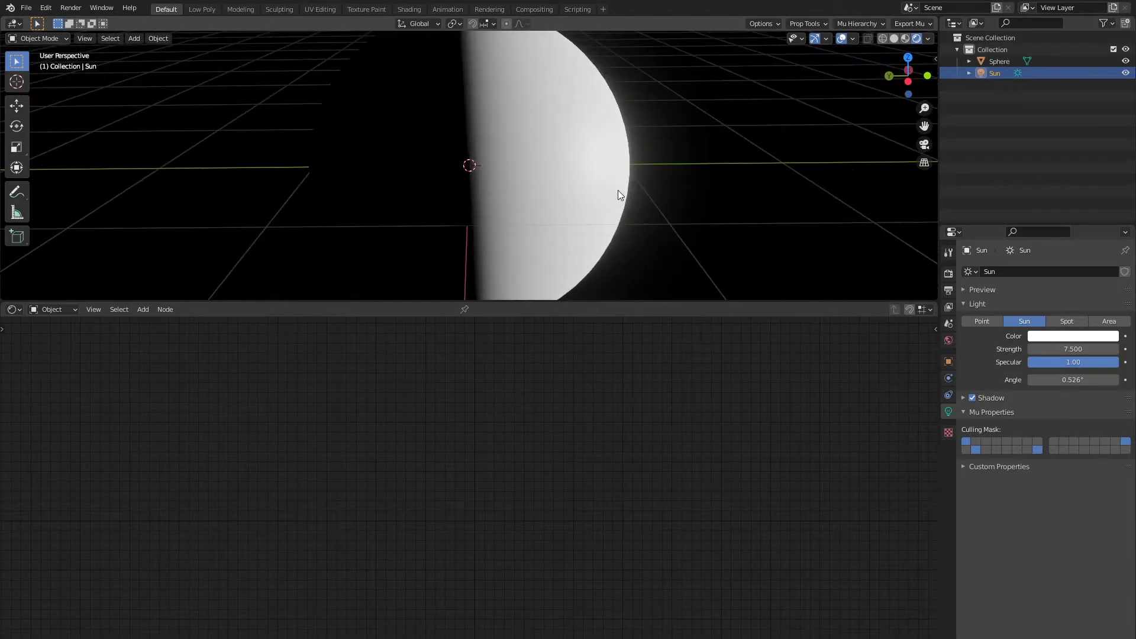
pyautogui.scroll(-5, 503, 189)
pyautogui.click(469, 169)
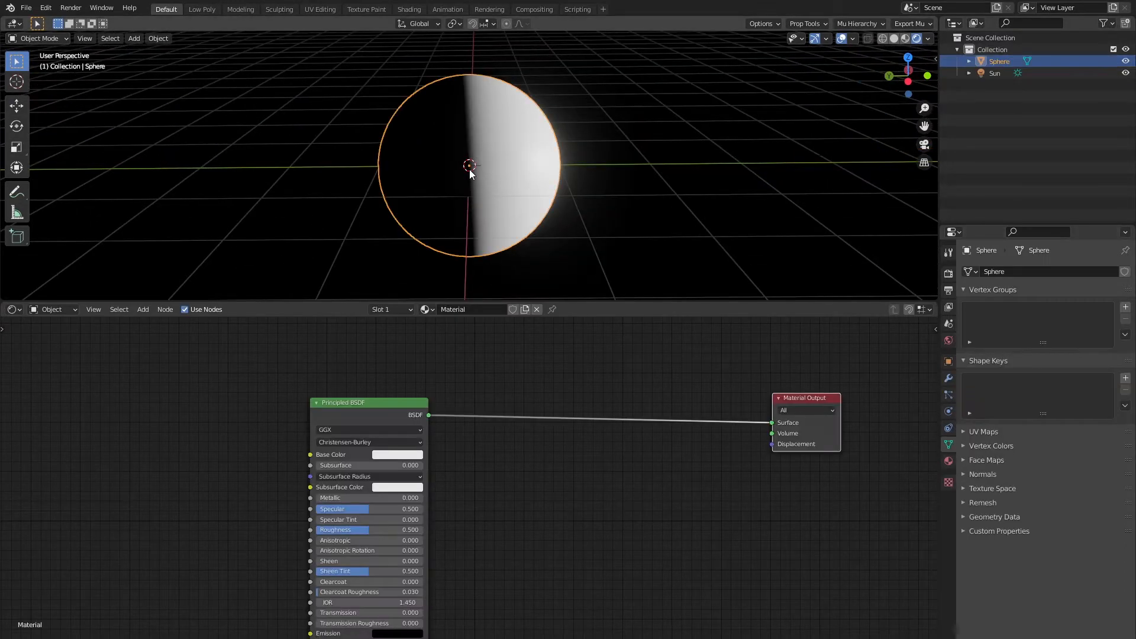
pyautogui.moveTo(484, 435); pyautogui.dragTo(459, 385, button='middle')
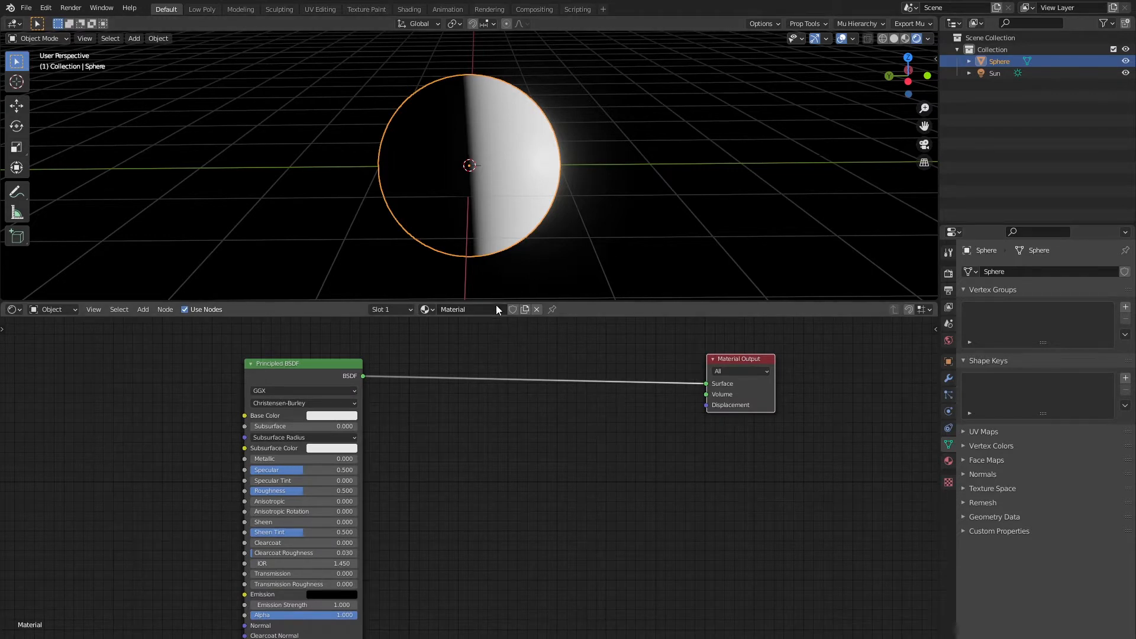
pyautogui.moveTo(362, 380); pyautogui.dragTo(509, 367, button='middle')
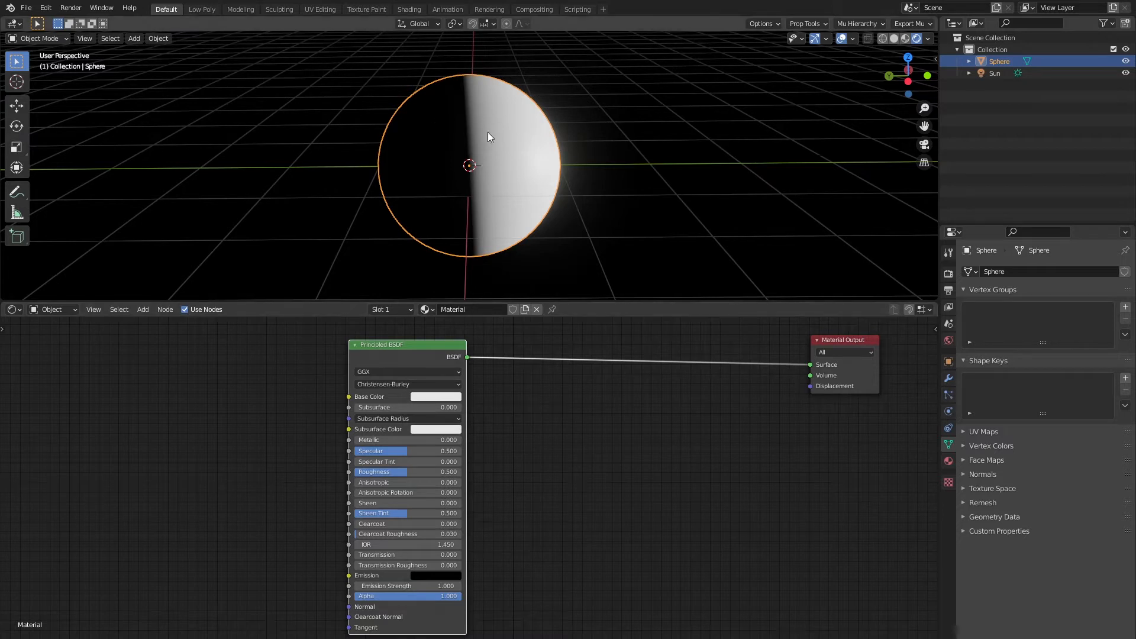
pyautogui.moveTo(609, 165); pyautogui.dragTo(440, 339, button='middle')
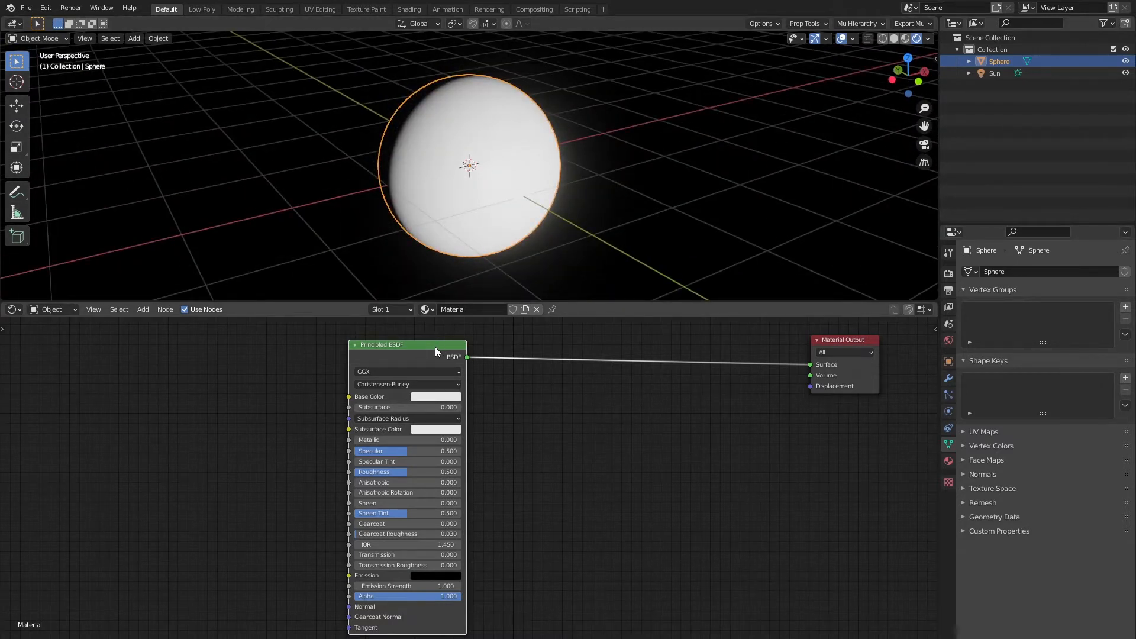
pyautogui.press('x')
# - Add a Diffuse BSDF node and connect its output to the Material Output's Surface input
pyautogui.moveTo(470, 378); pyautogui.dragTo(459, 431, button='middle')
pyautogui.hotkey('shift', 'a')
pyautogui.click(416, 406)
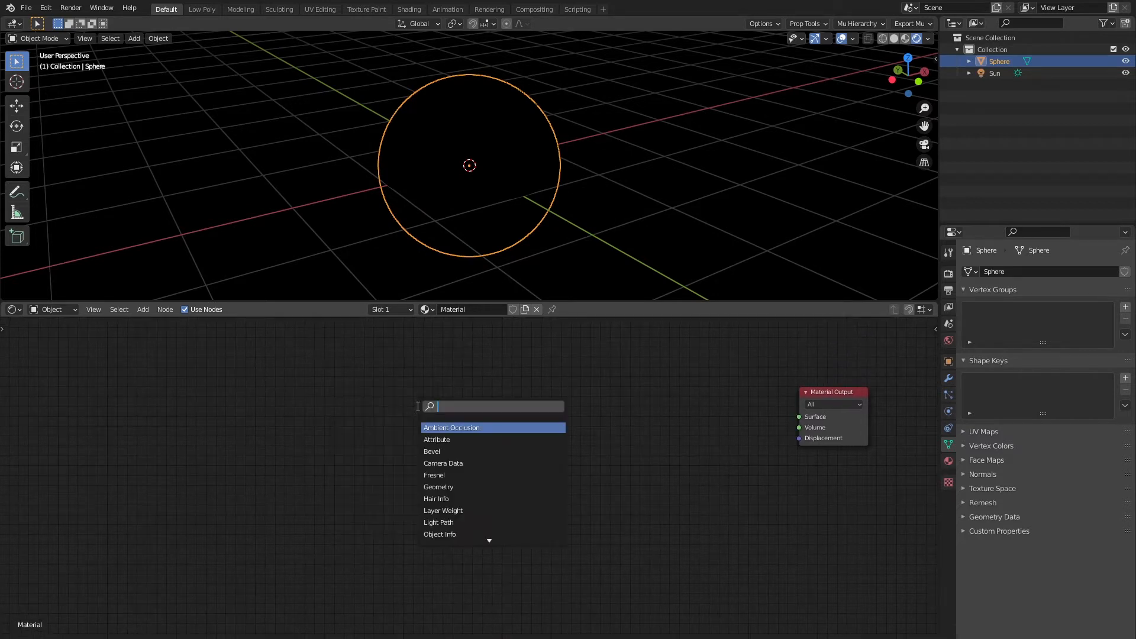
pyautogui.write('diff')
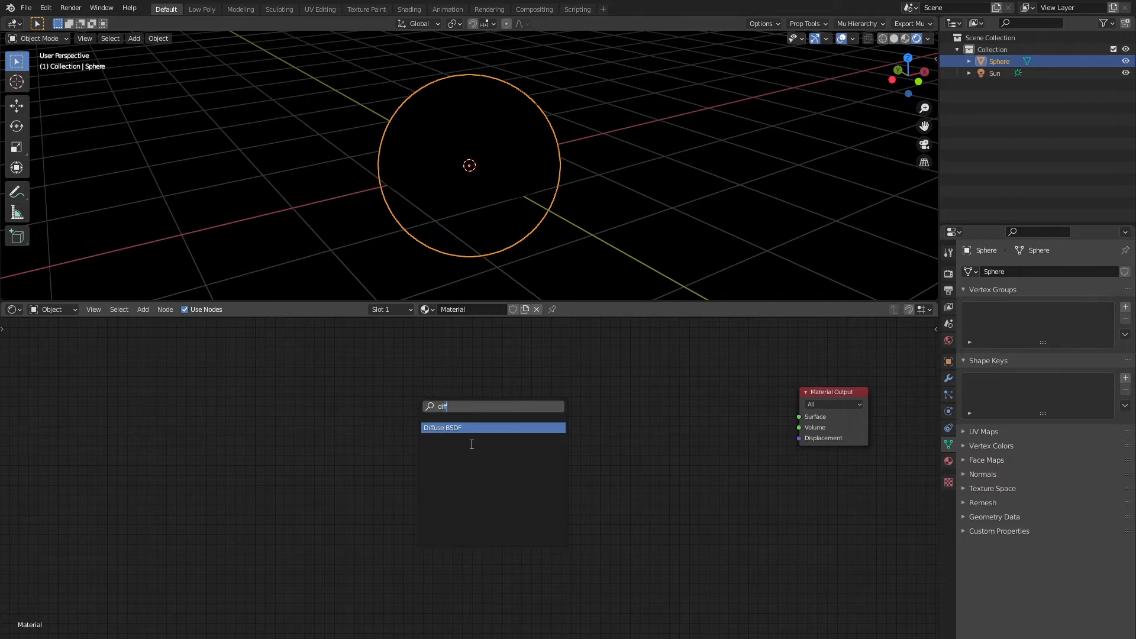
pyautogui.press('Return')
pyautogui.click(389, 434)
pyautogui.keyDown('ctrl'); pyautogui.keyDown('shift'); pyautogui.click(356, 397); pyautogui.keyUp('shift'); pyautogui.keyUp('ctrl')
# - Insert a Shader to RGB node on the link between the Diffuse BSDF and Material Output nodes
pyautogui.moveTo(536, 161); pyautogui.dragTo(584, 170, button='middle')
pyautogui.moveTo(609, 459); pyautogui.dragTo(557, 478, button='middle')
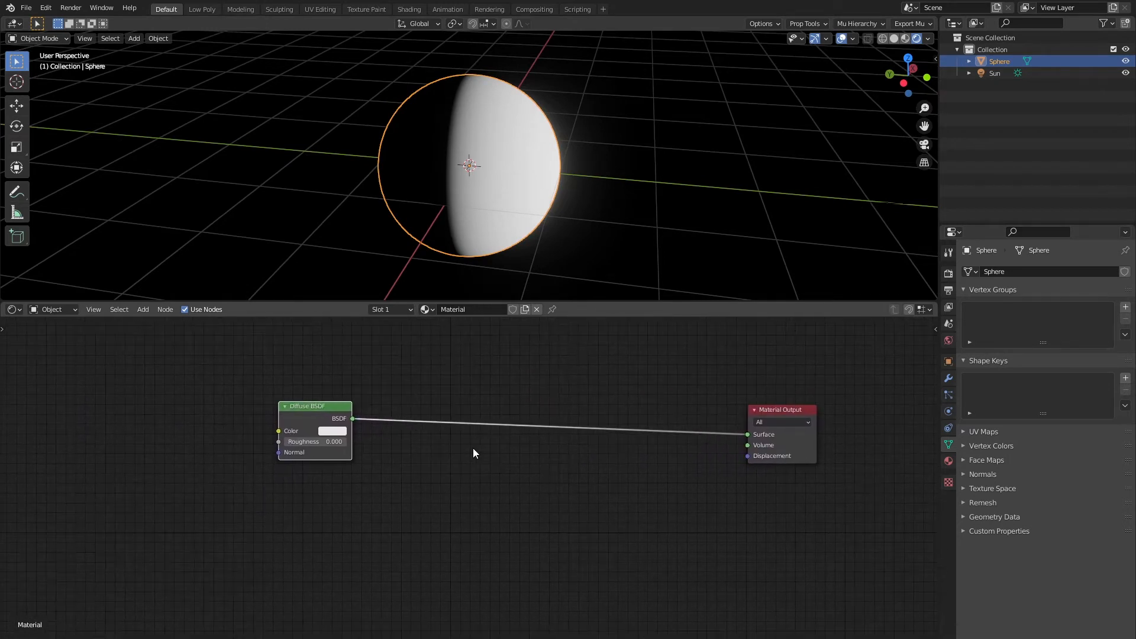
pyautogui.hotkey('shift', 'a')
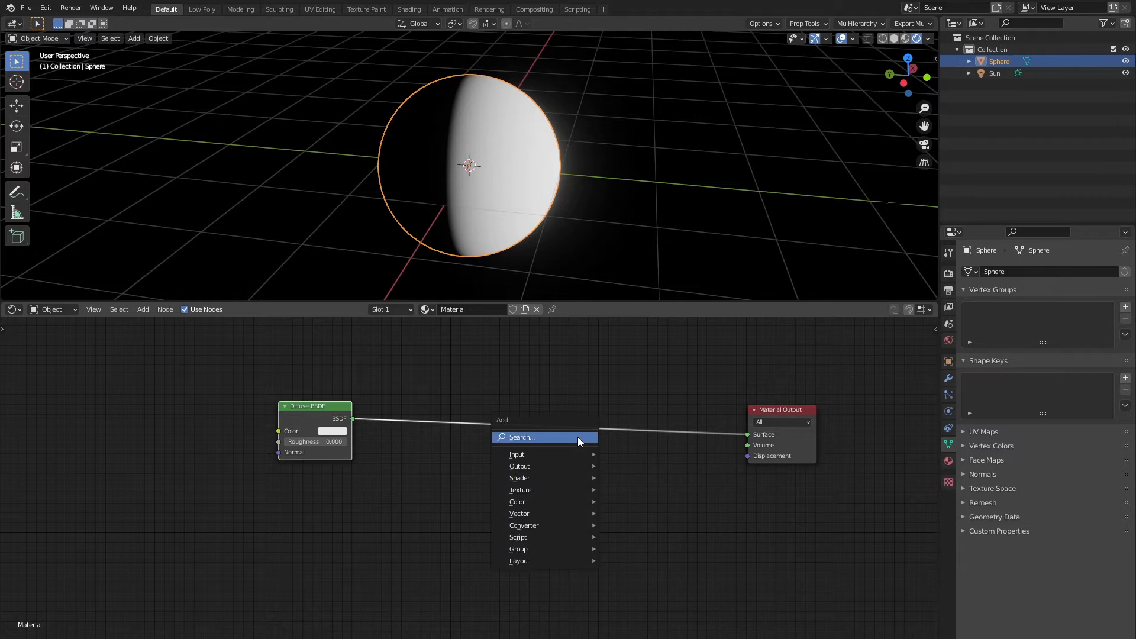
pyautogui.click(577, 437)
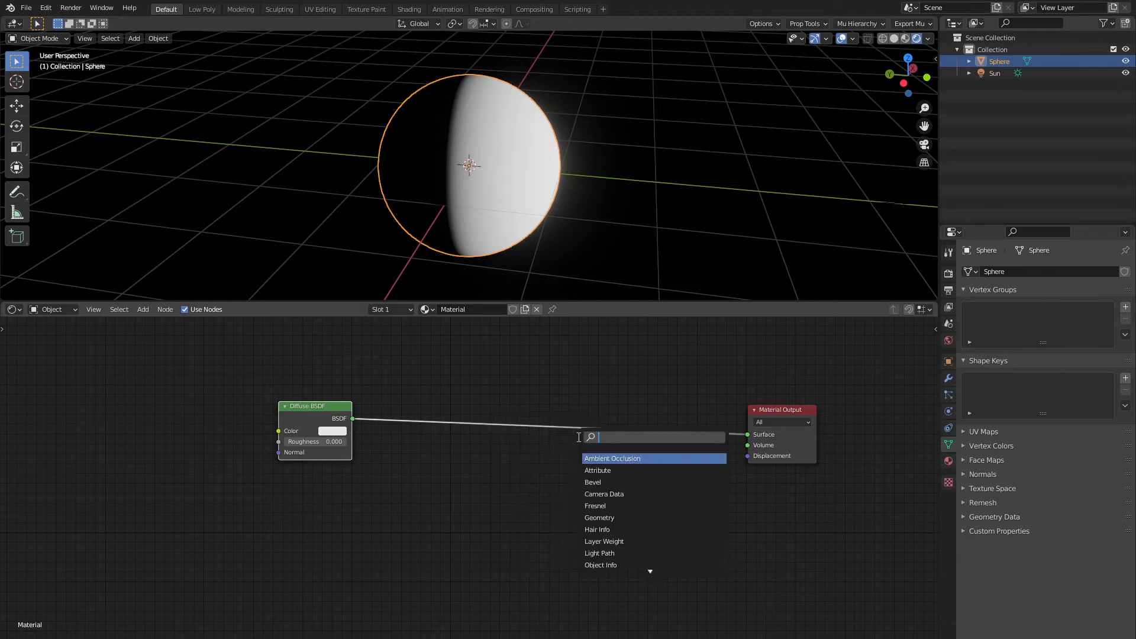
pyautogui.write('hader')
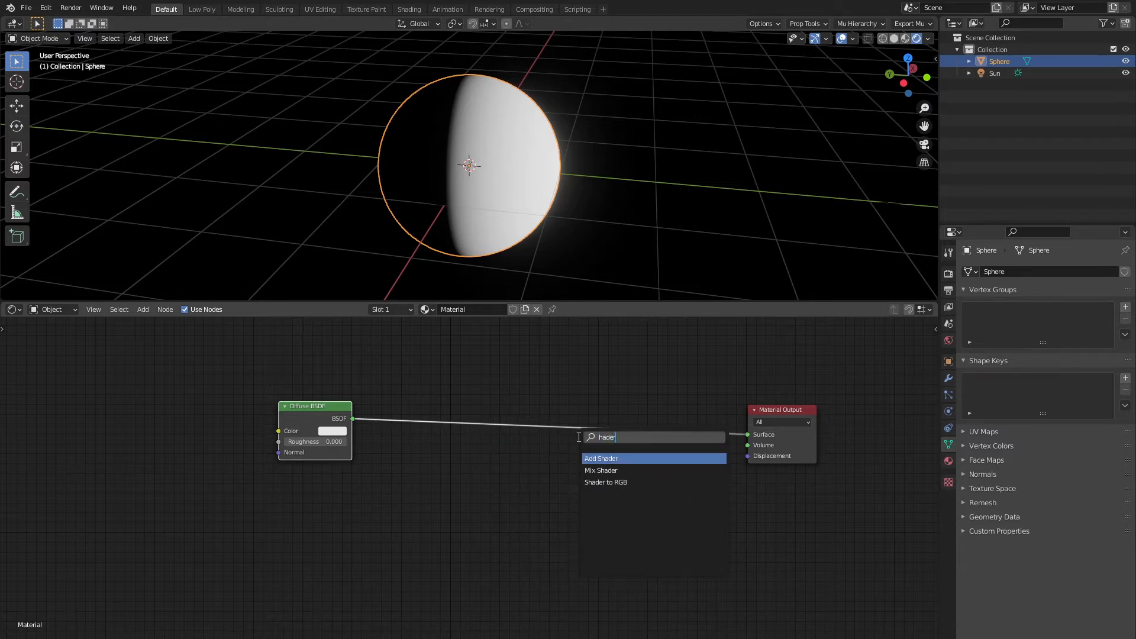
pyautogui.press('Down')
pyautogui.press('Down')
pyautogui.press('Return')
pyautogui.click(459, 439)
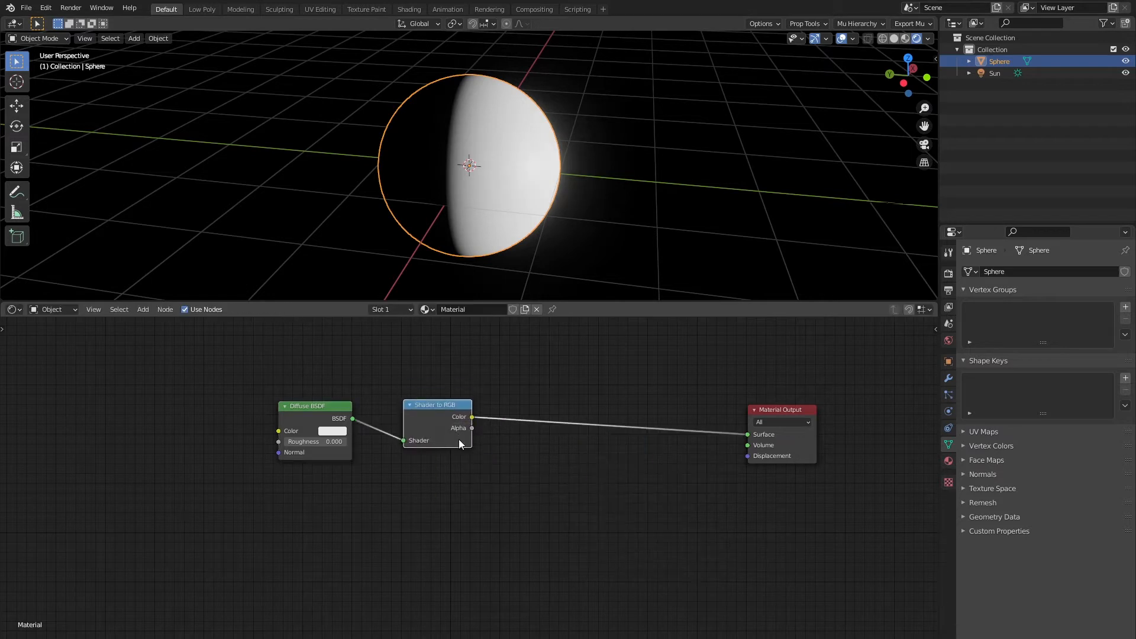
# - Move the Diffuse BSDF and Shader to RGB nodes together farther away from the Material Output node
pyautogui.moveTo(548, 191); pyautogui.dragTo(425, 154, button='middle')
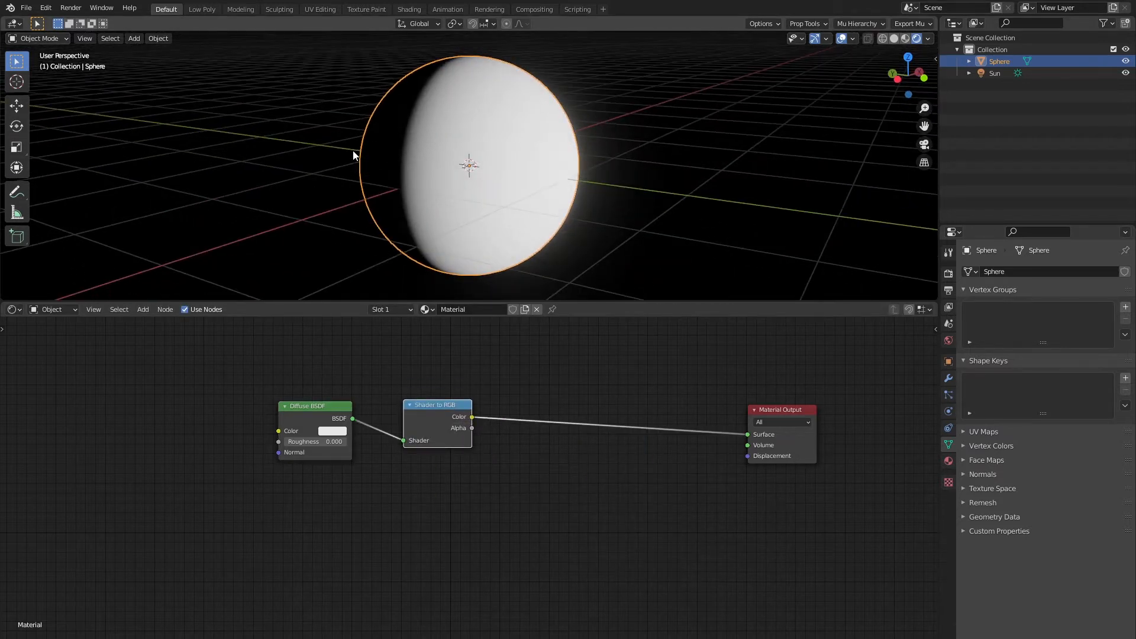
pyautogui.moveTo(353, 155); pyautogui.dragTo(373, 166, button='middle')
pyautogui.moveTo(456, 407); pyautogui.dragTo(408, 414)
pyautogui.moveTo(152, 527); pyautogui.dragTo(290, 378)
pyautogui.moveTo(408, 403)
pyautogui.mouseDown(button='middle')
pyautogui.moveTo(436, 375)
pyautogui.moveTo(420, 398)
pyautogui.mouseUp(button='middle')
pyautogui.moveTo(395, 166); pyautogui.dragTo(453, 179, button='middle')
# - Add a Fresnel node and place it directly below the Shader to RGB node
pyautogui.hotkey('shift', 'a')
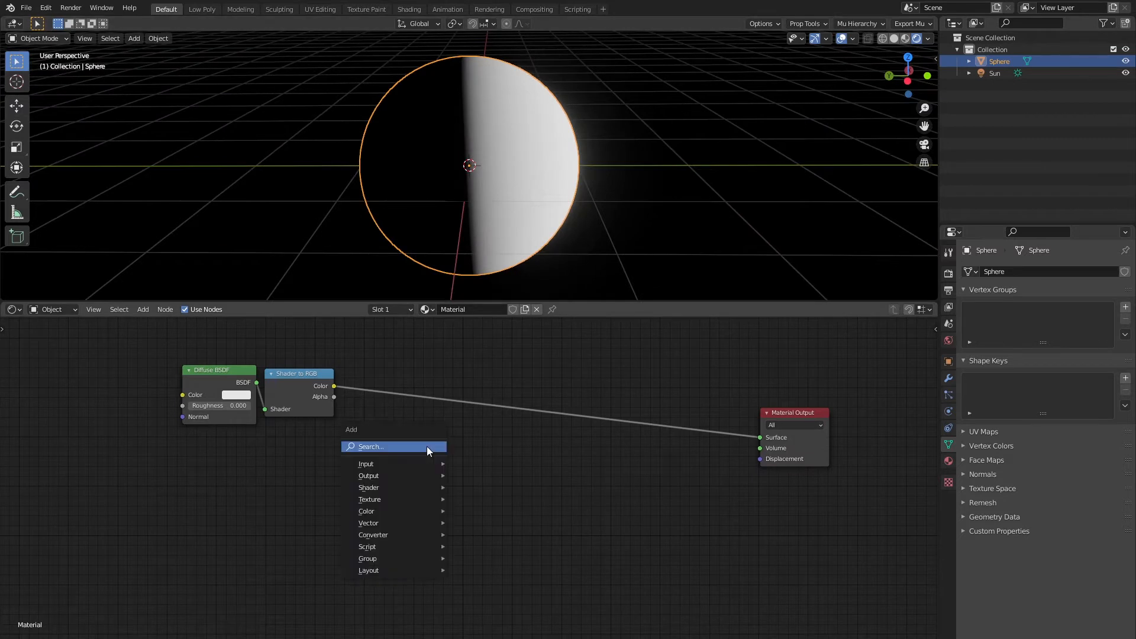
pyautogui.click(428, 446)
pyautogui.write('fres')
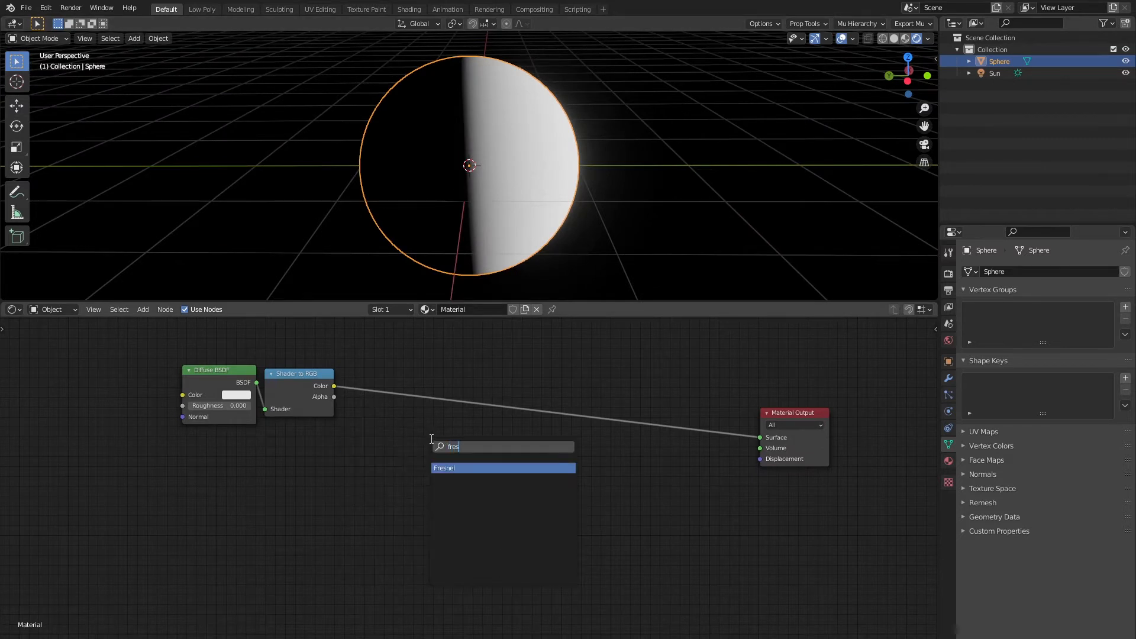
pyautogui.click(497, 468)
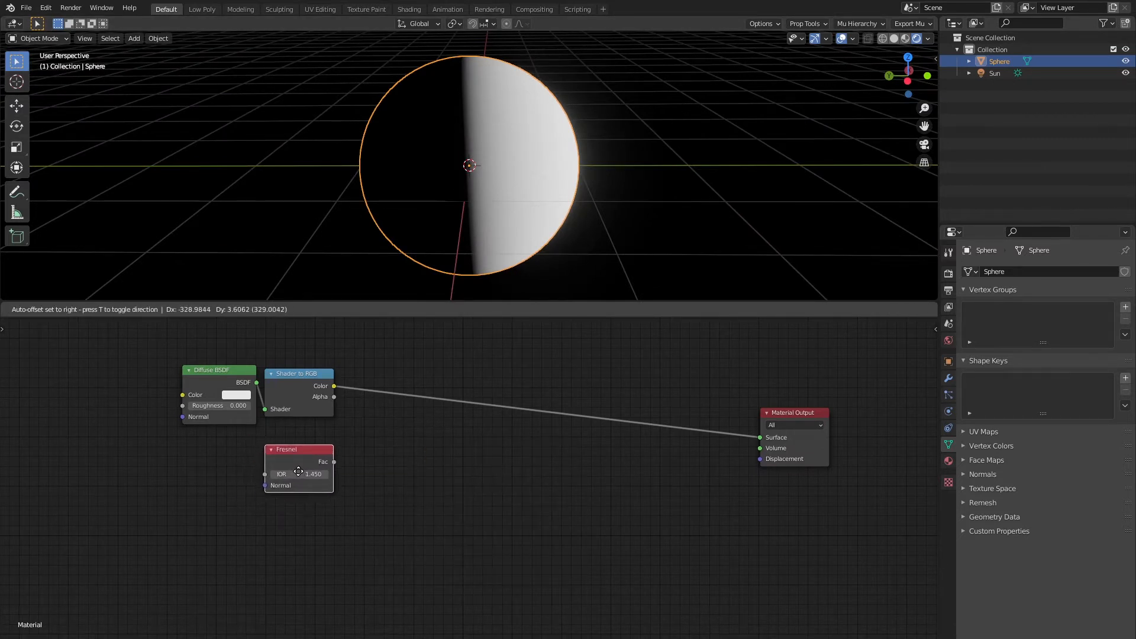
pyautogui.click(299, 470)
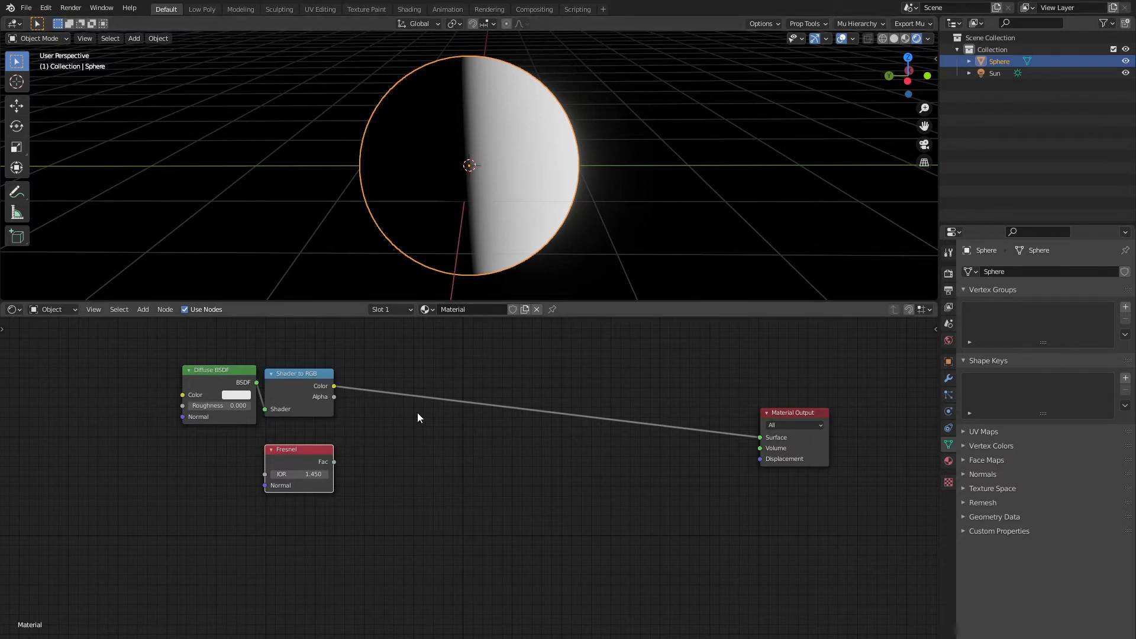
# - Insert a Math node on the link between Shader to RGB and Material Output and set its operation to Multiply
pyautogui.hotkey('shift', 'a')
pyautogui.click(520, 411)
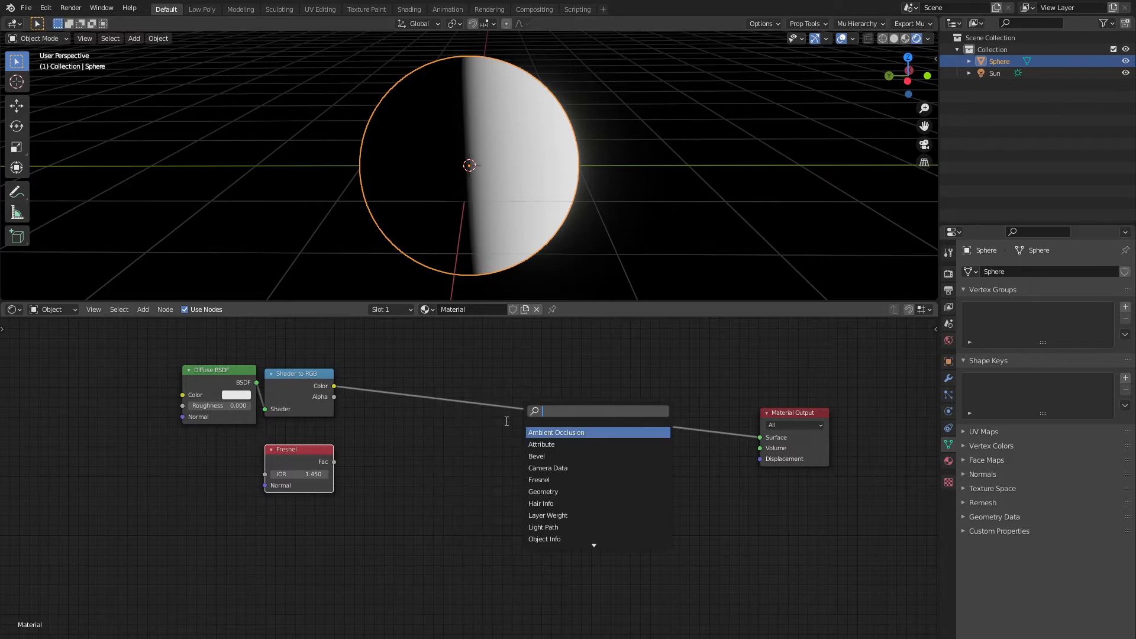
pyautogui.write('m')
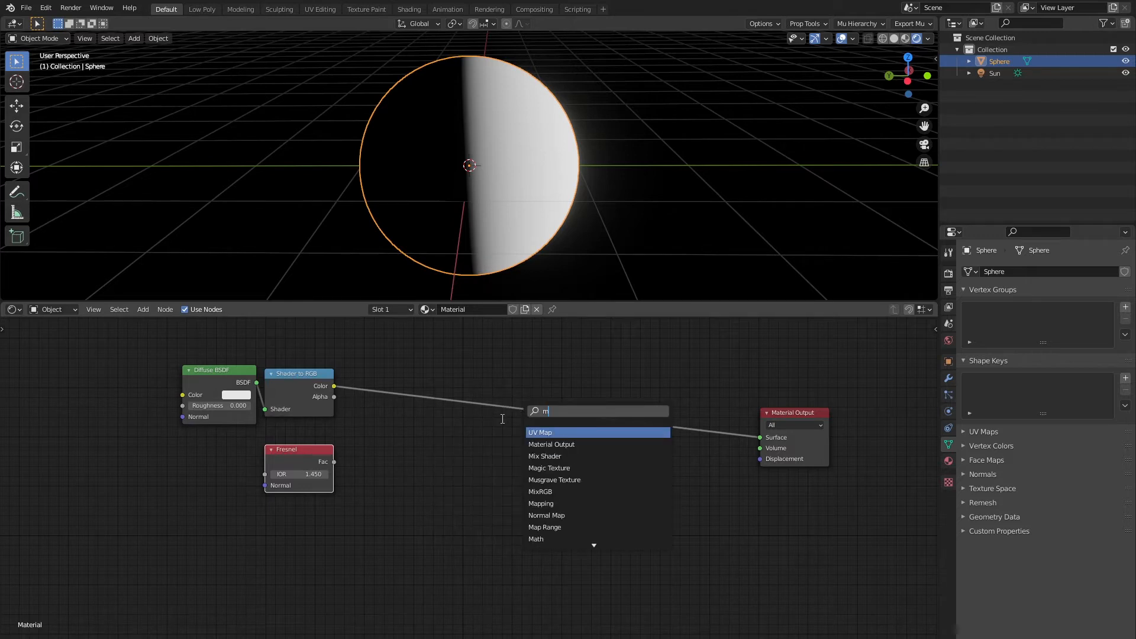
pyautogui.write('ult')
pyautogui.press('BackSpace')
pyautogui.press('BackSpace')
pyautogui.press('BackSpace')
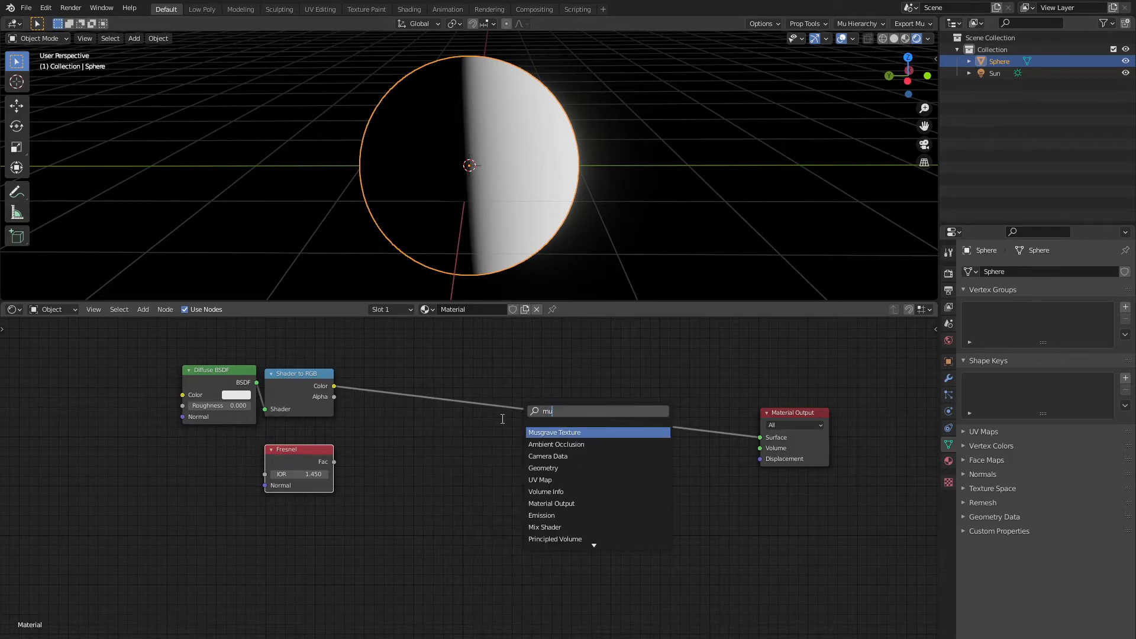
pyautogui.write('ath')
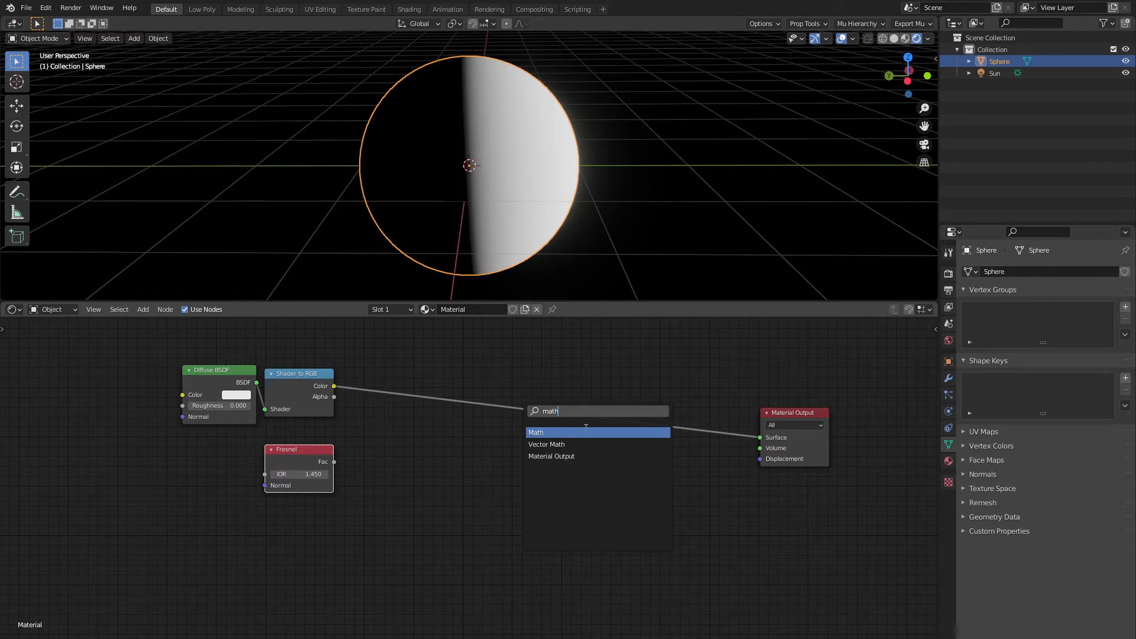
pyautogui.press('Return')
pyautogui.click(393, 425)
pyautogui.click(413, 414)
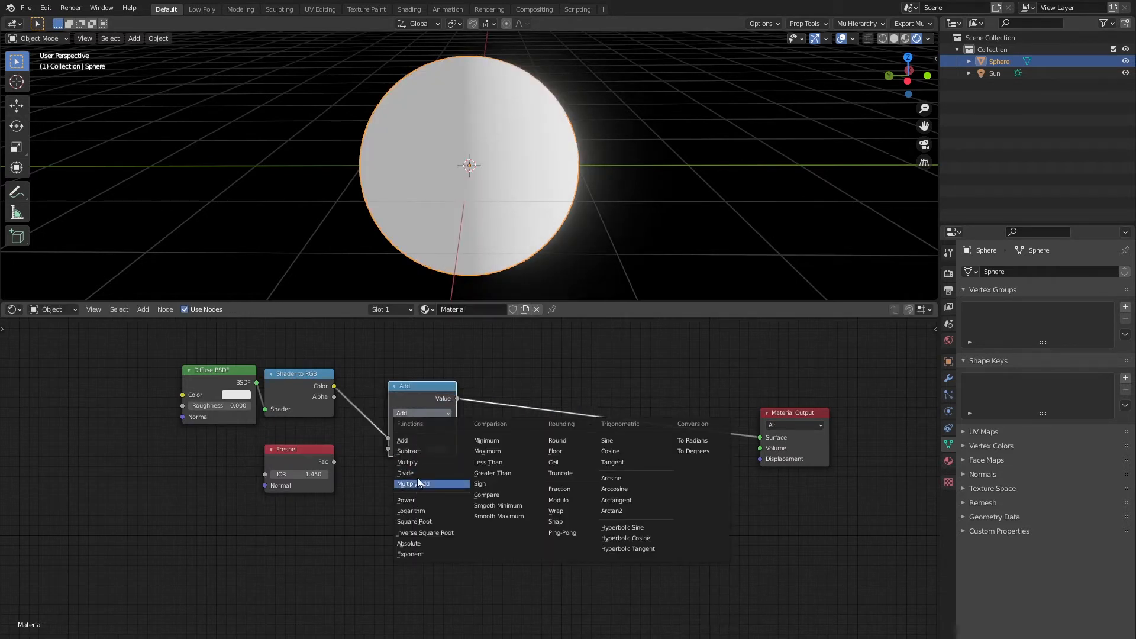
pyautogui.click(419, 464)
# - Connect the Fresnel Fac output to the Multiply node's second Value input and move the Multiply node closer to its inputs
pyautogui.moveTo(335, 462); pyautogui.dragTo(388, 449)
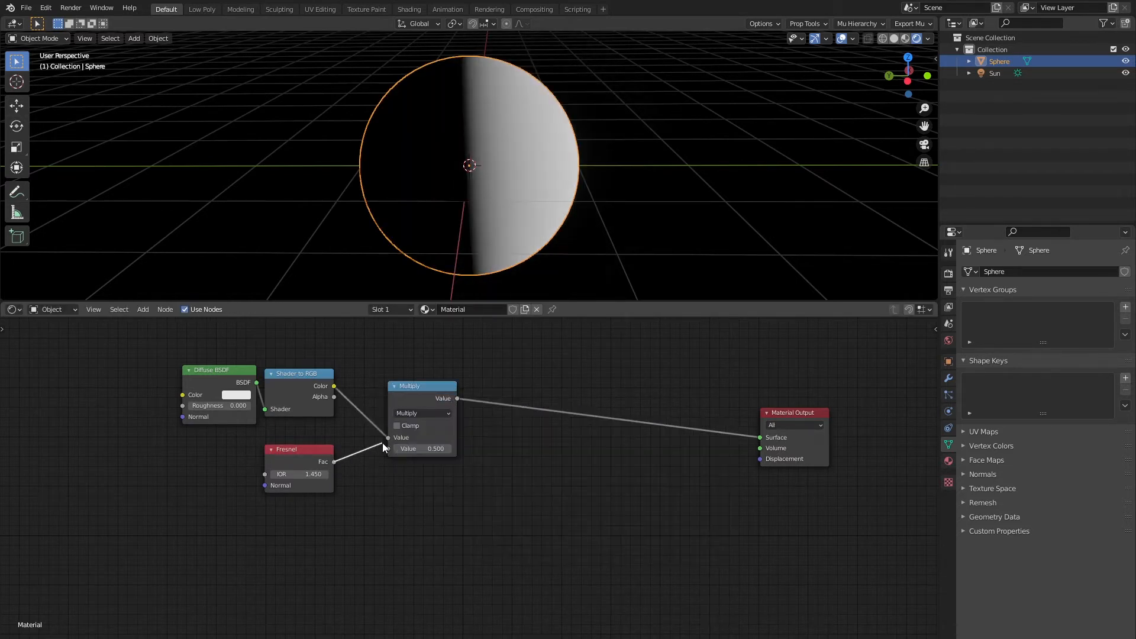
pyautogui.moveTo(437, 383); pyautogui.dragTo(401, 384)
pyautogui.moveTo(488, 289)
pyautogui.mouseDown(button='middle')
pyautogui.moveTo(555, 196)
pyautogui.moveTo(346, 197)
pyautogui.moveTo(261, 171)
pyautogui.moveTo(416, 185)
pyautogui.moveTo(377, 187)
pyautogui.mouseUp(button='middle')
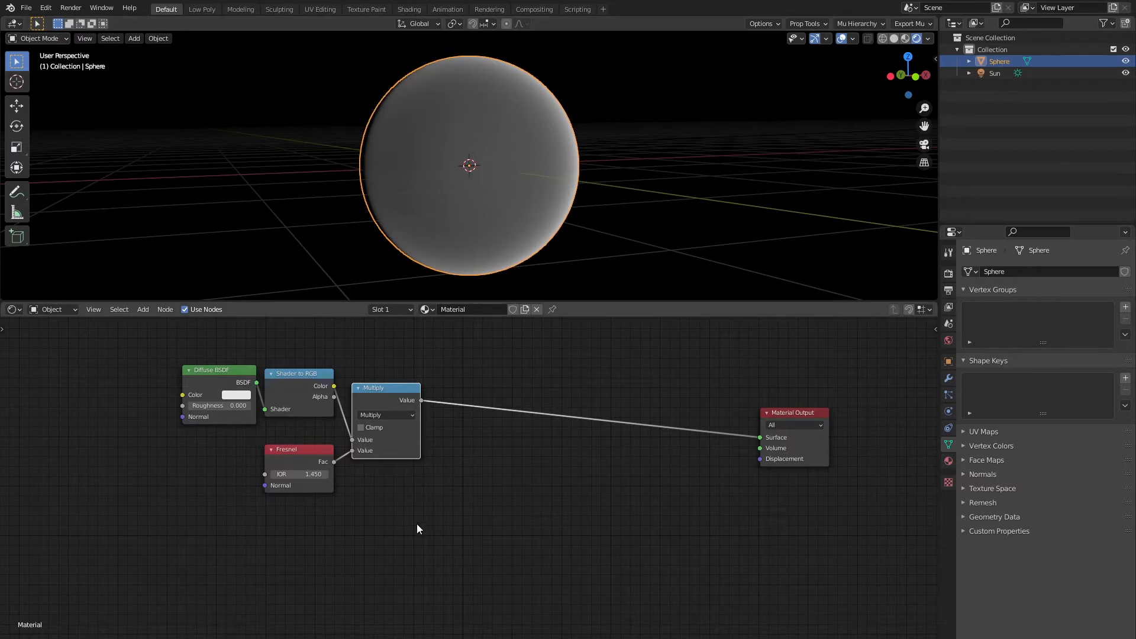
pyautogui.moveTo(388, 510); pyautogui.dragTo(421, 532, button='middle')
pyautogui.moveTo(392, 228); pyautogui.dragTo(482, 210, button='middle')
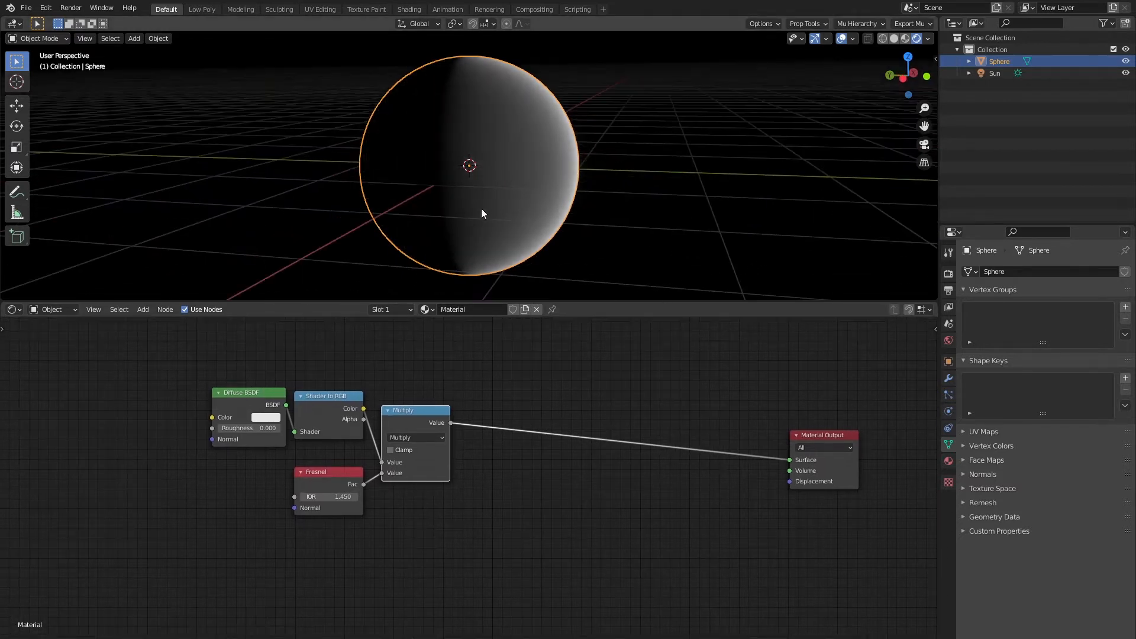
# - Try IOR values of 1.15, 1 and 1.1 on the Fresnel node
pyautogui.moveTo(334, 497)
pyautogui.mouseDown()
pyautogui.moveTo(269, 497)
pyautogui.moveTo(325, 498)
pyautogui.moveTo(290, 498)
pyautogui.moveTo(314, 498)
pyautogui.mouseUp()
pyautogui.doubleClick(333, 497)
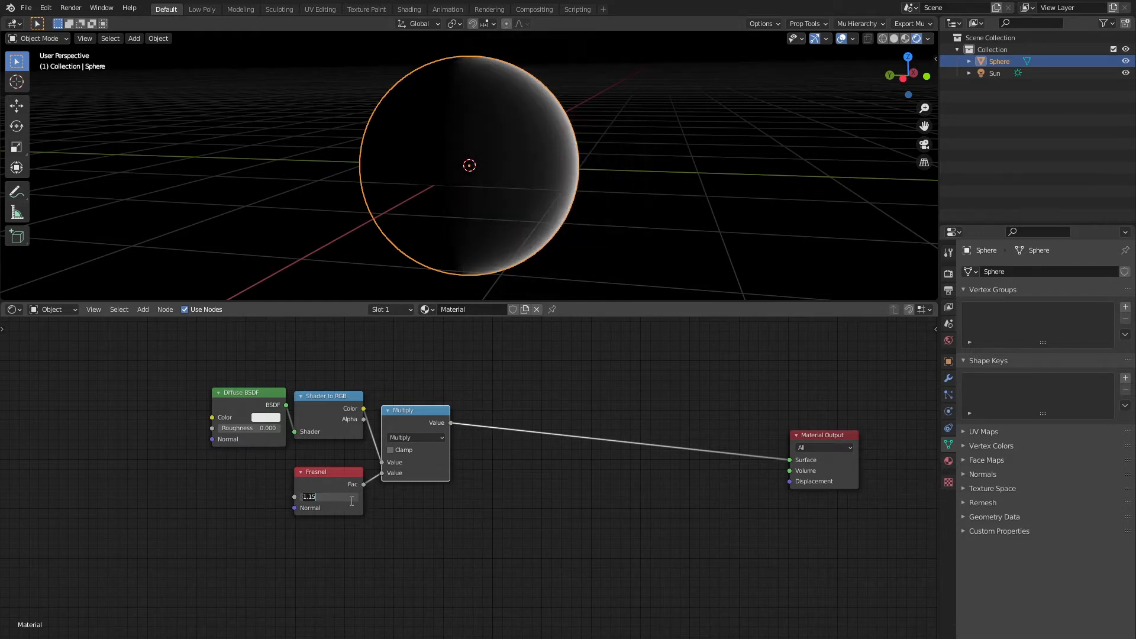
pyautogui.write('1')
pyautogui.press('Return')
pyautogui.moveTo(571, 189); pyautogui.dragTo(598, 190, button='middle')
pyautogui.doubleClick(328, 496)
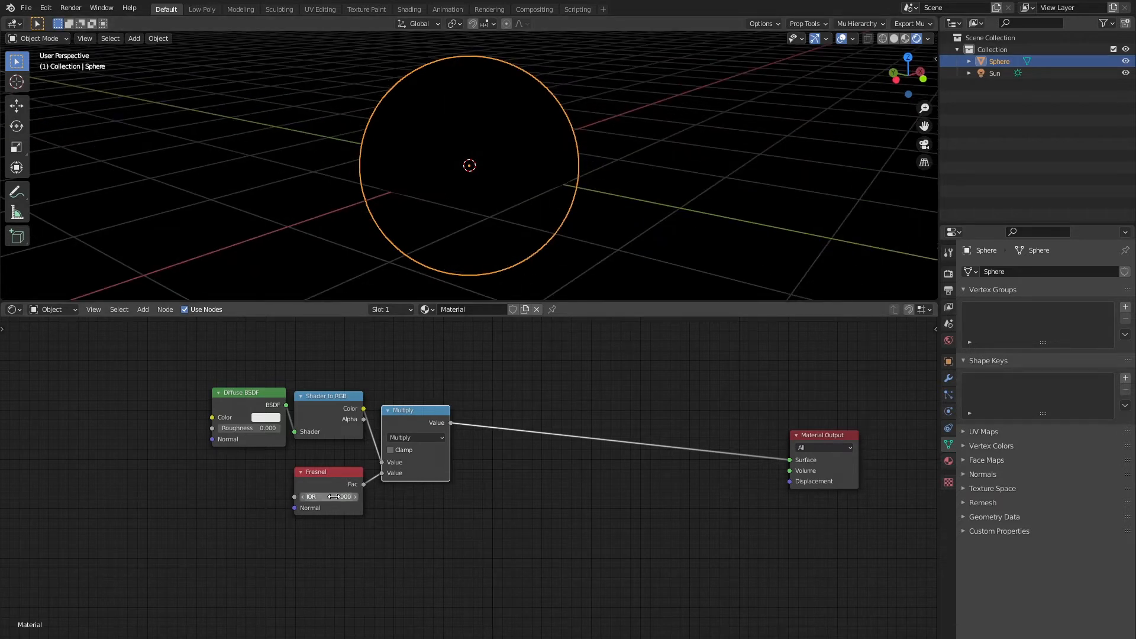
pyautogui.write('1.1')
pyautogui.press('Return')
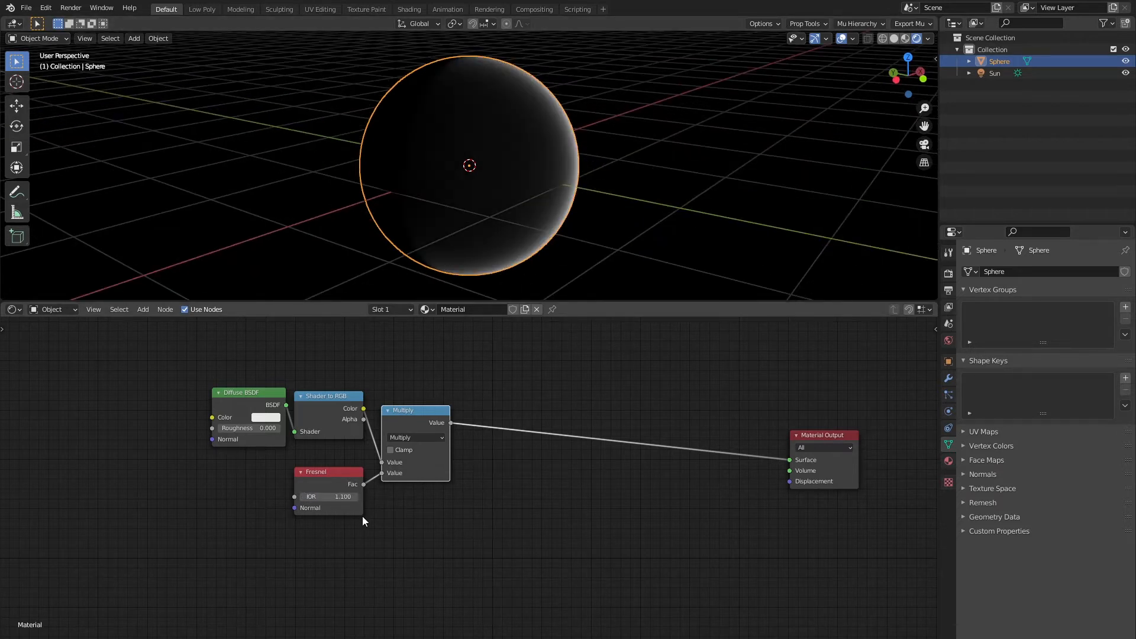
# - Set the Fresnel node's IOR to 1.05 and deselect the sphere to inspect its rim from another angle
pyautogui.doubleClick(339, 500)
pyautogui.press('Return')
pyautogui.moveTo(650, 266); pyautogui.dragTo(472, 148, button='middle')
pyautogui.click(677, 161)
pyautogui.moveTo(678, 161); pyautogui.dragTo(690, 223, button='middle')
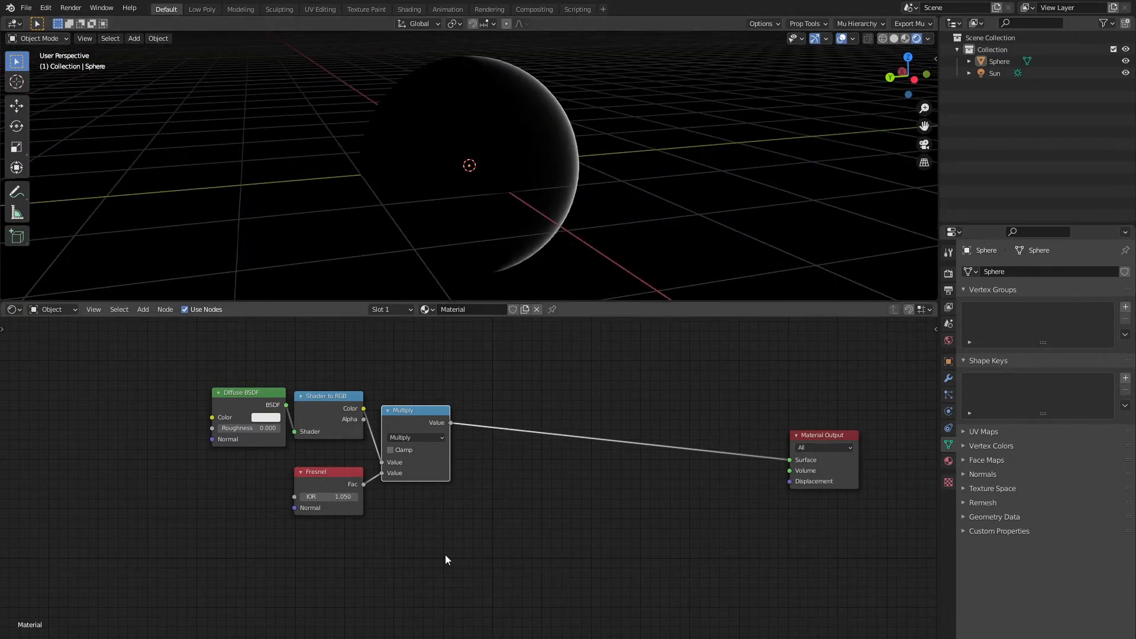
# - Move the Diffuse BSDF, Shader to RGB, Fresnel and Multiply nodes together farther from the Material Output
pyautogui.moveTo(445, 555); pyautogui.dragTo(402, 531, button='middle')
pyautogui.moveTo(153, 534); pyautogui.dragTo(388, 334)
pyautogui.moveTo(354, 399); pyautogui.dragTo(239, 397)
pyautogui.moveTo(389, 455); pyautogui.dragTo(453, 408, button='middle')
# - Insert a ColorRamp node on the link between Multiply and Material Output, placed close to the Multiply node
pyautogui.hotkey('shift', 'a')
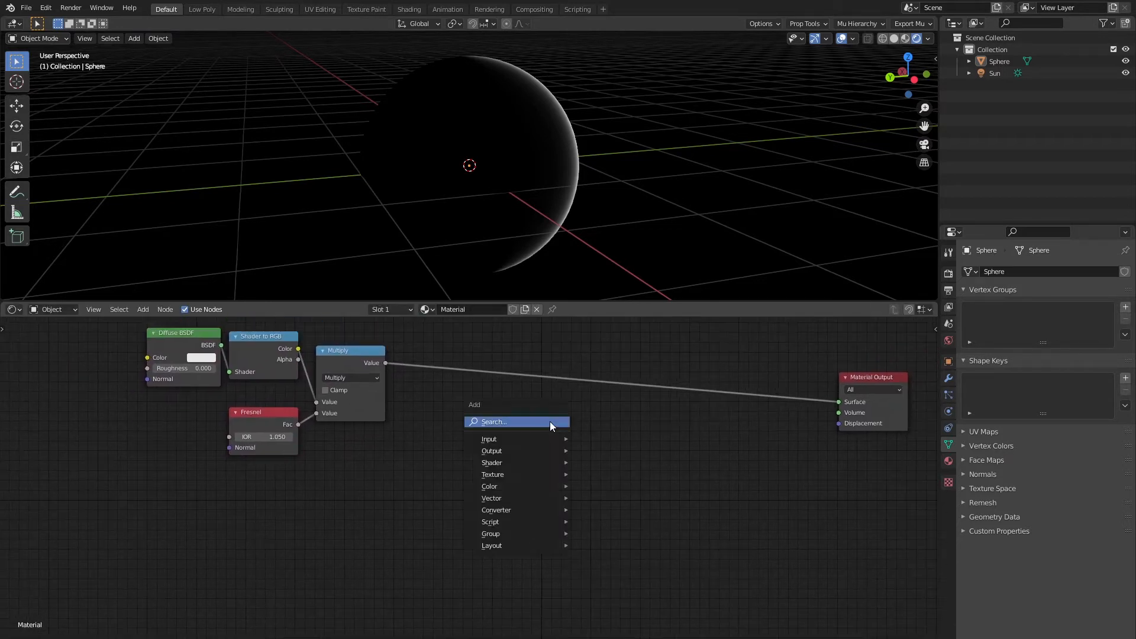
pyautogui.click(549, 421)
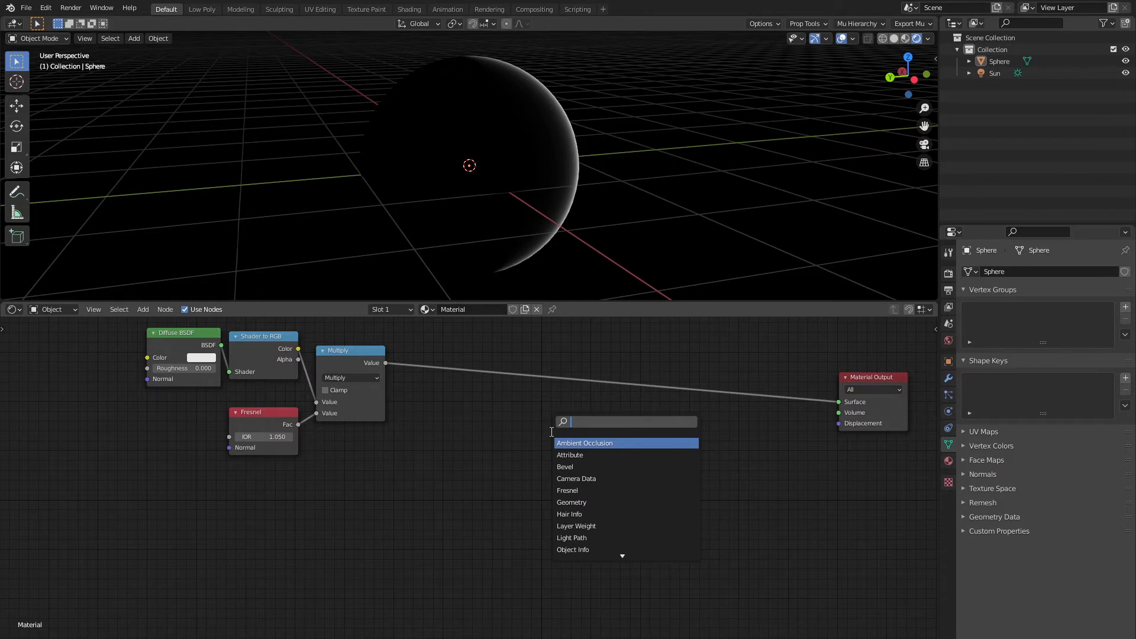
pyautogui.write('colo')
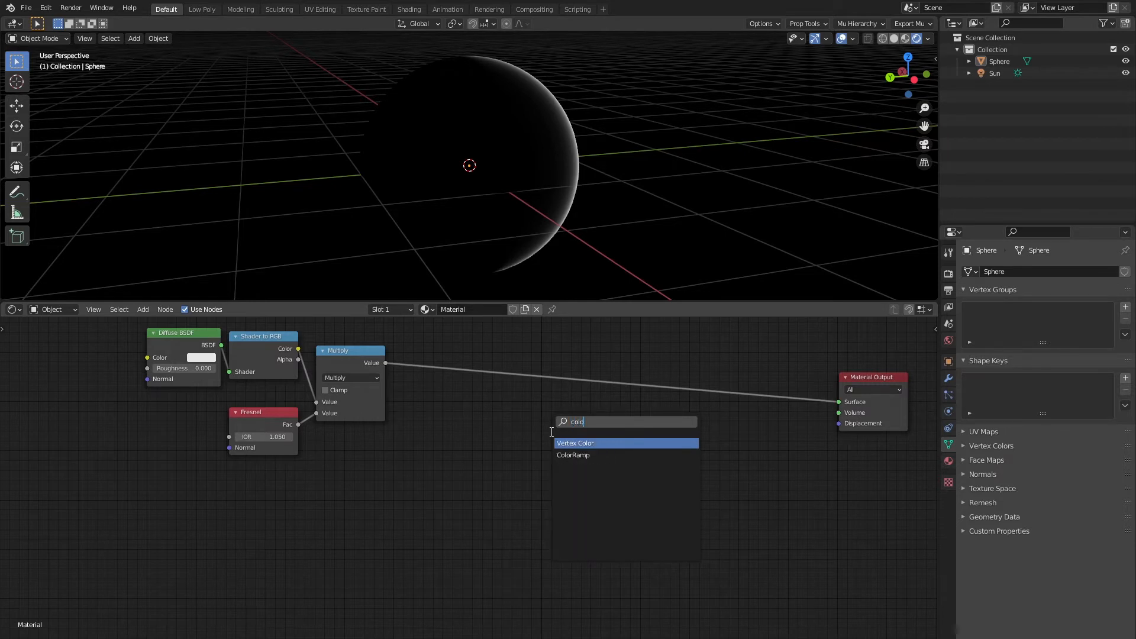
pyautogui.click(592, 456)
pyautogui.click(464, 379)
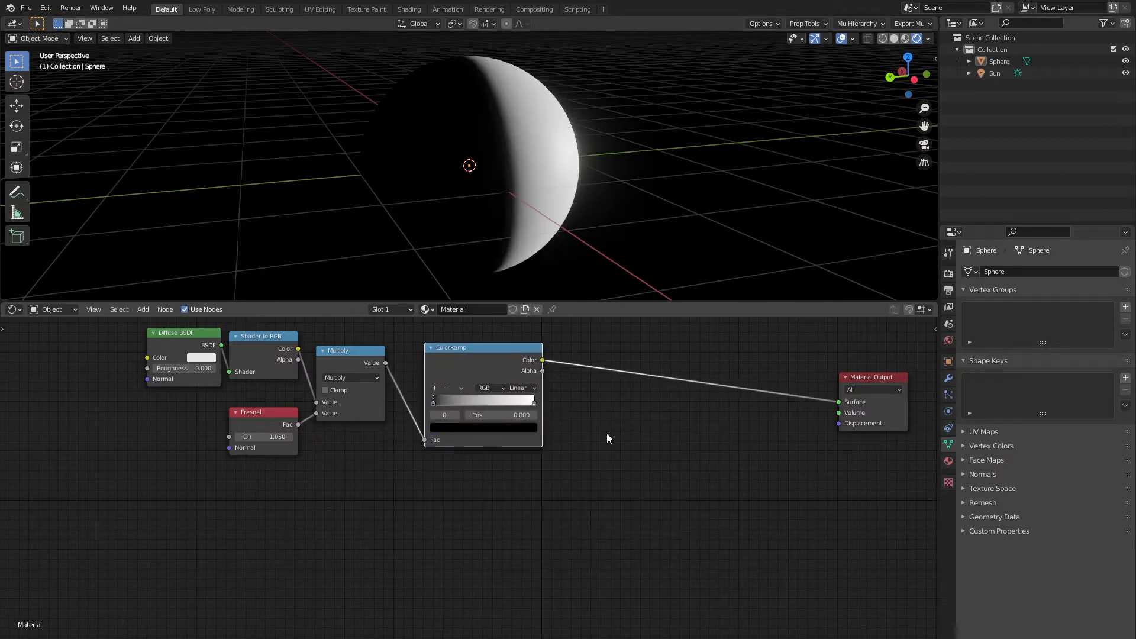
pyautogui.moveTo(603, 407); pyautogui.dragTo(580, 477, button='middle')
pyautogui.moveTo(484, 414); pyautogui.dragTo(474, 413)
# - Try a pale yellow colour on the ColorRamp's first stop
pyautogui.click(491, 494)
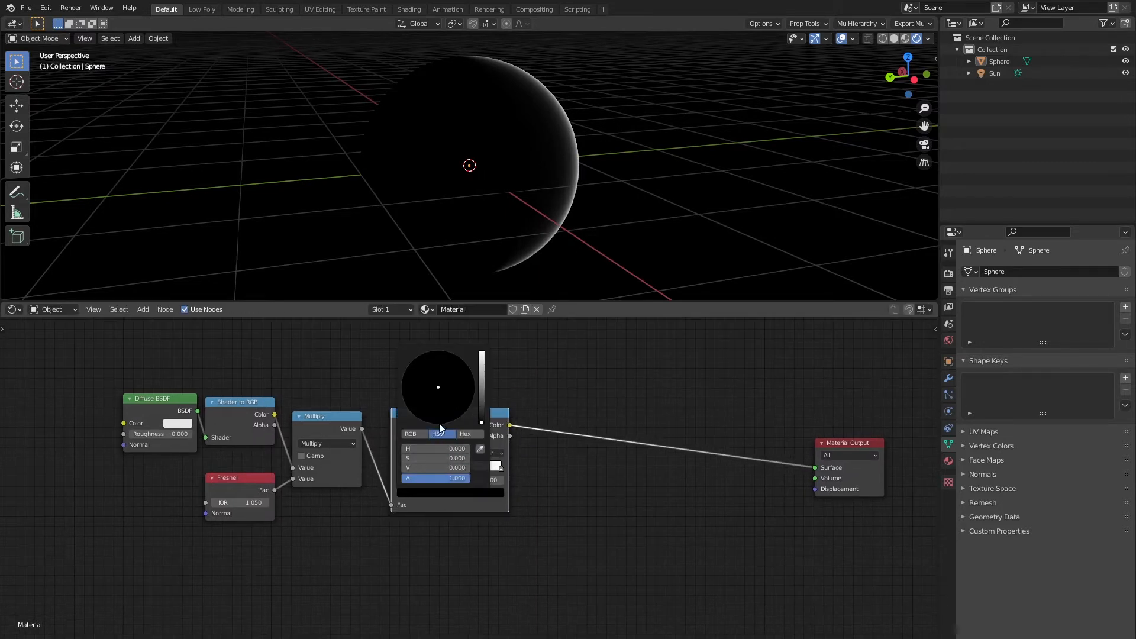
pyautogui.moveTo(480, 397); pyautogui.dragTo(482, 358)
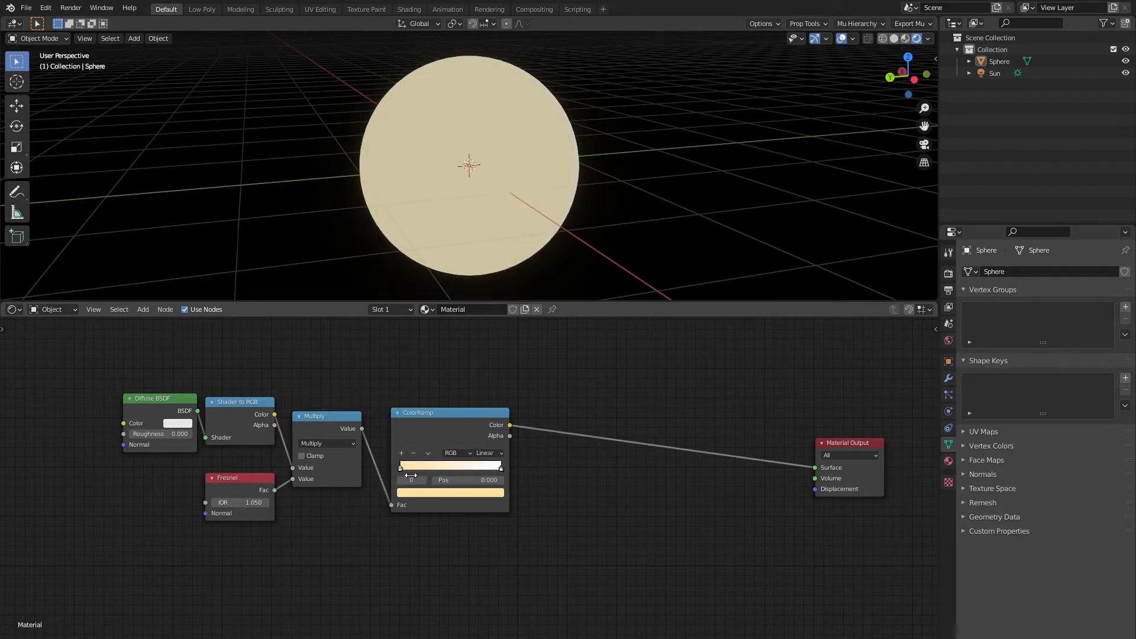
pyautogui.click(435, 495)
pyautogui.moveTo(431, 466); pyautogui.dragTo(362, 467)
# - Set the ColorRamp's white end stop to light blue with hue 0.583, saturation 0.616 and value 1
pyautogui.click(502, 469)
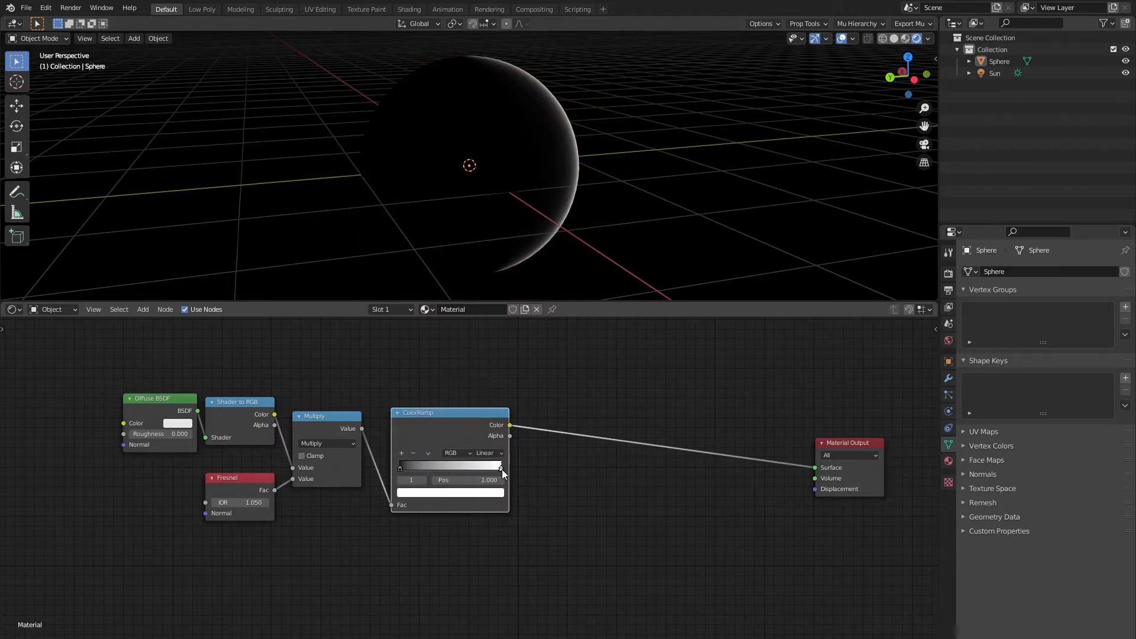
pyautogui.click(488, 504)
pyautogui.click(443, 375)
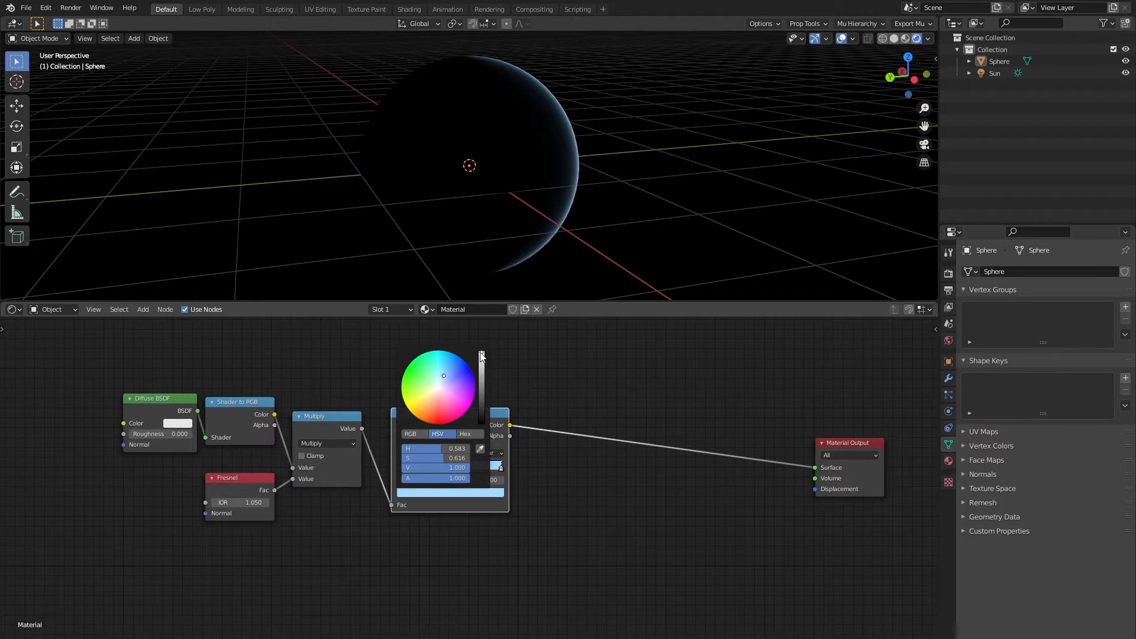
# - Try a colour value (V) of 2 on the ColorRamp's light blue end stop and check the sphere's rim
pyautogui.click(477, 492)
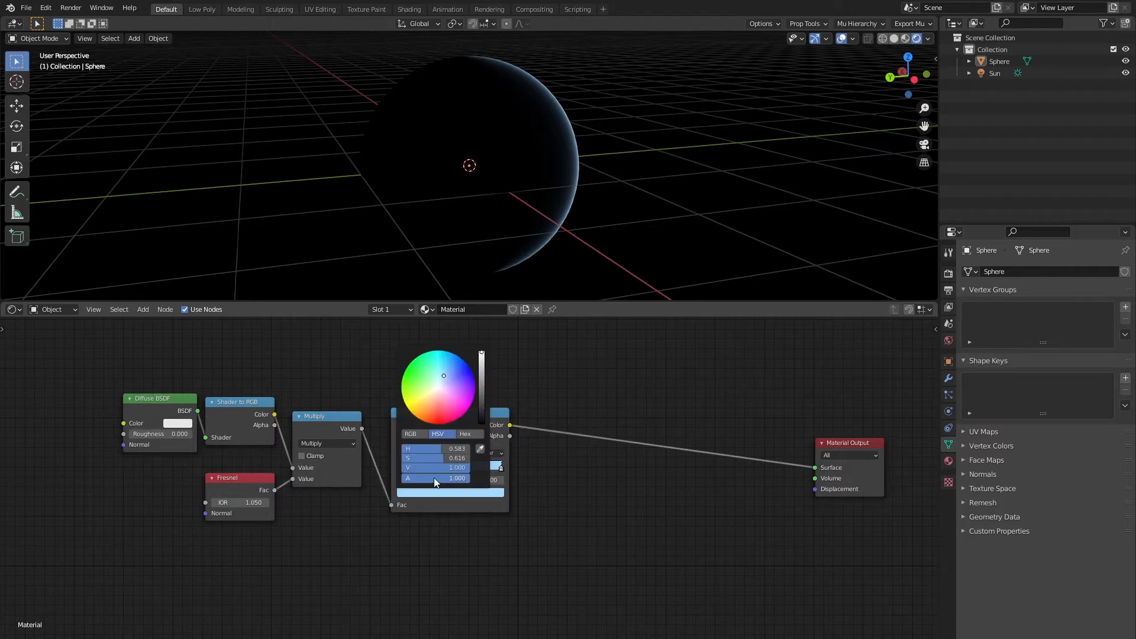
pyautogui.click(443, 467)
pyautogui.write('2')
pyautogui.press('Return')
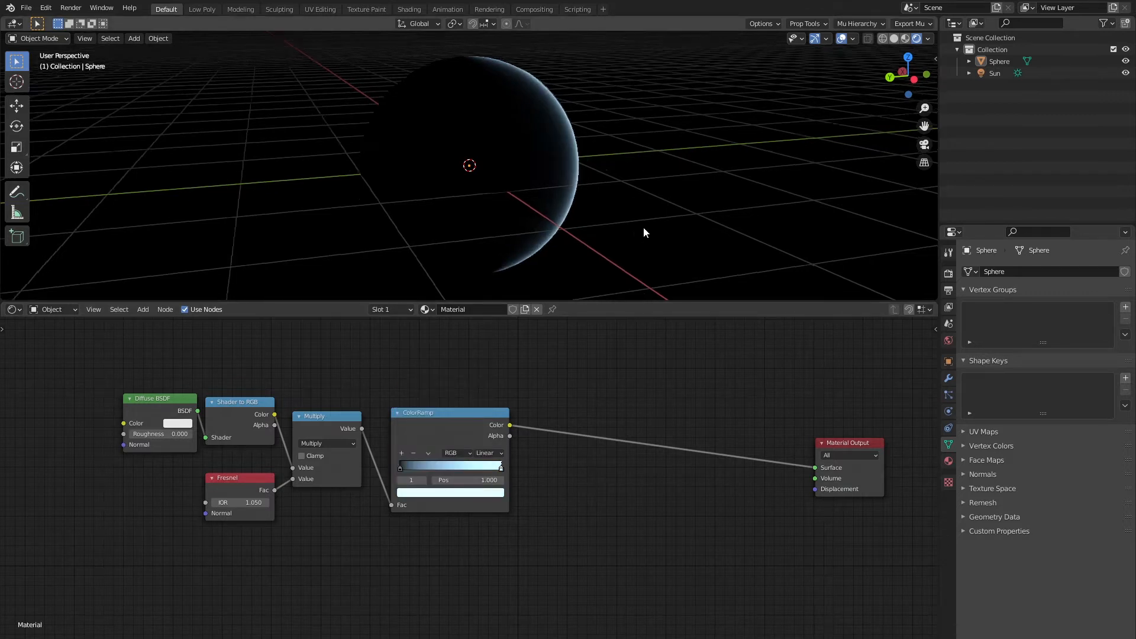
pyautogui.moveTo(644, 228); pyautogui.dragTo(459, 221, button='middle')
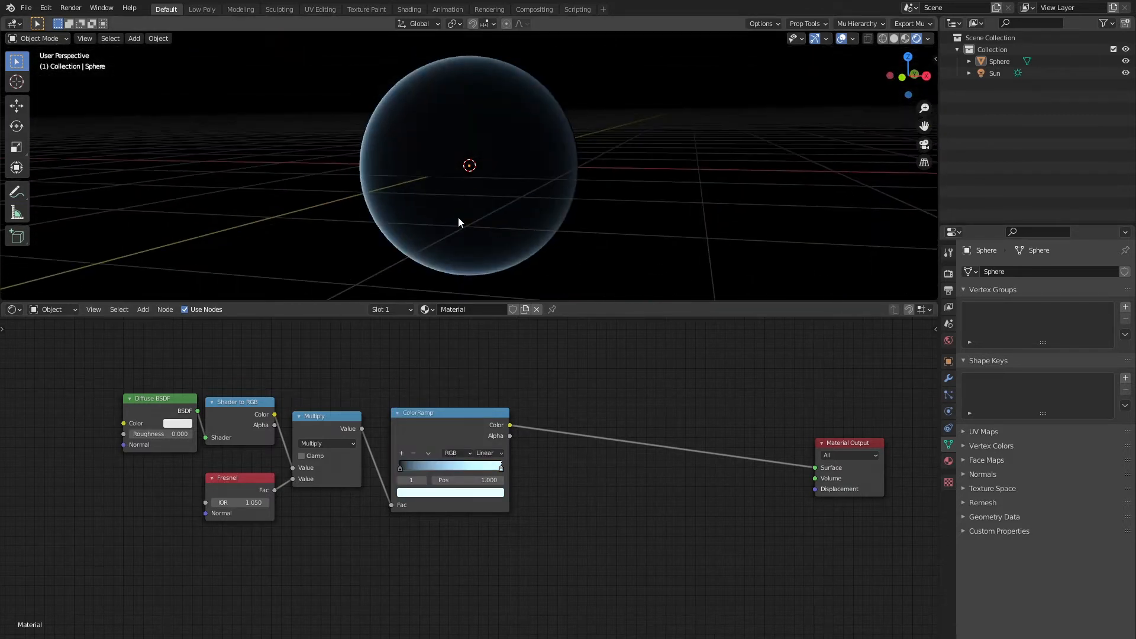
# - Set the colour value (V) of the ColorRamp's light blue end stop to 3 and check the sphere's rim
pyautogui.click(468, 493)
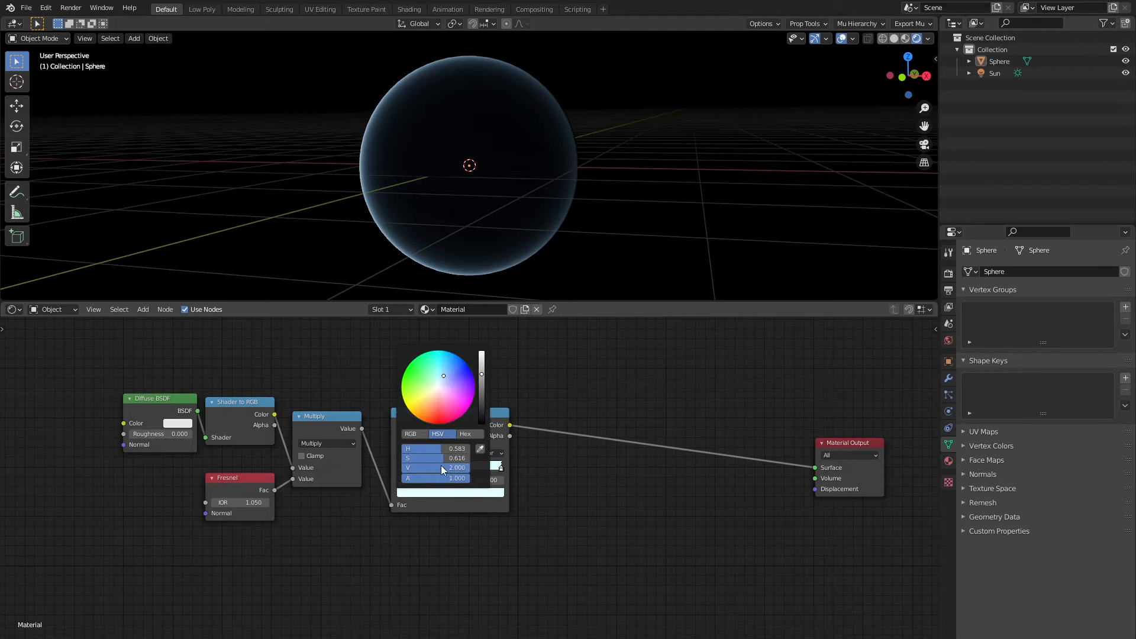
pyautogui.write('3')
pyautogui.press('Return')
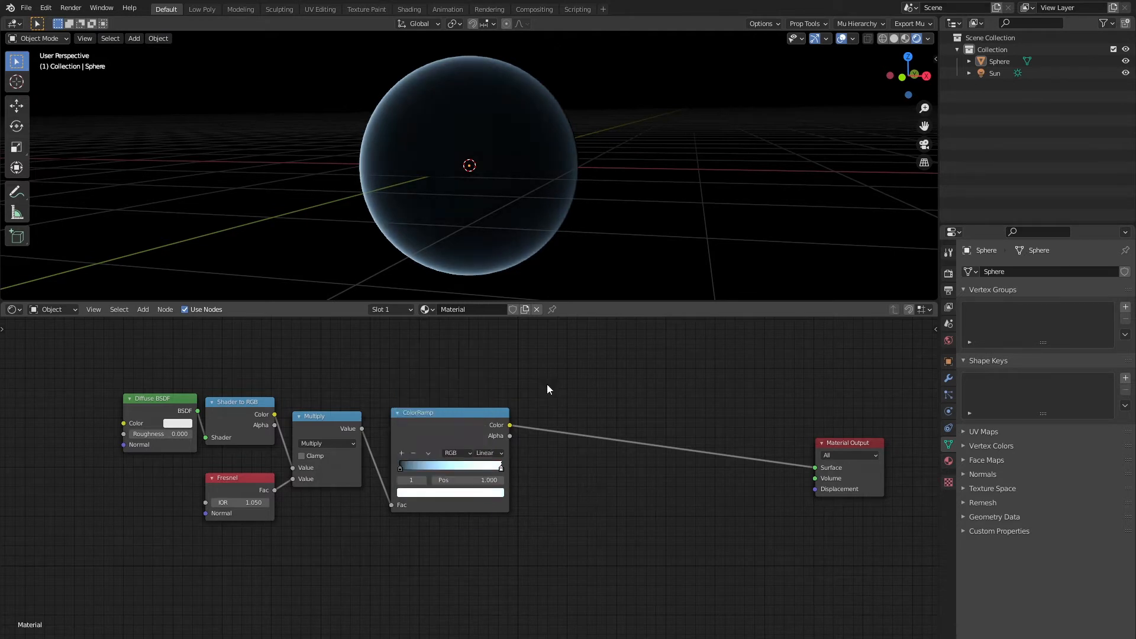
pyautogui.moveTo(520, 177); pyautogui.dragTo(613, 173, button='middle')
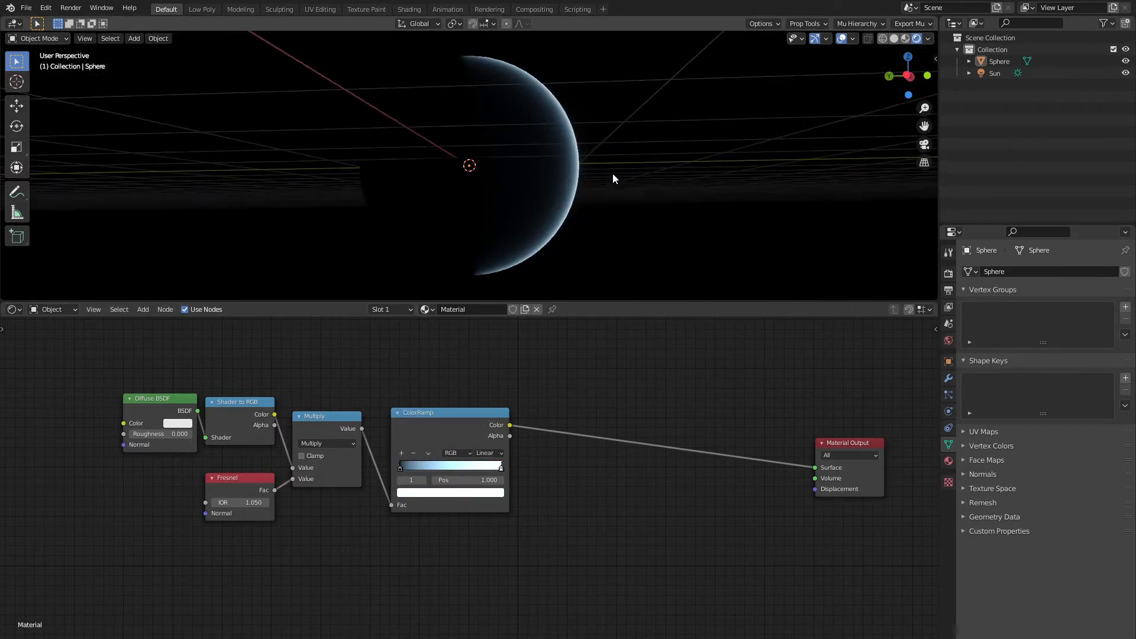
# - Add a middle stop to the ColorRamp, set its colour value (V) to 0.5 and move it to about position 0.664
pyautogui.click(402, 453)
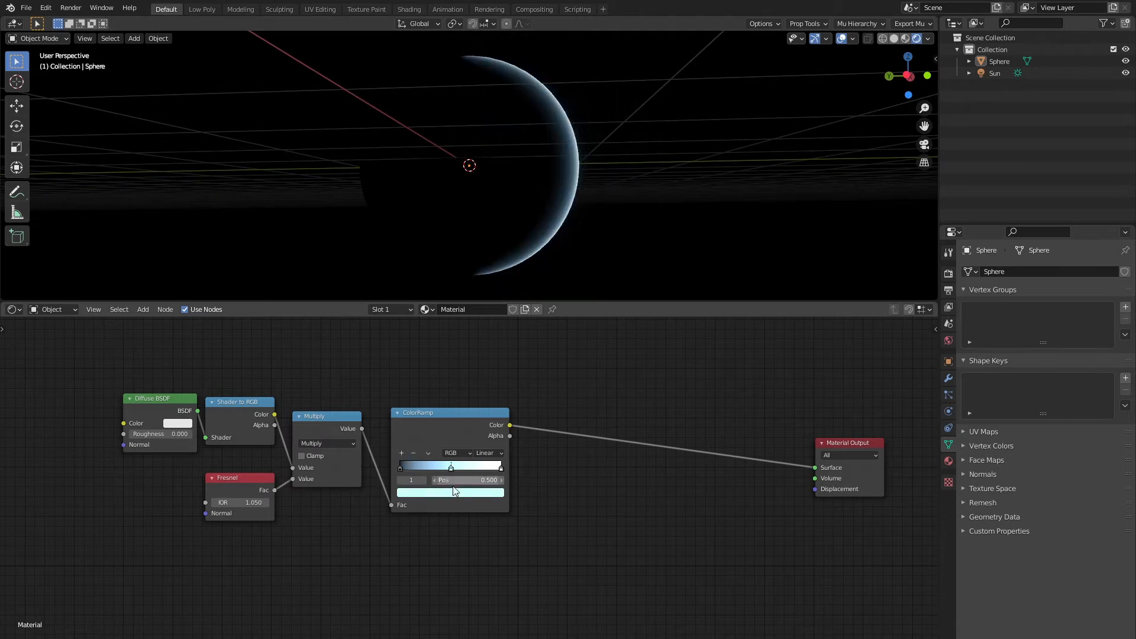
pyautogui.click(498, 493)
pyautogui.click(436, 468)
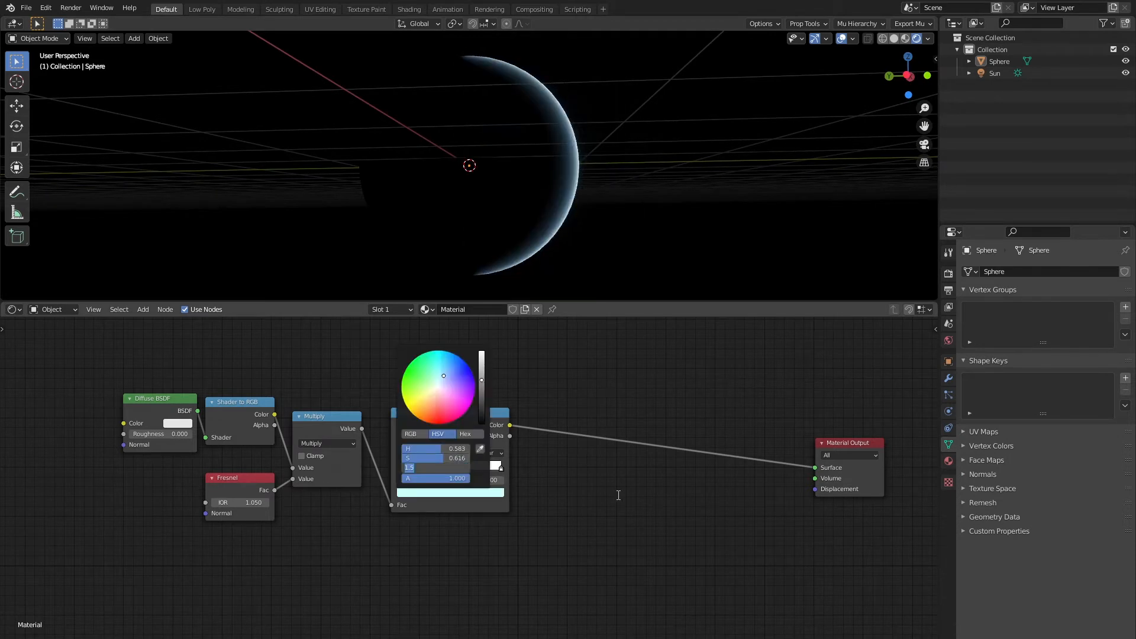
pyautogui.write('.5')
pyautogui.press('Return')
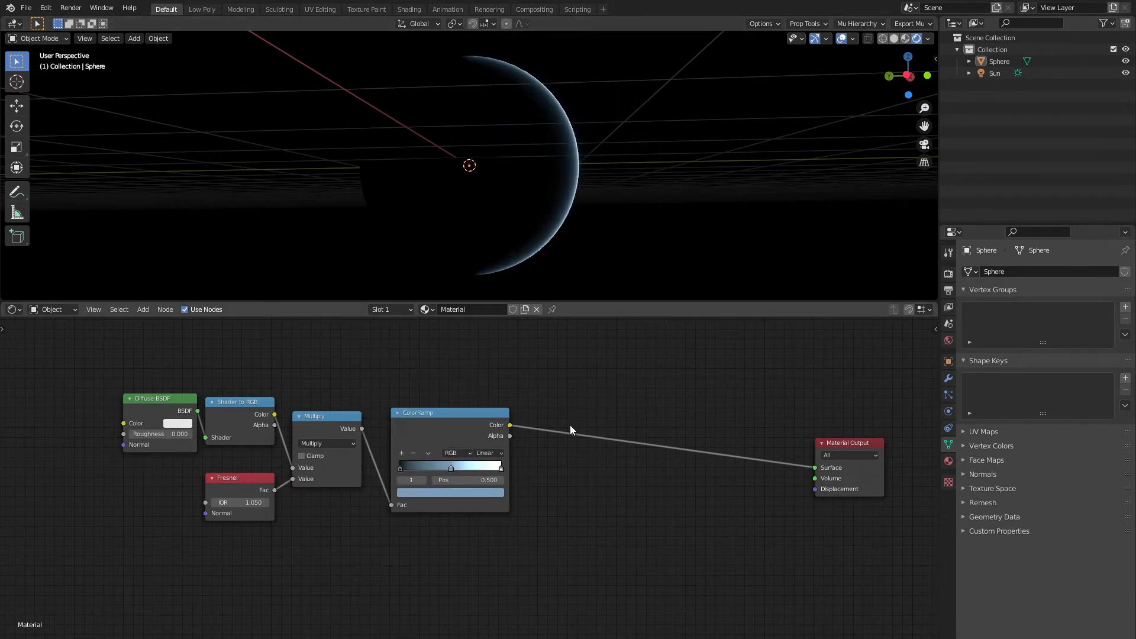
pyautogui.moveTo(562, 447); pyautogui.dragTo(582, 482, button='middle')
pyautogui.moveTo(480, 503); pyautogui.dragTo(489, 506)
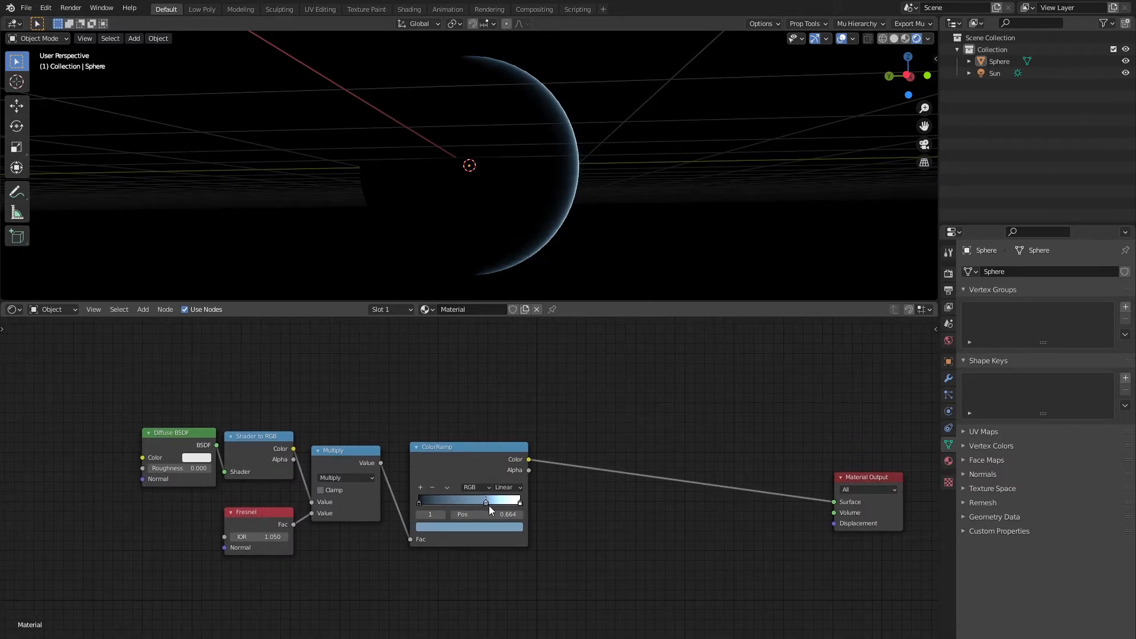
# - Shift the ColorRamp's middle stop to a lavender blue with hue about 0.621 and saturation about 0.397
pyautogui.click(485, 527)
pyautogui.click(486, 527)
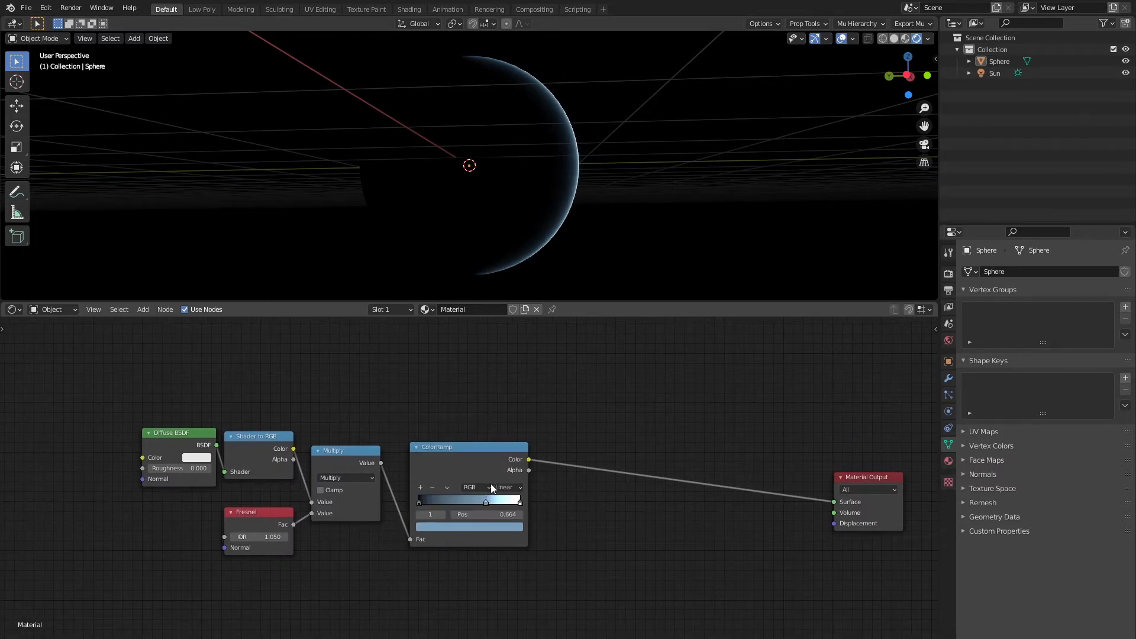
pyautogui.click(489, 528)
pyautogui.moveTo(463, 410)
pyautogui.mouseDown()
pyautogui.moveTo(459, 458)
pyautogui.moveTo(463, 417)
pyautogui.mouseUp()
# - Examine the sphere's rim glow from several viewing angles and look over the node chain
pyautogui.moveTo(680, 119); pyautogui.dragTo(654, 233, button='middle')
pyautogui.moveTo(635, 476); pyautogui.dragTo(649, 395, button='middle')
pyautogui.moveTo(592, 172); pyautogui.dragTo(407, 100, button='middle')
pyautogui.moveTo(567, 475); pyautogui.dragTo(566, 446, button='middle')
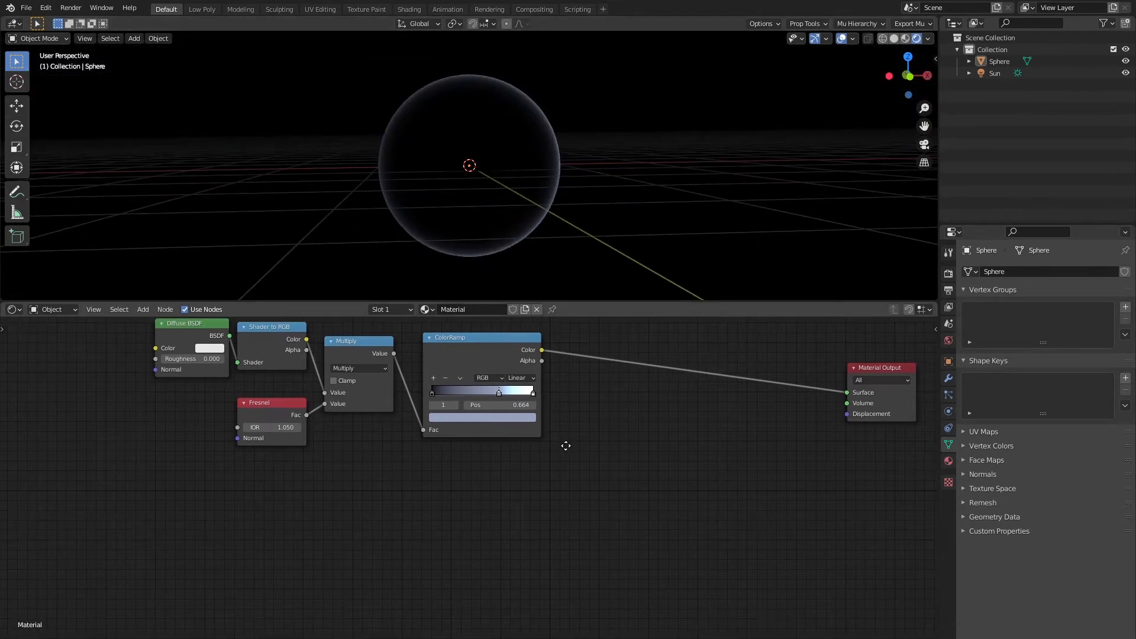
pyautogui.moveTo(517, 247); pyautogui.dragTo(531, 185, button='middle')
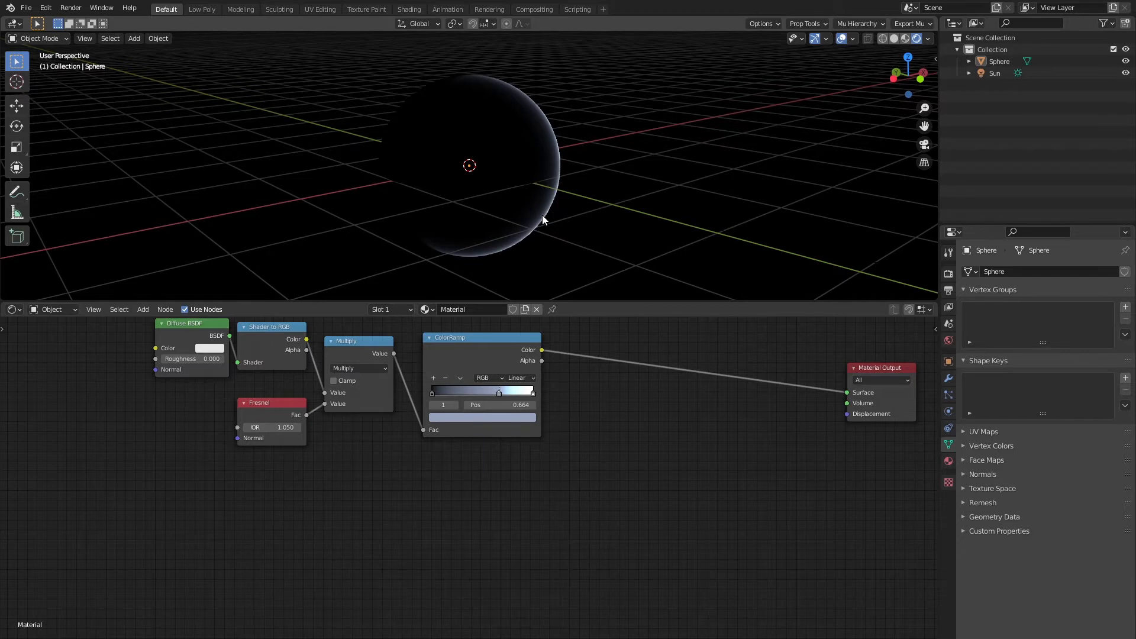
pyautogui.moveTo(473, 469); pyautogui.dragTo(492, 533, button='middle')
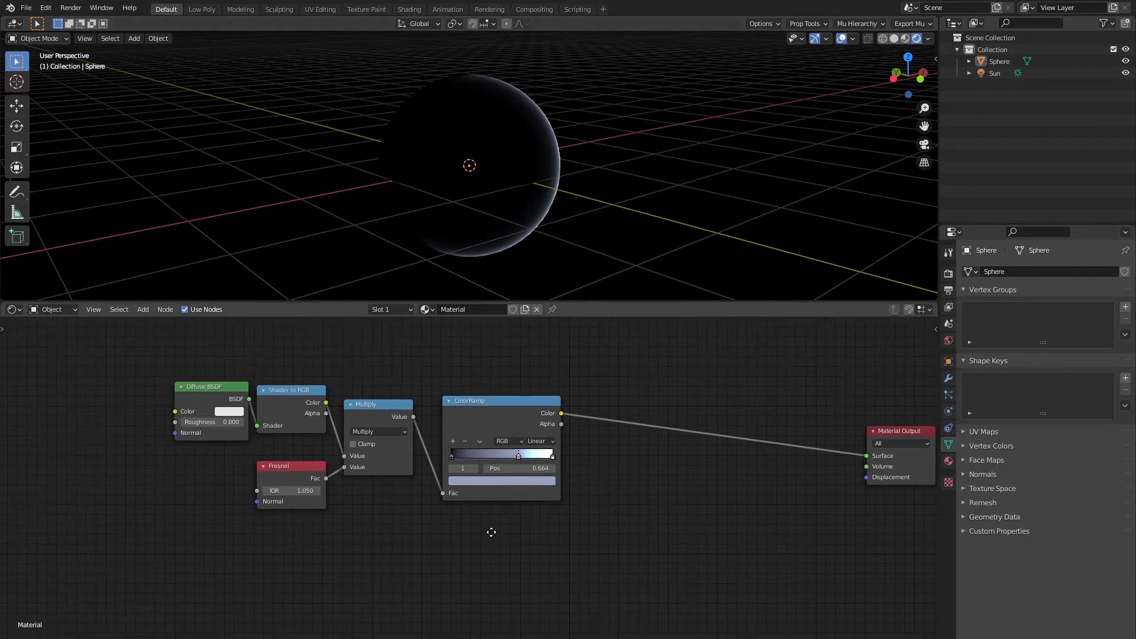
pyautogui.scroll(1, 491, 532)
pyautogui.moveTo(508, 400); pyautogui.dragTo(496, 392)
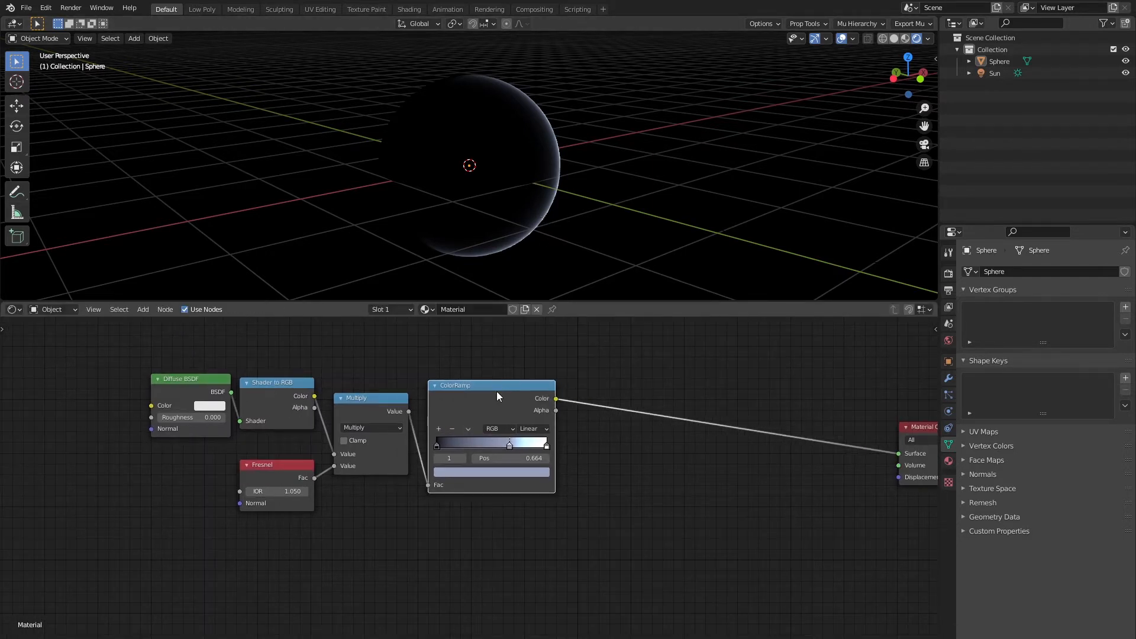
pyautogui.moveTo(221, 575); pyautogui.dragTo(238, 547, button='middle')
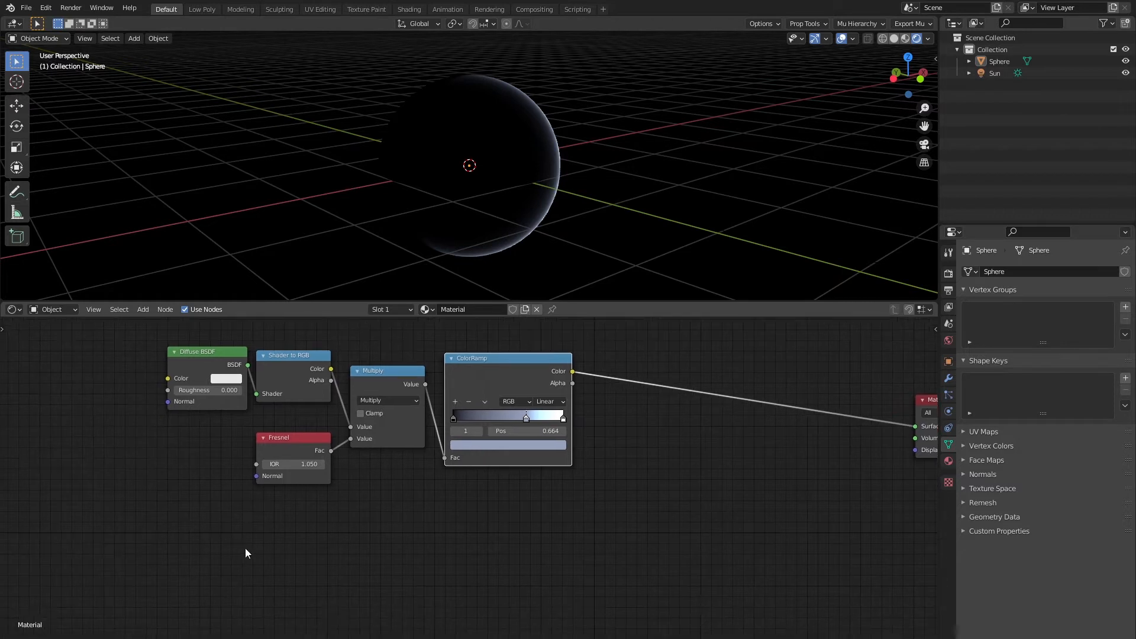
pyautogui.scroll(-1, 335, 546)
pyautogui.moveTo(348, 567); pyautogui.dragTo(360, 537, button='middle')
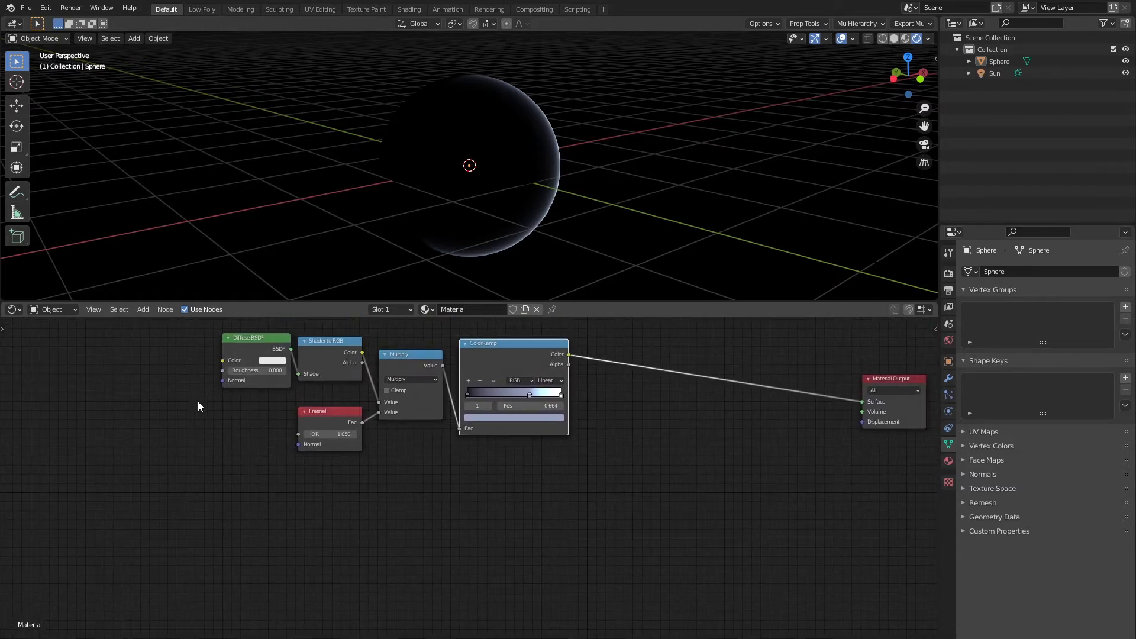
pyautogui.scroll(1, 198, 401)
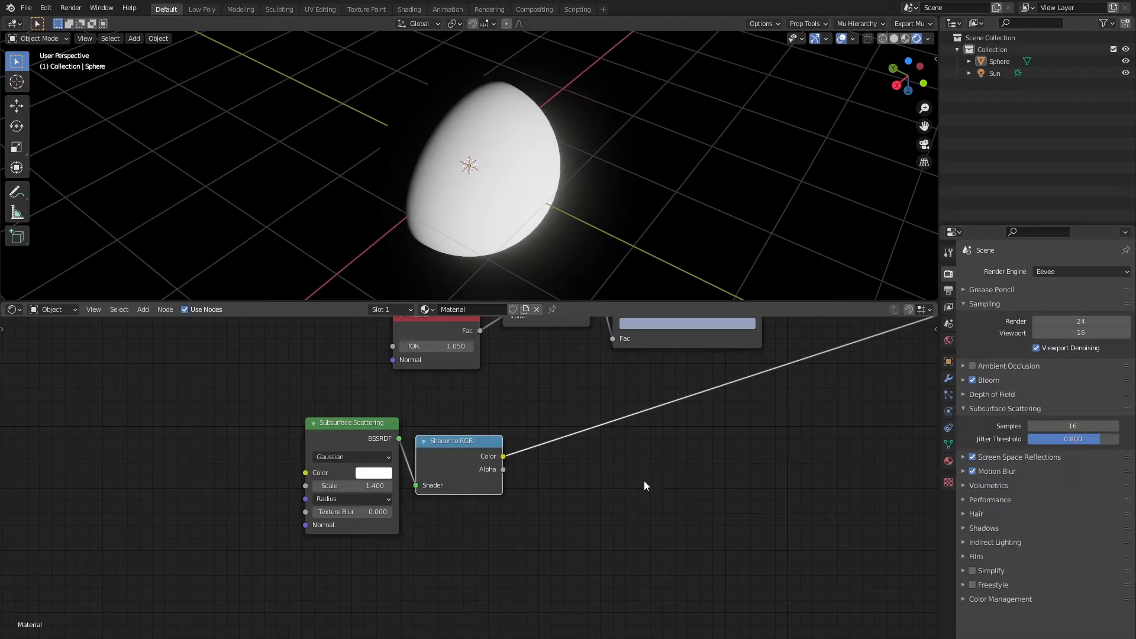
# - Delete the Shader to RGB node that follows the Subsurface Scattering node
pyautogui.moveTo(643, 480); pyautogui.dragTo(567, 547, button='middle')
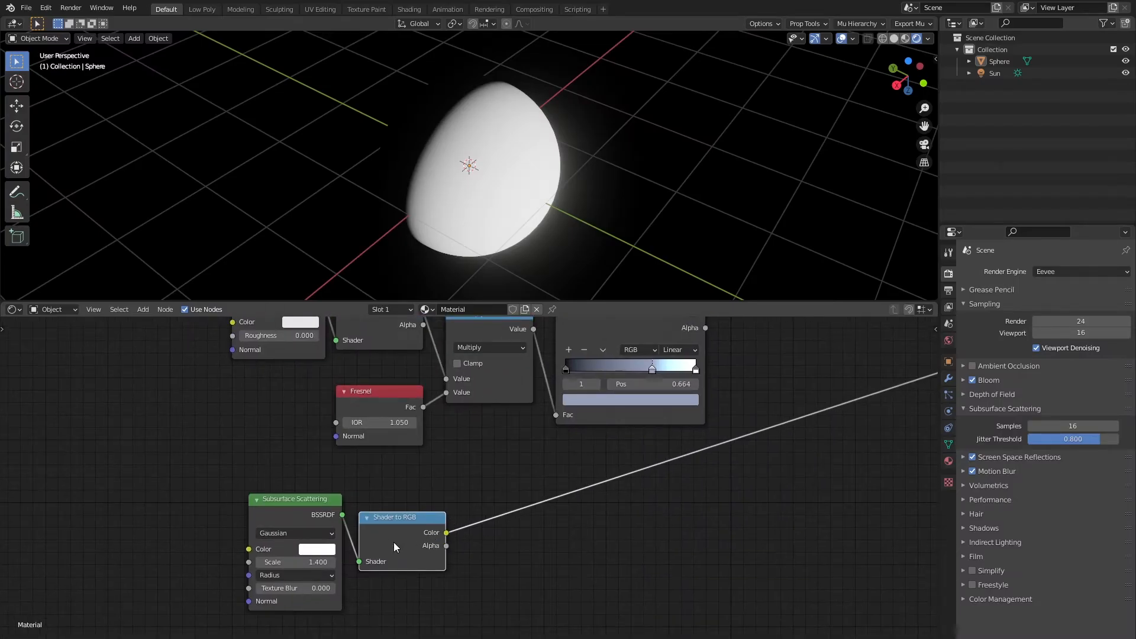
pyautogui.moveTo(484, 545); pyautogui.dragTo(501, 539, button='middle')
pyautogui.scroll(-5, 503, 537)
pyautogui.moveTo(605, 493); pyautogui.dragTo(432, 505, button='middle')
pyautogui.moveTo(381, 532); pyautogui.dragTo(422, 523, button='middle')
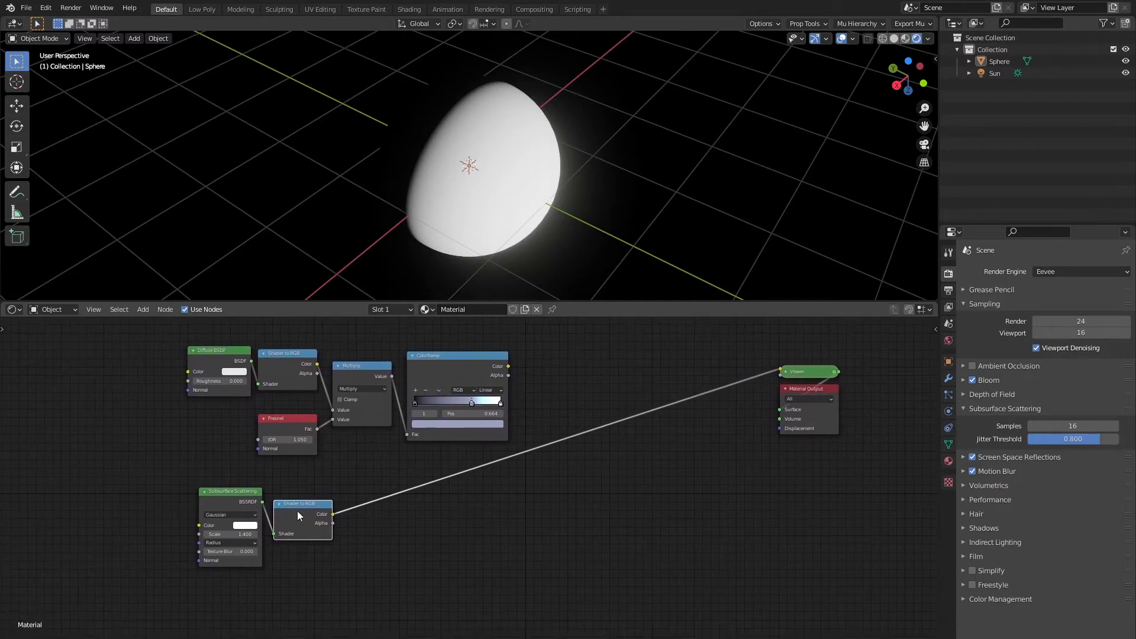
pyautogui.press('x')
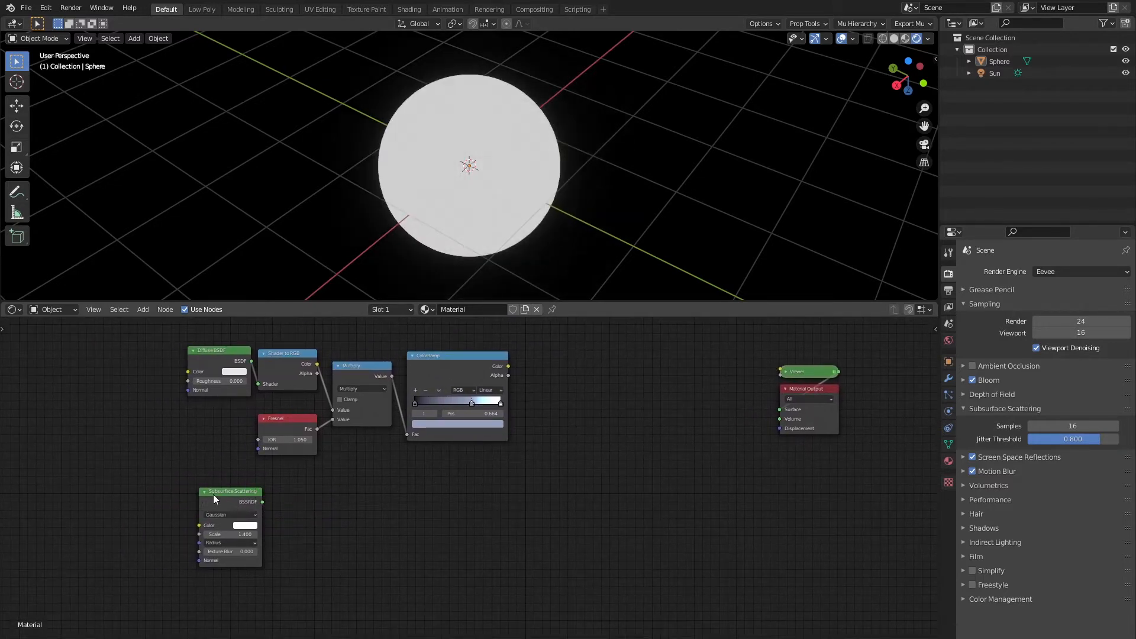
# - Move the Subsurface Scattering node to just below and to the right of the ColorRamp
pyautogui.moveTo(213, 495); pyautogui.dragTo(452, 484)
pyautogui.moveTo(595, 495); pyautogui.dragTo(535, 471, button='middle')
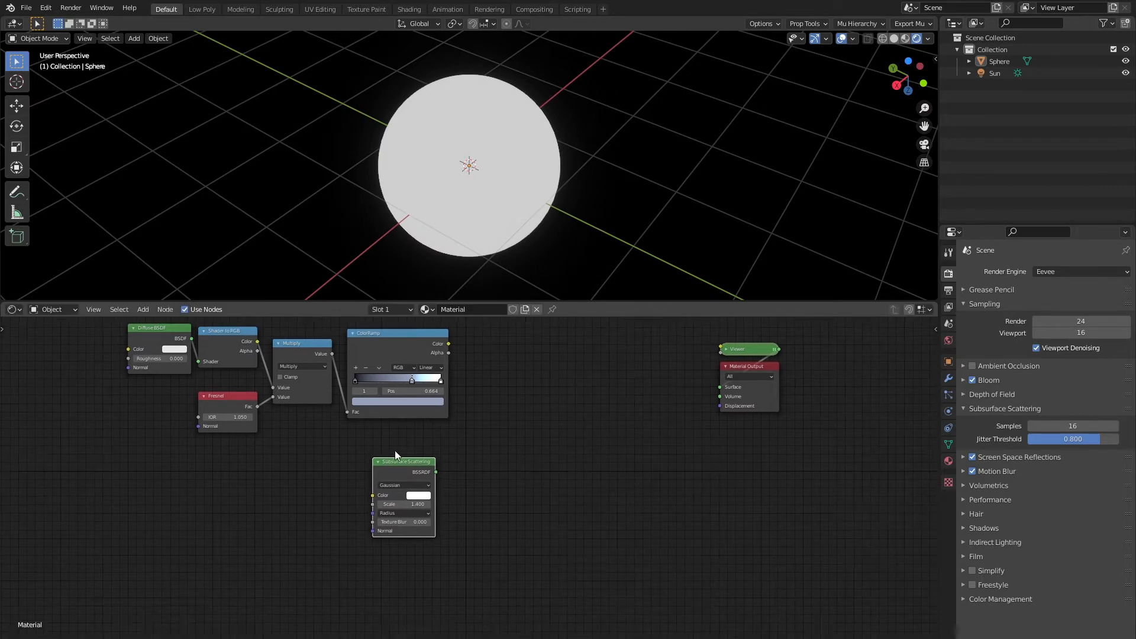
pyautogui.moveTo(470, 388); pyautogui.dragTo(572, 410, button='middle')
pyautogui.click(491, 362)
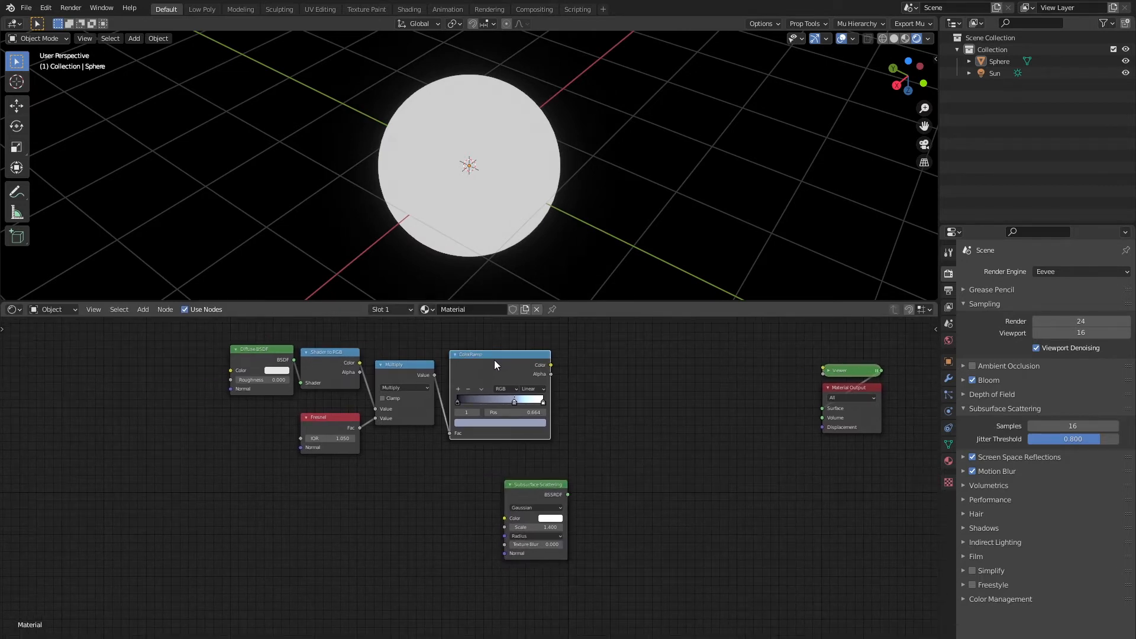
pyautogui.moveTo(526, 501); pyautogui.dragTo(579, 494)
pyautogui.moveTo(548, 371); pyautogui.dragTo(440, 385, button='middle')
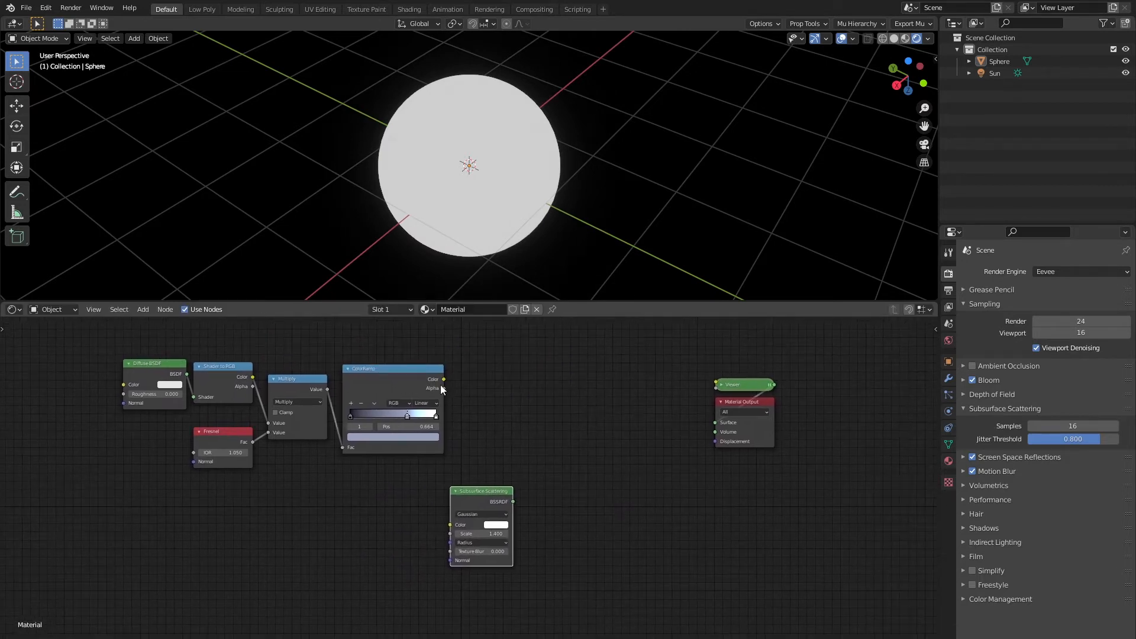
# - Link the ColorRamp's Color output to the Subsurface Scattering colour and preview that shader as the material surface
pyautogui.moveTo(444, 388); pyautogui.dragTo(507, 491)
pyautogui.keyDown('ctrl'); pyautogui.keyDown('shift'); pyautogui.click(508, 491); pyautogui.keyUp('shift'); pyautogui.keyUp('ctrl')
pyautogui.moveTo(492, 272)
pyautogui.mouseDown(button='middle')
pyautogui.moveTo(478, 203)
pyautogui.moveTo(506, 160)
pyautogui.moveTo(456, 152)
pyautogui.moveTo(485, 224)
pyautogui.mouseUp(button='middle')
pyautogui.scroll(2, 509, 420)
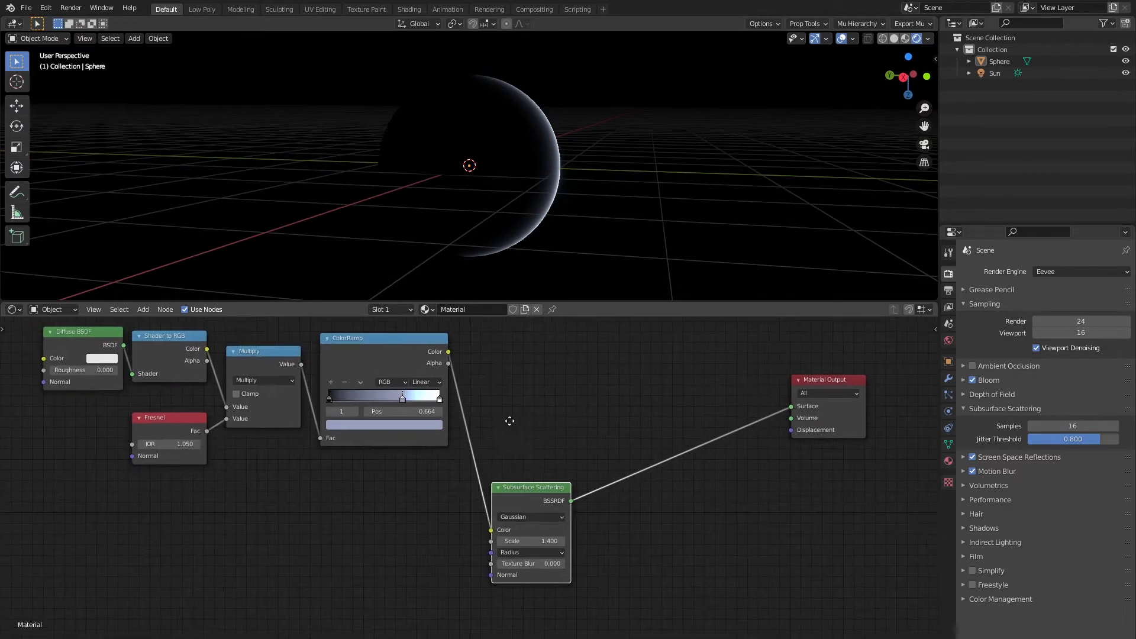
# - Duplicate the ColorRamp below the original and link it between the Fresnel Fac output and the Subsurface Scattering colour
pyautogui.hotkey('shift', 'd')
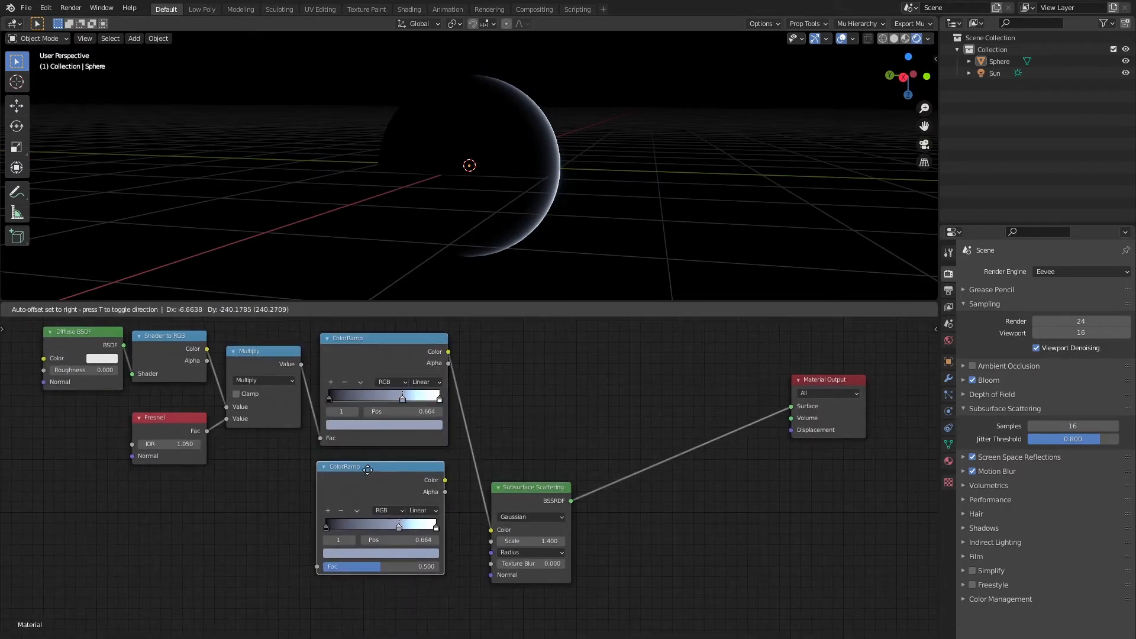
pyautogui.click(452, 506)
pyautogui.moveTo(449, 480); pyautogui.dragTo(491, 530)
pyautogui.moveTo(485, 147); pyautogui.dragTo(500, 144, button='middle')
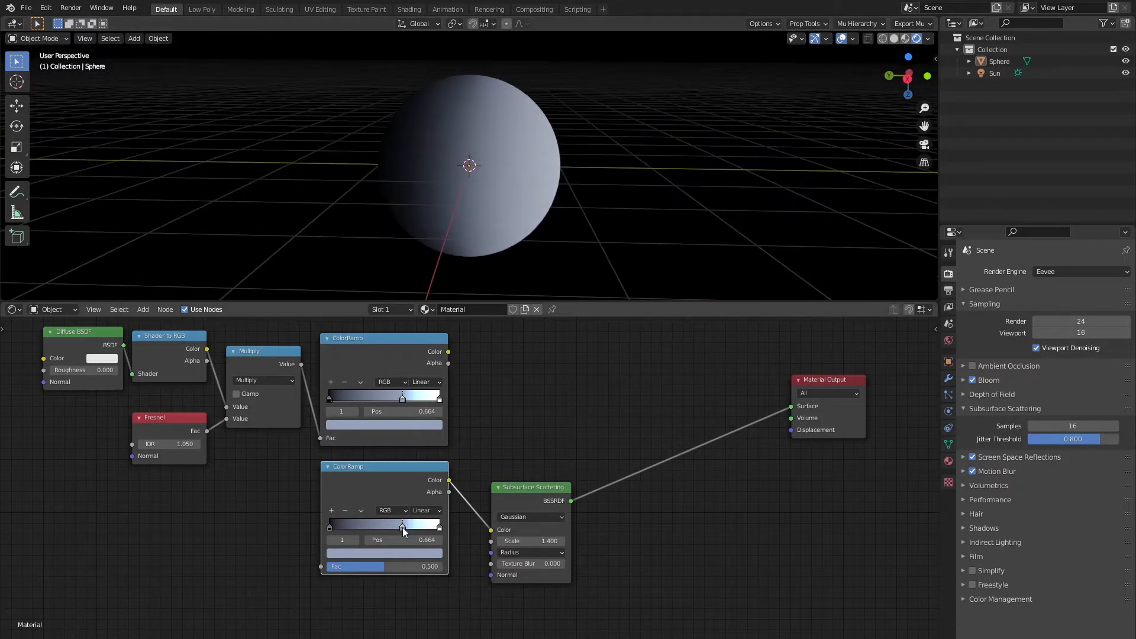
pyautogui.moveTo(120, 477); pyautogui.dragTo(354, 480, button='middle')
pyautogui.moveTo(402, 420)
pyautogui.mouseDown()
pyautogui.moveTo(318, 447)
pyautogui.moveTo(382, 463)
pyautogui.moveTo(555, 567)
pyautogui.mouseUp()
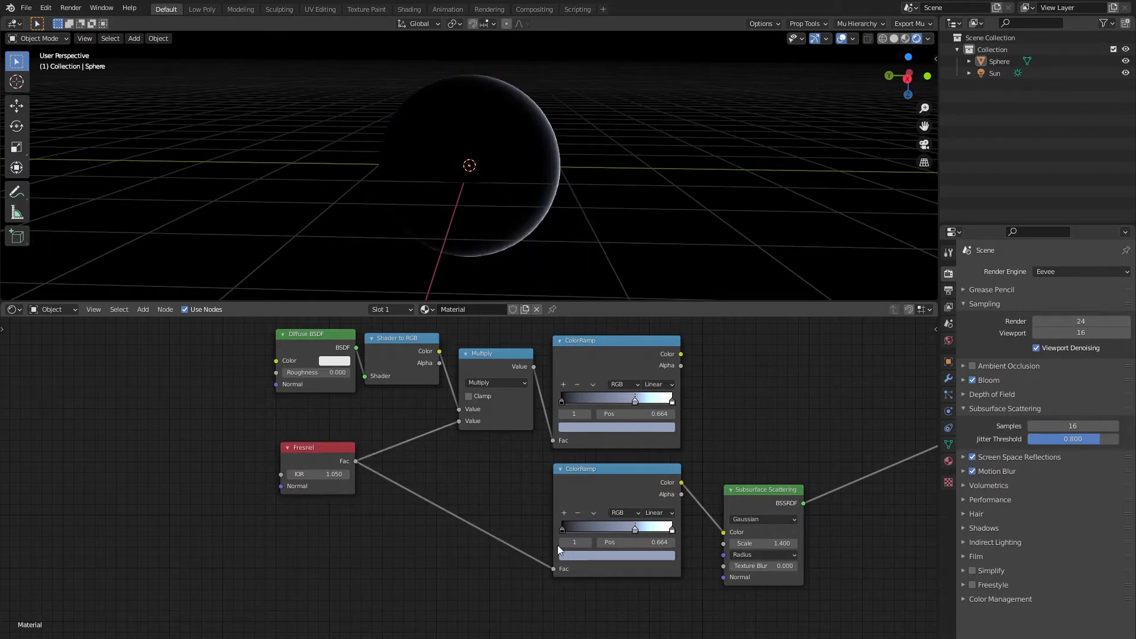
# - Move the lower ColorRamp's middle stop to position 0 and remove its black stop
pyautogui.moveTo(634, 532); pyautogui.dragTo(520, 538)
pyautogui.click(549, 530)
pyautogui.click(566, 513)
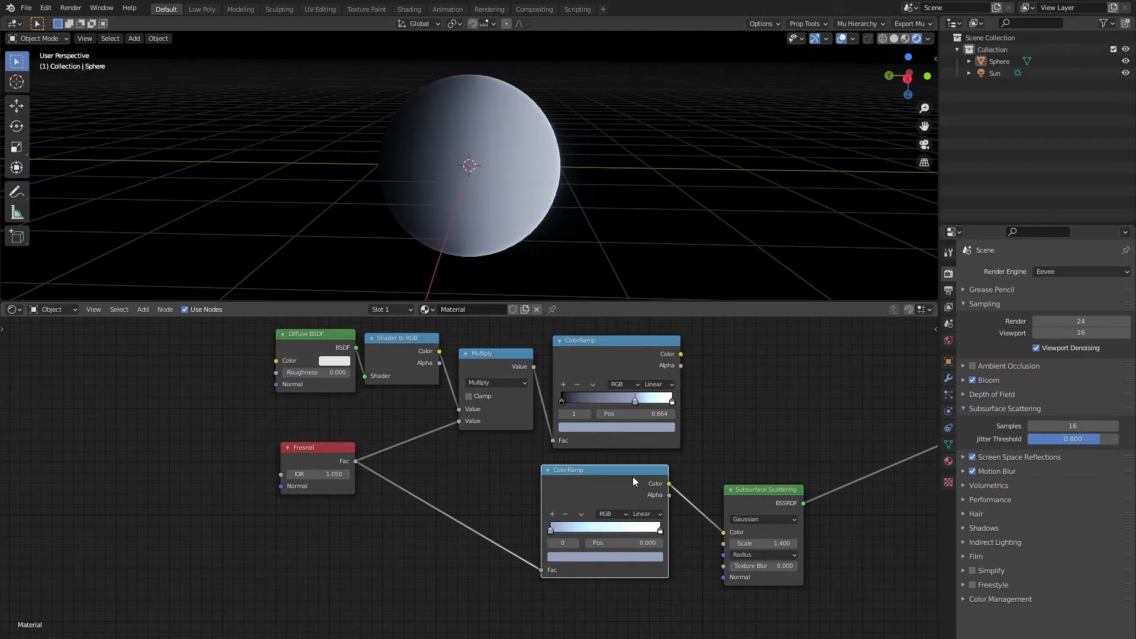
# - Set the lower ColorRamp's start stop to dark blue with value about 0.110 and saturation about 0.691
pyautogui.moveTo(633, 477); pyautogui.dragTo(401, 482, button='middle')
pyautogui.moveTo(568, 202); pyautogui.dragTo(563, 177, button='middle')
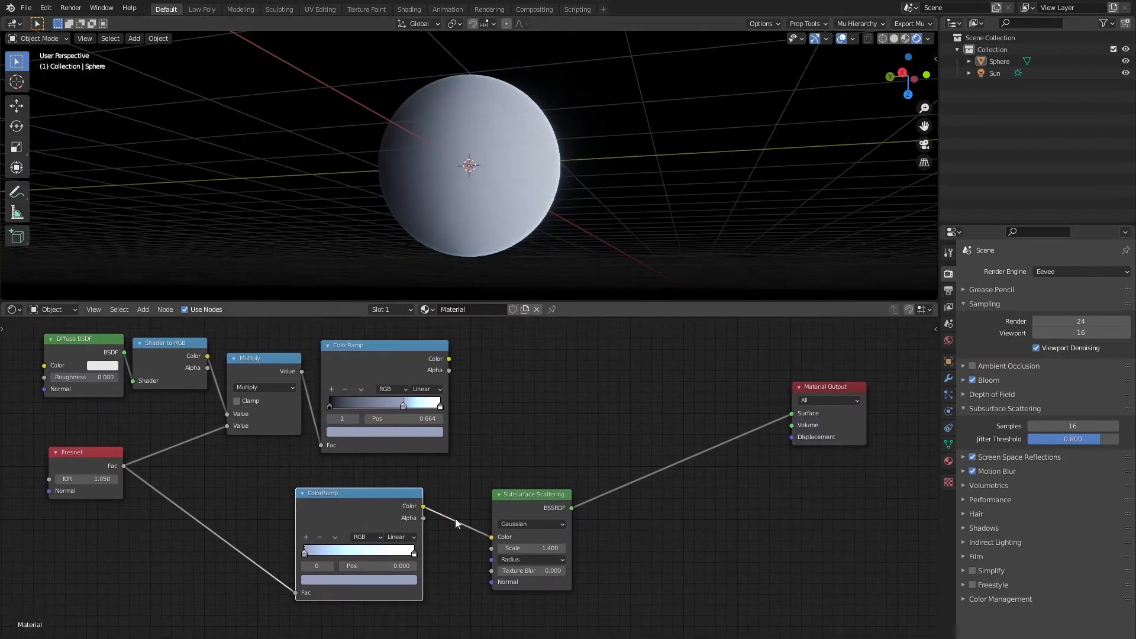
pyautogui.click(390, 581)
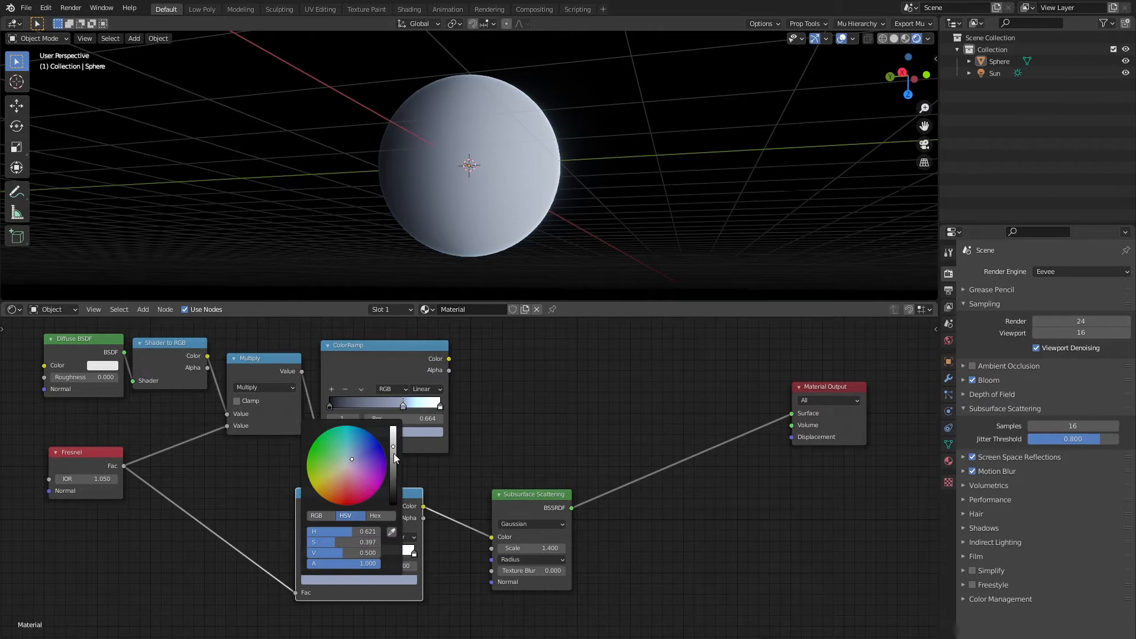
pyautogui.moveTo(394, 454); pyautogui.dragTo(393, 476)
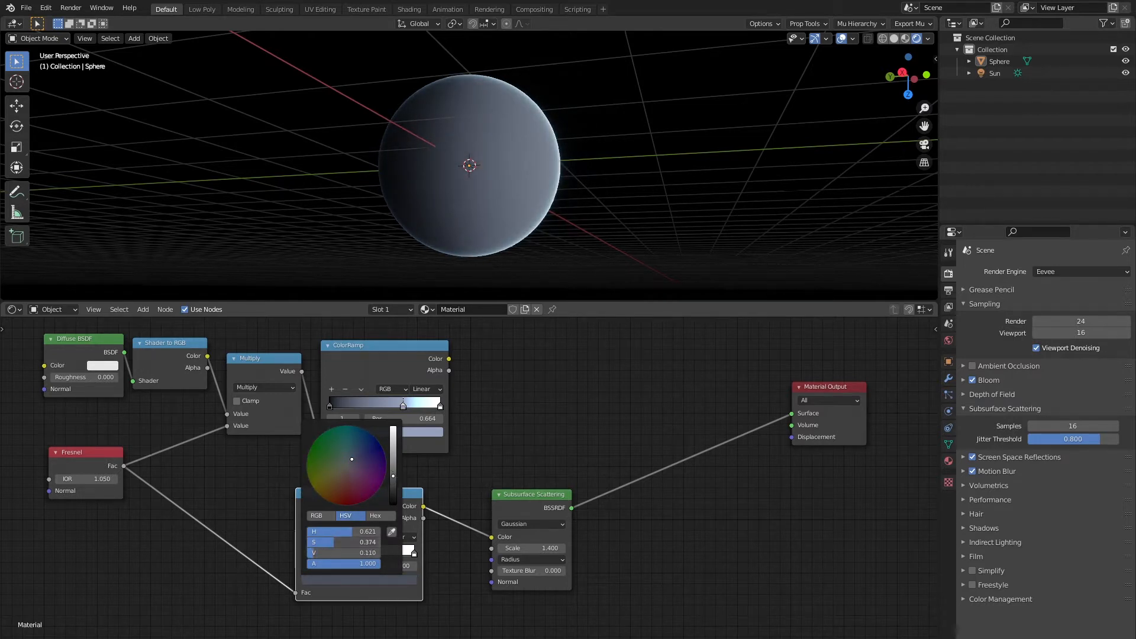
pyautogui.moveTo(341, 542); pyautogui.dragTo(356, 542)
pyautogui.click(549, 479)
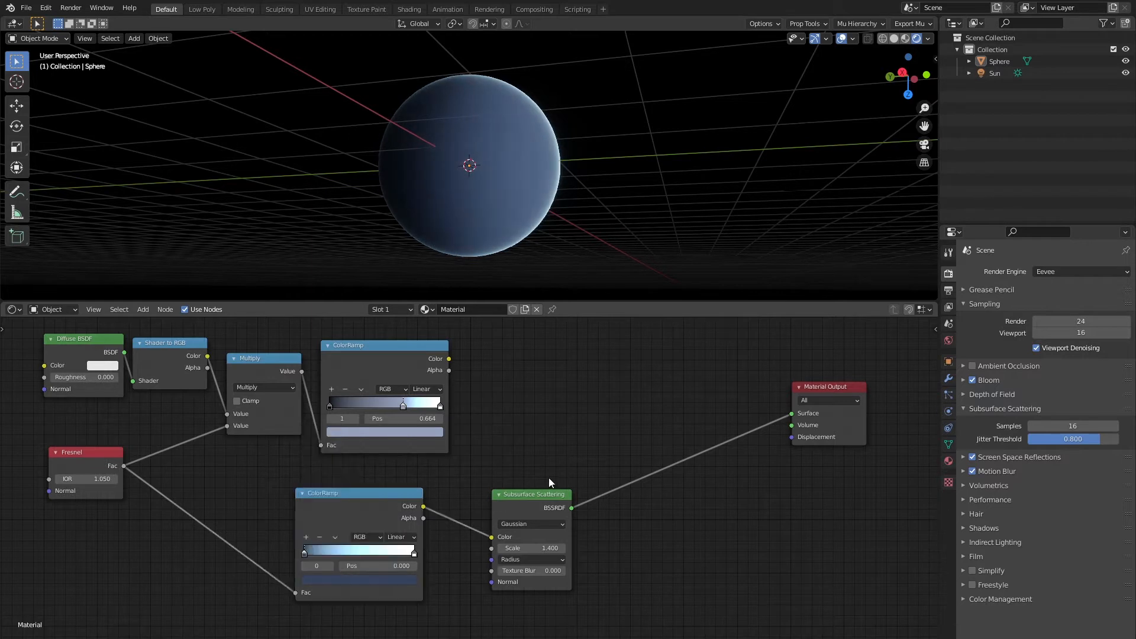
# - Set the lower ColorRamp's end stop to light blue with value about 1.316 and saturation about 0.7
pyautogui.click(412, 552)
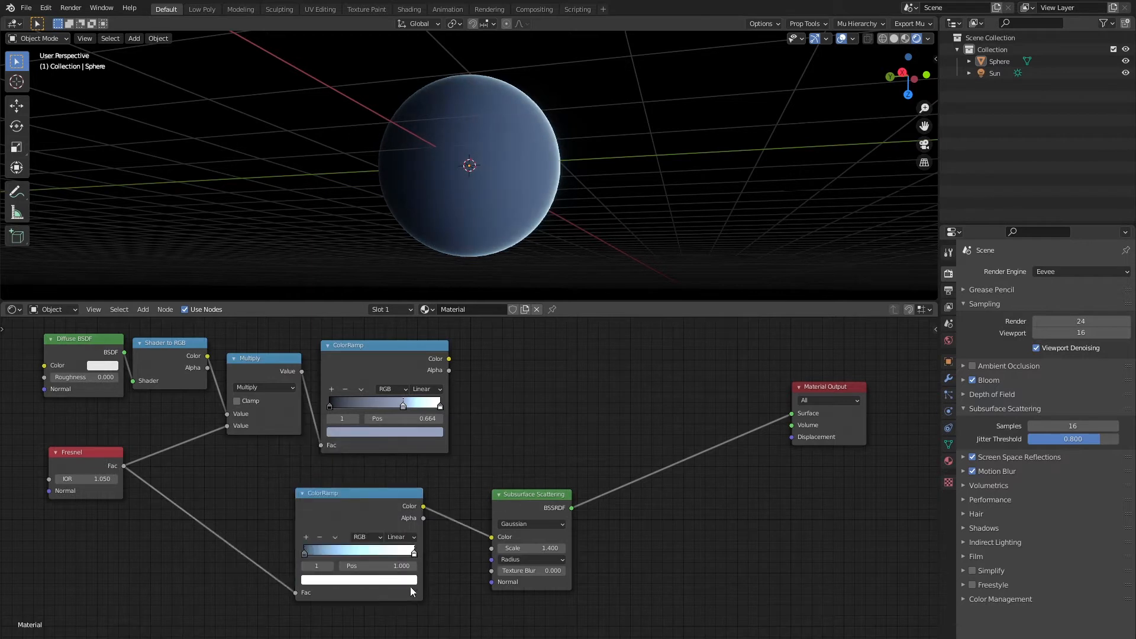
pyautogui.click(410, 581)
pyautogui.moveTo(392, 478); pyautogui.dragTo(393, 487)
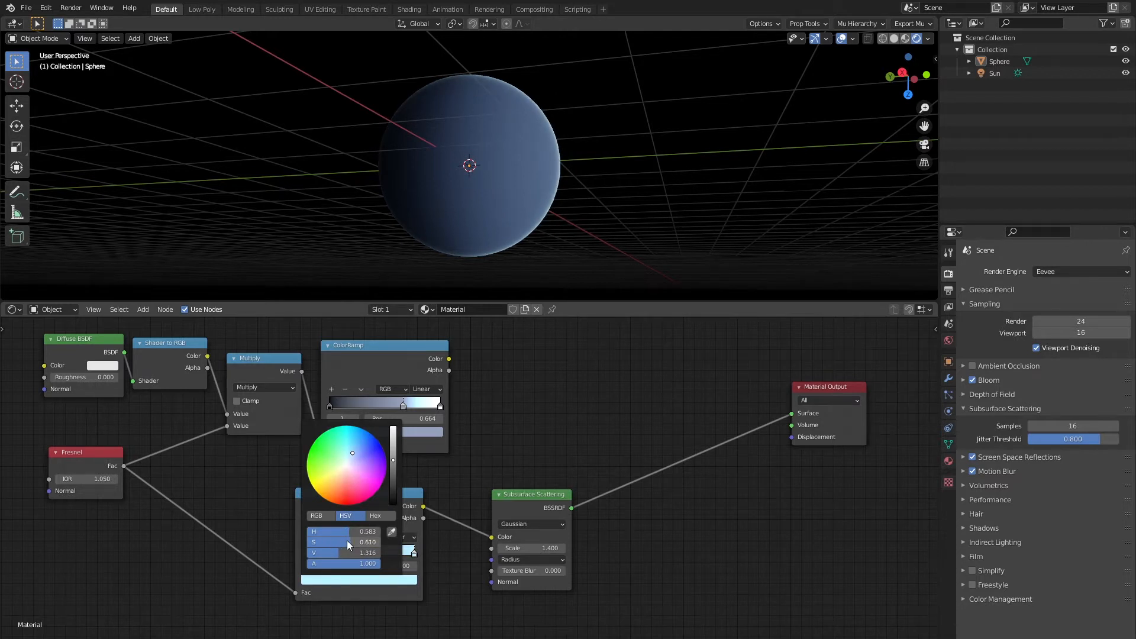
pyautogui.moveTo(347, 541)
pyautogui.mouseDown()
pyautogui.moveTo(372, 541)
pyautogui.moveTo(357, 541)
pyautogui.mouseUp()
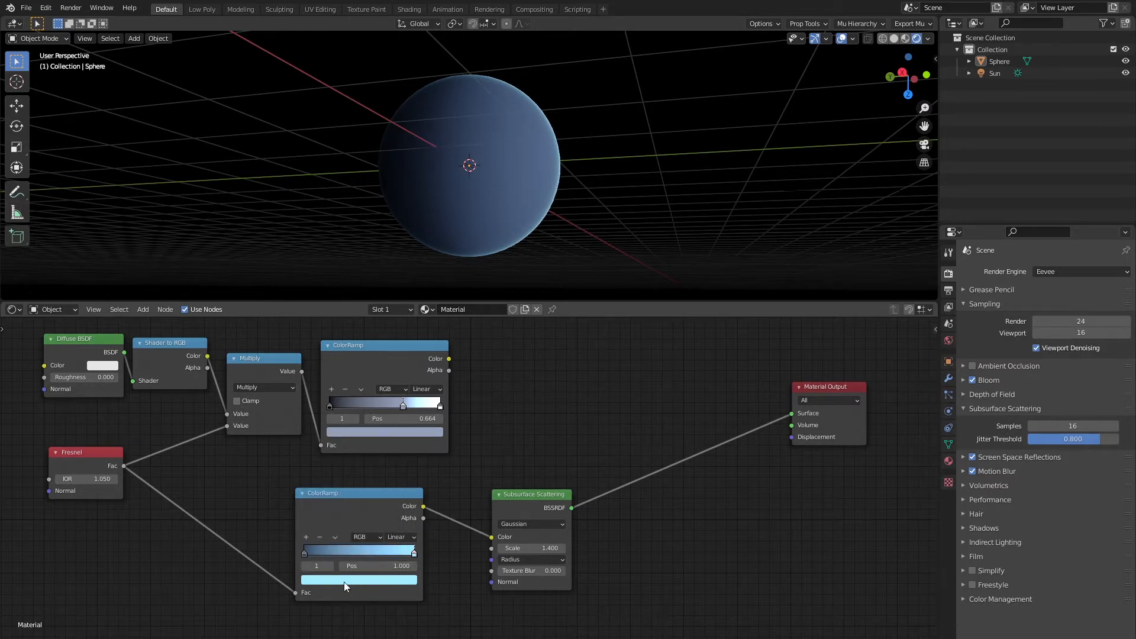
# - Darken the lower ColorRamp's start stop to a colour value (V) of about 0.039
pyautogui.click(304, 553)
pyautogui.click(358, 579)
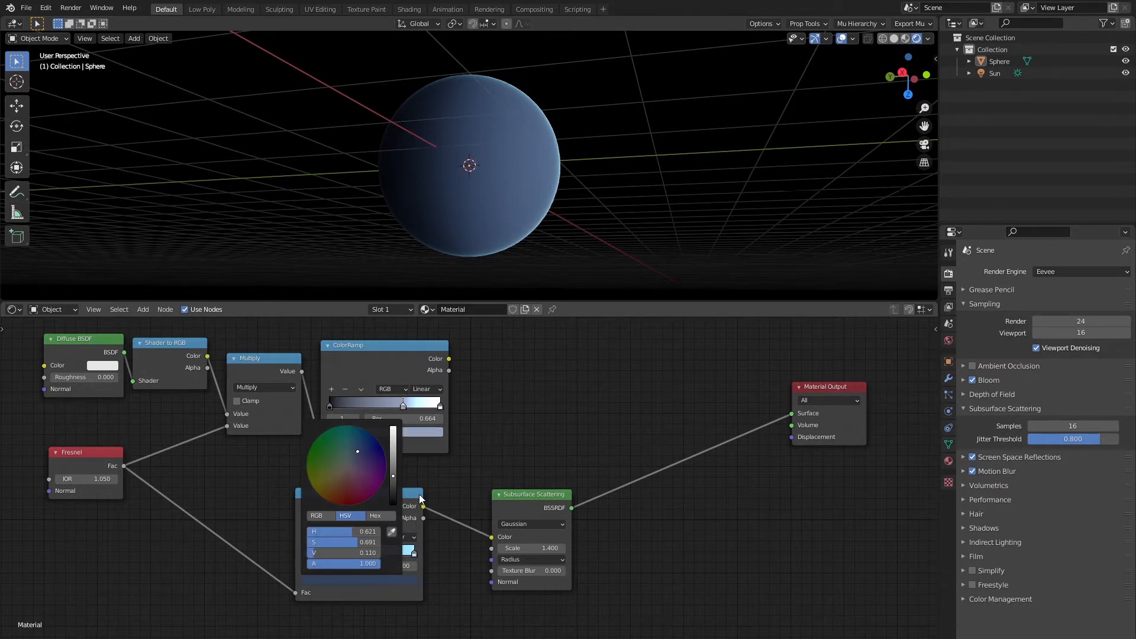
pyautogui.moveTo(388, 484); pyautogui.dragTo(393, 488)
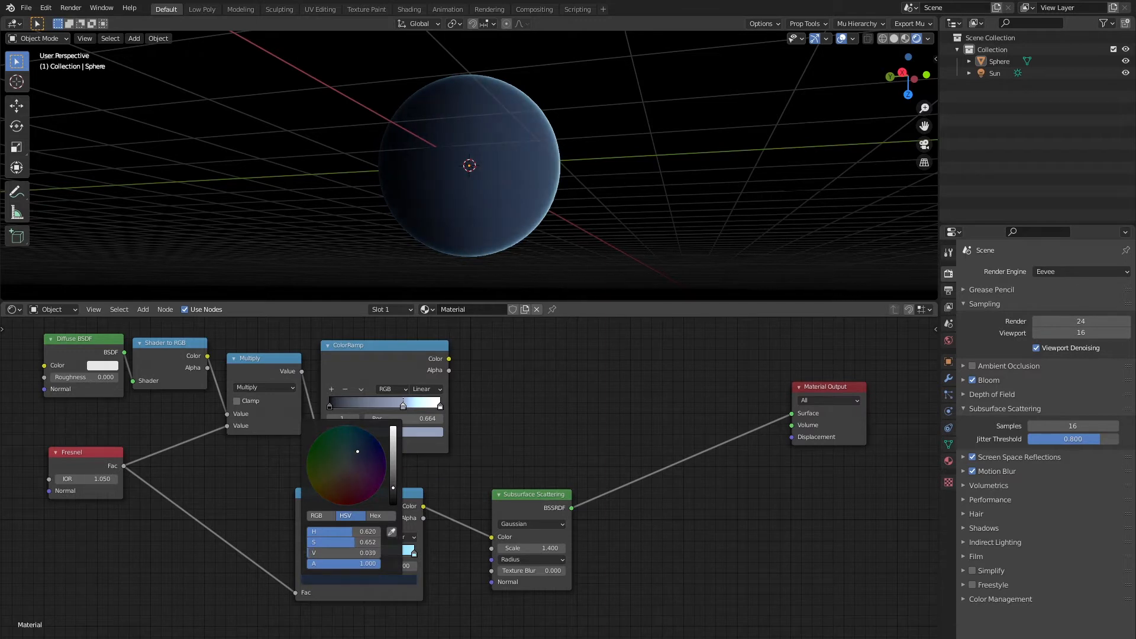
# - Set the colour value (V) of the lower ColorRamp's end stop to about 0.353 and check the sphere
pyautogui.click(415, 555)
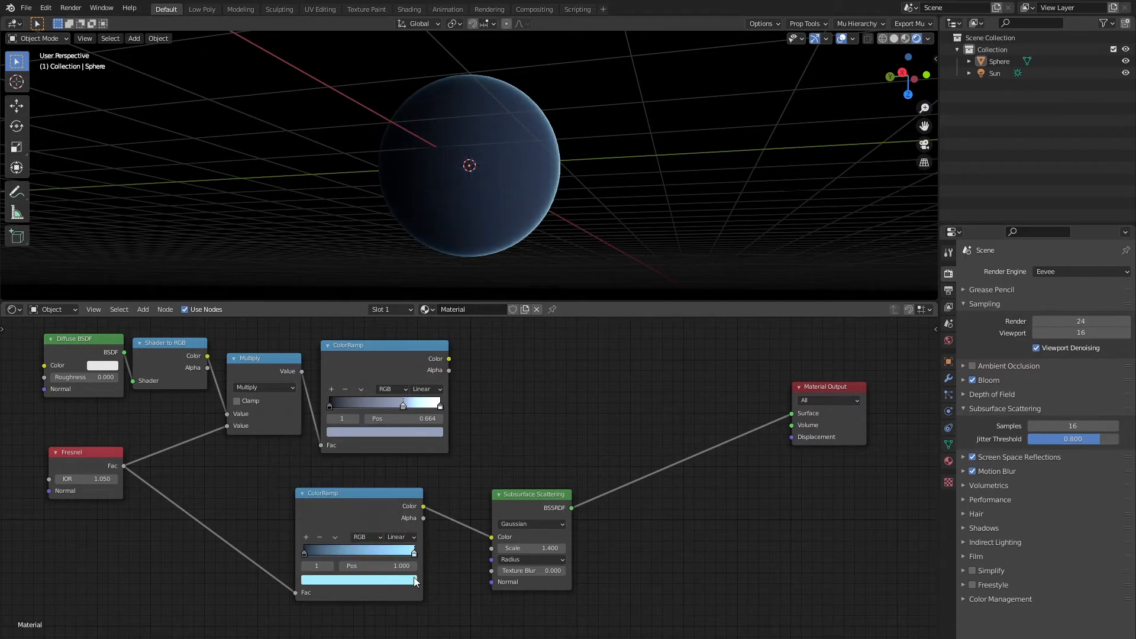
pyautogui.click(415, 582)
pyautogui.moveTo(394, 479); pyautogui.dragTo(393, 480)
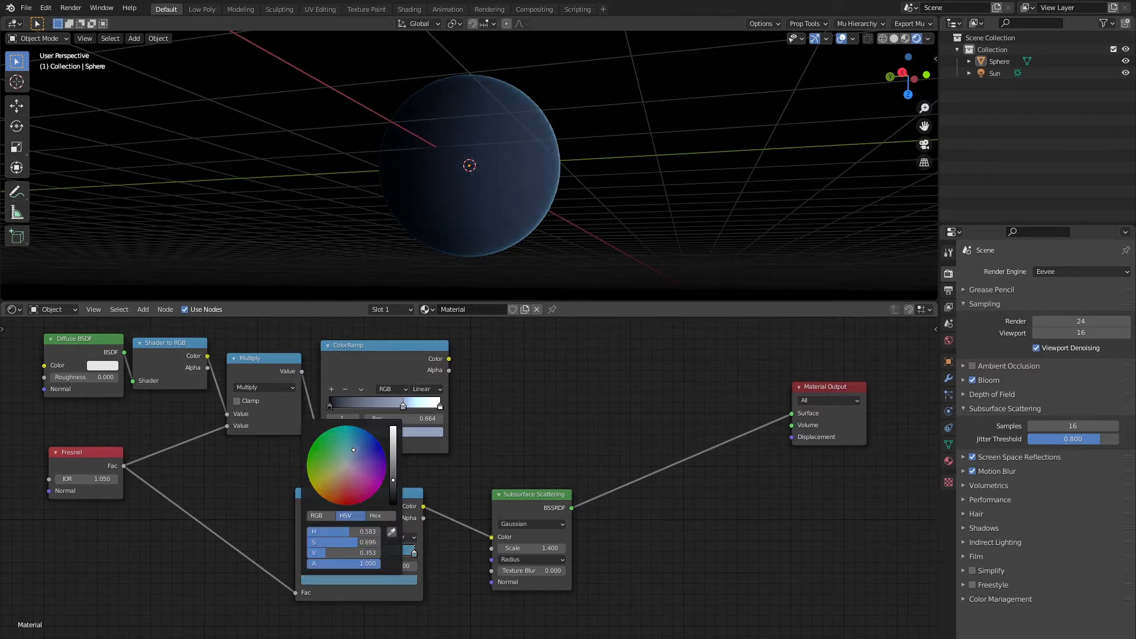
pyautogui.moveTo(569, 165); pyautogui.dragTo(545, 175, button='middle')
# - Preview the upper ColorRamp's output on the sphere and move the lower ColorRamp closer to the Subsurface Scattering node
pyautogui.moveTo(534, 463); pyautogui.dragTo(487, 497, button='middle')
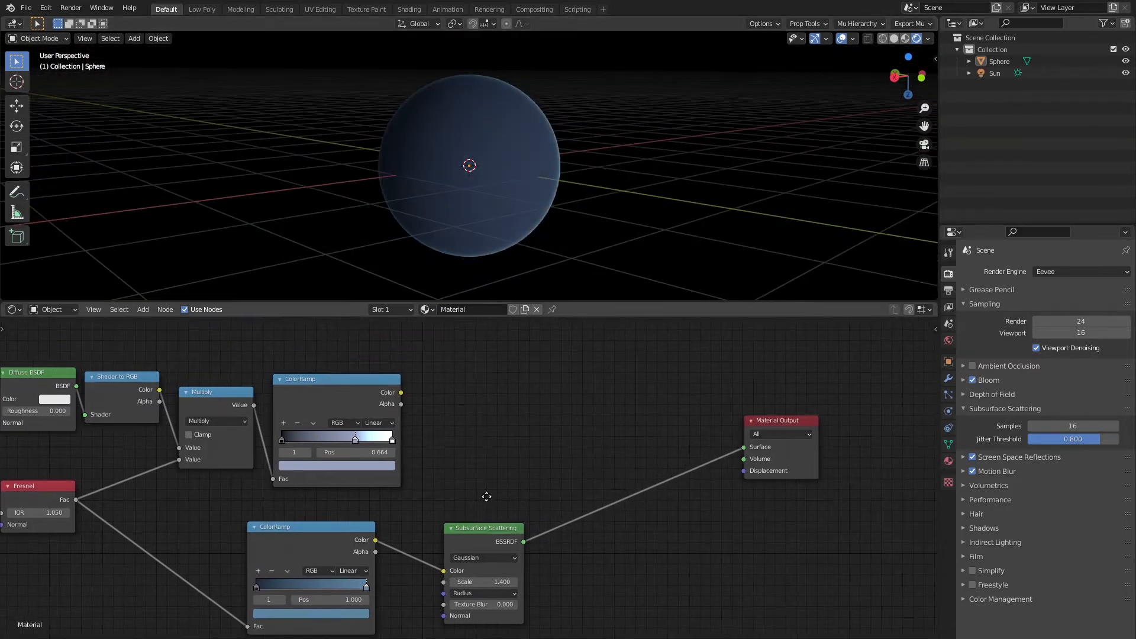
pyautogui.keyDown('ctrl'); pyautogui.keyDown('shift'); pyautogui.click(356, 383); pyautogui.keyUp('shift'); pyautogui.keyUp('ctrl')
pyautogui.moveTo(425, 149); pyautogui.dragTo(580, 190, button='middle')
pyautogui.moveTo(489, 531); pyautogui.dragTo(532, 491, button='middle')
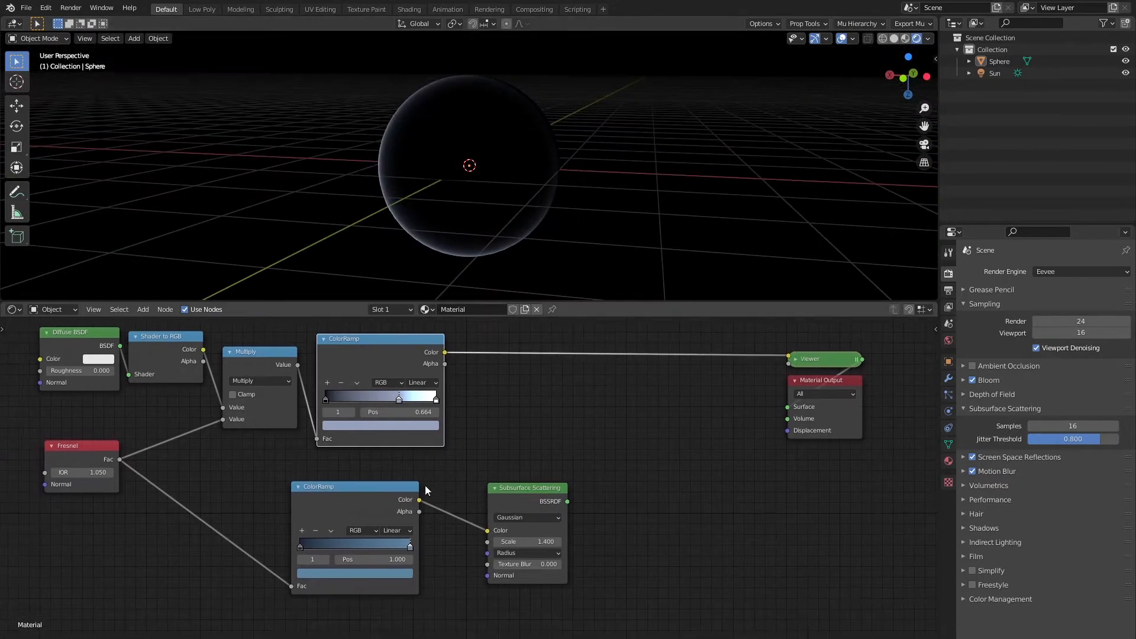
pyautogui.moveTo(371, 486); pyautogui.dragTo(417, 488)
pyautogui.moveTo(529, 456); pyautogui.dragTo(486, 470, button='middle')
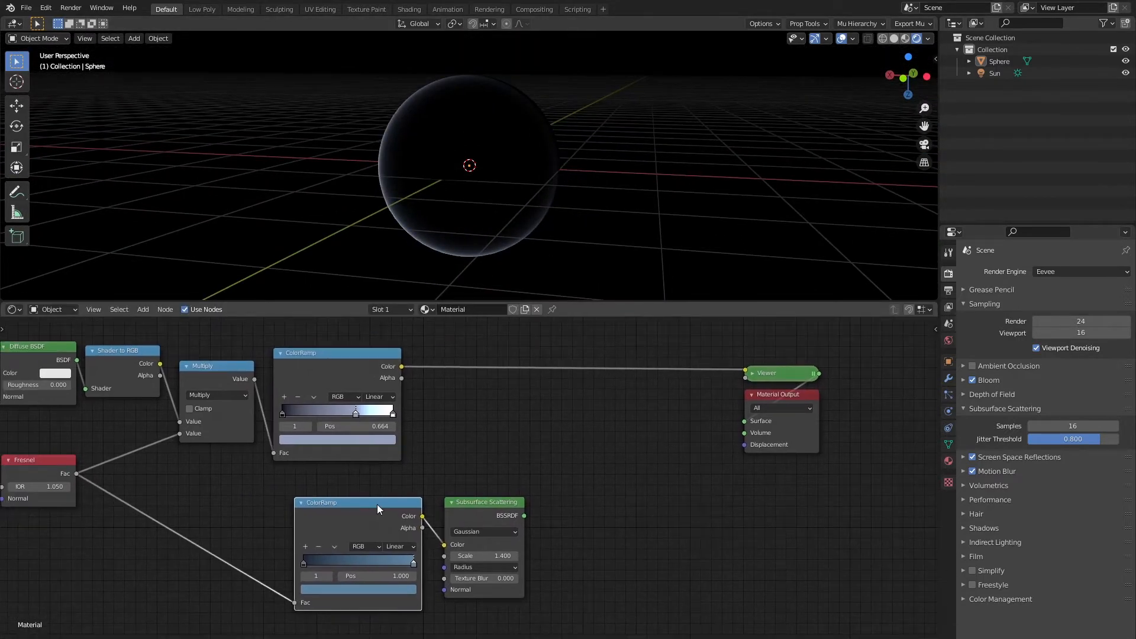
# - Add an Emission node on the link between the upper ColorRamp's Color output and the Viewer
pyautogui.moveTo(559, 432); pyautogui.dragTo(495, 467, button='middle')
pyautogui.hotkey('shift', 'a')
pyautogui.click(474, 435)
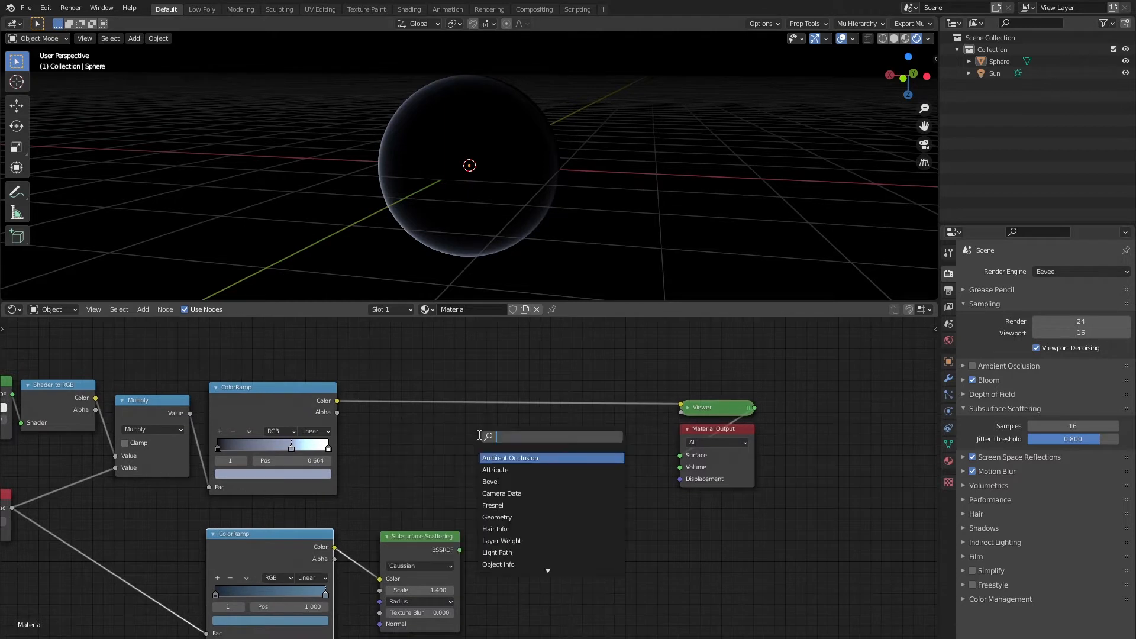
pyautogui.write('emis')
pyautogui.click(513, 459)
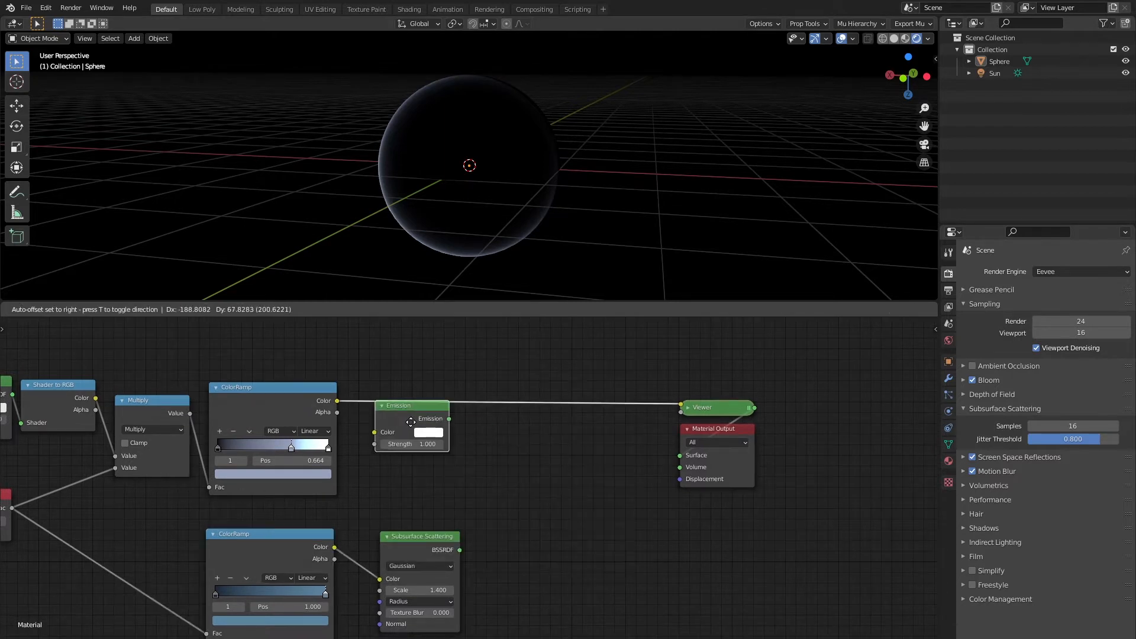
pyautogui.click(472, 456)
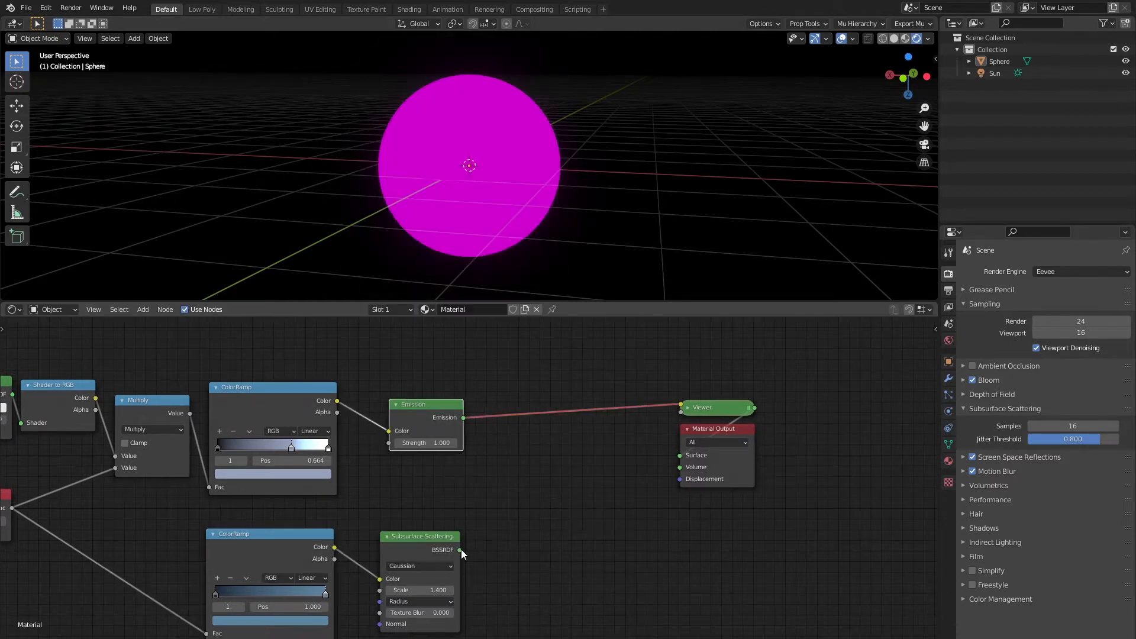
# - Add an Add Shader node combining Emission and Subsurface Scattering, and feed its output into the Material Output's Surface
pyautogui.hotkey('shift', 'a')
pyautogui.click(563, 472)
pyautogui.write('ad')
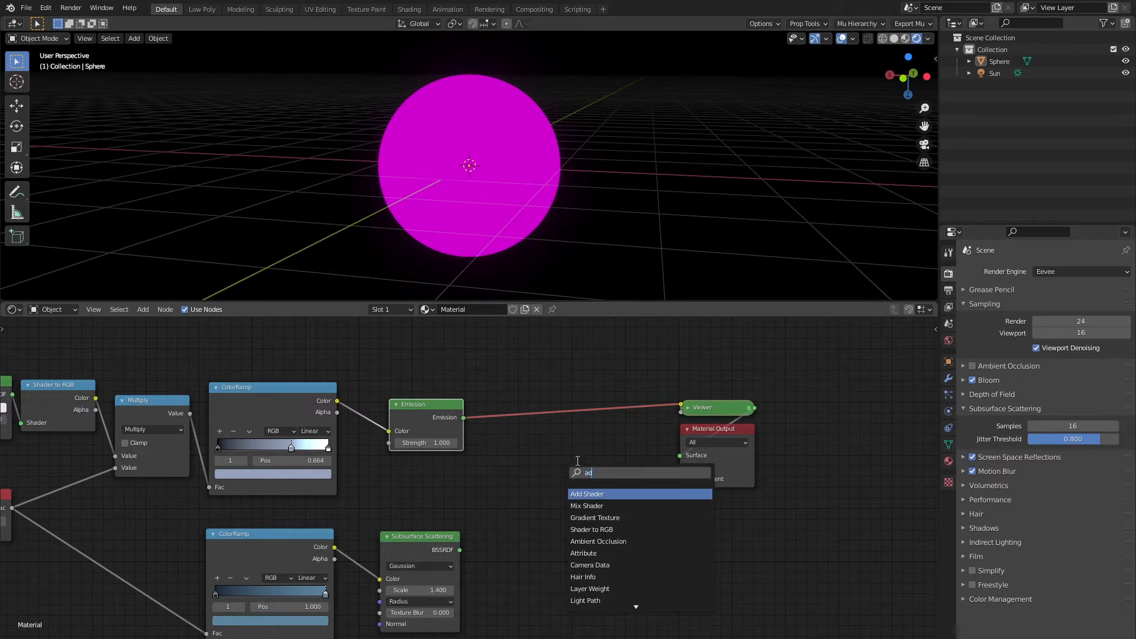
pyautogui.press('Return')
pyautogui.click(560, 448)
pyautogui.moveTo(460, 550); pyautogui.dragTo(463, 418)
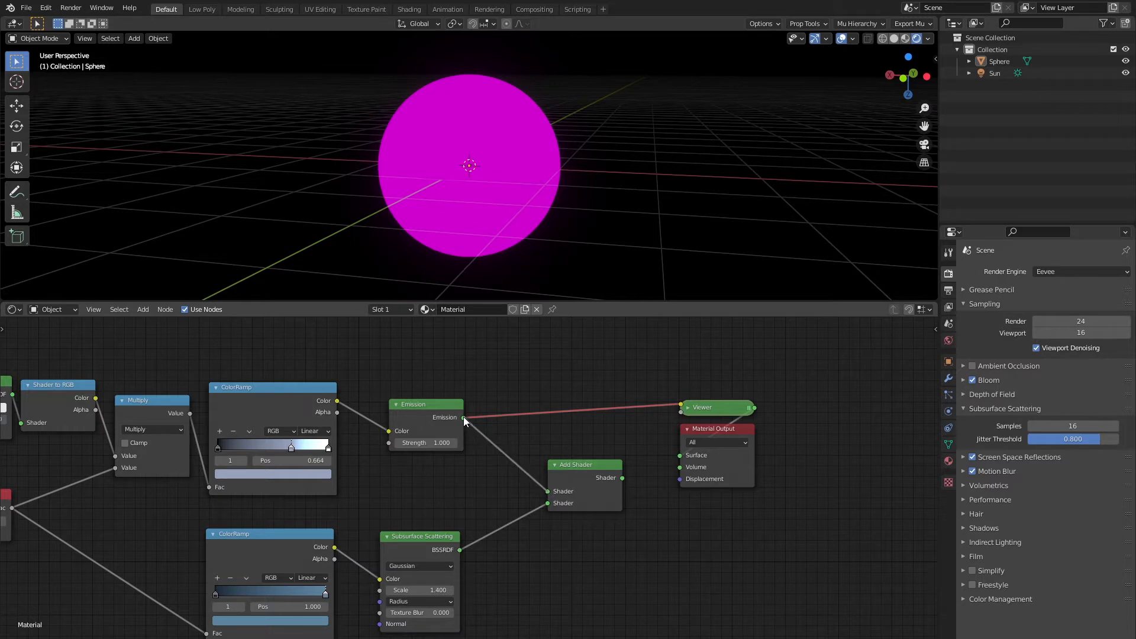
pyautogui.keyDown('ctrl'); pyautogui.keyDown('shift'); pyautogui.click(597, 475); pyautogui.keyUp('shift'); pyautogui.keyUp('ctrl')
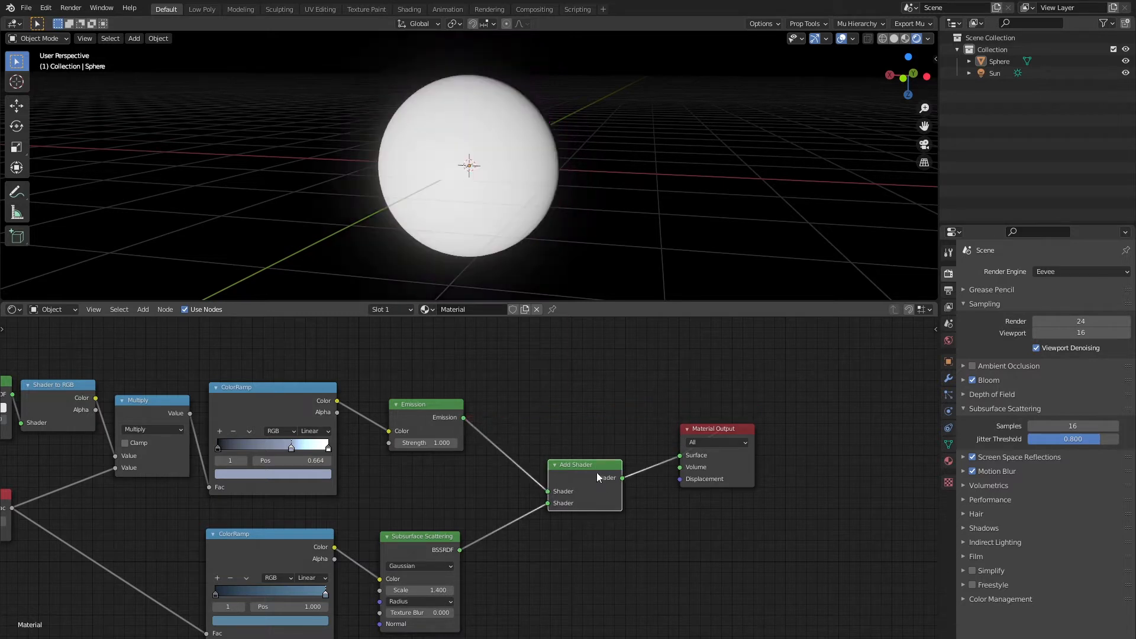
pyautogui.moveTo(580, 459); pyautogui.dragTo(564, 453)
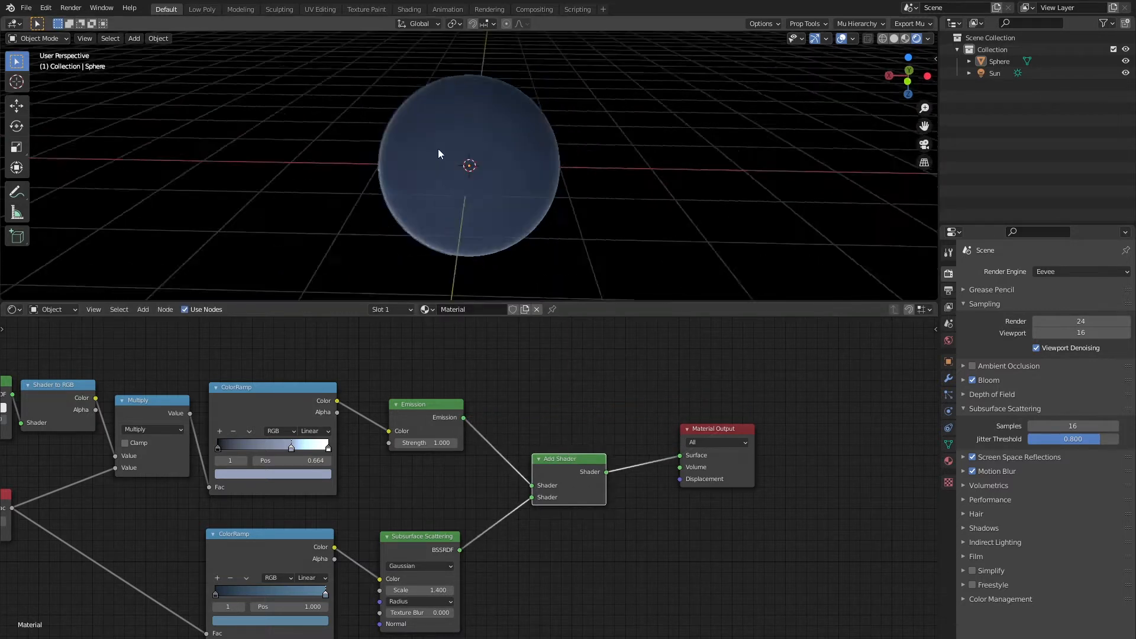
# - Check the combined shader on the sphere and move the Material Output node farther from the Add Shader node
pyautogui.moveTo(537, 137); pyautogui.dragTo(627, 176, button='middle')
pyautogui.moveTo(482, 394); pyautogui.dragTo(547, 330, button='middle')
pyautogui.scroll(-4, 633, 389)
pyautogui.moveTo(672, 356); pyautogui.dragTo(777, 372)
pyautogui.moveTo(557, 444); pyautogui.dragTo(671, 478, button='middle')
pyautogui.scroll(-3, 669, 478)
# - Group all atmosphere nodes except the Material Output into one node group, look over its contents, and leave the group
pyautogui.moveTo(170, 605); pyautogui.dragTo(670, 368)
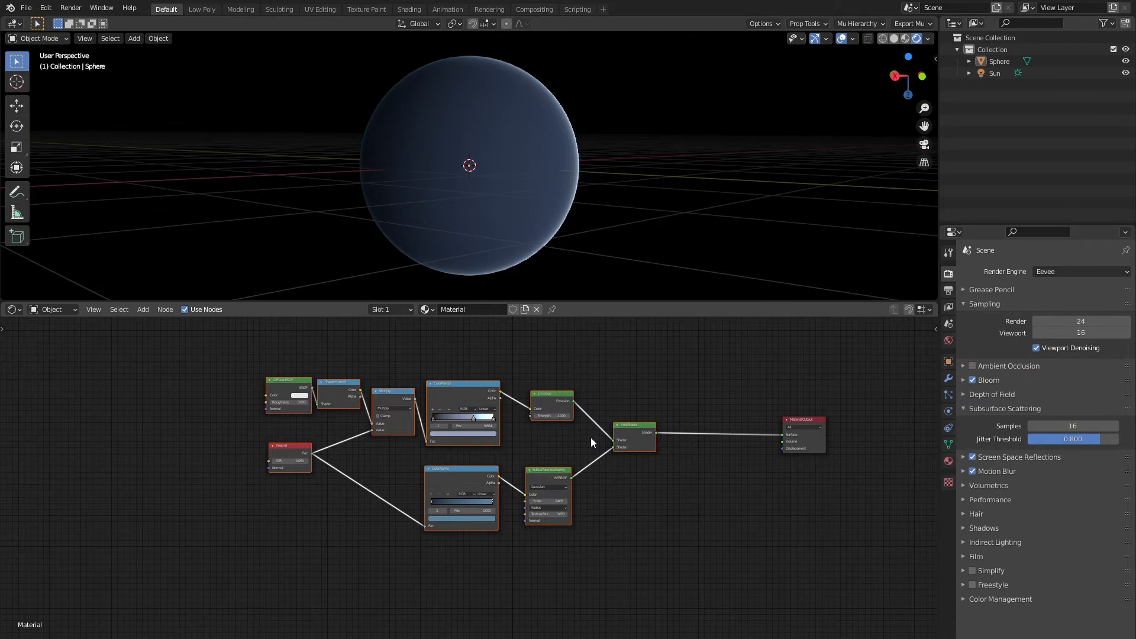
pyautogui.hotkey('ctrl', 'g')
pyautogui.press('Home')
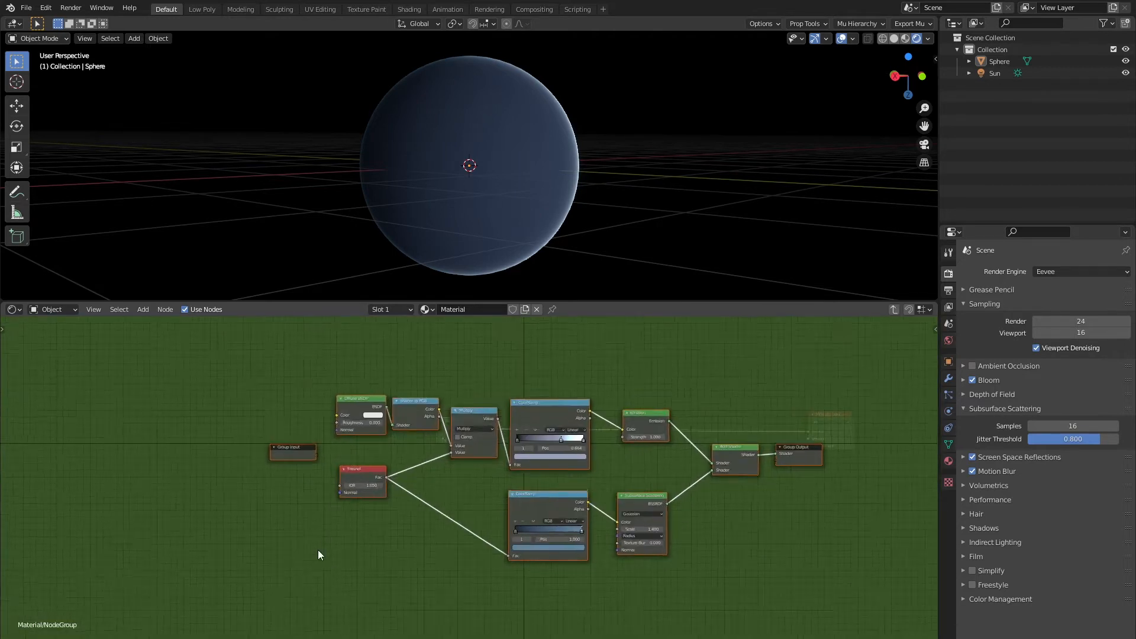
pyautogui.scroll(3, 318, 549)
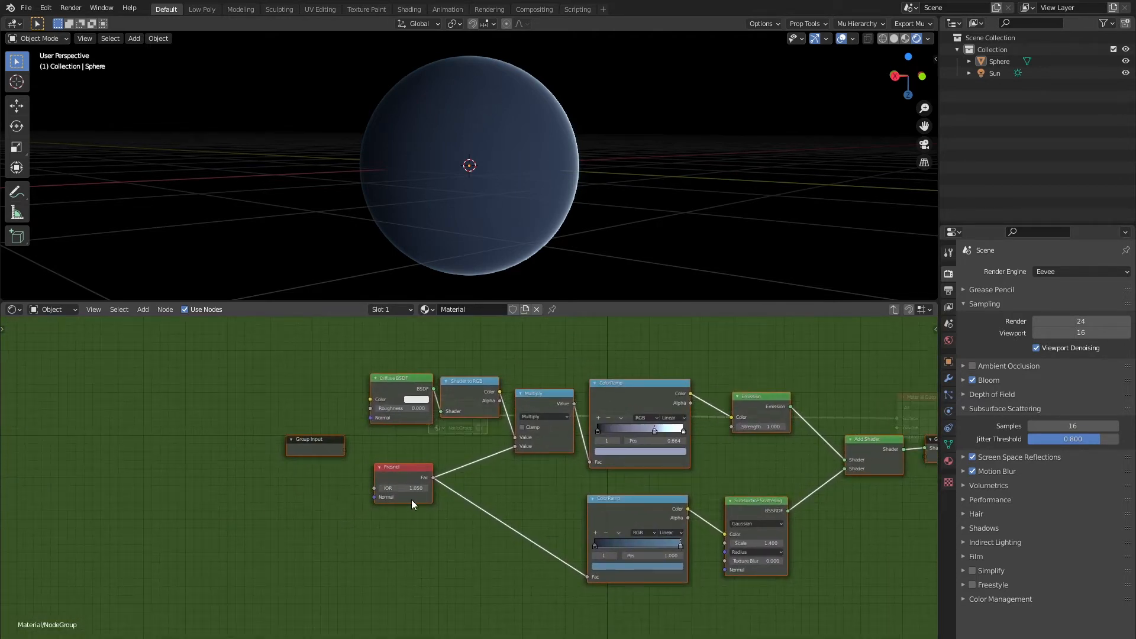
pyautogui.scroll(1, 413, 504)
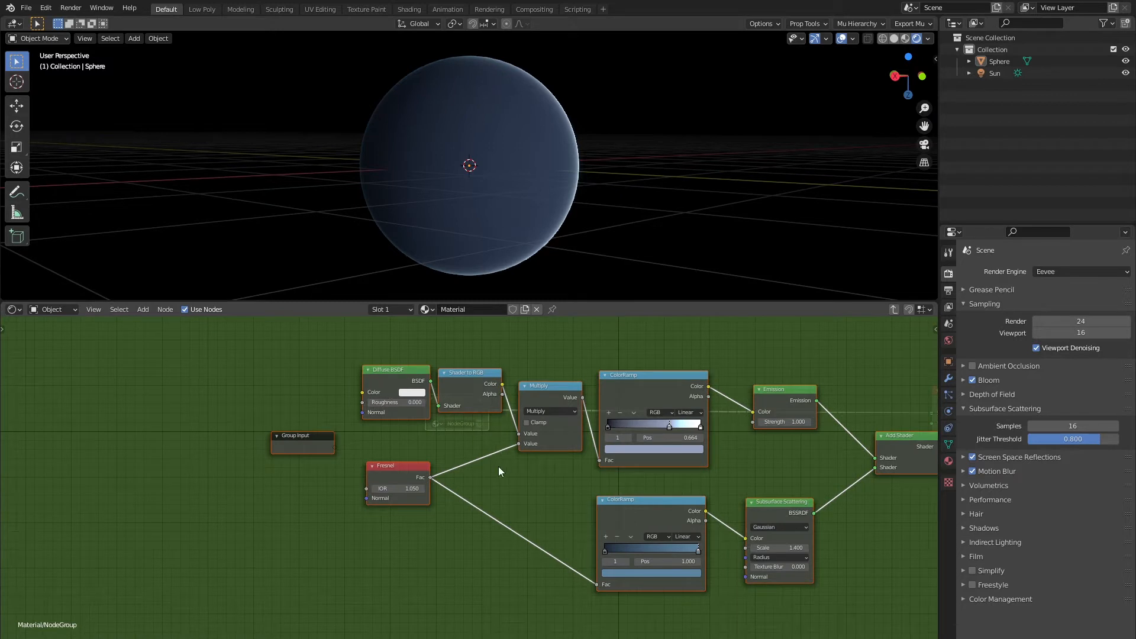
pyautogui.moveTo(499, 466); pyautogui.dragTo(361, 463, button='middle')
pyautogui.scroll(1, 559, 515)
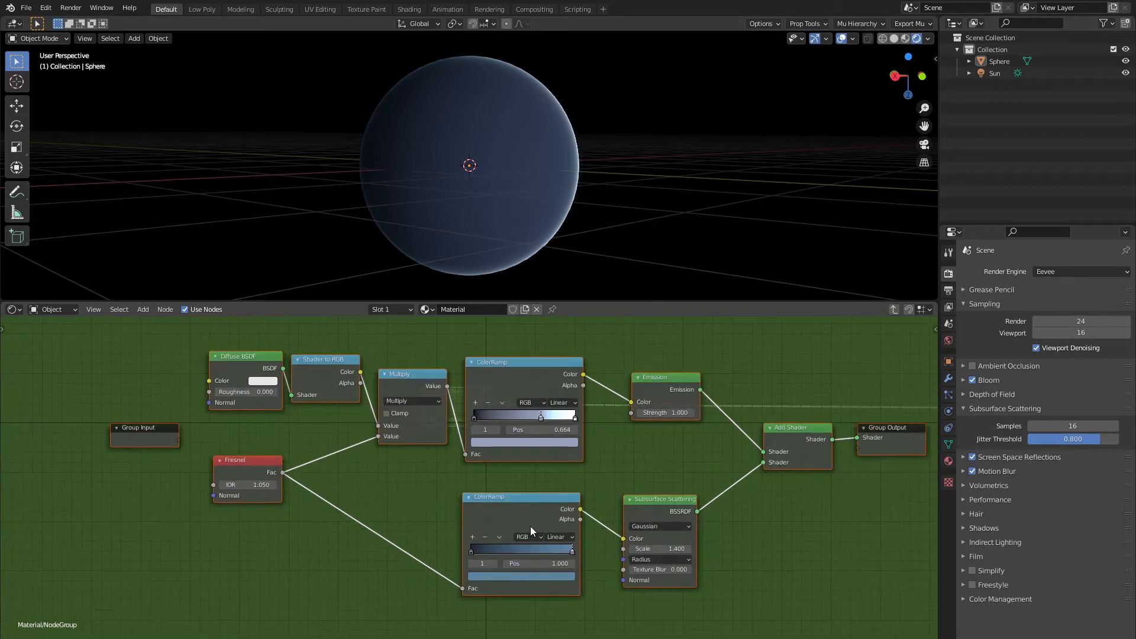
pyautogui.press('Tab')
# - Move the node group closer to the Material Output and above it, leaving free space below
pyautogui.moveTo(704, 472); pyautogui.dragTo(503, 516, button='middle')
pyautogui.scroll(-4, 300, 532)
pyautogui.moveTo(330, 427); pyautogui.dragTo(575, 369)
pyautogui.moveTo(705, 499); pyautogui.dragTo(537, 551, button='middle')
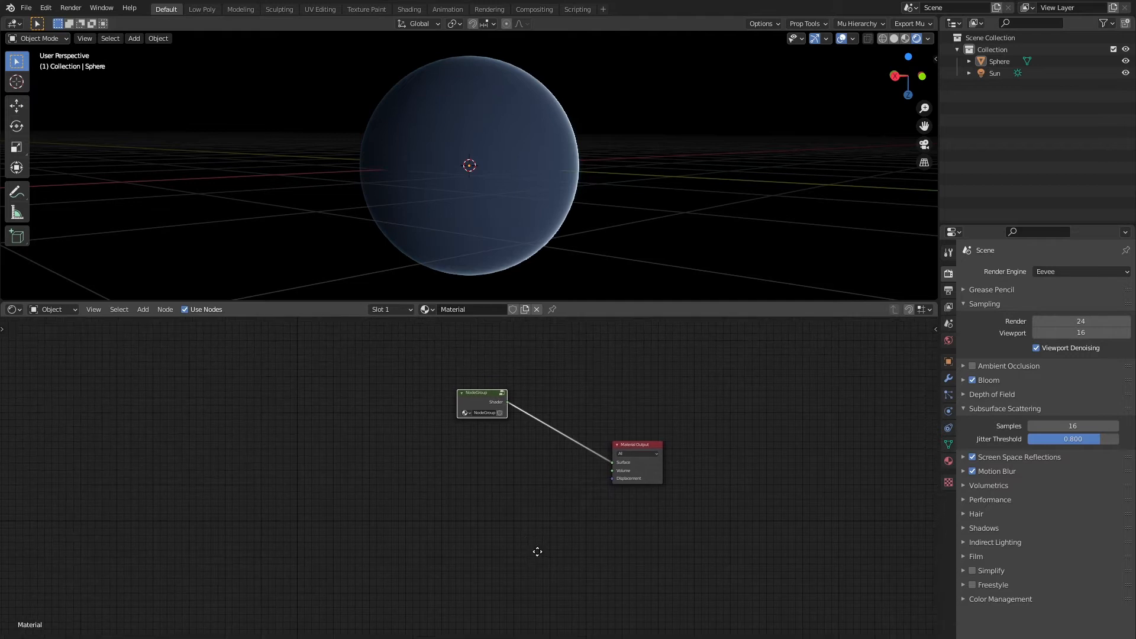
pyautogui.scroll(2, 480, 506)
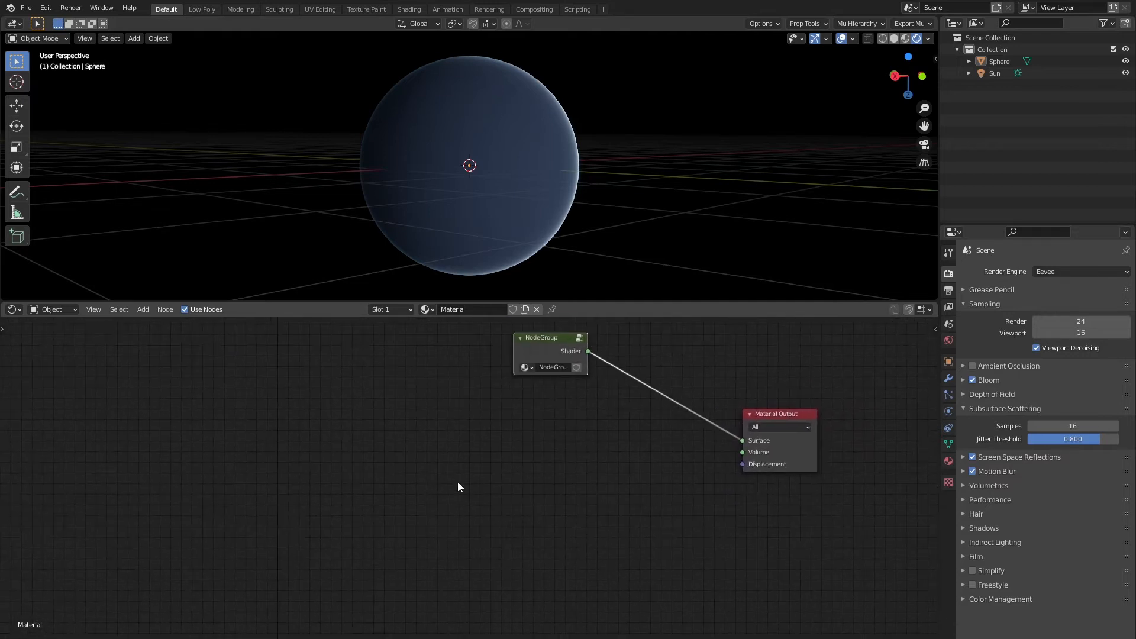
# - Add a Texture Coordinate node in the empty space below and to the left of the node group
pyautogui.hotkey('shift', 'a')
pyautogui.click(477, 466)
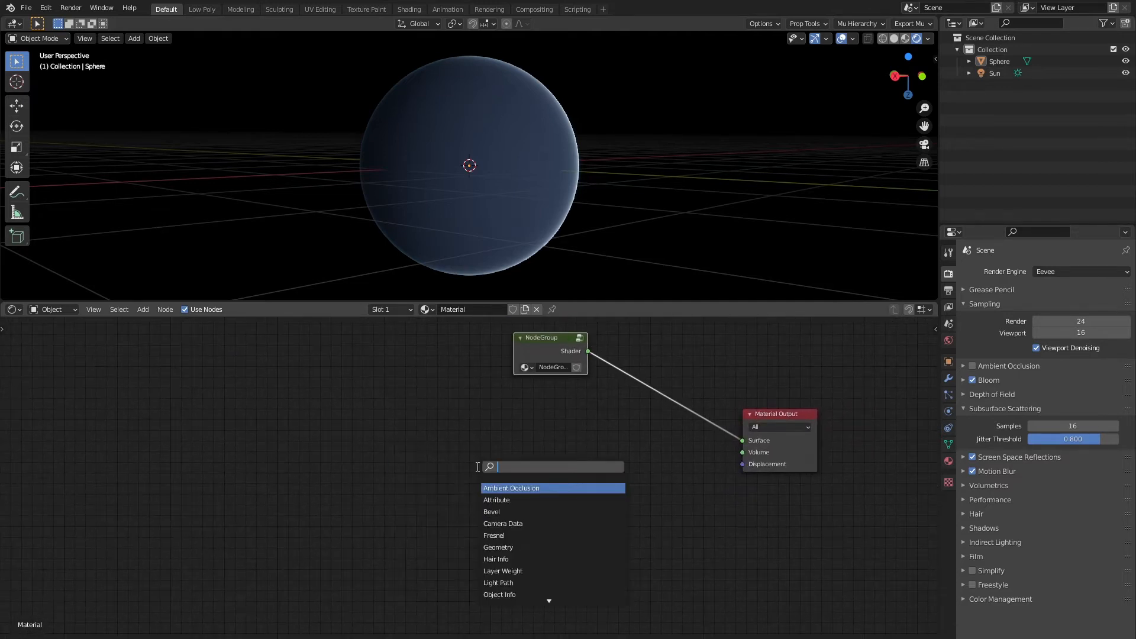
pyautogui.write('tex')
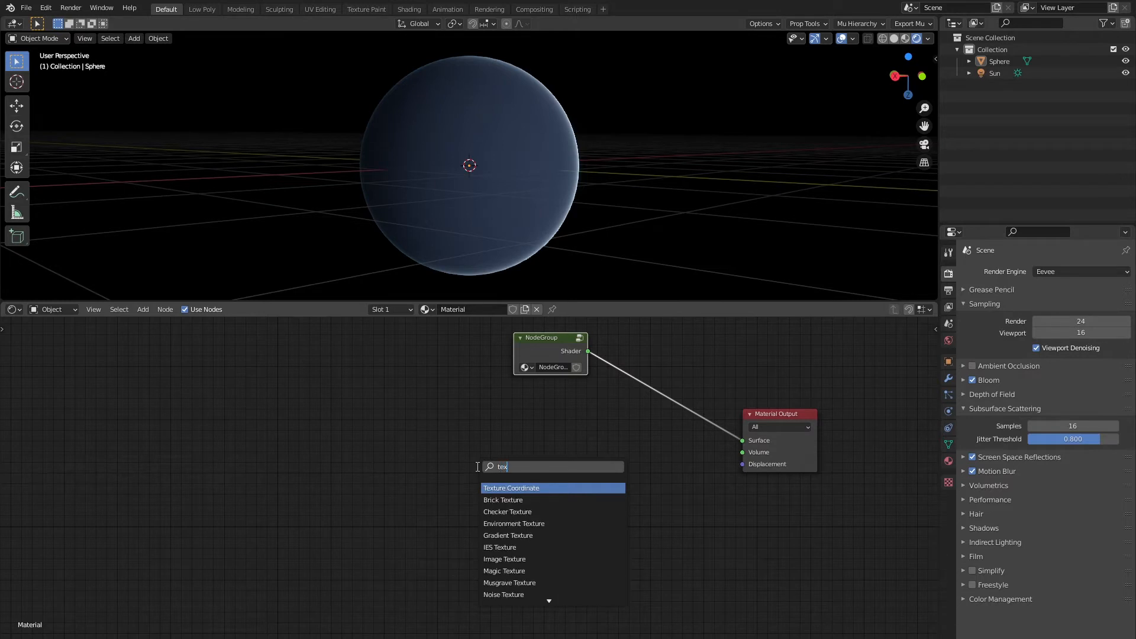
pyautogui.press('Return')
pyautogui.click(158, 485)
pyautogui.moveTo(374, 480); pyautogui.dragTo(435, 431, button='middle')
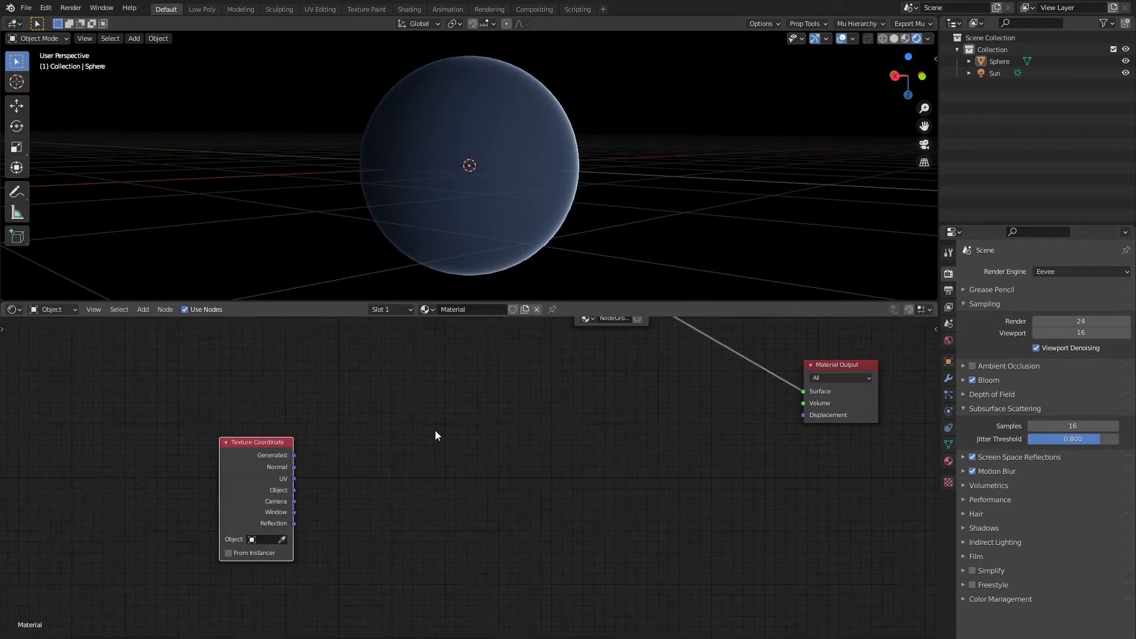
# - Add an Image Texture node, connect the UV coordinates to its Vector input, and load Earth Texture Low.jpg
pyautogui.click(435, 430)
pyautogui.hotkey('shift', 'a')
pyautogui.click(541, 395)
pyautogui.write('image')
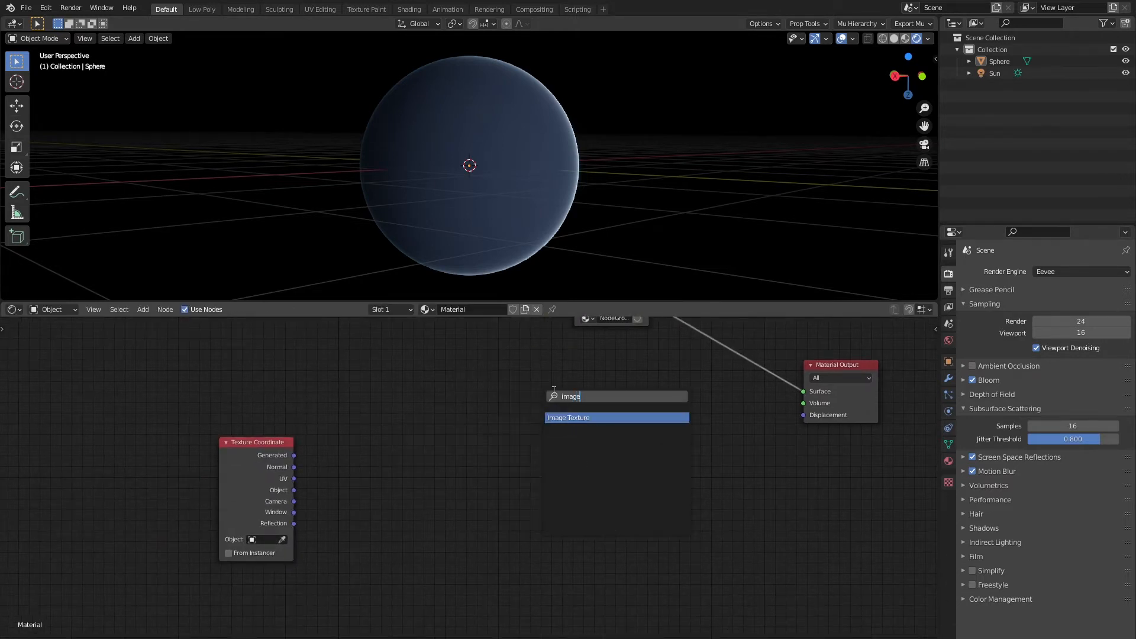
pyautogui.press('Return')
pyautogui.click(427, 403)
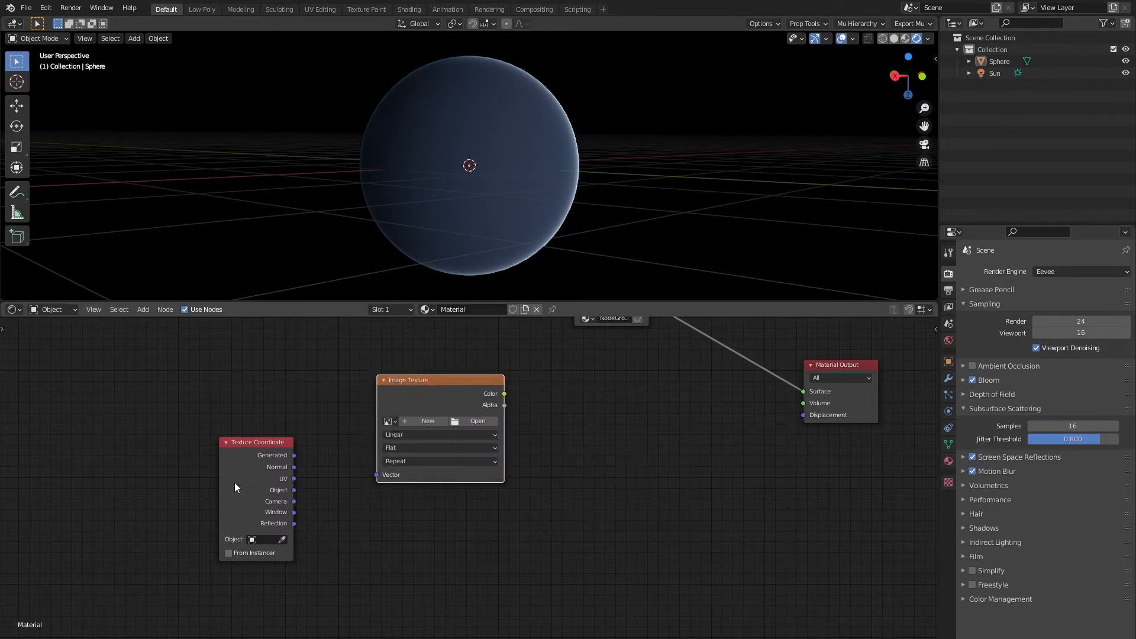
pyautogui.moveTo(294, 479); pyautogui.dragTo(374, 477)
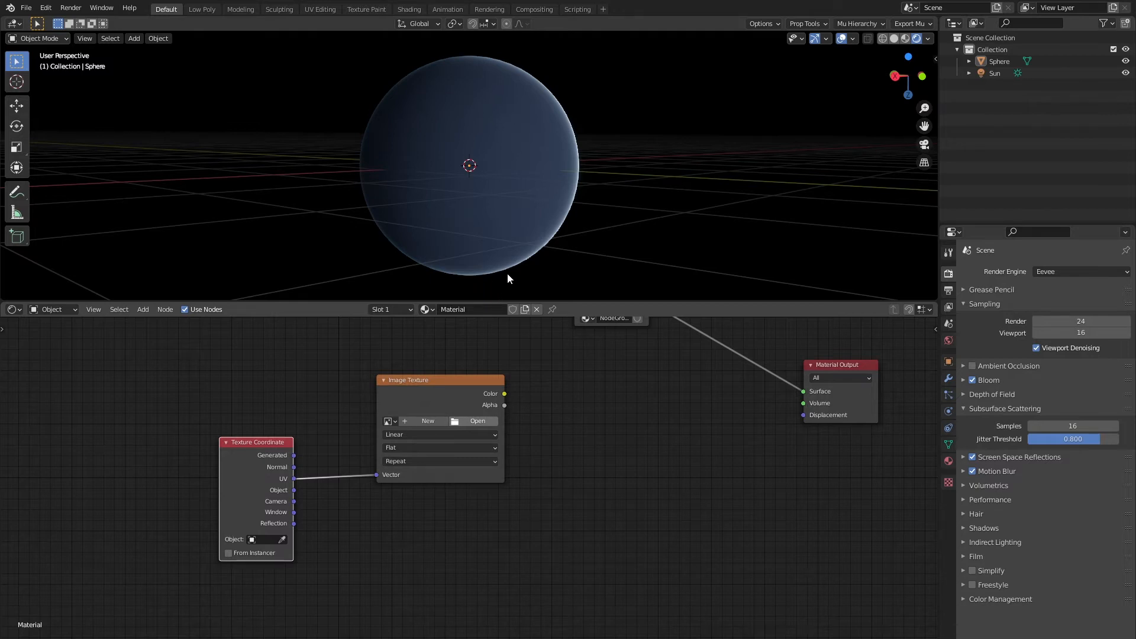
pyautogui.click(757, 527)
# - Add a Principled BSDF node between the Earth texture node and the Material Output
pyautogui.moveTo(652, 453); pyautogui.dragTo(558, 493, button='middle')
pyautogui.hotkey('shift', 'a')
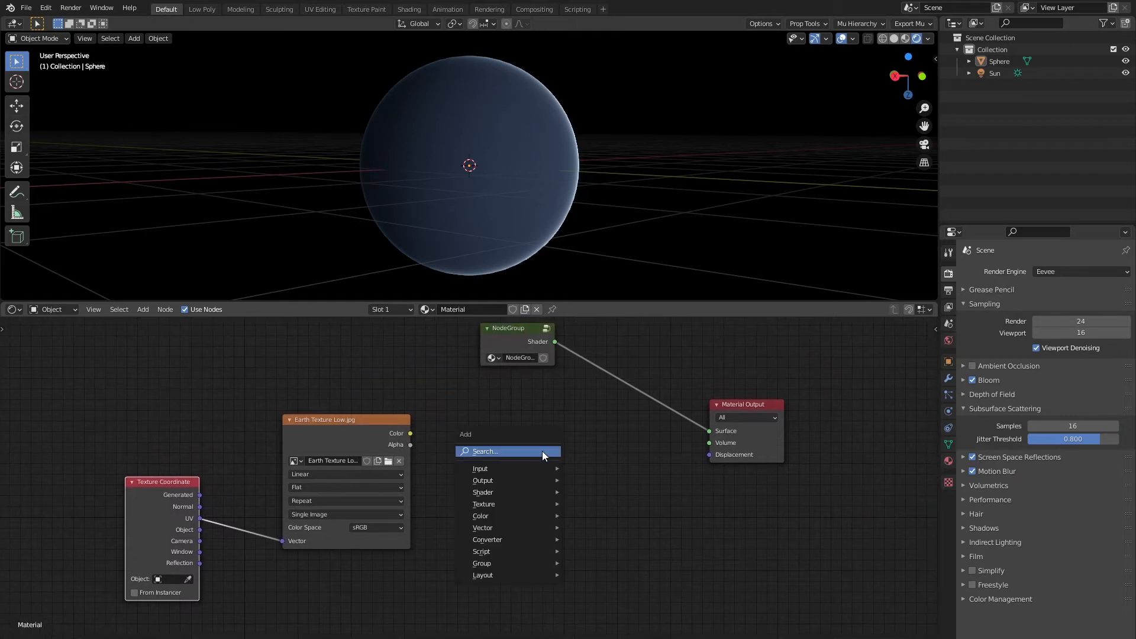
pyautogui.click(542, 451)
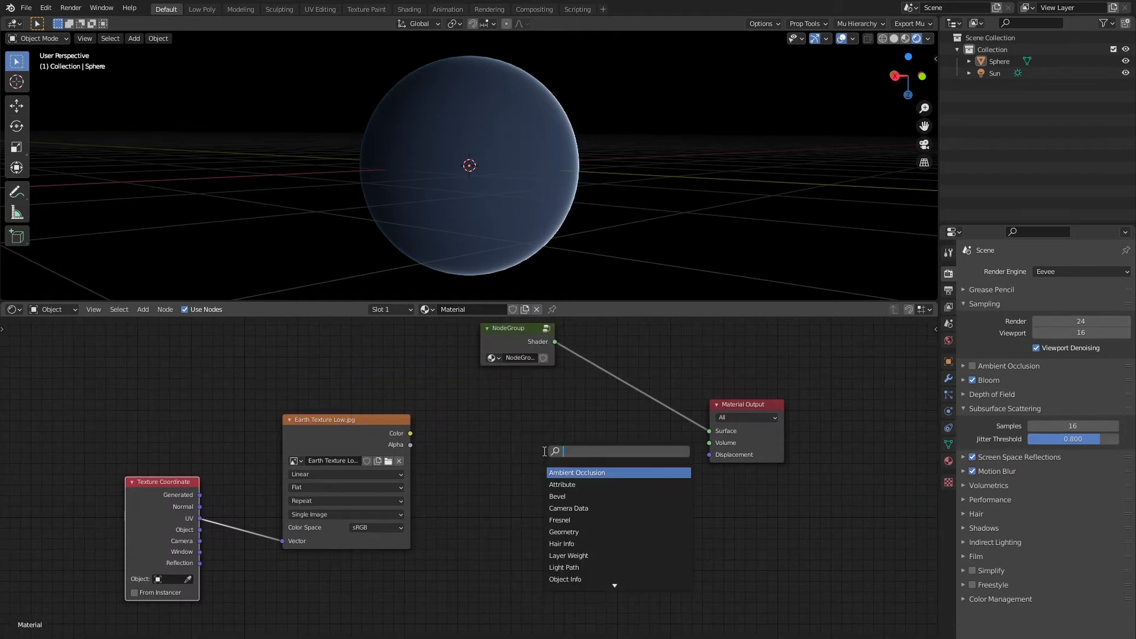
pyautogui.write('prin')
pyautogui.press('Return')
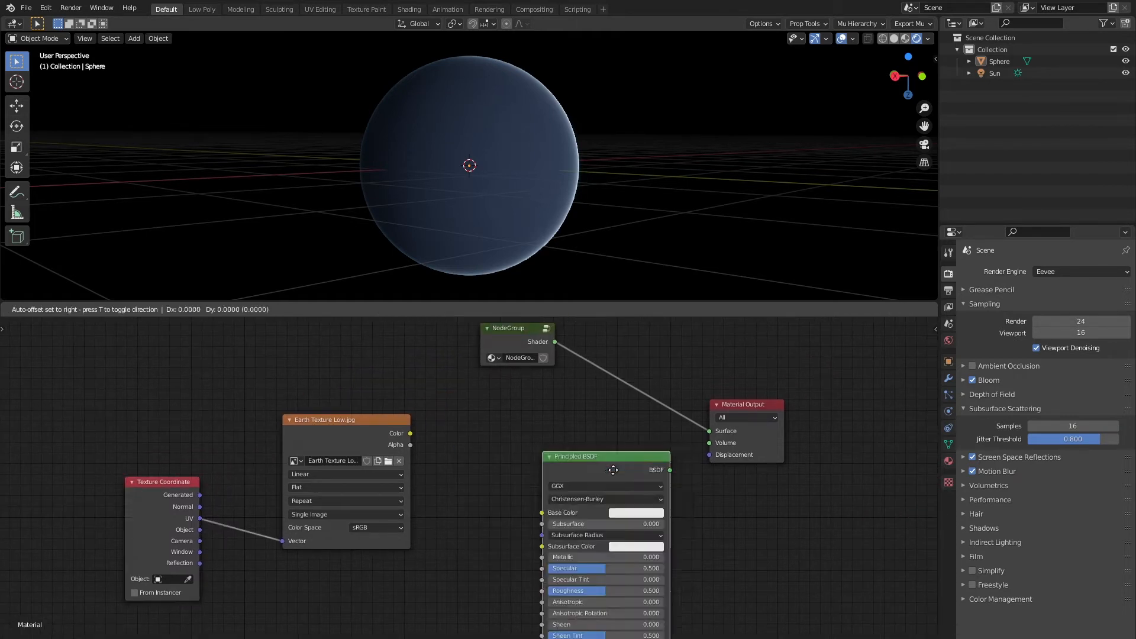
pyautogui.click(571, 439)
pyautogui.scroll(-1, 89, 464)
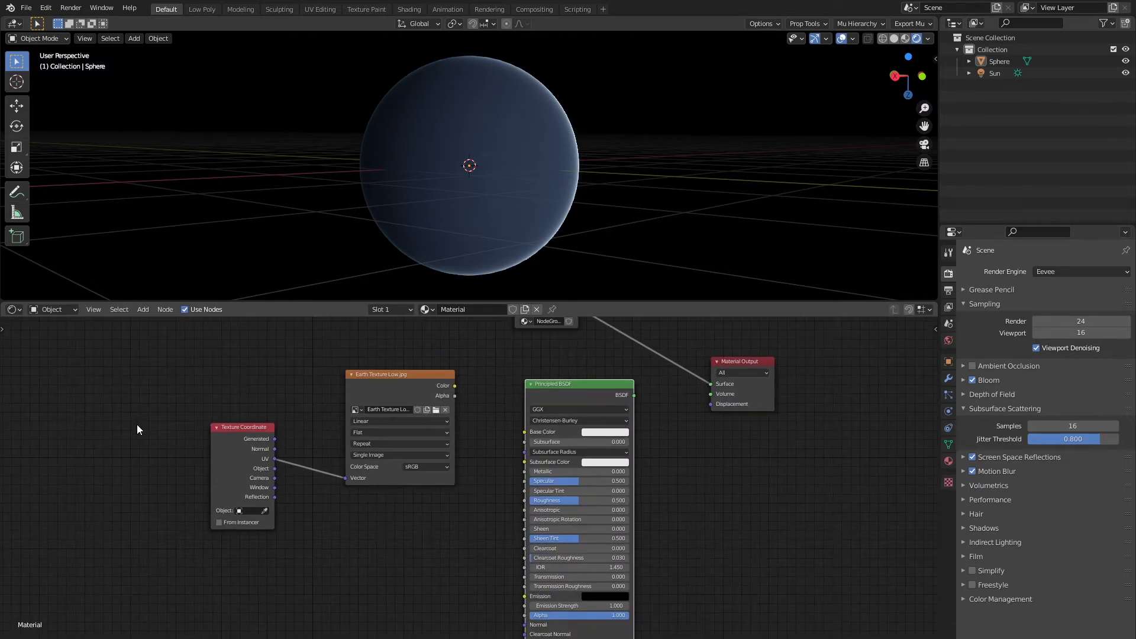
# - Connect the Earth texture's Color to the Principled BSDF's Base Color, and its BSDF output to the Material Output's Surface
pyautogui.moveTo(158, 563); pyautogui.dragTo(524, 432)
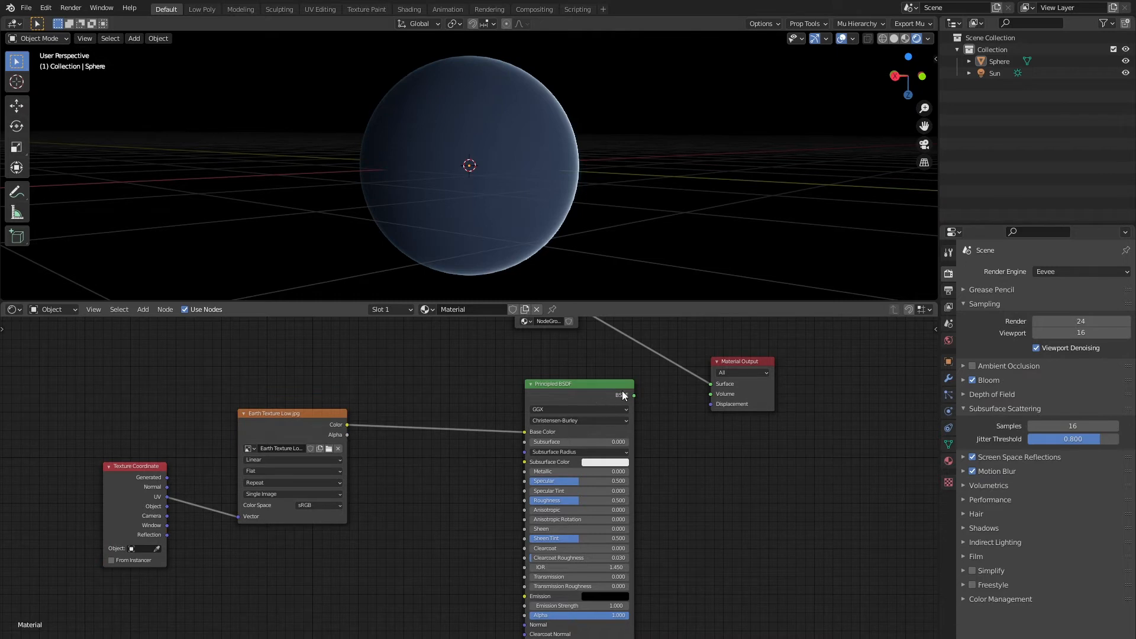
pyautogui.moveTo(634, 395); pyautogui.dragTo(715, 385)
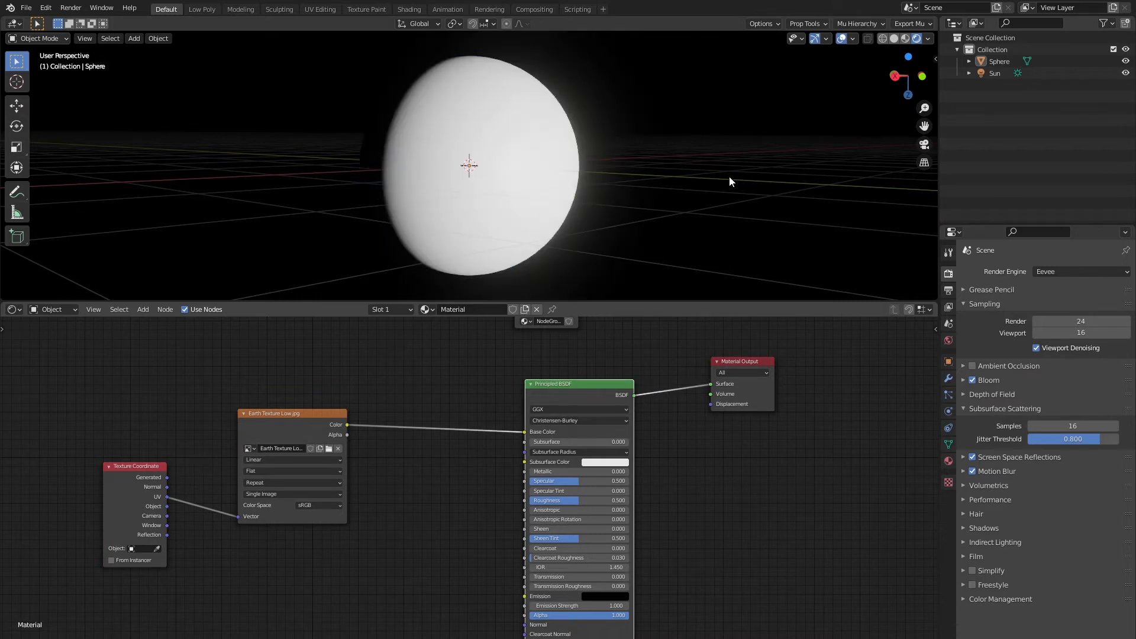
pyautogui.moveTo(730, 165); pyautogui.dragTo(679, 170, button='middle')
# - Move the Texture Coordinate node away from the Earth texture and insert a Mapping node on the link between them
pyautogui.moveTo(374, 470); pyautogui.dragTo(607, 392, button='middle')
pyautogui.moveTo(364, 388); pyautogui.dragTo(253, 428)
pyautogui.moveTo(475, 461); pyautogui.dragTo(488, 471, button='middle')
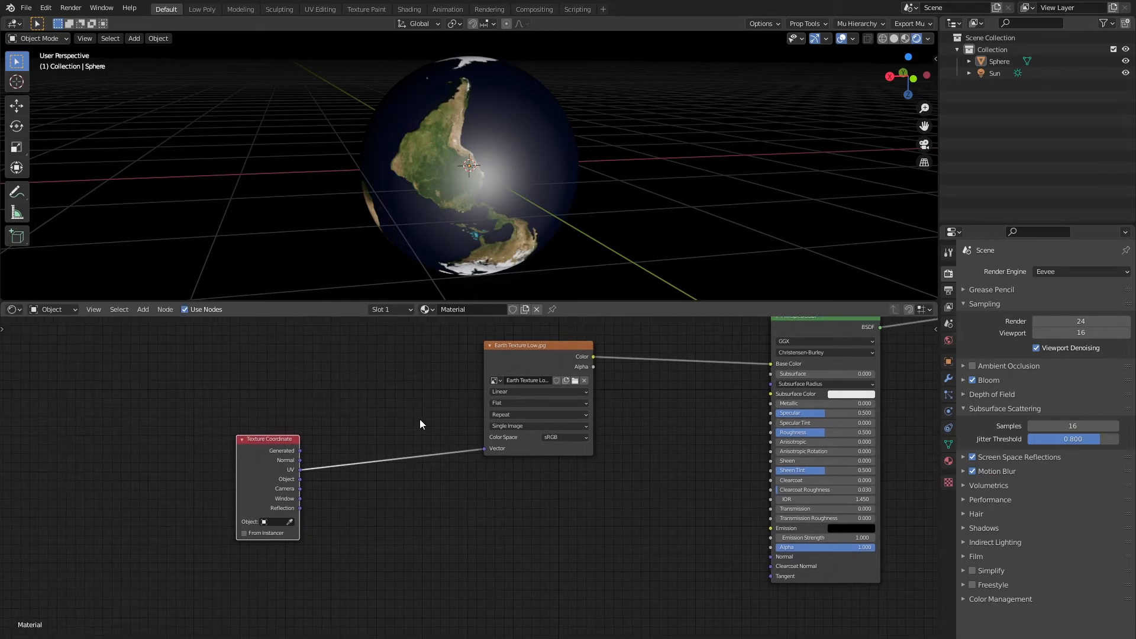
pyautogui.hotkey('shift', 'a')
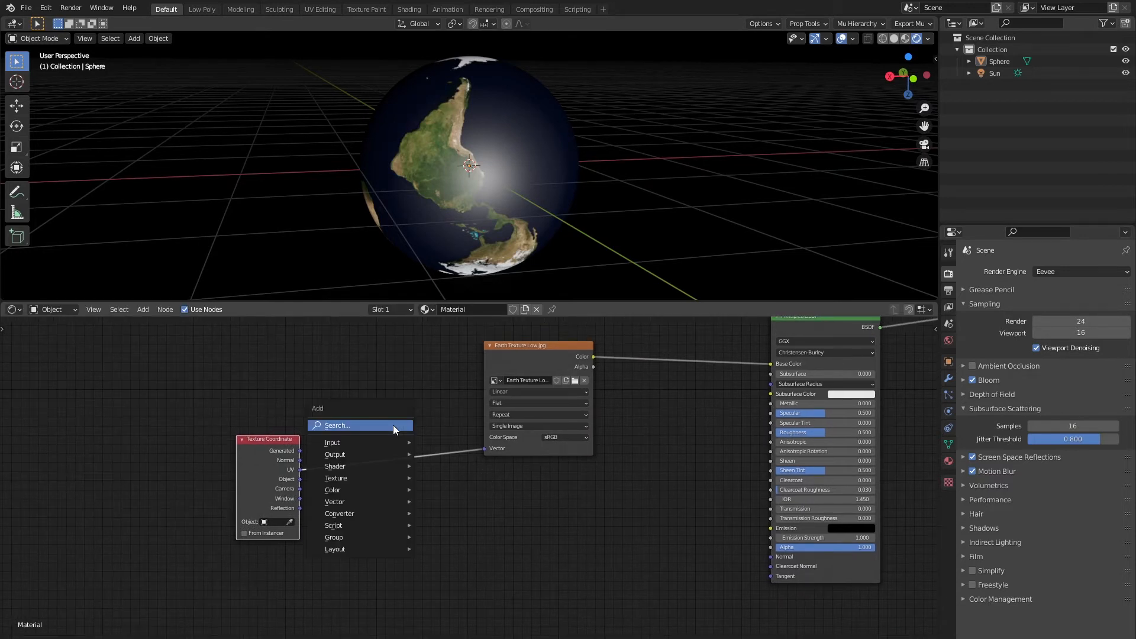
pyautogui.click(393, 425)
pyautogui.write('mapp')
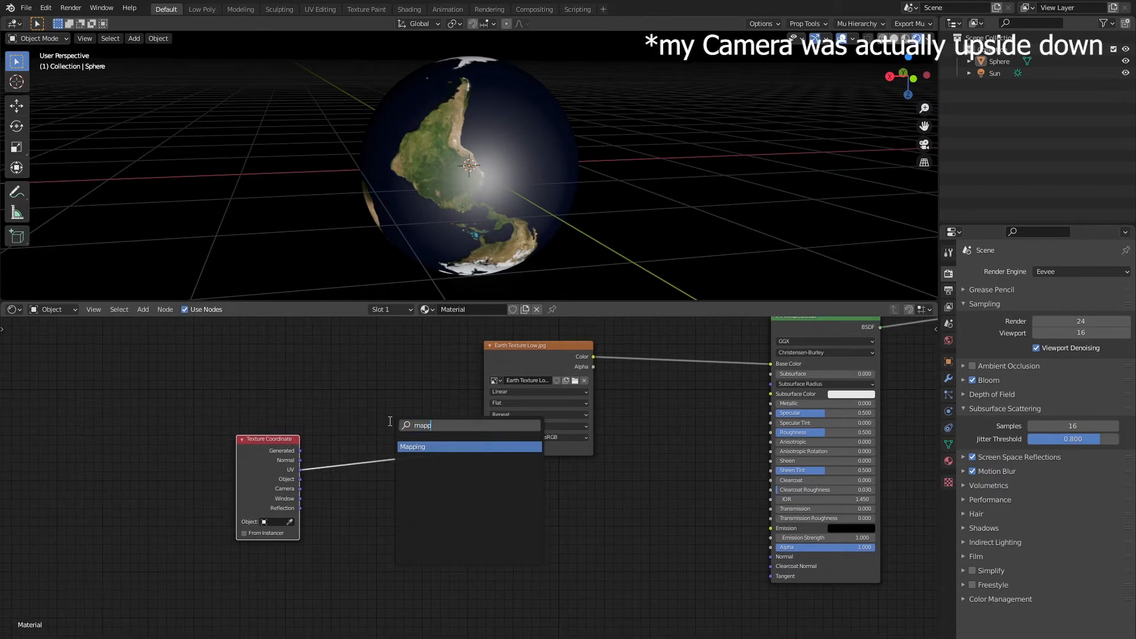
pyautogui.press('Return')
pyautogui.click(375, 396)
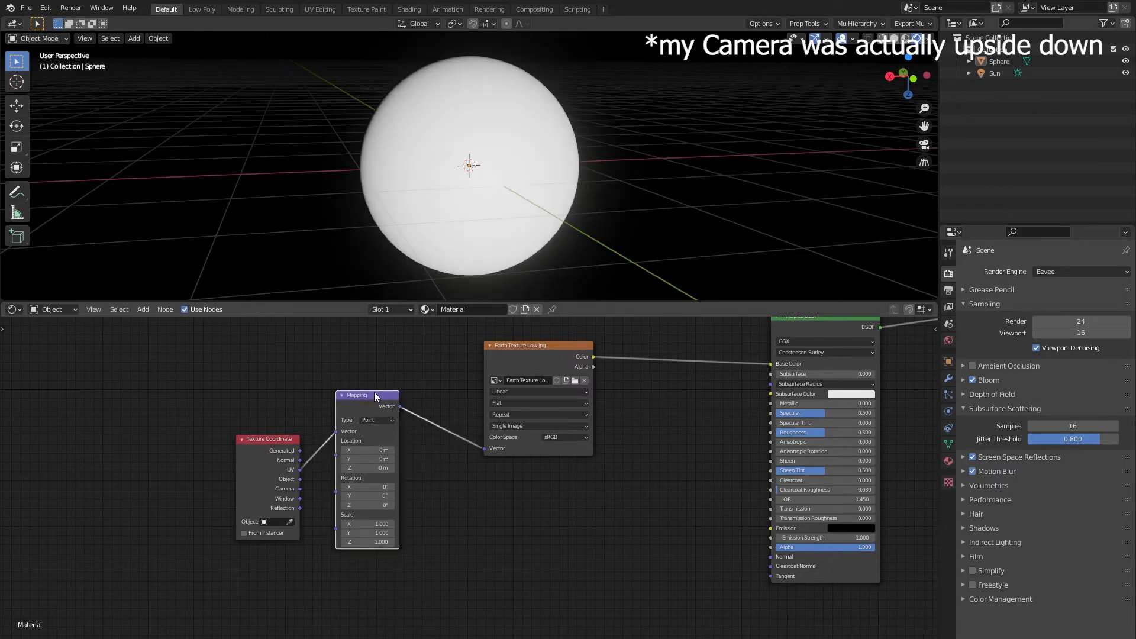
pyautogui.moveTo(375, 396); pyautogui.dragTo(367, 411)
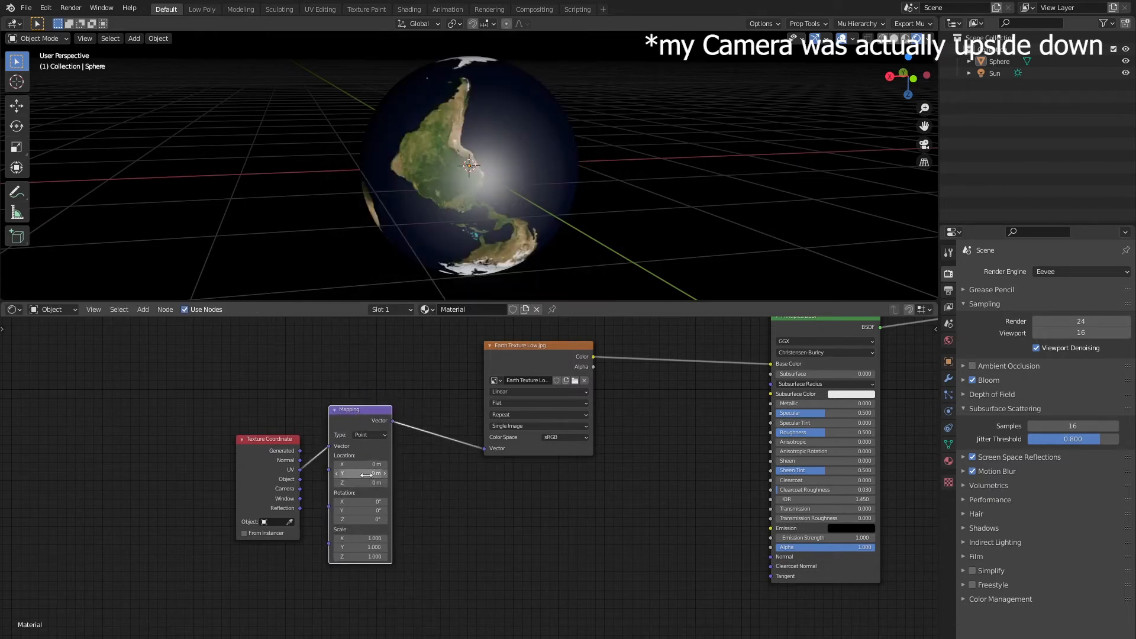
# - Flip the Earth texture vertically by setting the Mapping node's Y scale to -1
pyautogui.click(367, 557)
pyautogui.hotkey('shift', 'Tab')
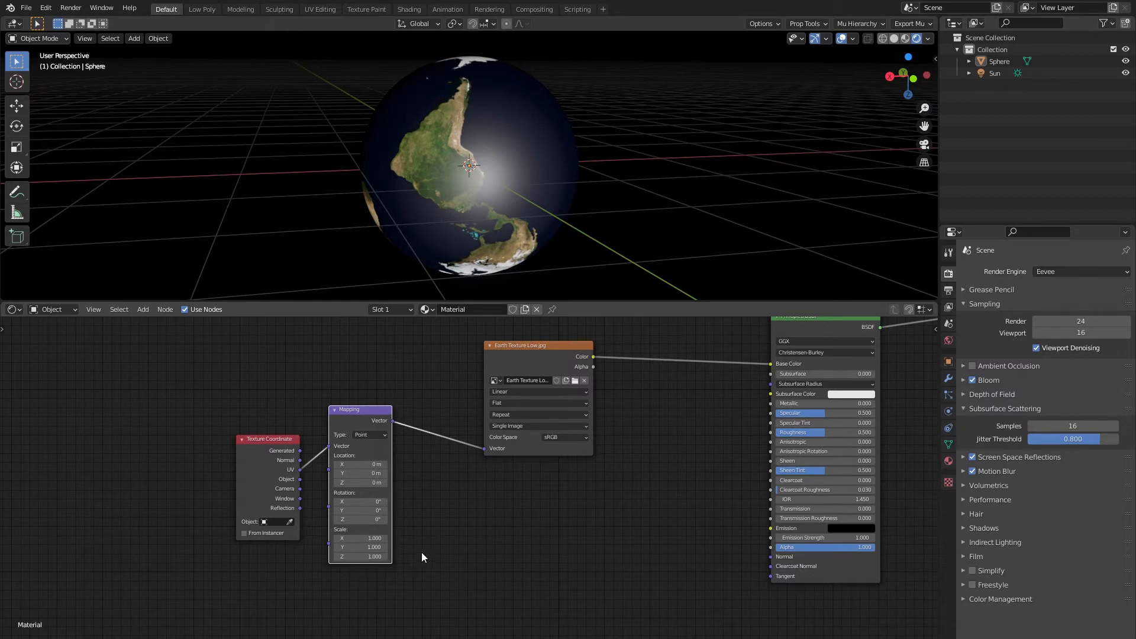
pyautogui.write('-1')
pyautogui.press('Return')
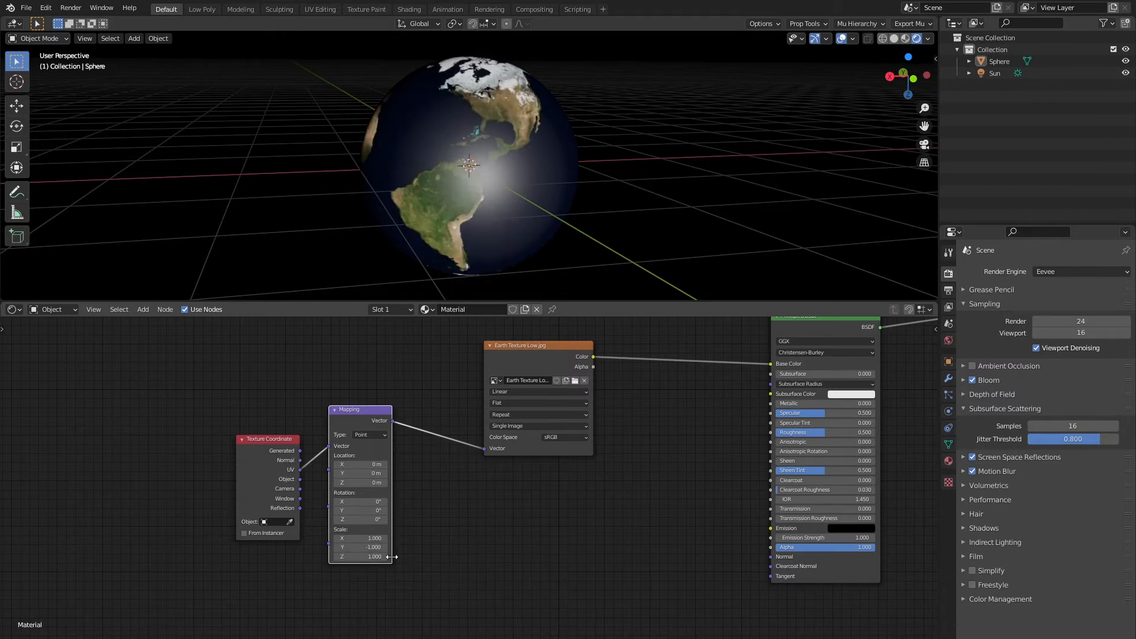
# - Inspect the globe from its lit and dark sides, then select the sphere and look through its object and mesh data properties
pyautogui.moveTo(679, 147); pyautogui.dragTo(705, 161, button='middle')
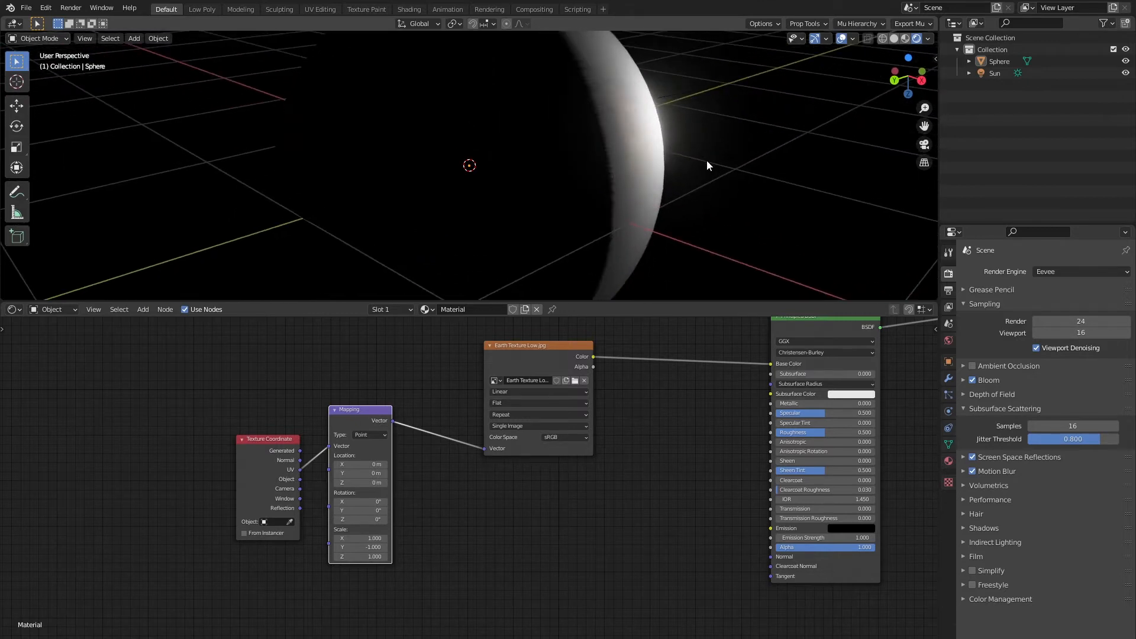
pyautogui.scroll(-5, 567, 150)
pyautogui.moveTo(567, 151); pyautogui.dragTo(511, 164, button='middle')
pyautogui.click(511, 165)
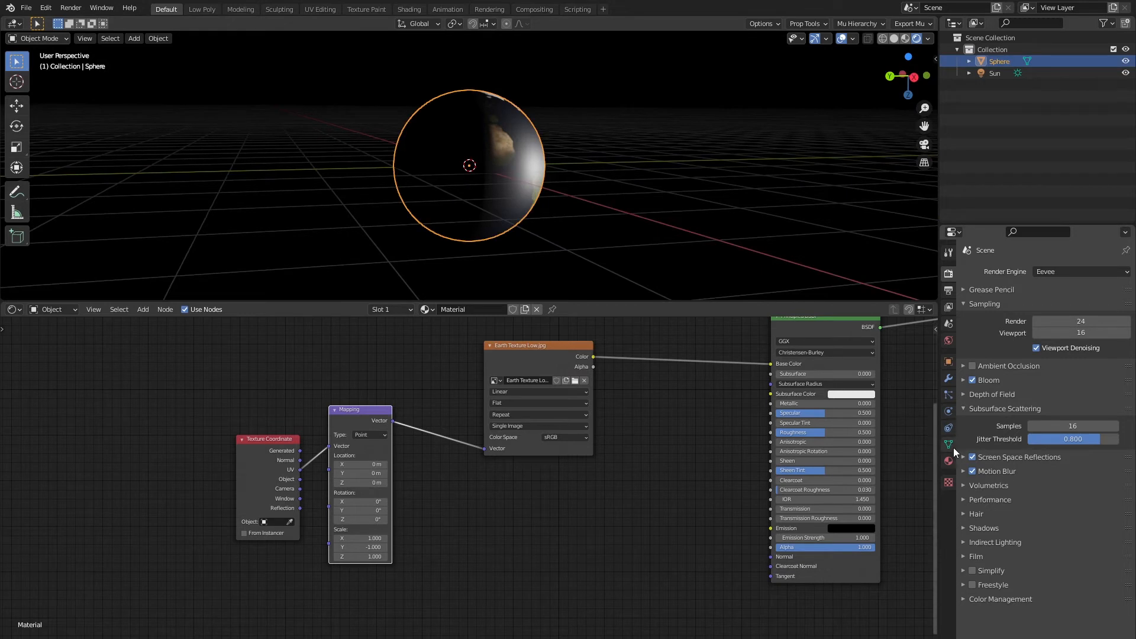
pyautogui.click(949, 363)
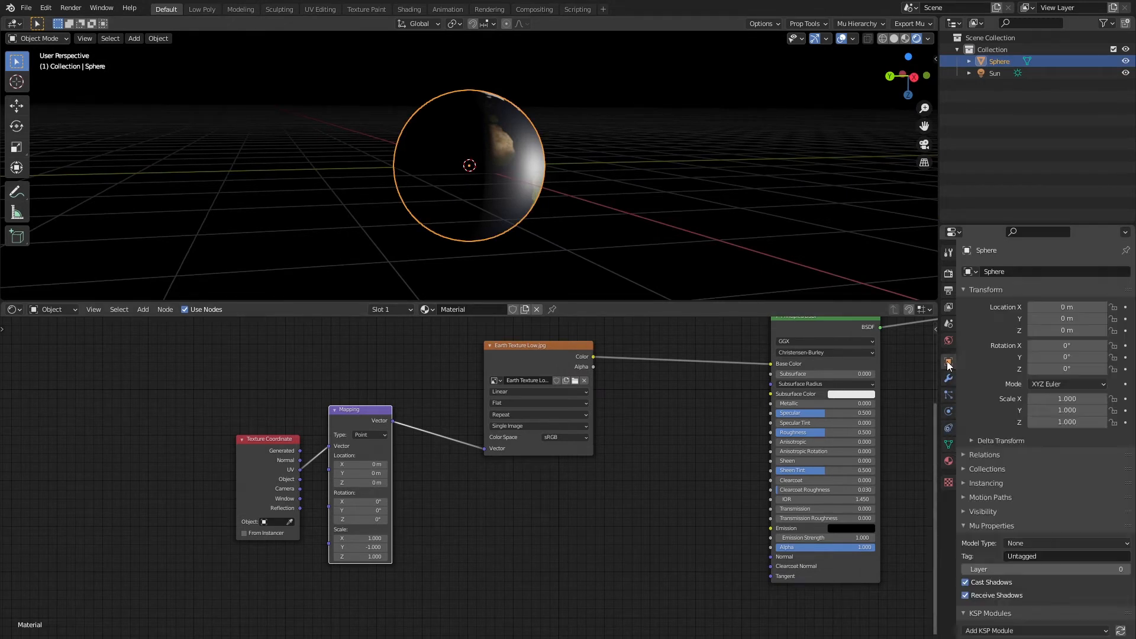
pyautogui.scroll(-1, 996, 448)
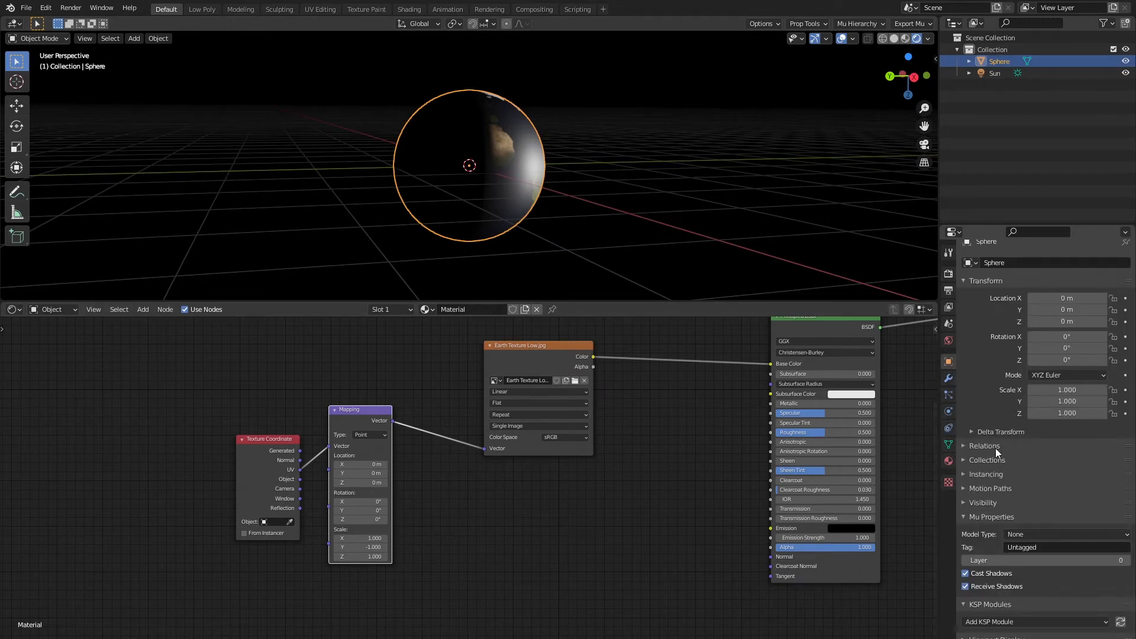
pyautogui.click(949, 395)
pyautogui.click(949, 444)
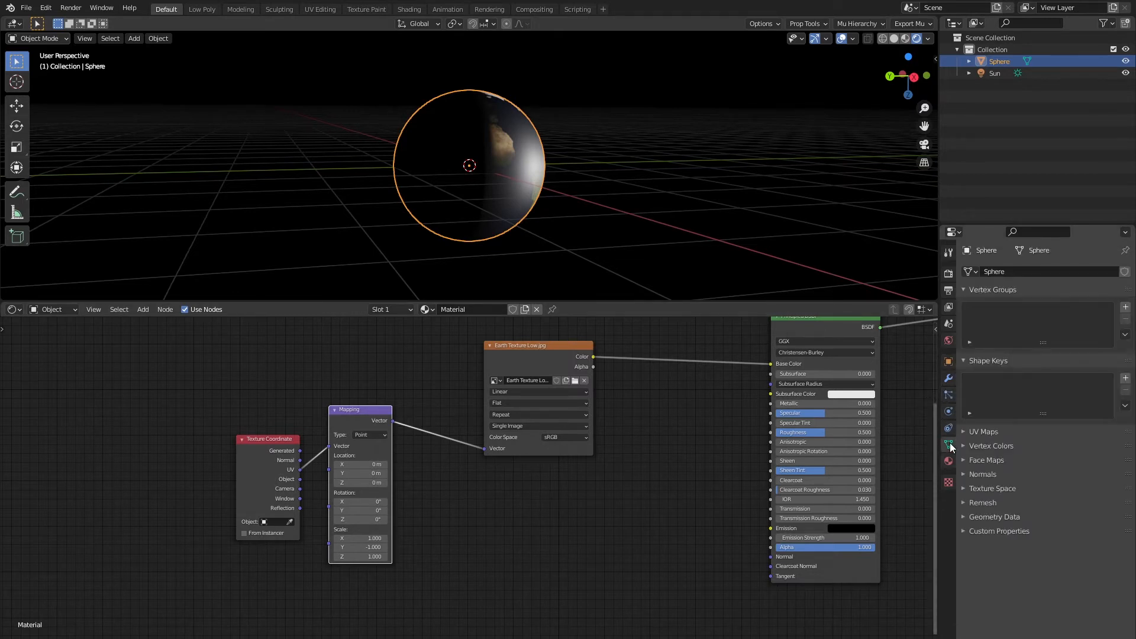
pyautogui.click(1000, 518)
pyautogui.click(1004, 516)
pyautogui.click(1004, 530)
pyautogui.click(1004, 529)
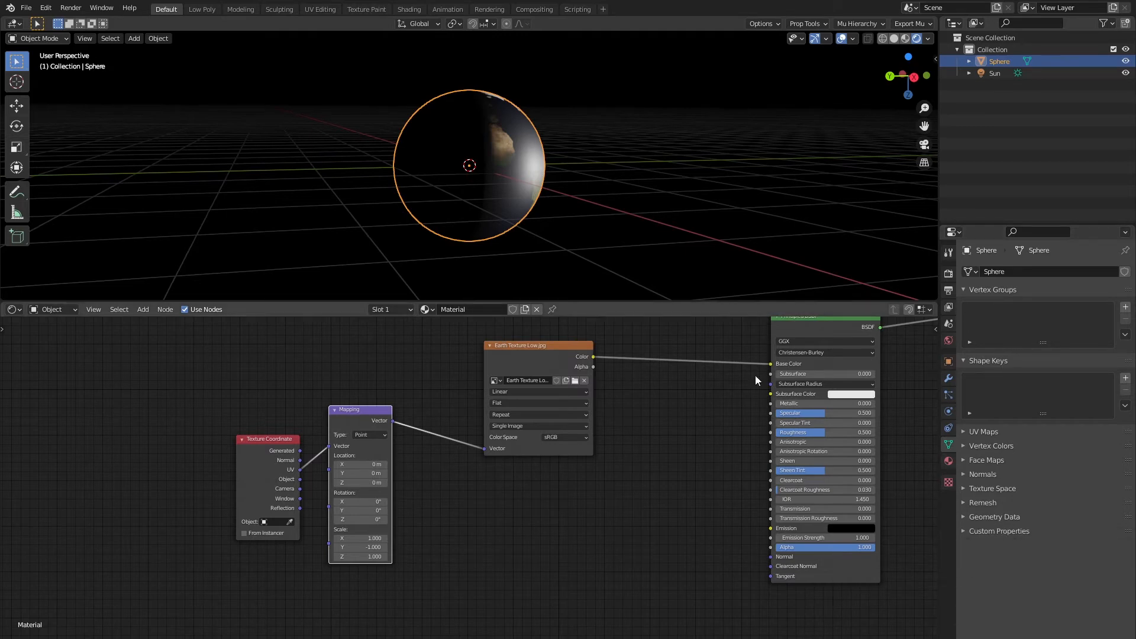
# - Move the Texture Coordinate, Mapping and Earth texture nodes away from the Principled BSDF, keeping them close together
pyautogui.moveTo(517, 116); pyautogui.dragTo(377, 188, button='middle')
pyautogui.scroll(5, 378, 188)
pyautogui.scroll(-3, 318, 122)
pyautogui.moveTo(514, 200)
pyautogui.mouseDown(button='middle')
pyautogui.moveTo(319, 122)
pyautogui.moveTo(403, 126)
pyautogui.moveTo(493, 183)
pyautogui.moveTo(555, 197)
pyautogui.moveTo(495, 204)
pyautogui.mouseUp(button='middle')
pyautogui.scroll(-1, 319, 122)
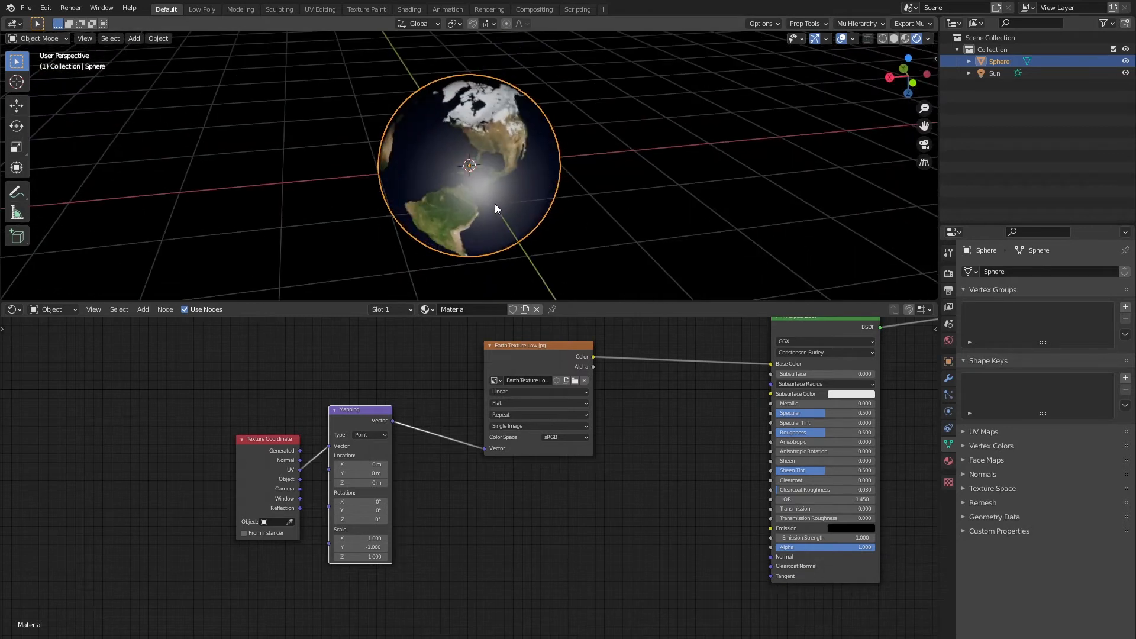
pyautogui.moveTo(441, 388); pyautogui.dragTo(504, 305, button='middle')
pyautogui.scroll(-3, 522, 448)
pyautogui.moveTo(524, 452); pyautogui.dragTo(437, 494, button='middle')
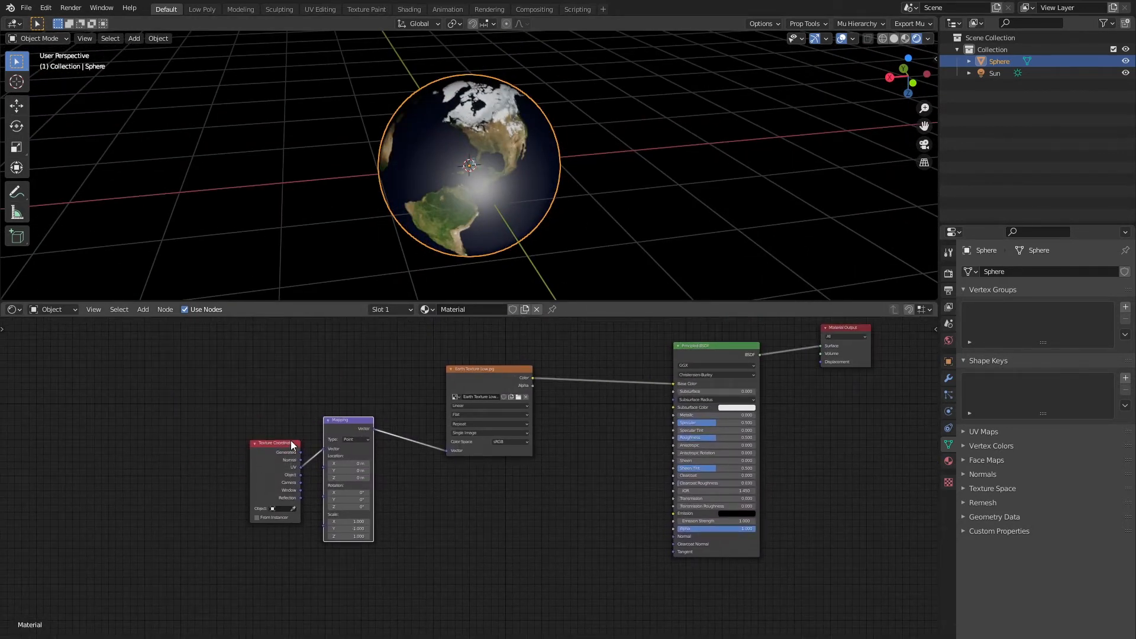
pyautogui.moveTo(290, 447); pyautogui.dragTo(242, 490)
pyautogui.moveTo(353, 424); pyautogui.dragTo(306, 372)
pyautogui.moveTo(491, 369); pyautogui.dragTo(377, 377)
pyautogui.moveTo(439, 477); pyautogui.dragTo(492, 457, button='middle')
pyautogui.moveTo(430, 364); pyautogui.dragTo(437, 365)
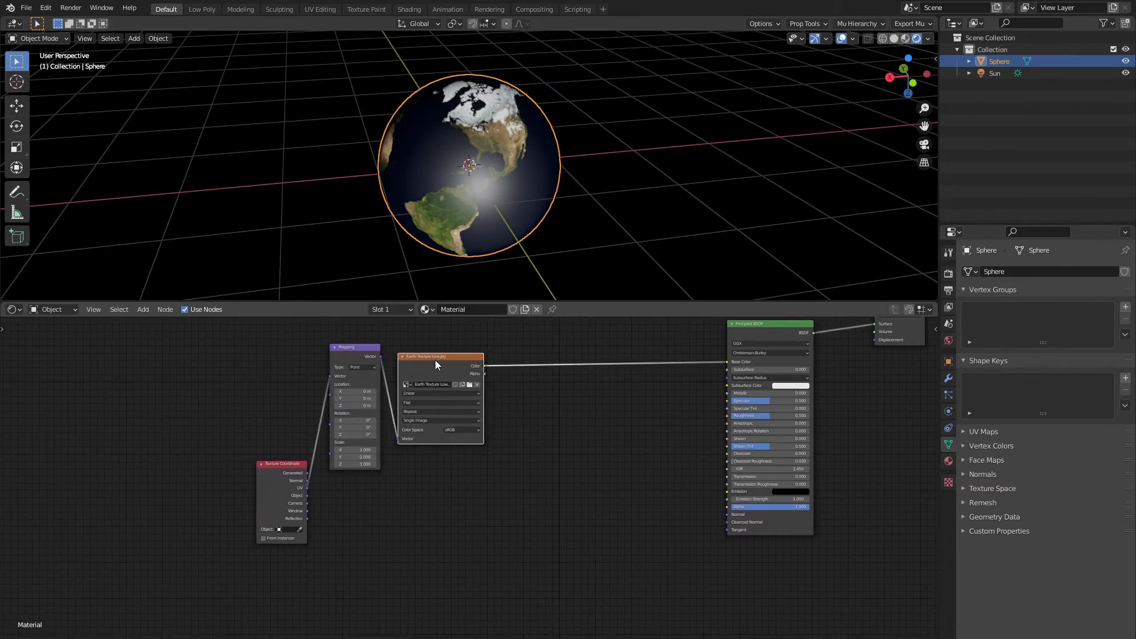
# - Duplicate the Earth texture node twice below the original and load the Earth Texture Lights image into the first copy
pyautogui.hotkey('shift', 'd')
pyautogui.click(444, 467)
pyautogui.moveTo(601, 532); pyautogui.dragTo(633, 450, button='middle')
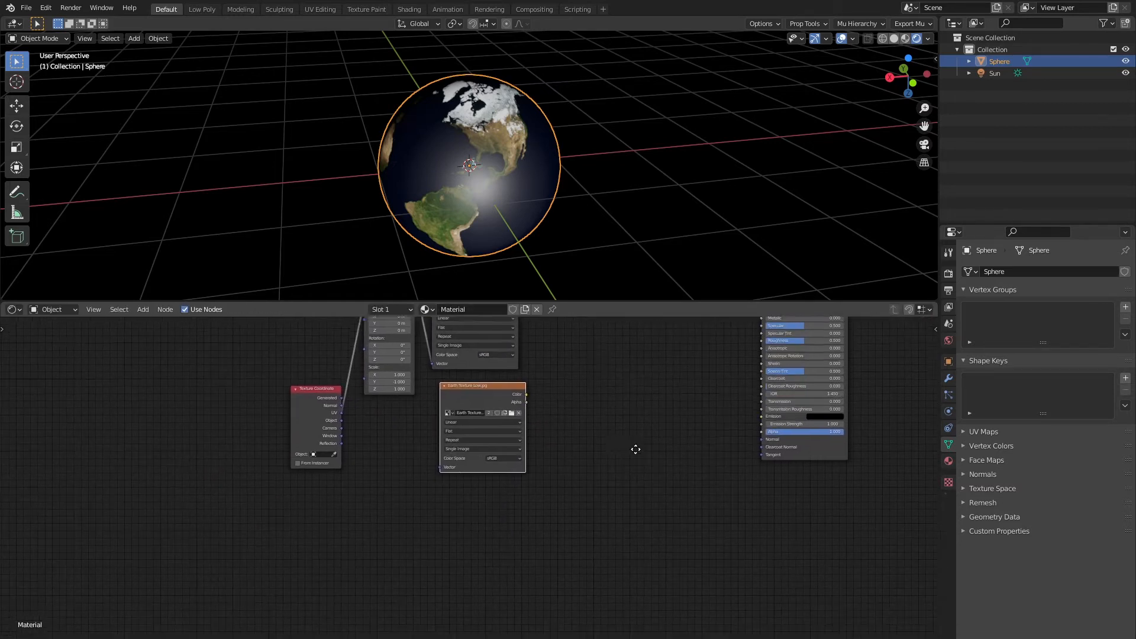
pyautogui.hotkey('shift', 'd')
pyautogui.click(468, 496)
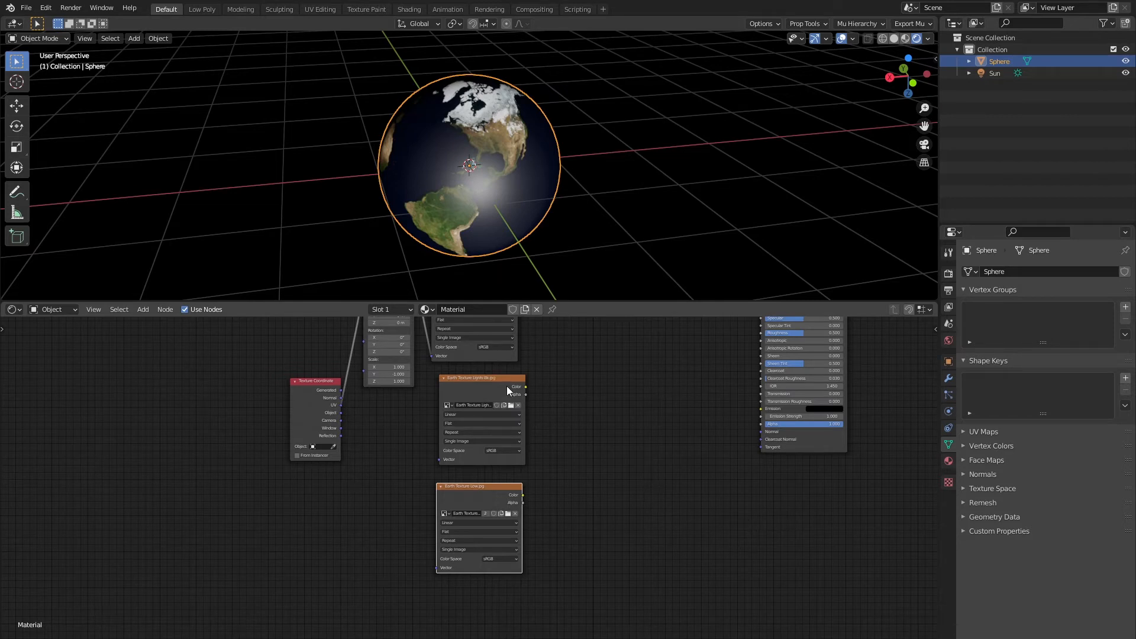
# - Preview the Earth Texture Lights node on the sphere and examine the city lights on its dark side
pyautogui.moveTo(507, 386); pyautogui.dragTo(400, 453, button='middle')
pyautogui.moveTo(424, 454); pyautogui.dragTo(659, 347)
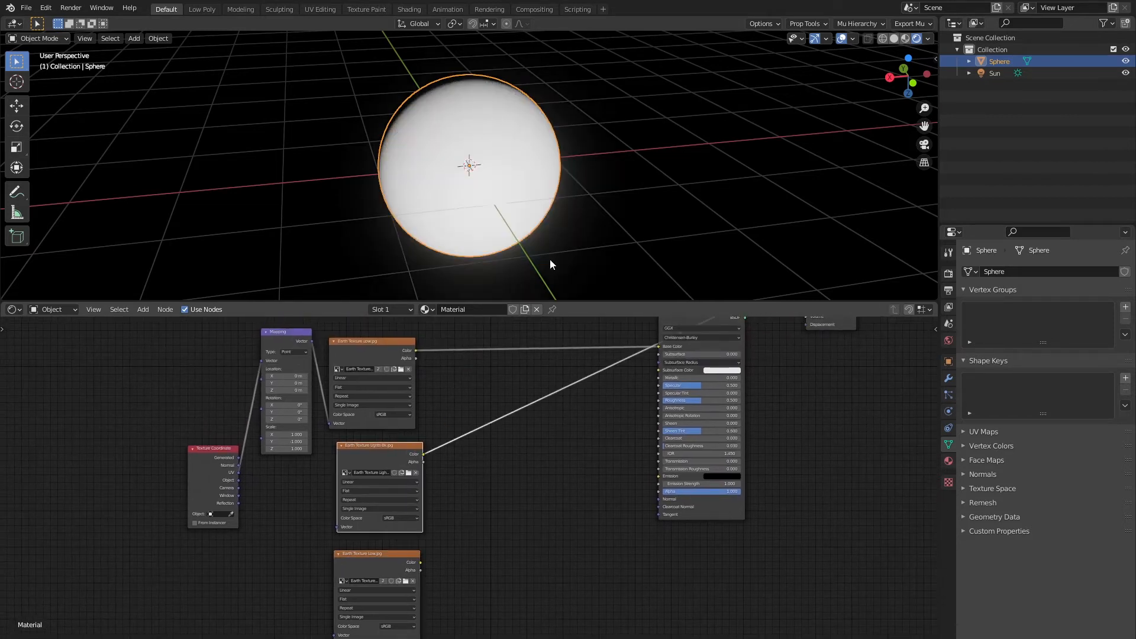
pyautogui.moveTo(436, 182); pyautogui.dragTo(510, 123, button='middle')
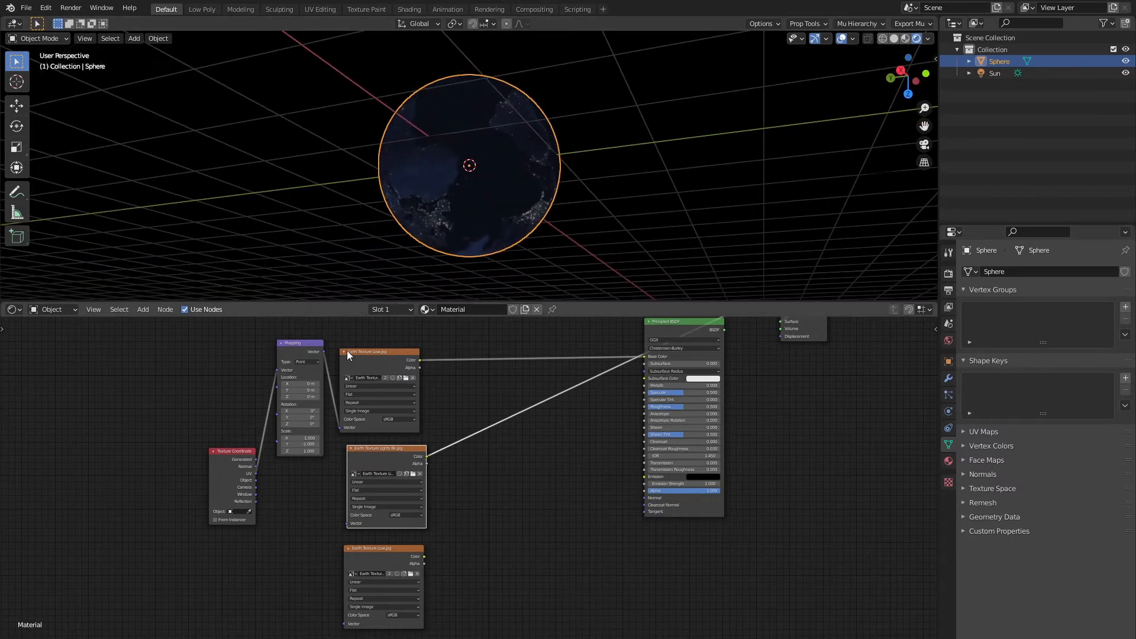
# - Move the Mapping node beside the Texture Coordinate node and connect its Vector to both duplicated image textures
pyautogui.moveTo(306, 346); pyautogui.dragTo(290, 416)
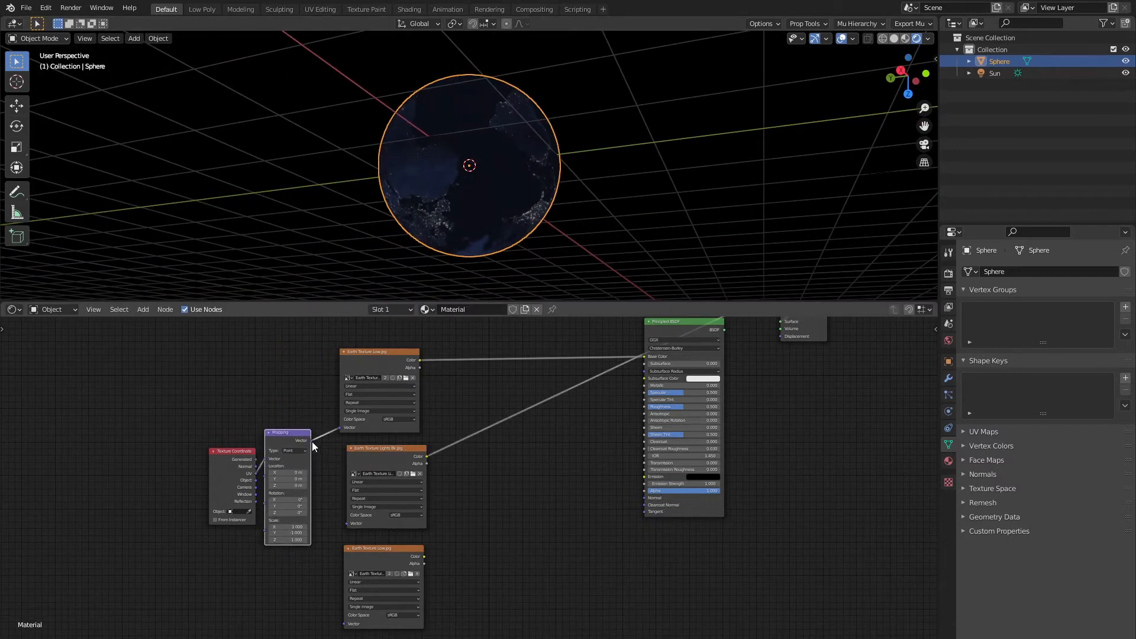
pyautogui.moveTo(311, 441); pyautogui.dragTo(347, 524)
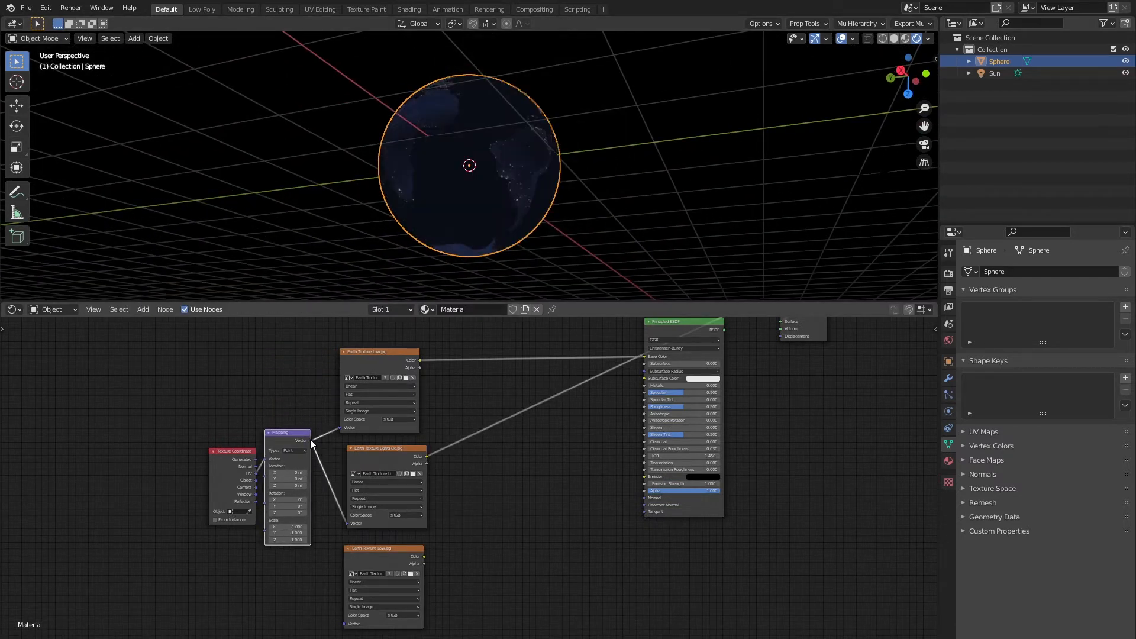
pyautogui.moveTo(311, 441); pyautogui.dragTo(345, 625)
pyautogui.moveTo(501, 165); pyautogui.dragTo(651, 249, button='middle')
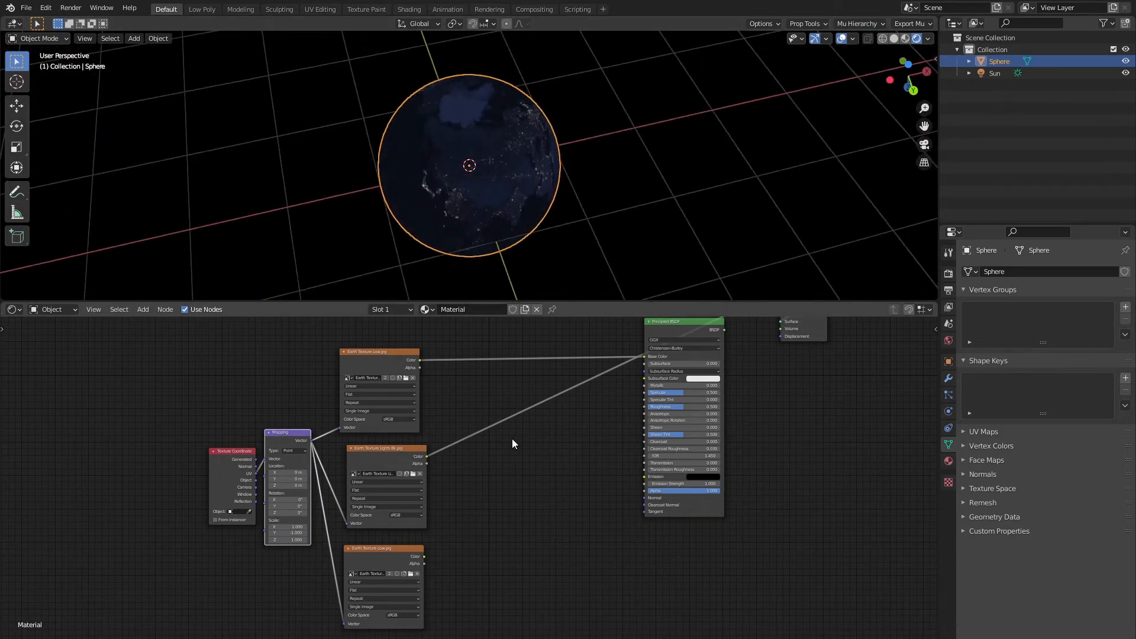
pyautogui.keyDown('shift'); pyautogui.scroll(-2, 512, 438); pyautogui.keyUp('shift')
pyautogui.hotkey('shift', 'a')
pyautogui.click(499, 446)
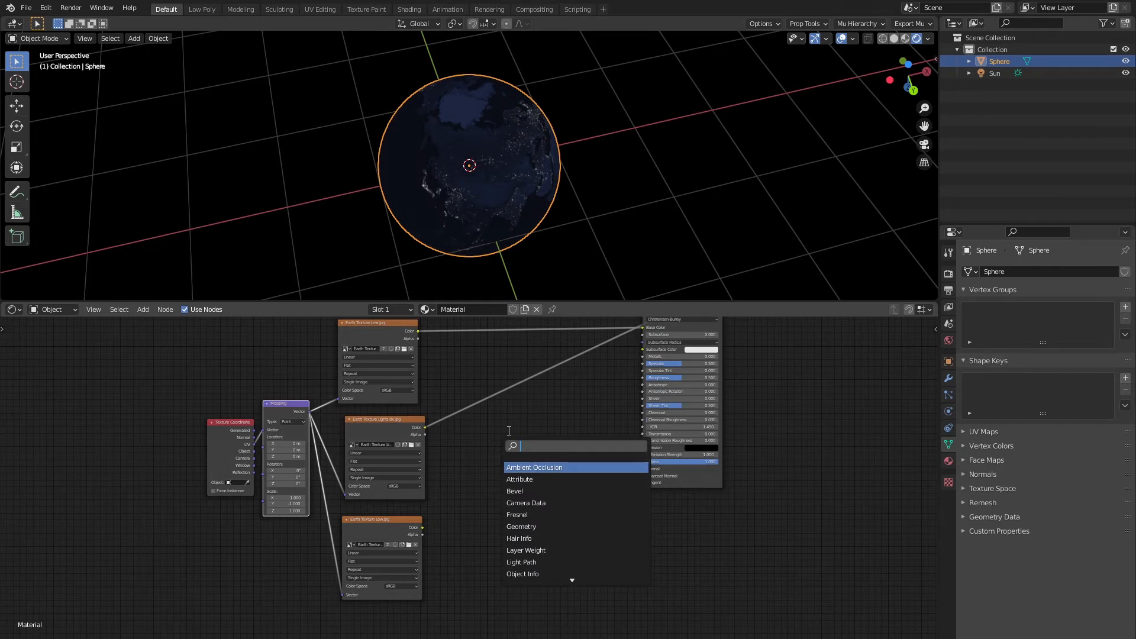
pyautogui.press('Escape')
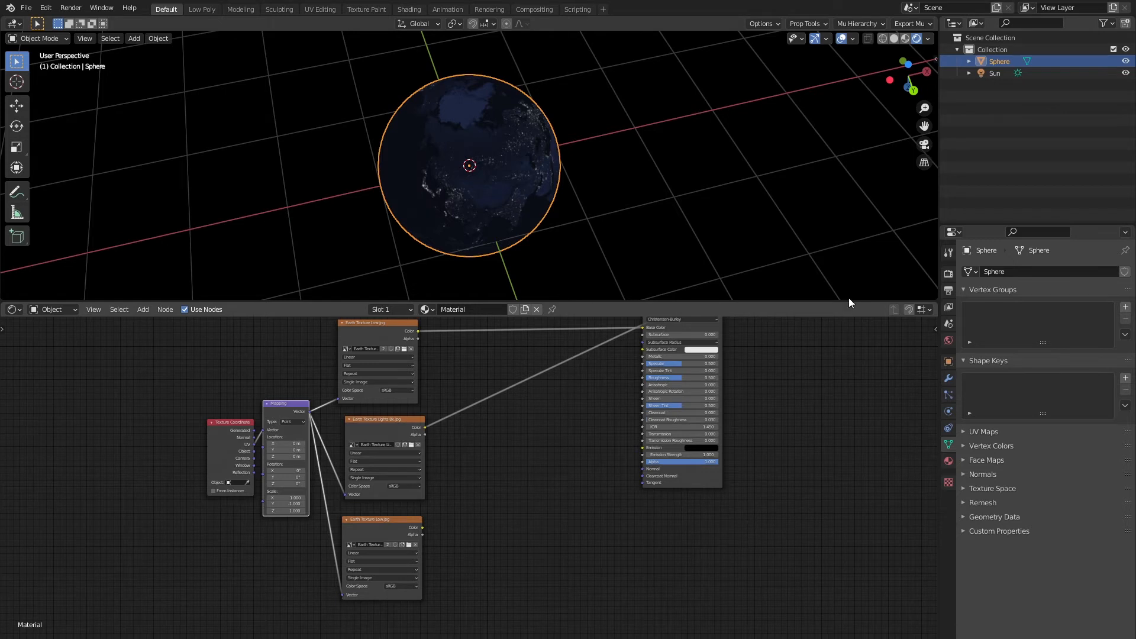
# - Load Earth Elevation High.png into the third texture node, and preview it on the sphere with the Principled BSDF moved out of the way
pyautogui.moveTo(545, 513); pyautogui.dragTo(500, 553, button='middle')
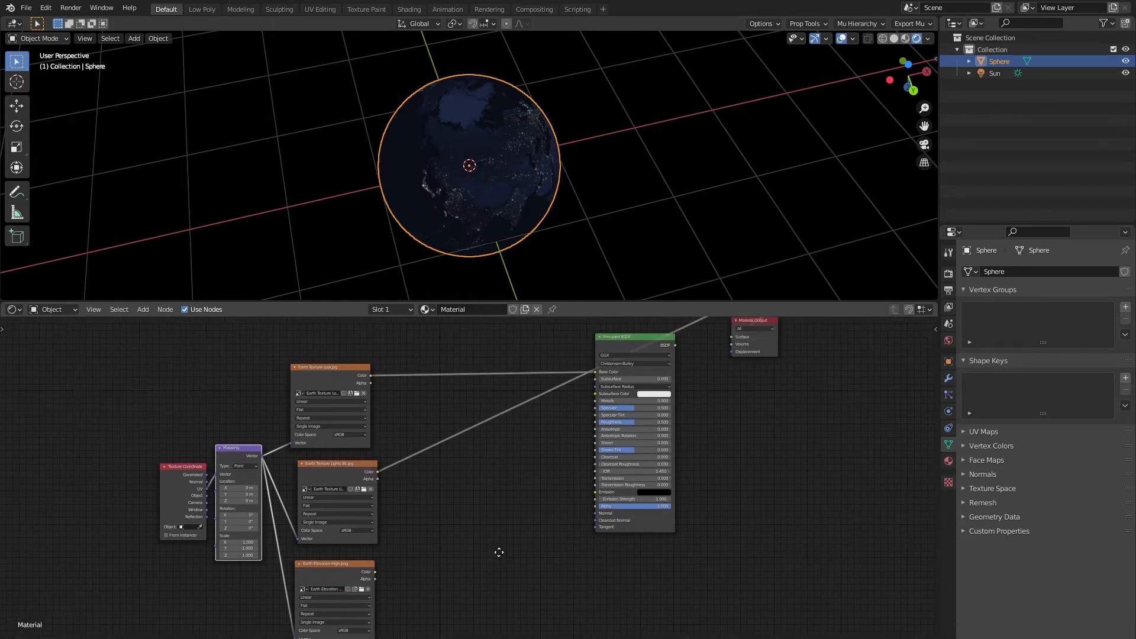
pyautogui.moveTo(644, 340); pyautogui.dragTo(634, 407)
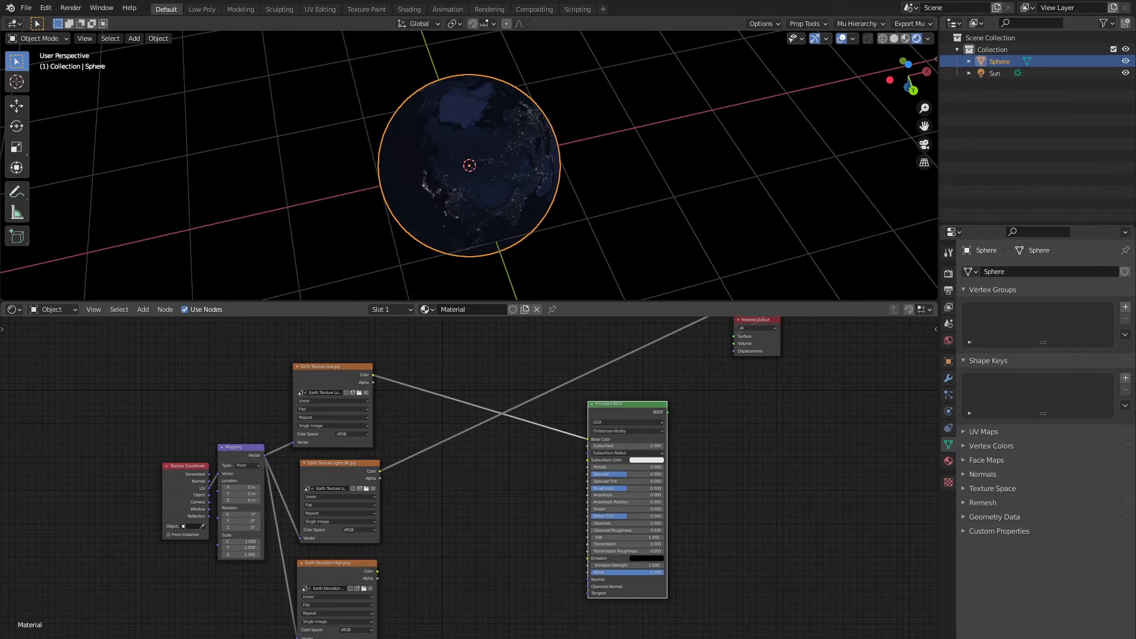
pyautogui.keyDown('ctrl'); pyautogui.keyDown('shift'); pyautogui.click(347, 574); pyautogui.keyUp('shift'); pyautogui.keyUp('ctrl')
pyautogui.moveTo(609, 158); pyautogui.dragTo(506, 175, button='middle')
pyautogui.scroll(4, 535, 151)
pyautogui.scroll(-5, 400, 133)
pyautogui.scroll(2, 506, 176)
pyautogui.scroll(3, 506, 174)
pyautogui.moveTo(459, 255); pyautogui.dragTo(587, 232, button='middle')
pyautogui.scroll(-3, 495, 85)
# - Move the Principled BSDF node farther away from the image texture nodes
pyautogui.moveTo(567, 457); pyautogui.dragTo(428, 426, button='middle')
pyautogui.scroll(-4, 441, 460)
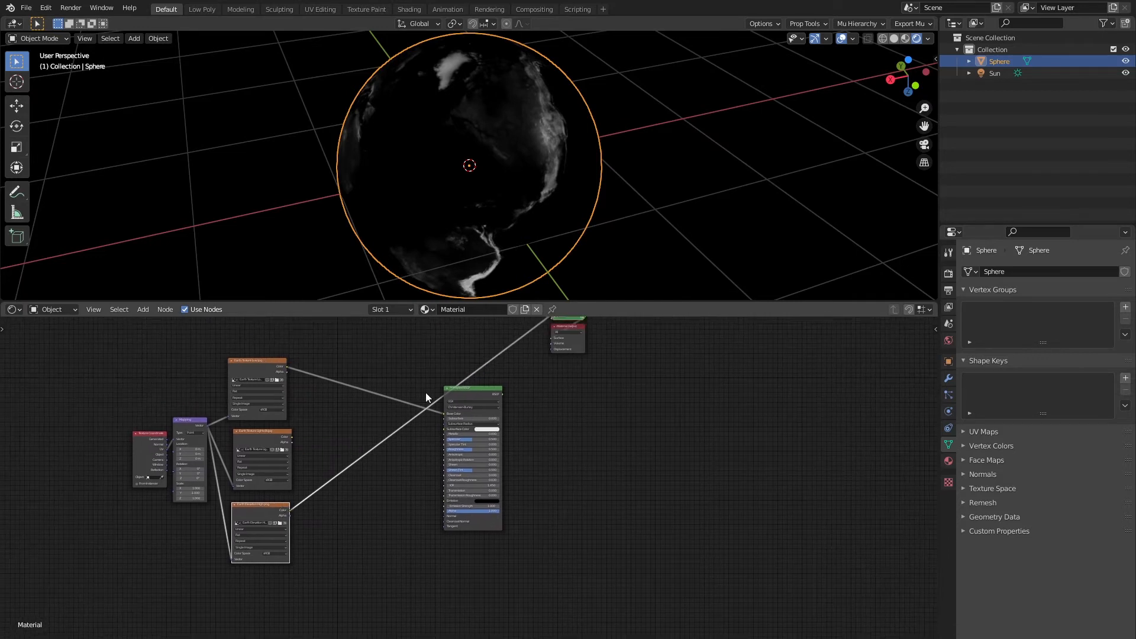
pyautogui.moveTo(467, 389); pyautogui.dragTo(519, 391)
pyautogui.moveTo(732, 348); pyautogui.dragTo(820, 353, button='middle')
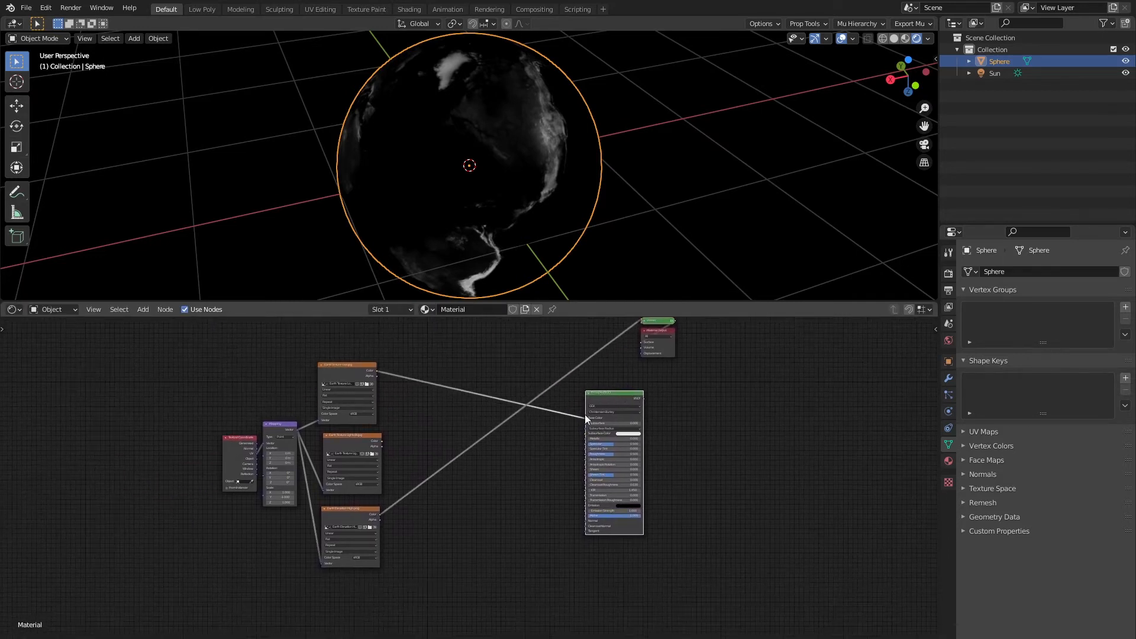
pyautogui.scroll(4, 584, 415)
pyautogui.moveTo(535, 452); pyautogui.dragTo(487, 413, button='middle')
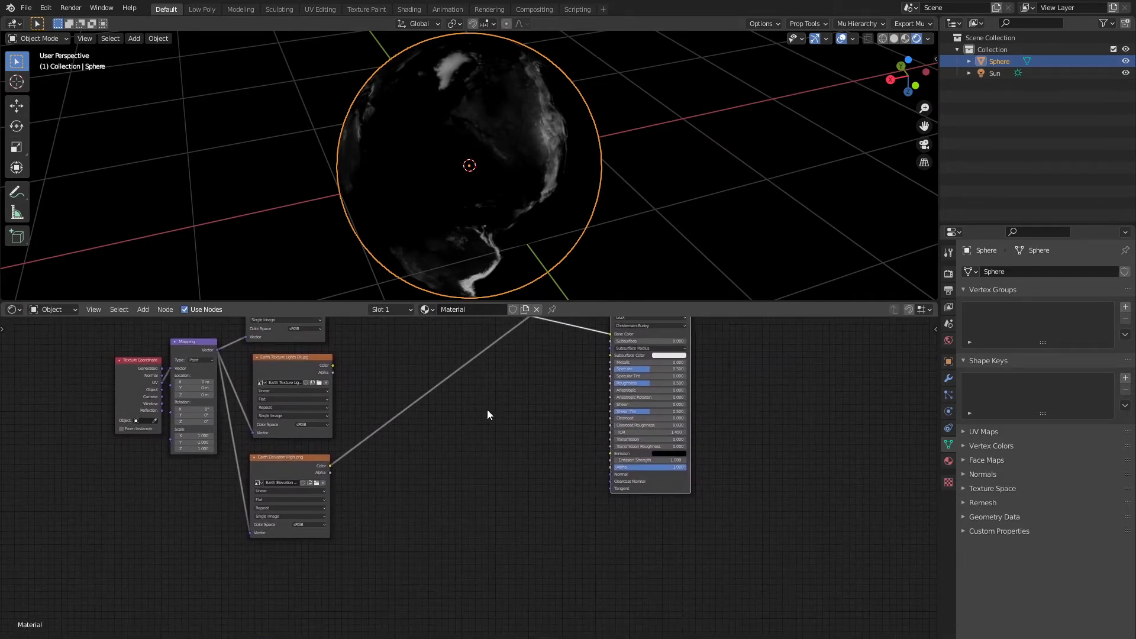
pyautogui.scroll(3, 462, 438)
pyautogui.moveTo(438, 454); pyautogui.dragTo(428, 417, button='middle')
pyautogui.scroll(-10, 477, 448)
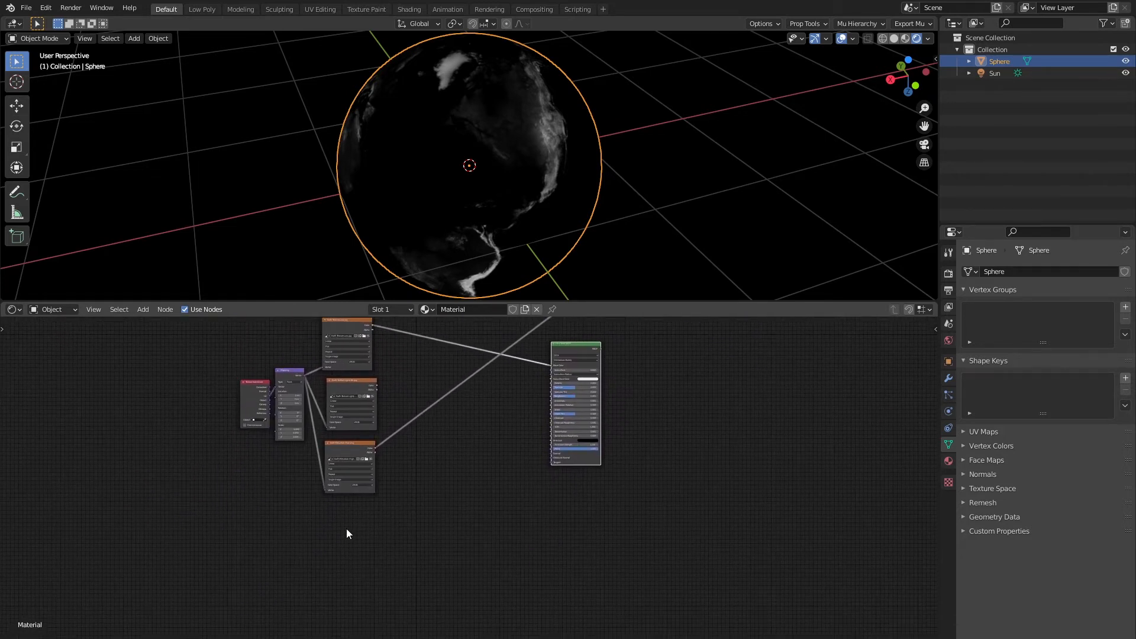
# - Shift the three image textures together with the Mapping and Texture Coordinate nodes to leave room before the Principled BSDF
pyautogui.moveTo(312, 520); pyautogui.dragTo(405, 311)
pyautogui.moveTo(343, 343); pyautogui.dragTo(341, 364)
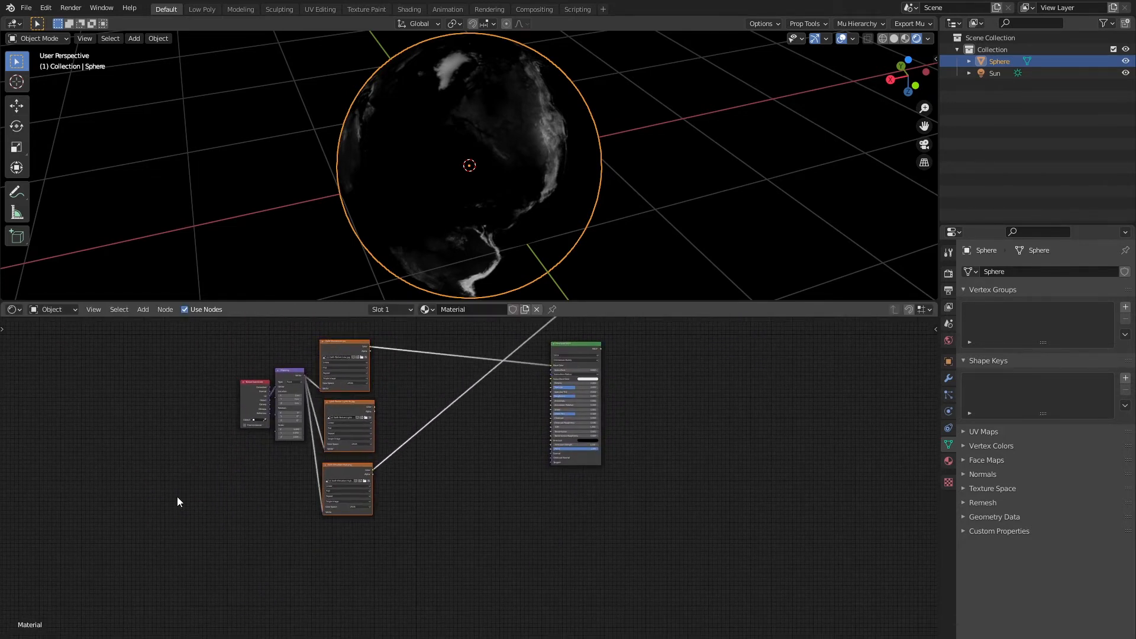
pyautogui.moveTo(177, 502); pyautogui.dragTo(319, 350)
pyautogui.moveTo(289, 408); pyautogui.dragTo(231, 445)
pyautogui.moveTo(277, 546)
pyautogui.mouseDown()
pyautogui.moveTo(306, 512)
pyautogui.moveTo(402, 323)
pyautogui.mouseUp()
pyautogui.moveTo(349, 404); pyautogui.dragTo(294, 420)
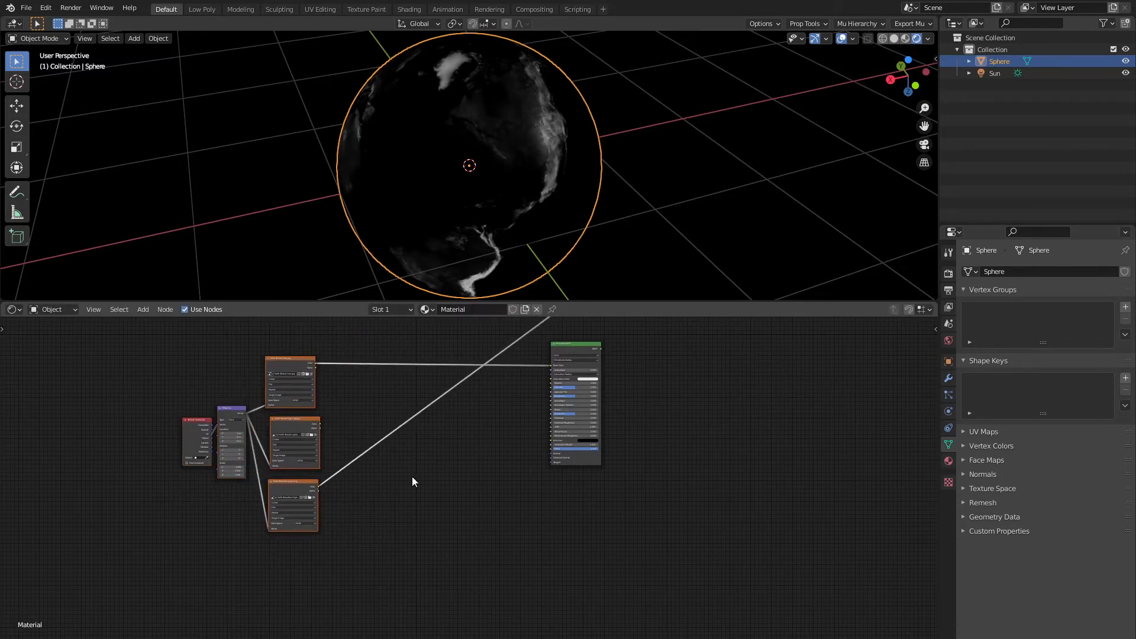
# - Add a Math node beside the Earth Elevation texture and set its operation to Less Than
pyautogui.click(438, 481)
pyautogui.moveTo(485, 484); pyautogui.dragTo(497, 462, button='middle')
pyautogui.scroll(6, 492, 486)
pyautogui.hotkey('shift', 'a')
pyautogui.click(493, 485)
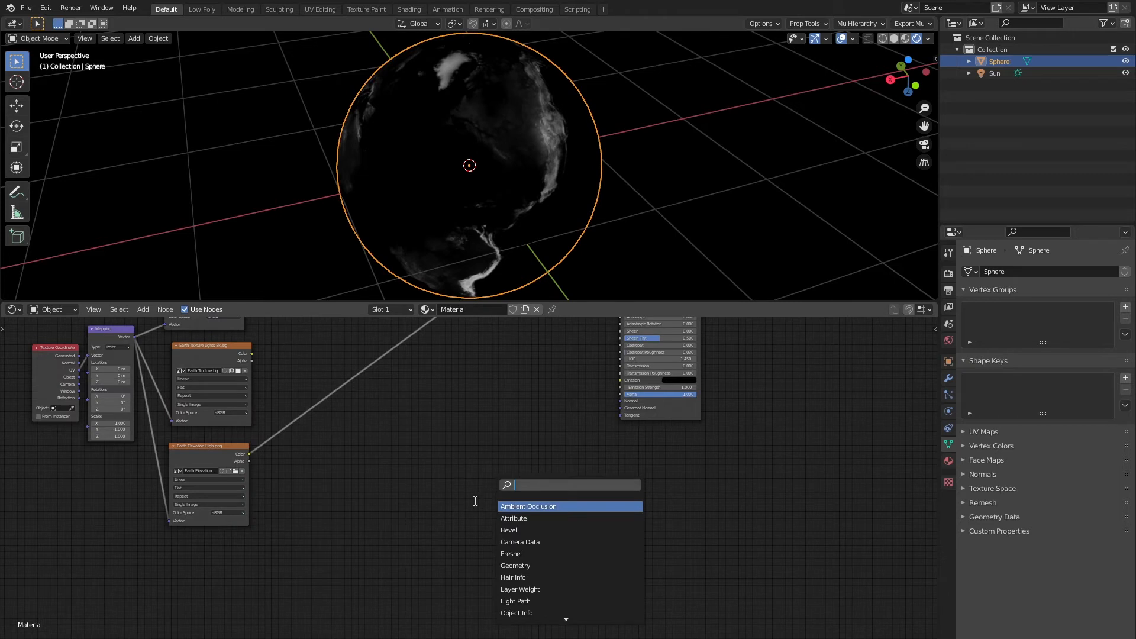
pyautogui.write('com')
pyautogui.press('BackSpace')
pyautogui.press('BackSpace')
pyautogui.press('BackSpace')
pyautogui.write('add')
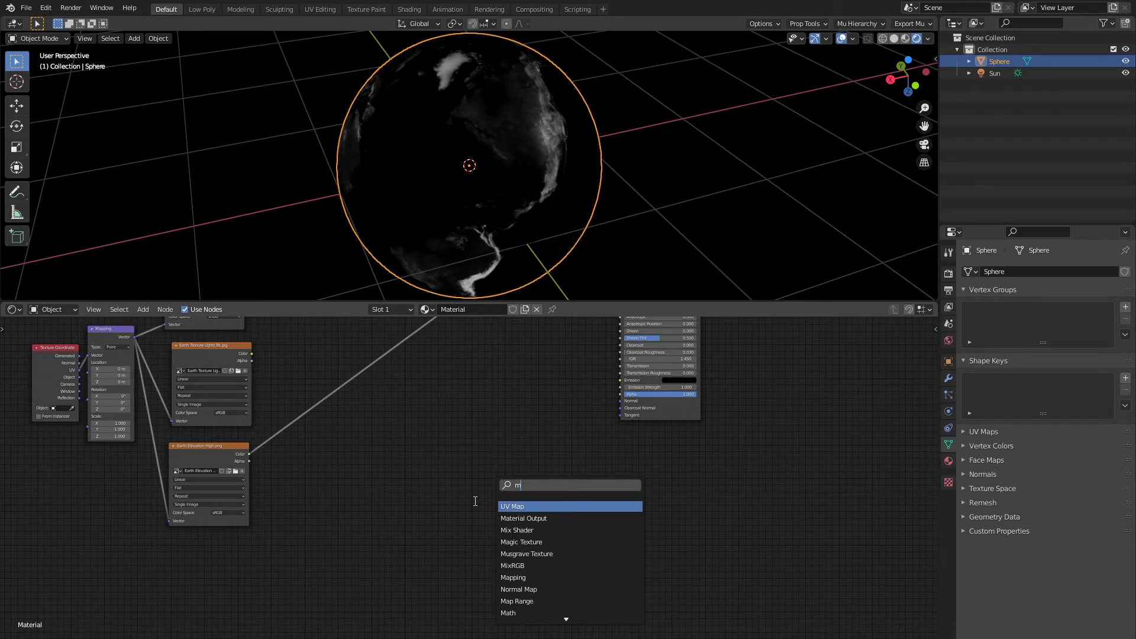
pyautogui.press('Return')
pyautogui.click(307, 481)
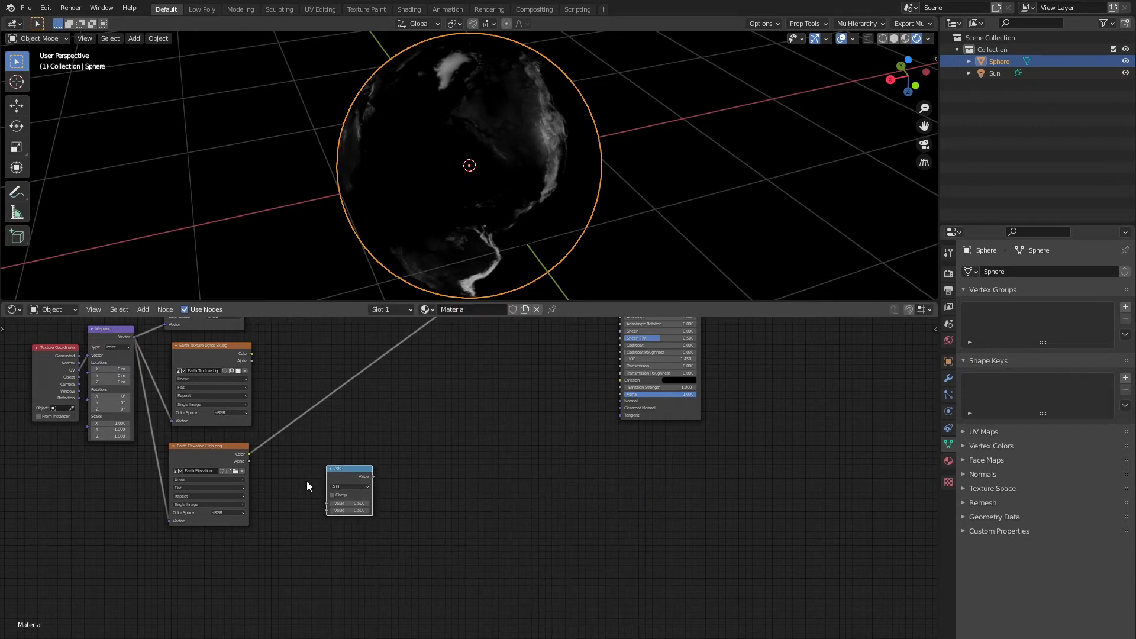
pyautogui.click(362, 487)
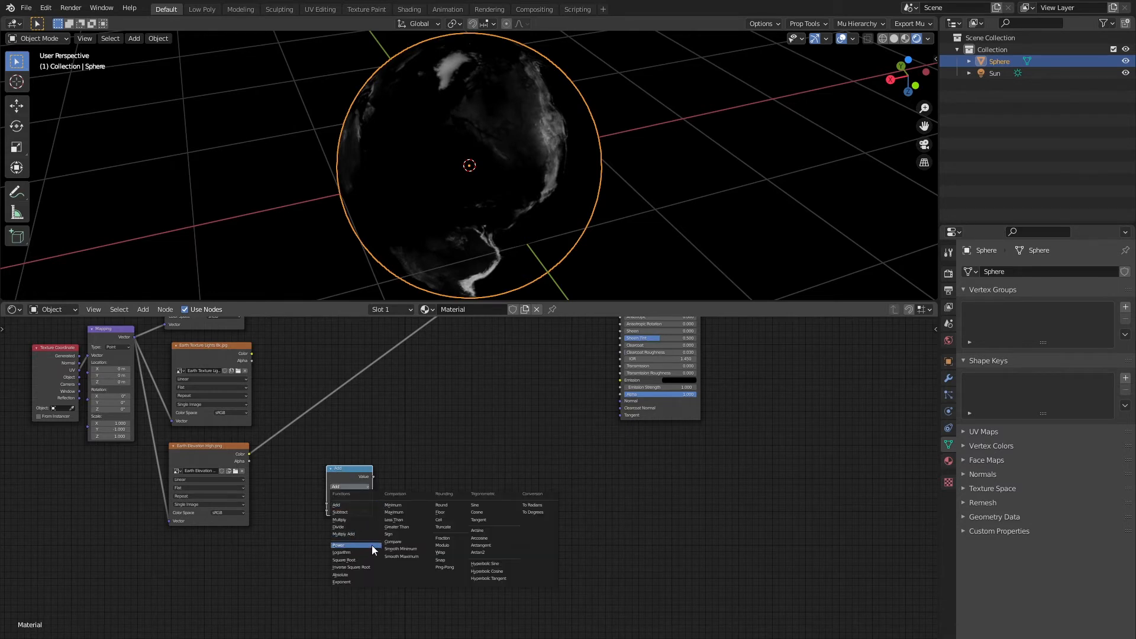
pyautogui.click(406, 520)
# - Connect the Earth Elevation texture's Color to the Less Than node's Value input and preview that node on the sphere
pyautogui.scroll(3, 534, 471)
pyautogui.scroll(1, 533, 471)
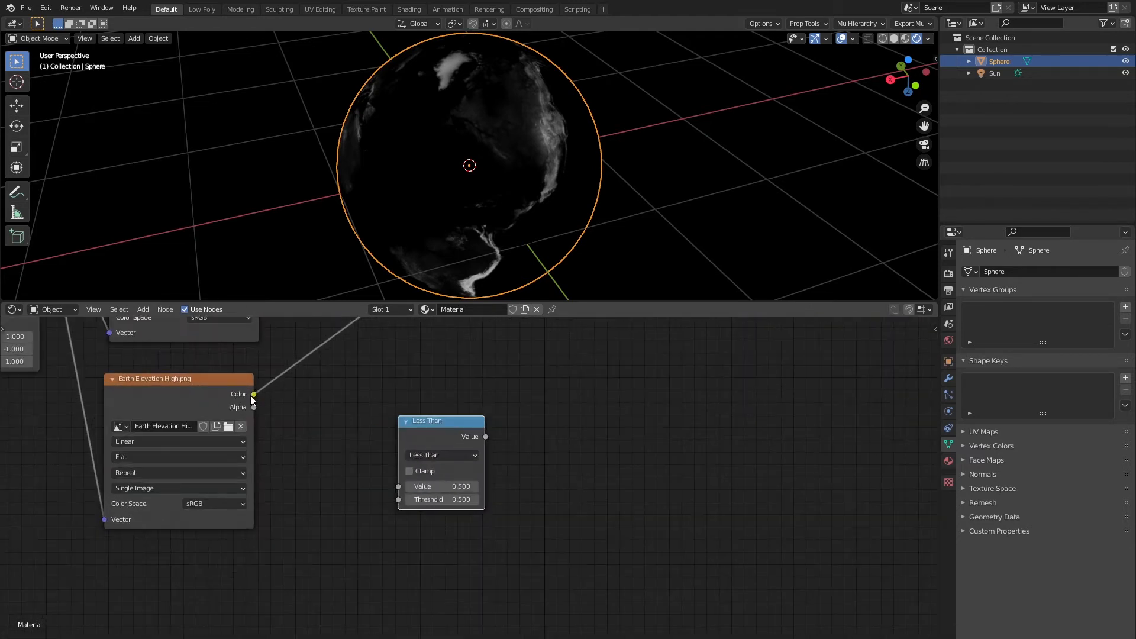
pyautogui.moveTo(253, 395); pyautogui.dragTo(382, 439)
pyautogui.moveTo(403, 497); pyautogui.dragTo(253, 394)
pyautogui.keyDown('ctrl'); pyautogui.keyDown('shift'); pyautogui.click(413, 430); pyautogui.keyUp('shift'); pyautogui.keyUp('ctrl')
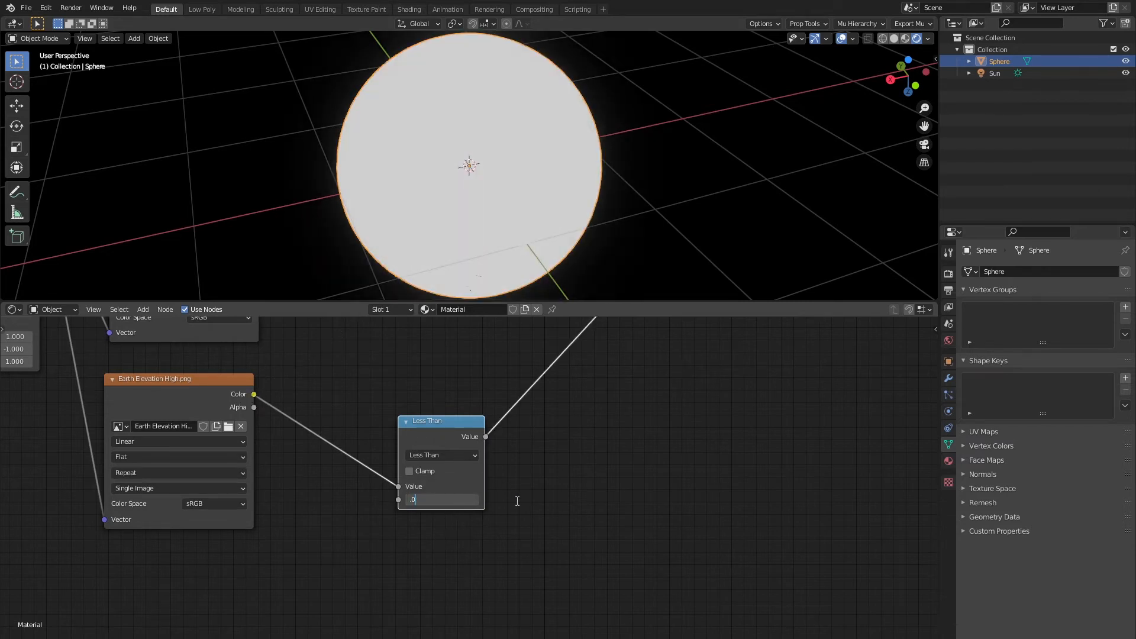
# - Lower the Less Than node's threshold in stages through 0.00001 and 0.000001 to nearly zero to separate oceans from land
pyautogui.press('Return')
pyautogui.moveTo(414, 151); pyautogui.dragTo(333, 114, button='middle')
pyautogui.moveTo(541, 188); pyautogui.dragTo(459, 178, button='middle')
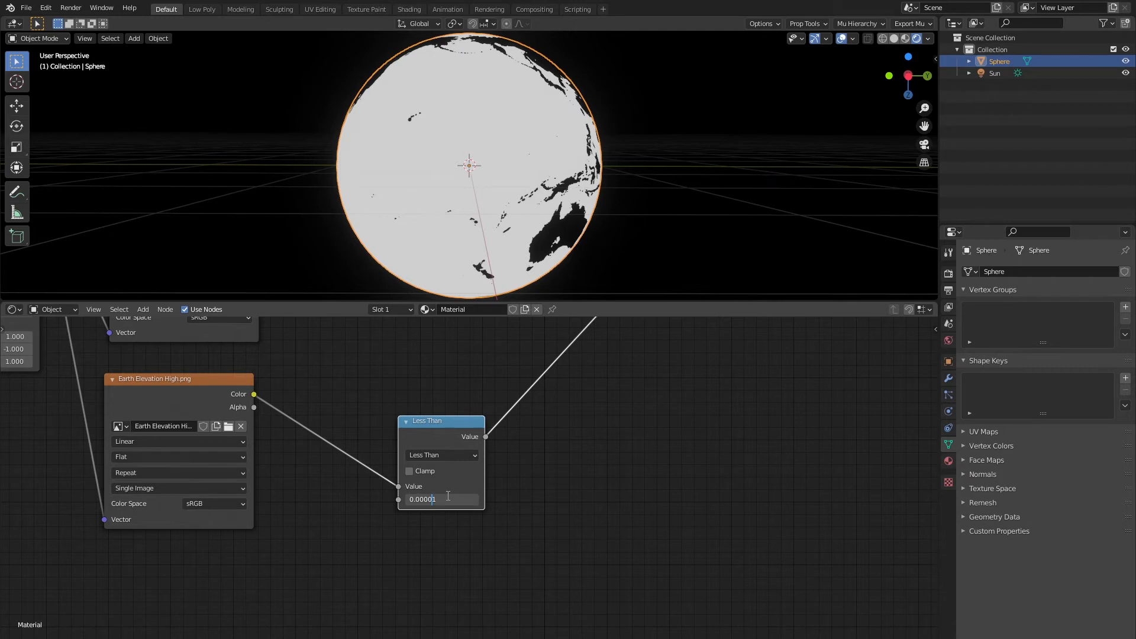
pyautogui.press('Return')
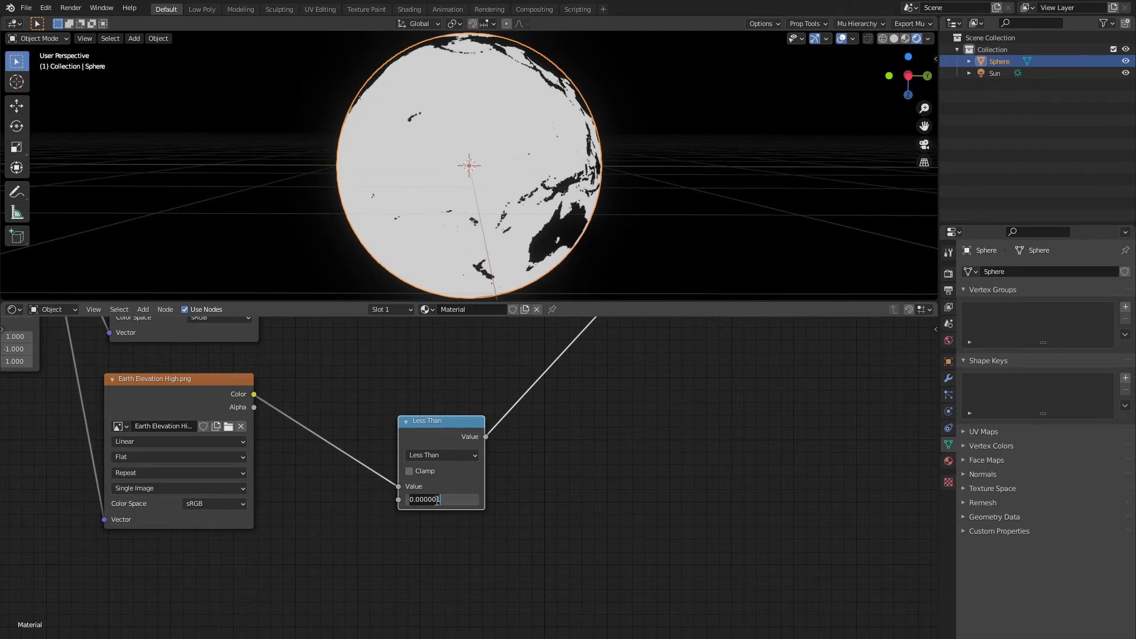
pyautogui.press('Return')
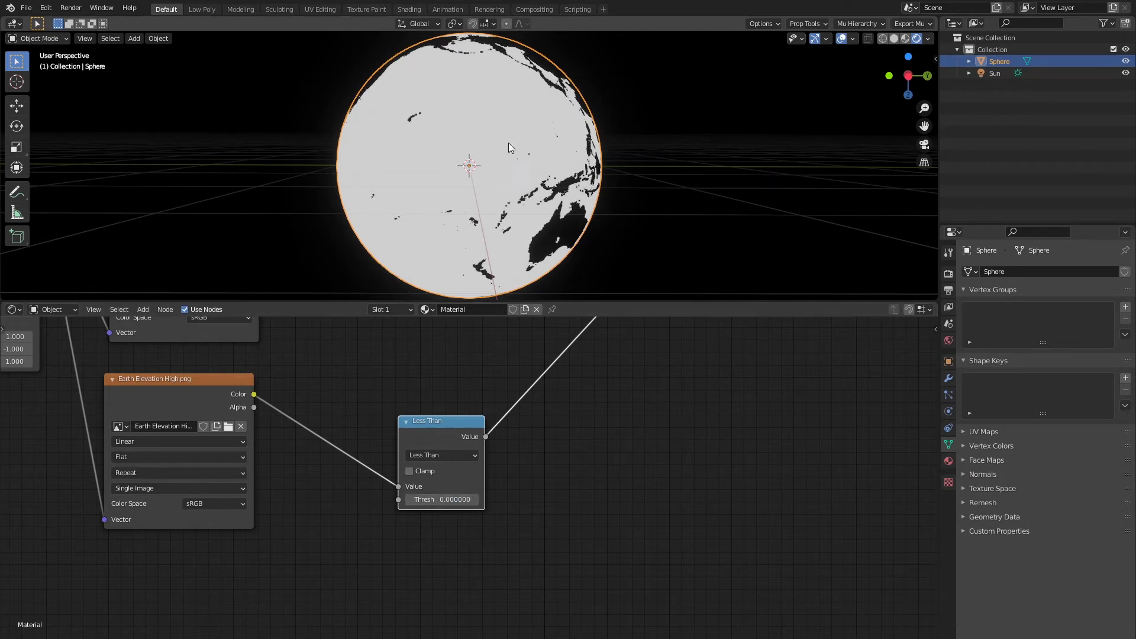
# - Move the Less Than node closer to the Earth Elevation texture
pyautogui.moveTo(432, 225); pyautogui.dragTo(594, 261, button='middle')
pyautogui.moveTo(639, 522); pyautogui.dragTo(552, 546, button='middle')
pyautogui.scroll(-4, 552, 546)
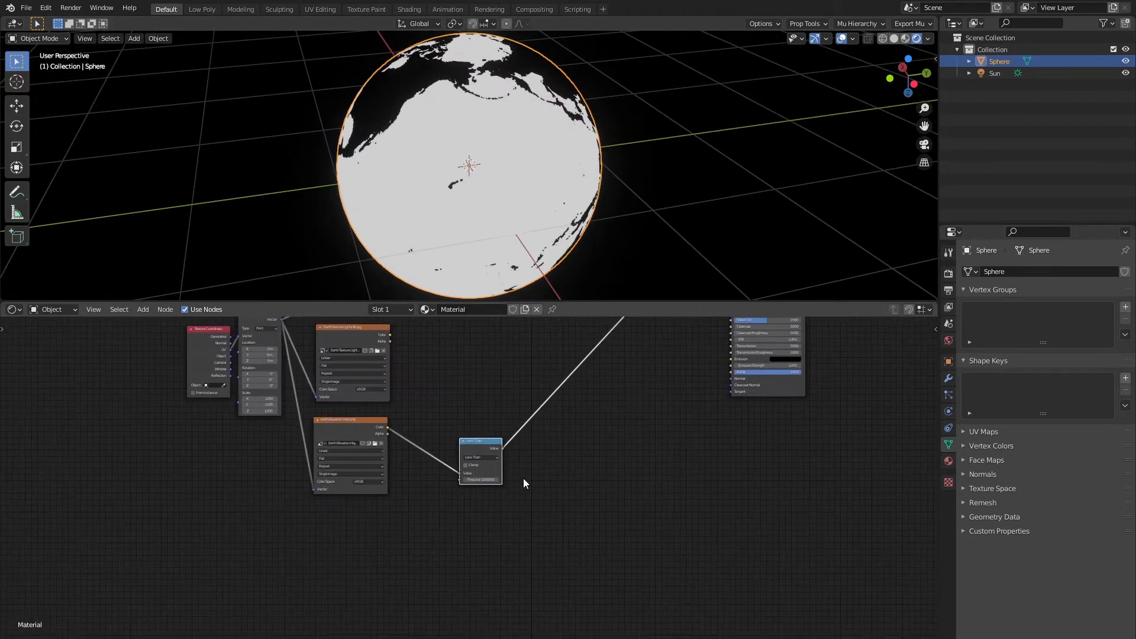
pyautogui.moveTo(494, 451); pyautogui.dragTo(438, 437)
# - Add a Map Range node directly after the Less Than node, inserted on its outgoing Value link
pyautogui.moveTo(605, 179); pyautogui.dragTo(603, 187, button='middle')
pyautogui.scroll(1, 603, 186)
pyautogui.moveTo(545, 487); pyautogui.dragTo(391, 518, button='middle')
pyautogui.scroll(4, 480, 418)
pyautogui.click(461, 469)
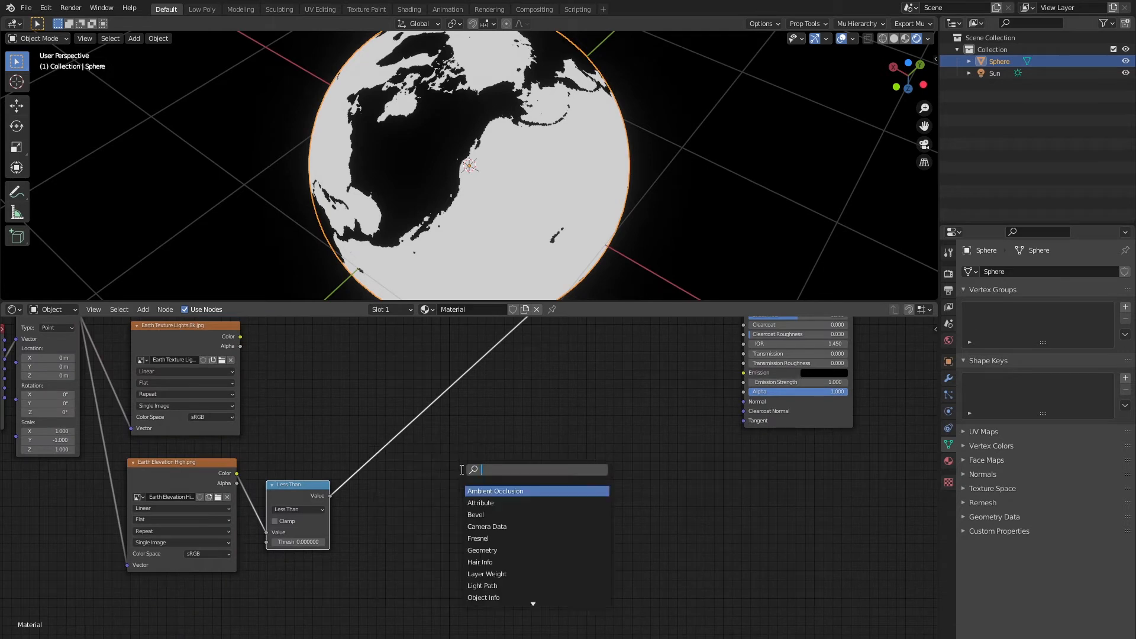
pyautogui.write('map radn')
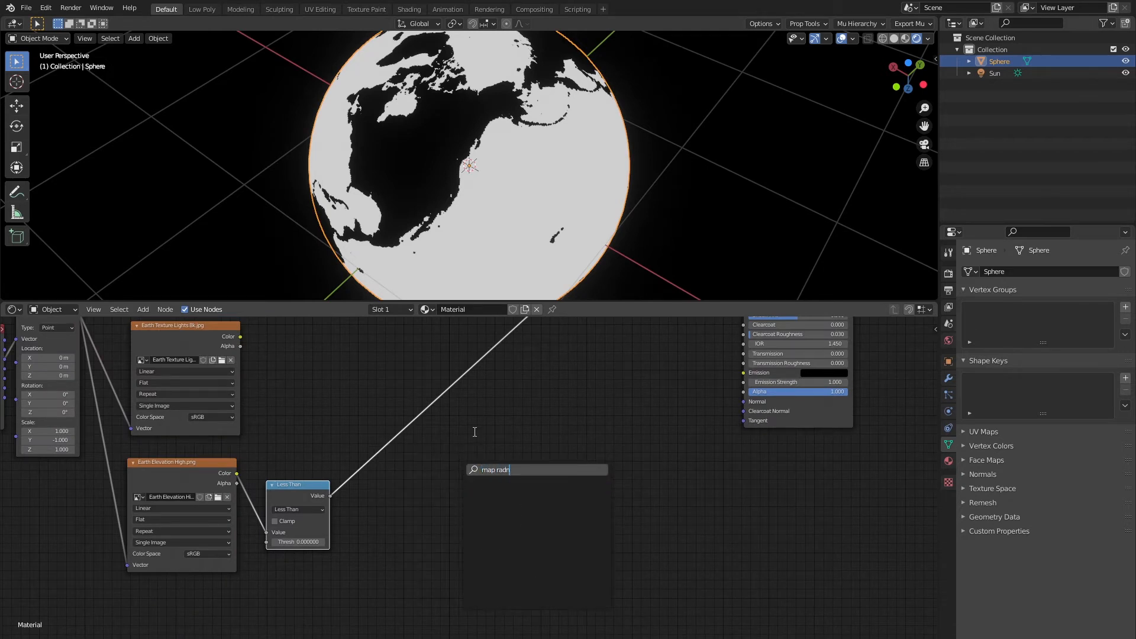
pyautogui.press('BackSpace')
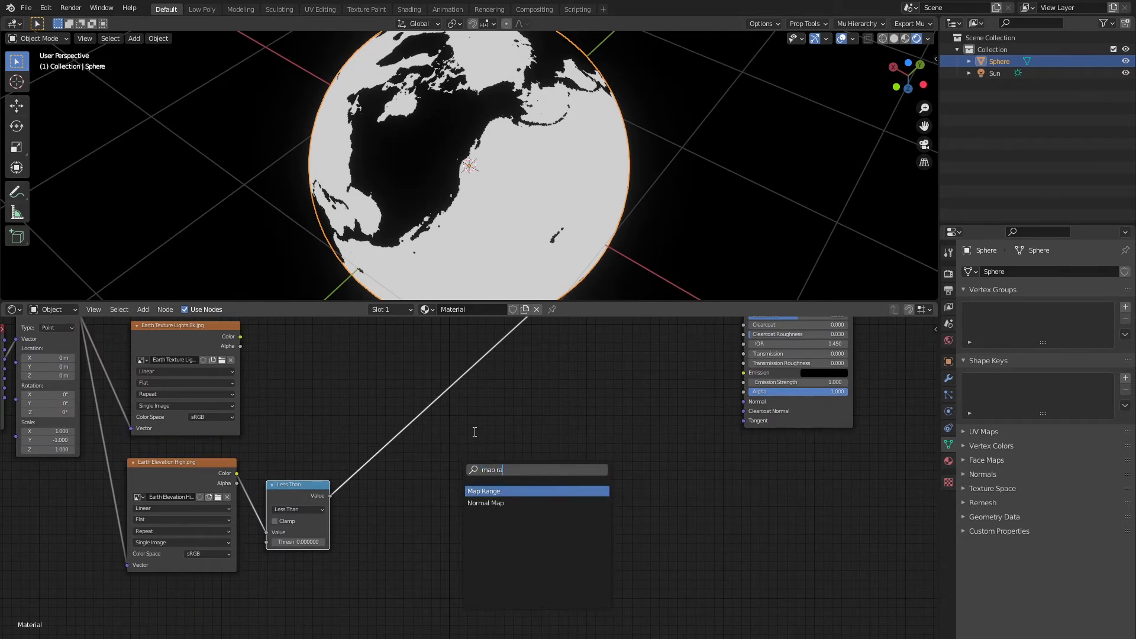
pyautogui.press('Return')
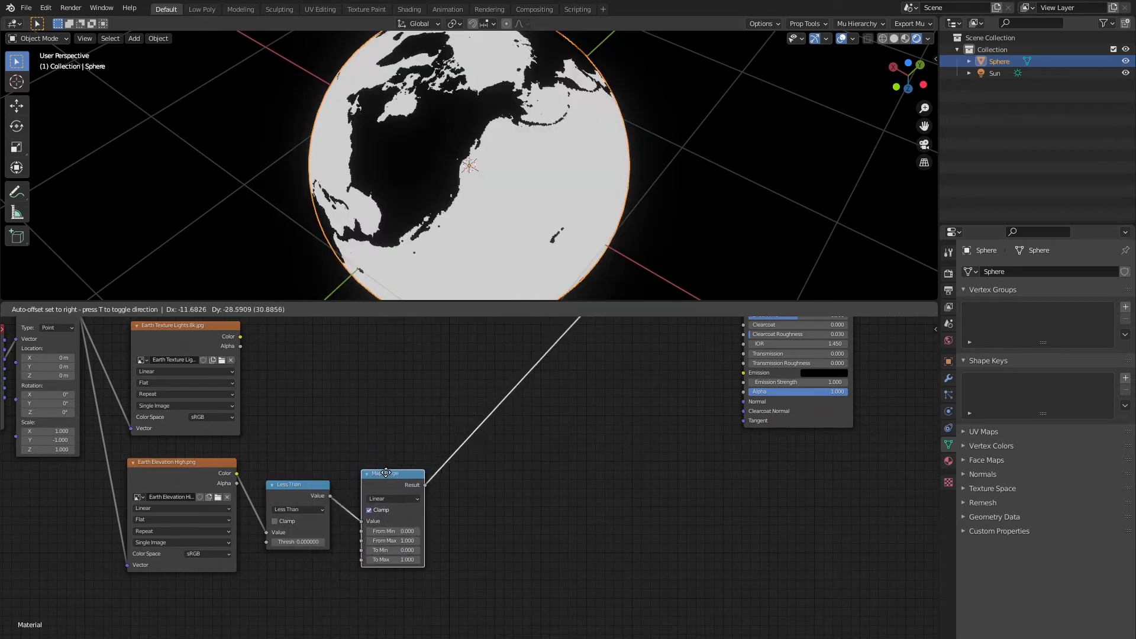
pyautogui.click(388, 474)
pyautogui.scroll(2, 415, 503)
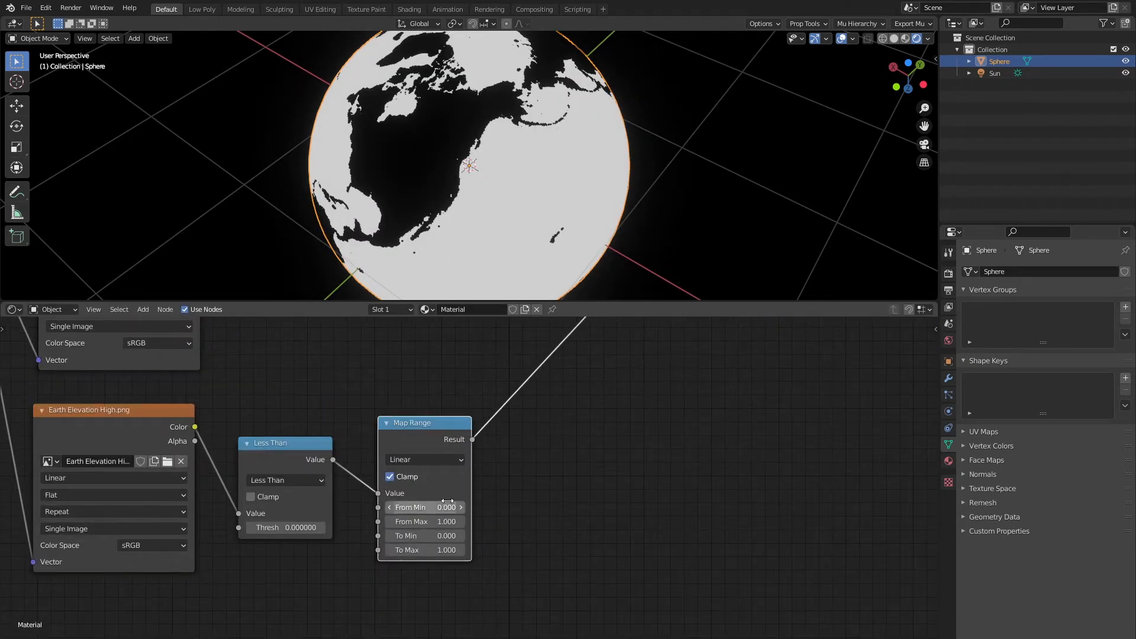
# - Set the Map Range node's To Min to 0.75 and To Max to 0.2
pyautogui.moveTo(555, 526); pyautogui.dragTo(606, 495, button='middle')
pyautogui.click(496, 500)
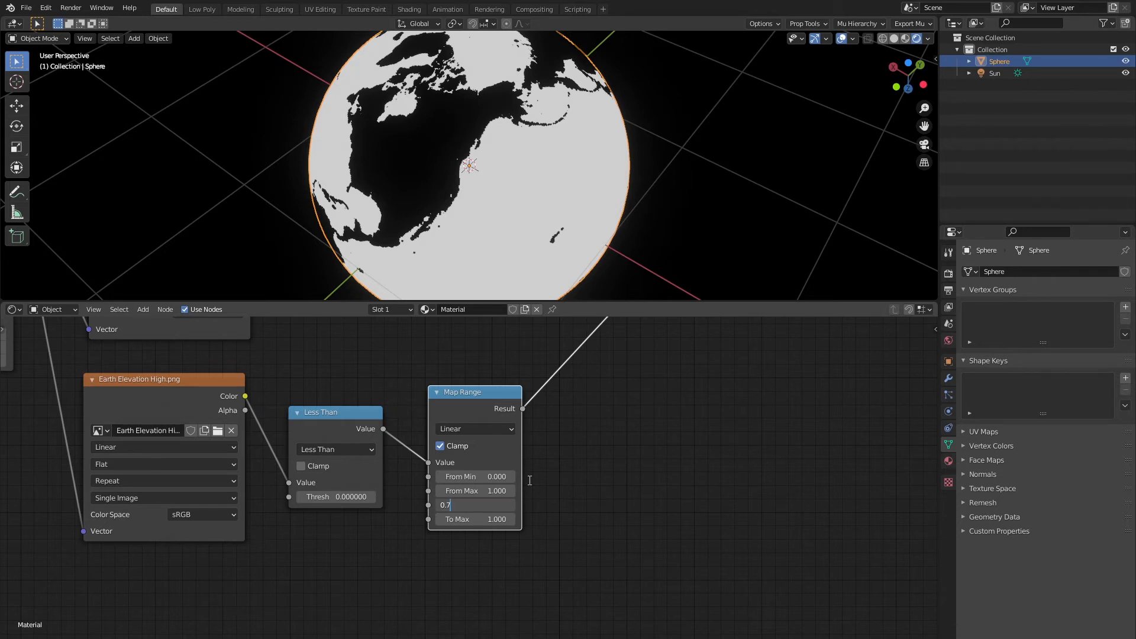
pyautogui.write('0.75')
pyautogui.press('Return')
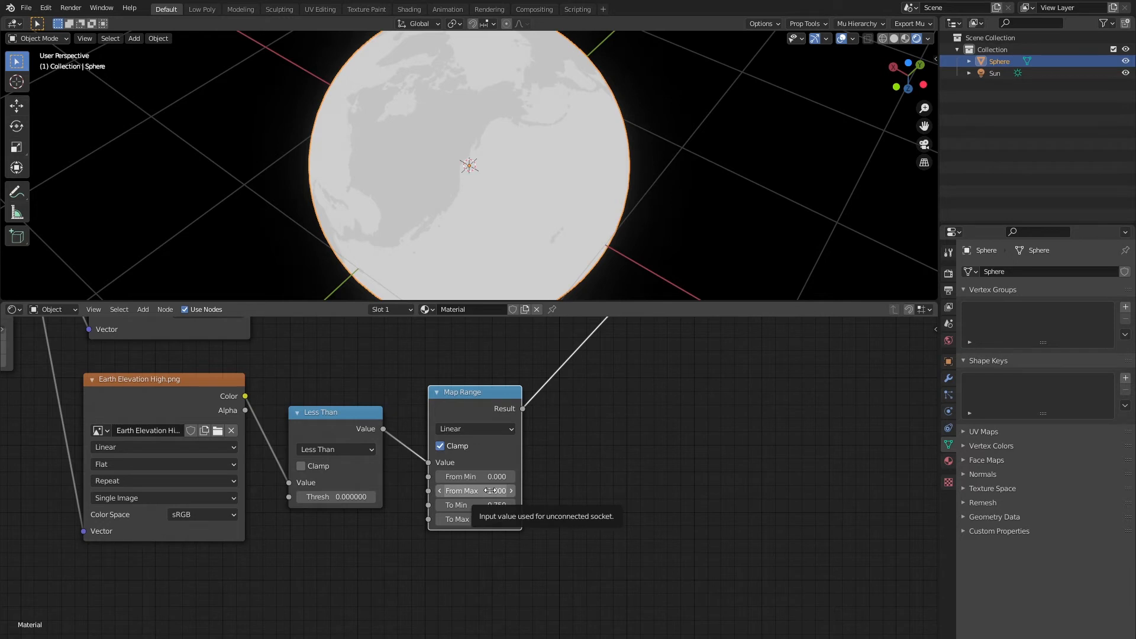
pyautogui.click(475, 519)
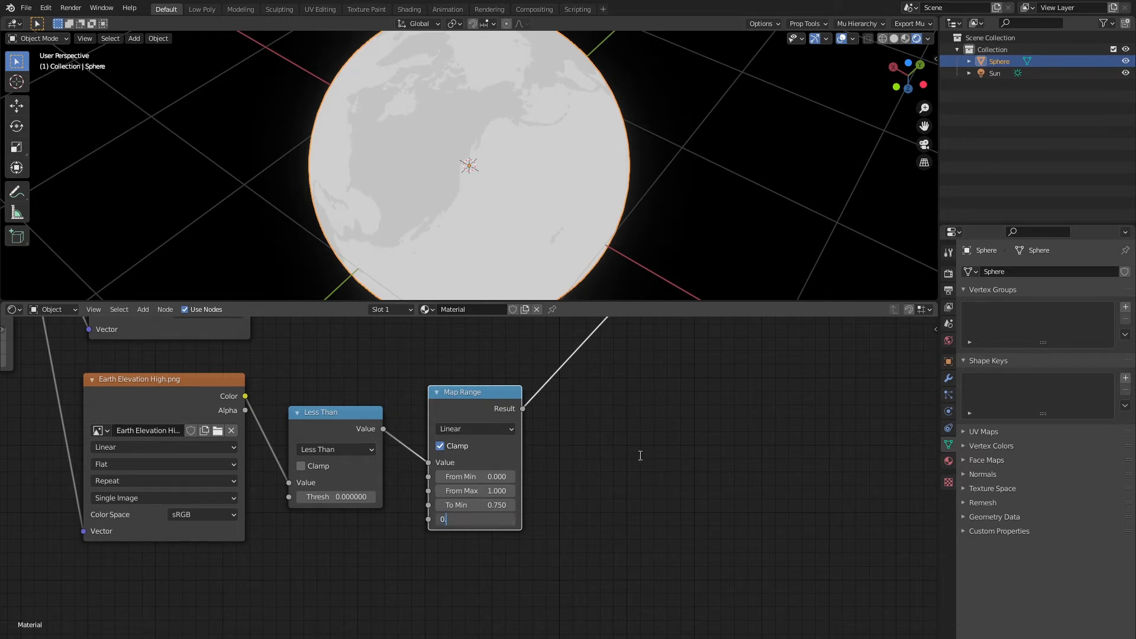
pyautogui.write('0.2')
pyautogui.press('Return')
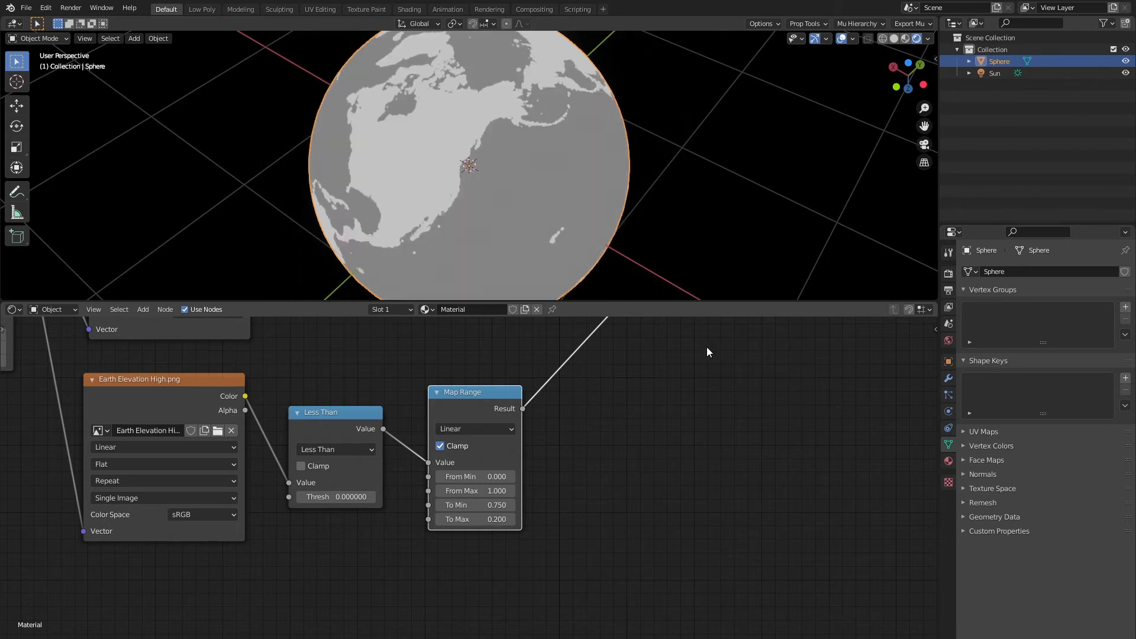
# - Connect the Map Range Result to the Principled BSDF's Roughness input
pyautogui.scroll(-5, 499, 427)
pyautogui.moveTo(399, 460); pyautogui.dragTo(396, 532, button='middle')
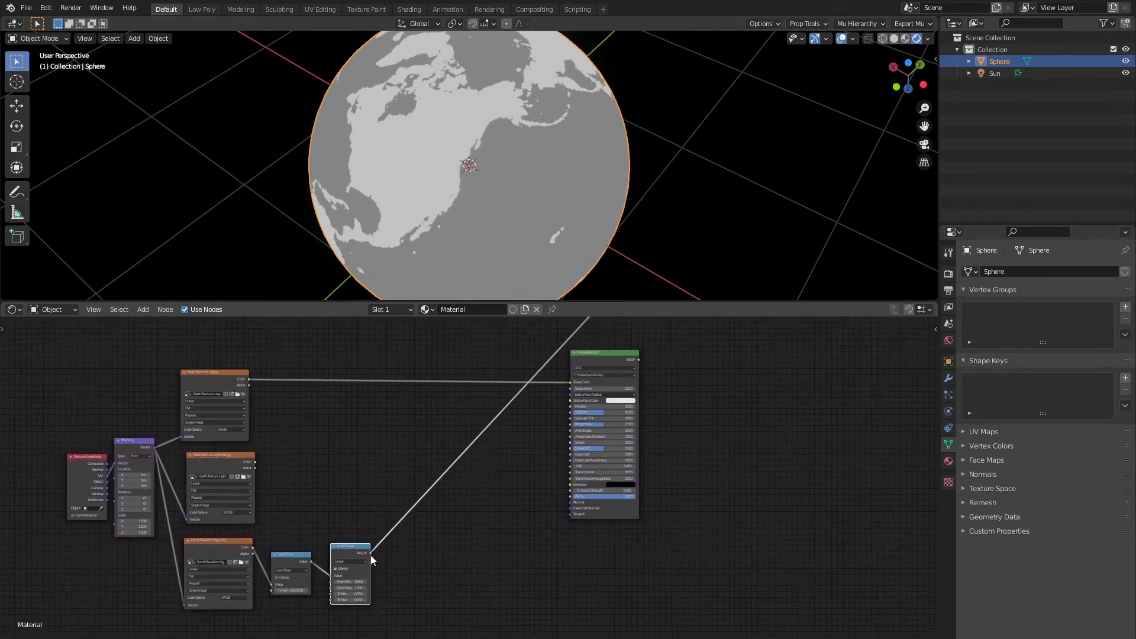
pyautogui.moveTo(370, 555); pyautogui.dragTo(570, 426)
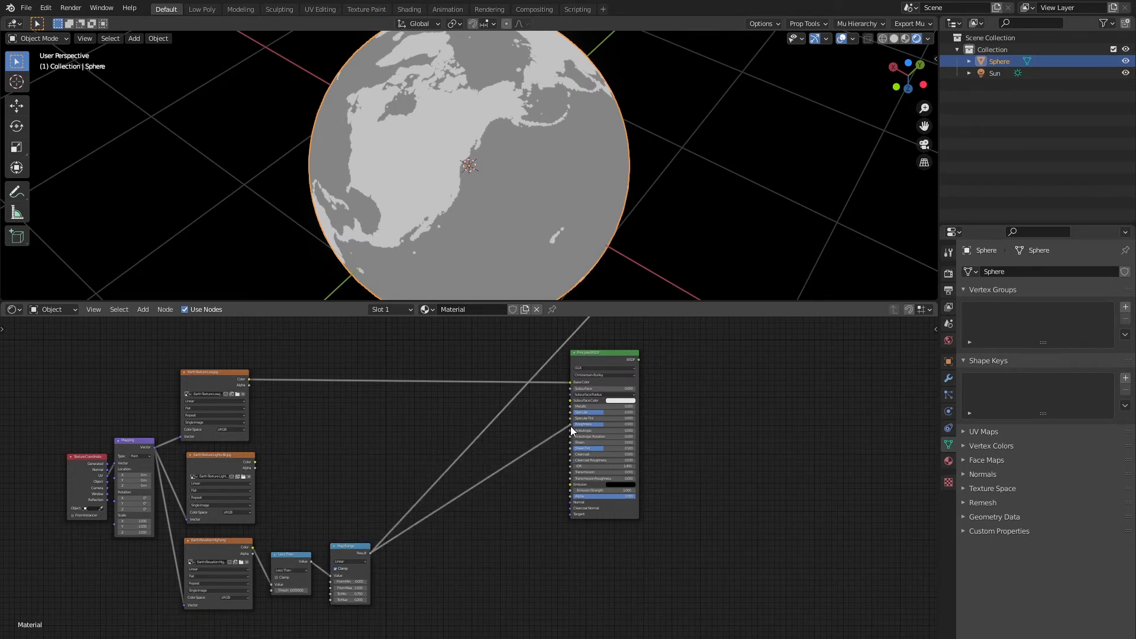
# - Move the Principled BSDF closer to the textures and preview it on the sphere in place of the mask
pyautogui.moveTo(630, 406); pyautogui.dragTo(611, 463, button='middle')
pyautogui.moveTo(579, 418); pyautogui.dragTo(455, 415)
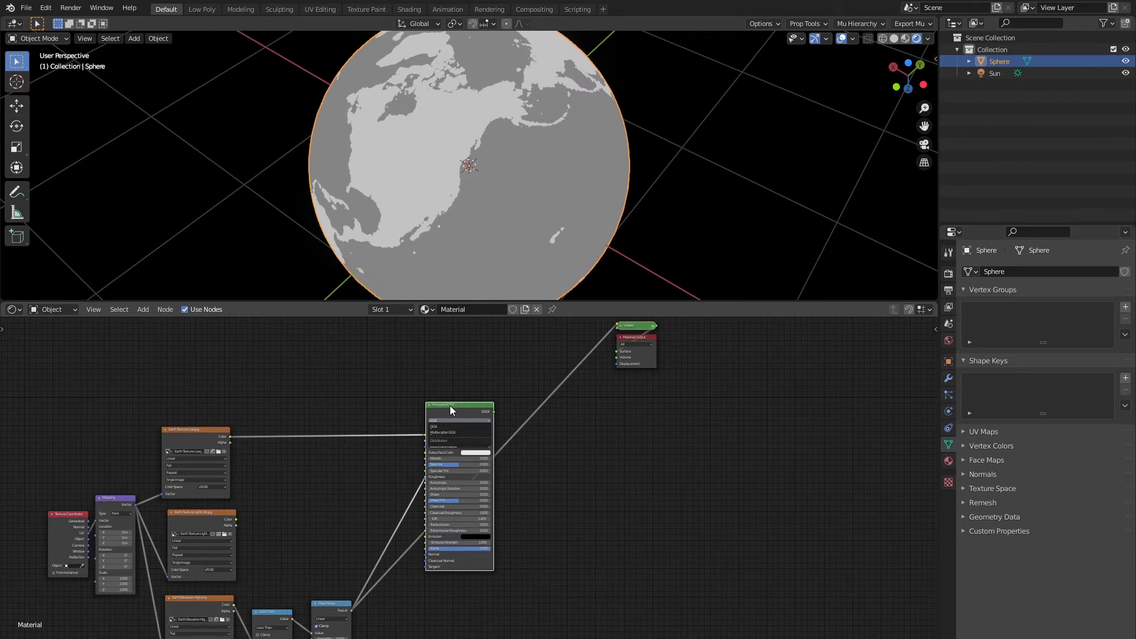
pyautogui.click(450, 406)
pyautogui.keyDown('ctrl'); pyautogui.keyDown('shift'); pyautogui.click(464, 407); pyautogui.keyUp('shift'); pyautogui.keyUp('ctrl')
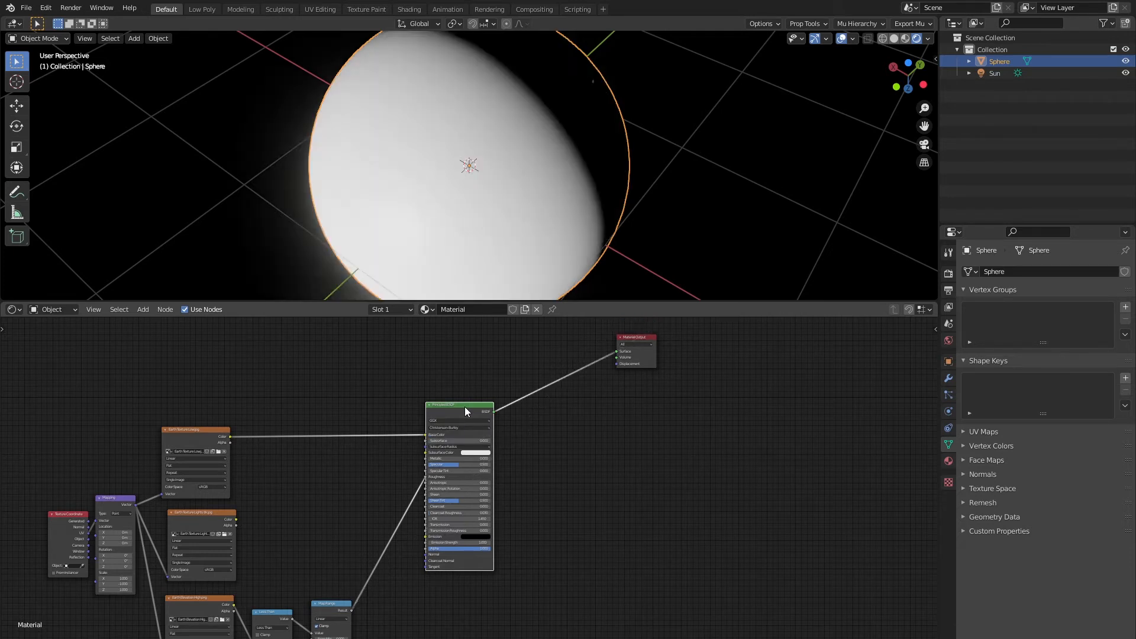
# - Examine the sun's reflection on the globe up close and from several angles, comparing oceans with land
pyautogui.moveTo(567, 489); pyautogui.dragTo(645, 413, button='middle')
pyautogui.moveTo(427, 184); pyautogui.dragTo(560, 161, button='middle')
pyautogui.scroll(8, 560, 161)
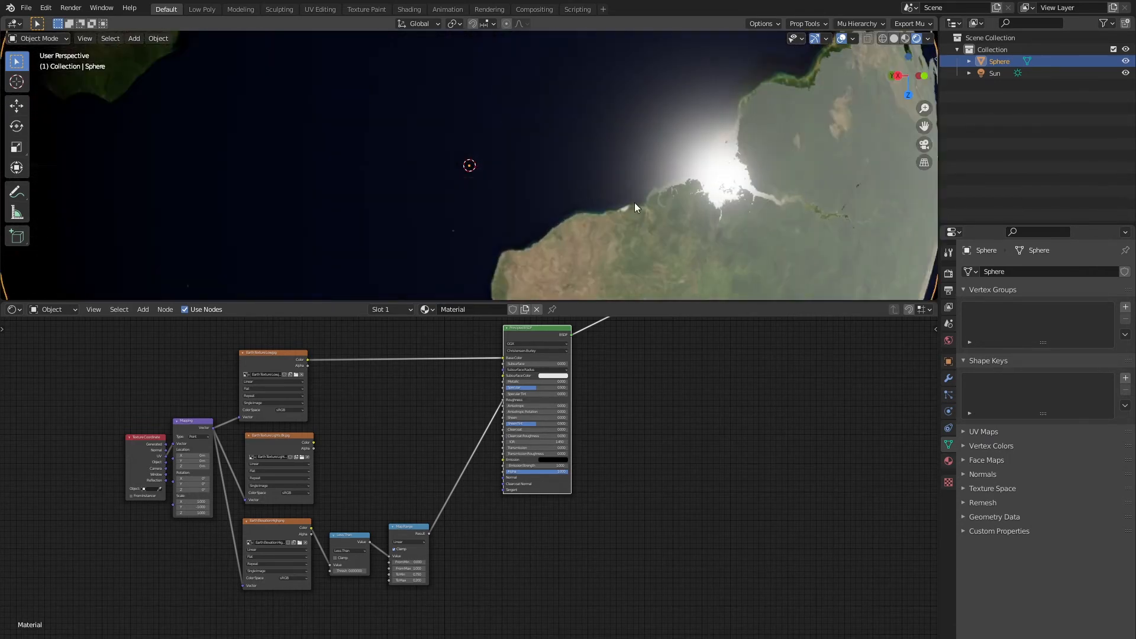
pyautogui.moveTo(606, 190)
pyautogui.mouseDown(button='middle')
pyautogui.moveTo(595, 198)
pyautogui.moveTo(602, 189)
pyautogui.moveTo(608, 203)
pyautogui.moveTo(596, 203)
pyautogui.mouseUp(button='middle')
pyautogui.scroll(-8, 596, 203)
pyautogui.moveTo(467, 169); pyautogui.dragTo(529, 282, button='middle')
pyautogui.scroll(6, 452, 159)
pyautogui.scroll(-5, 563, 233)
pyautogui.moveTo(523, 355); pyautogui.dragTo(480, 408, button='middle')
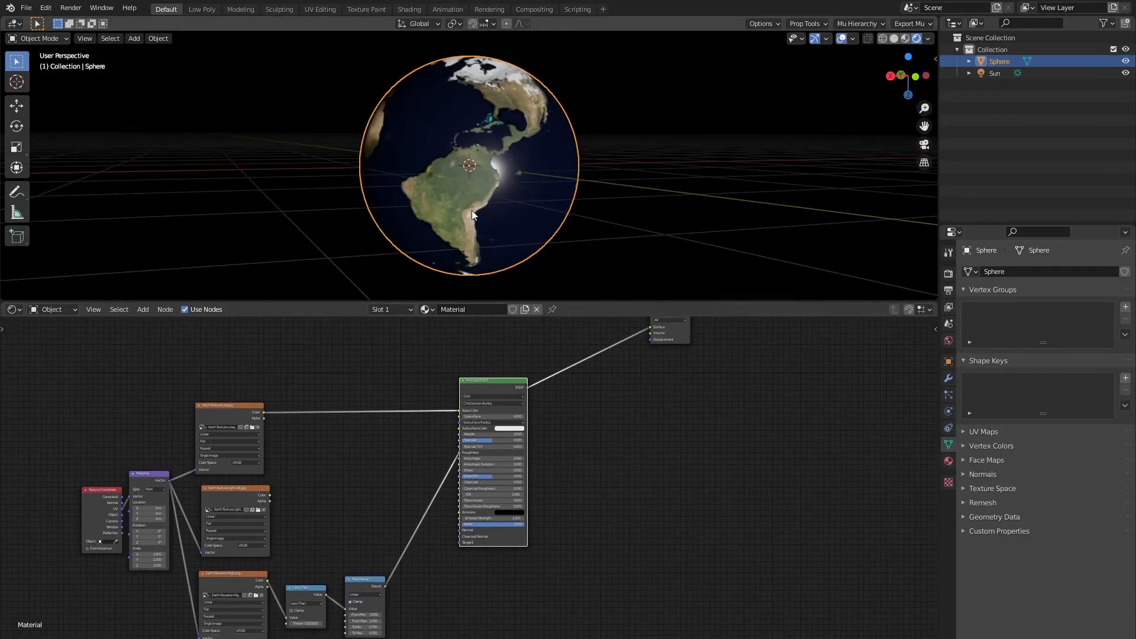
pyautogui.moveTo(471, 211); pyautogui.dragTo(541, 294, button='middle')
# - Rearrange the Material Output, Principled BSDF and atmosphere NodeGroup to make room for a node before the output
pyautogui.scroll(-3, 484, 459)
pyautogui.moveTo(485, 459); pyautogui.dragTo(470, 419, button='middle')
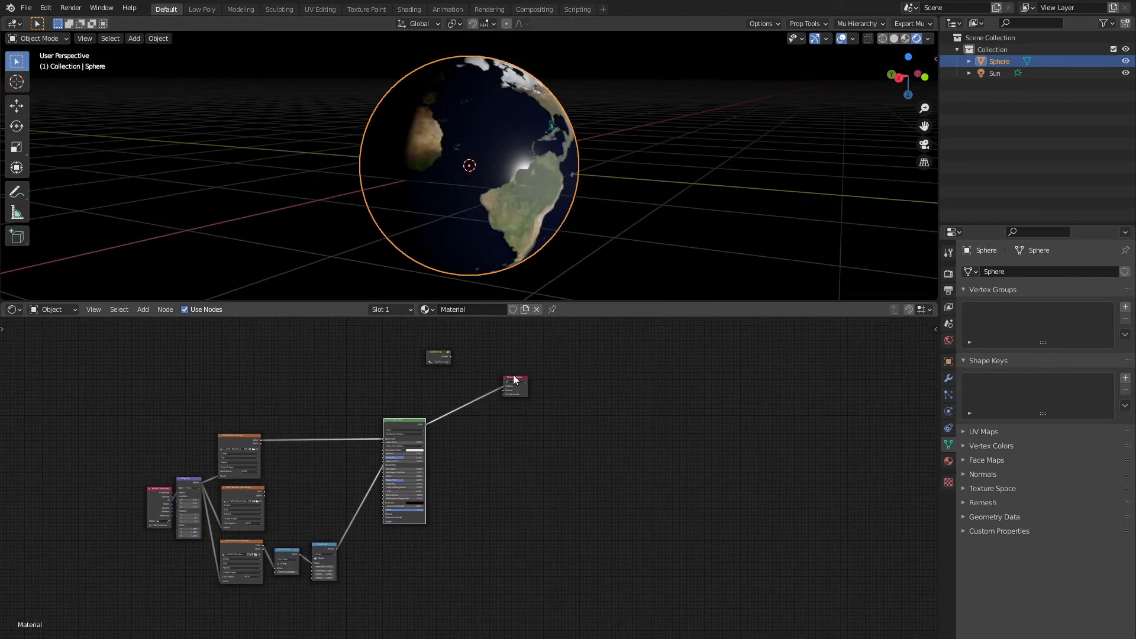
pyautogui.moveTo(513, 378); pyautogui.dragTo(600, 406)
pyautogui.moveTo(410, 427); pyautogui.dragTo(505, 455)
pyautogui.scroll(3, 417, 368)
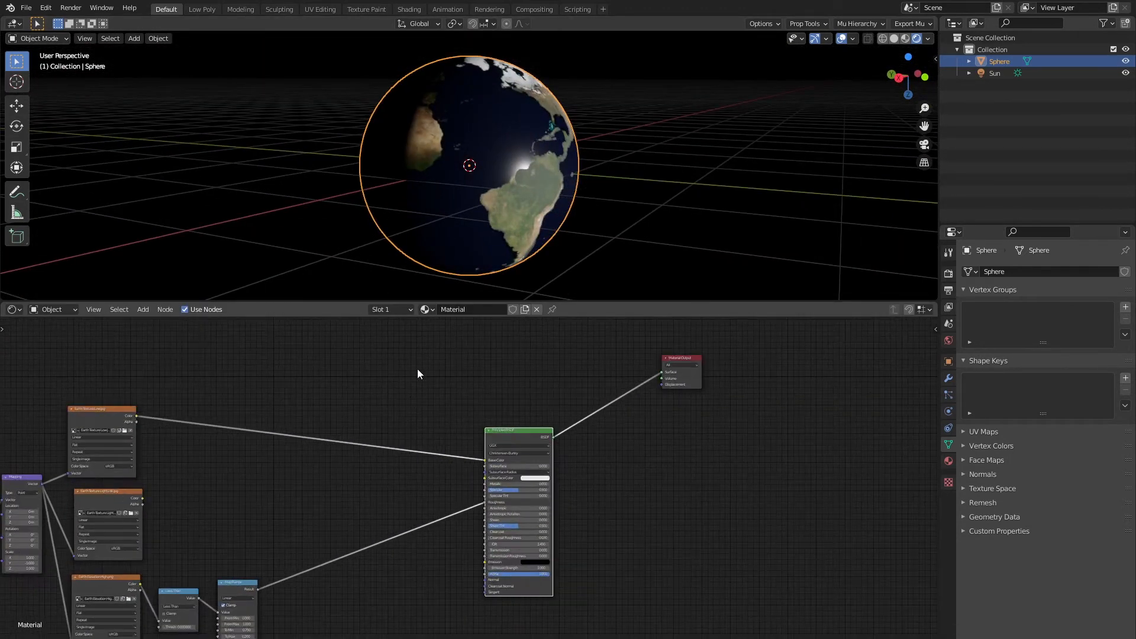
pyautogui.moveTo(453, 329); pyautogui.dragTo(531, 377)
# - Insert an Add Shader node between the Principled BSDF and Material Output, and connect the atmosphere NodeGroup to its first Shader input
pyautogui.scroll(2, 539, 408)
pyautogui.hotkey('shift', 'a')
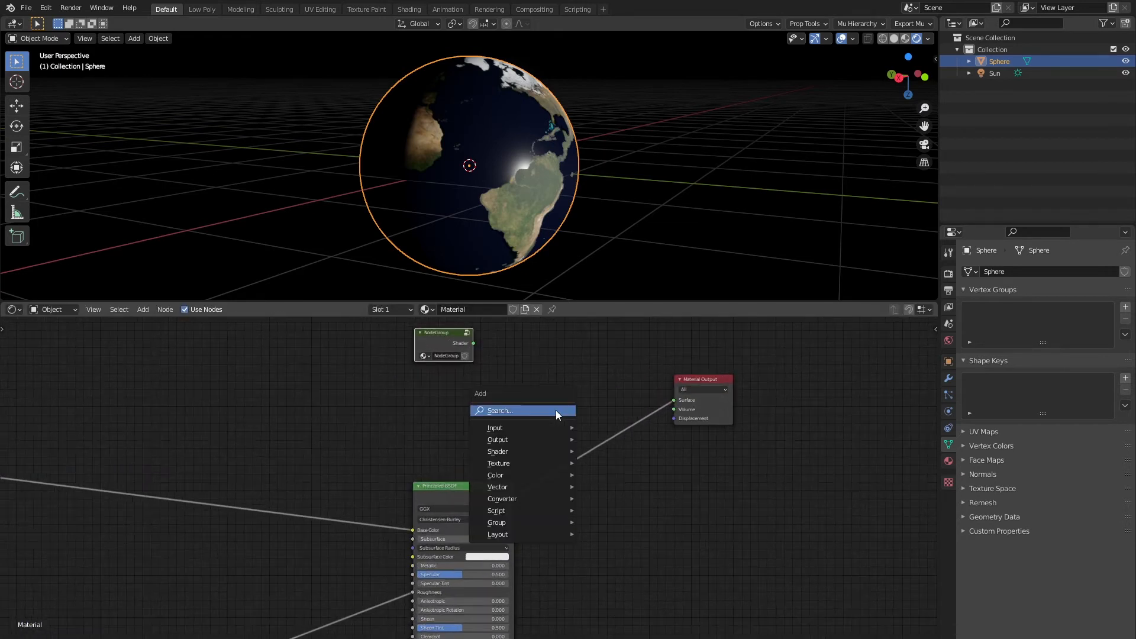
pyautogui.click(556, 410)
pyautogui.write('add shade')
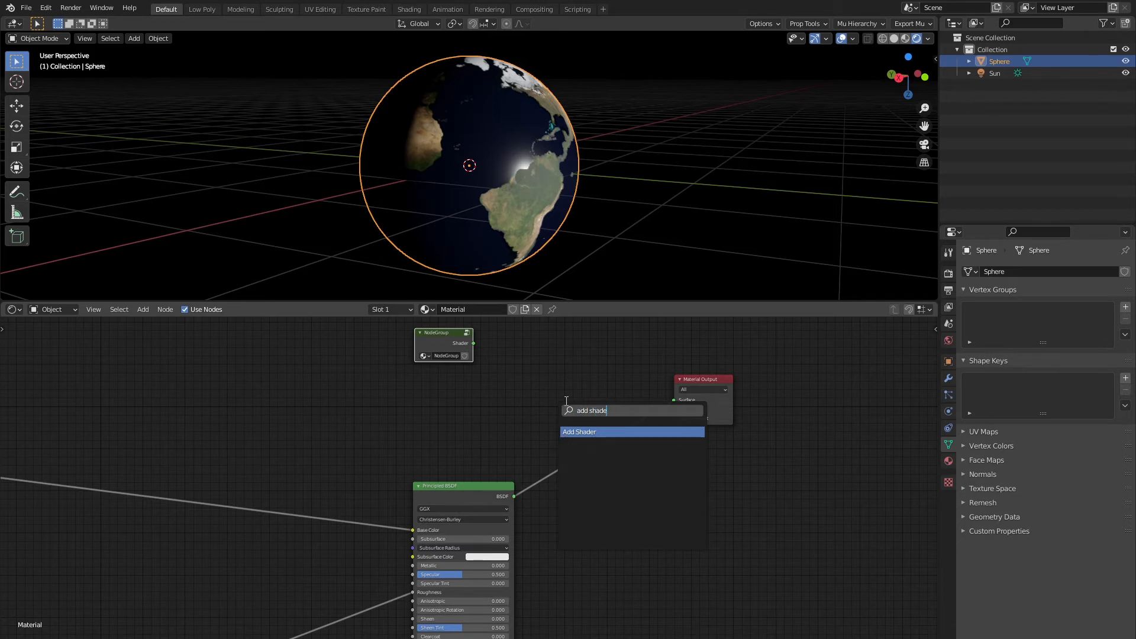
pyautogui.press('Return')
pyautogui.click(596, 430)
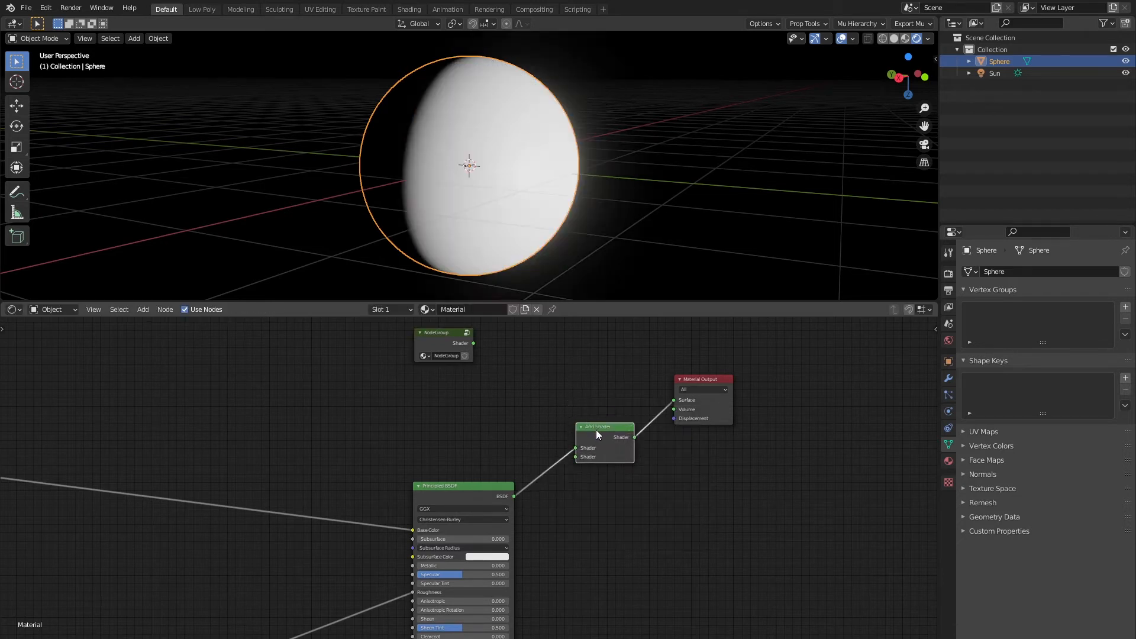
pyautogui.moveTo(594, 429); pyautogui.dragTo(572, 401)
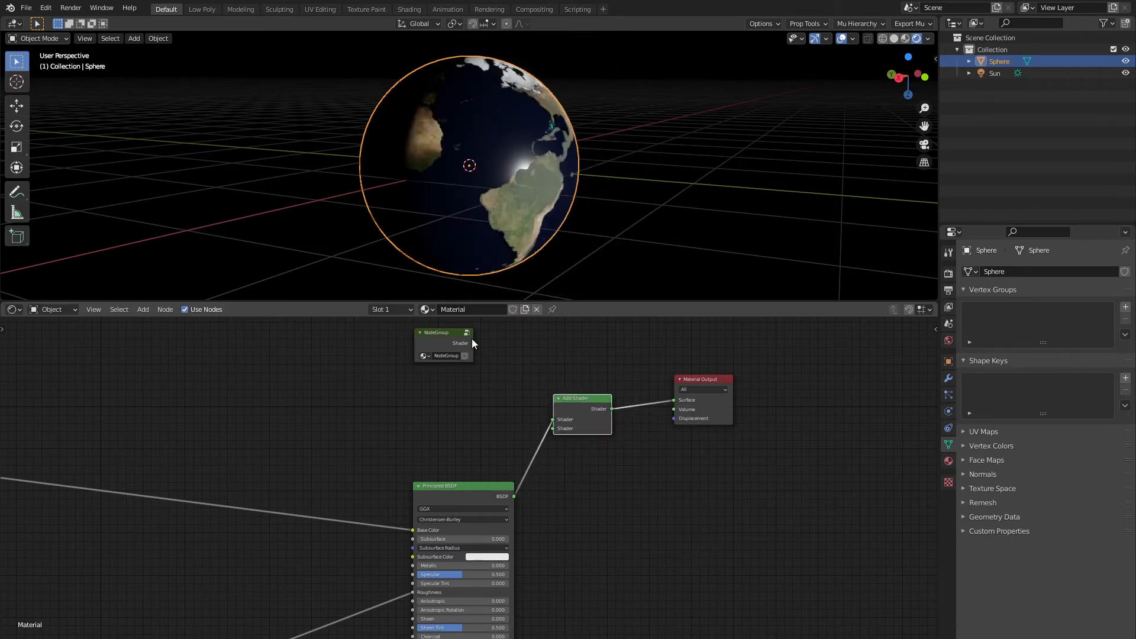
pyautogui.moveTo(473, 343); pyautogui.dragTo(555, 419)
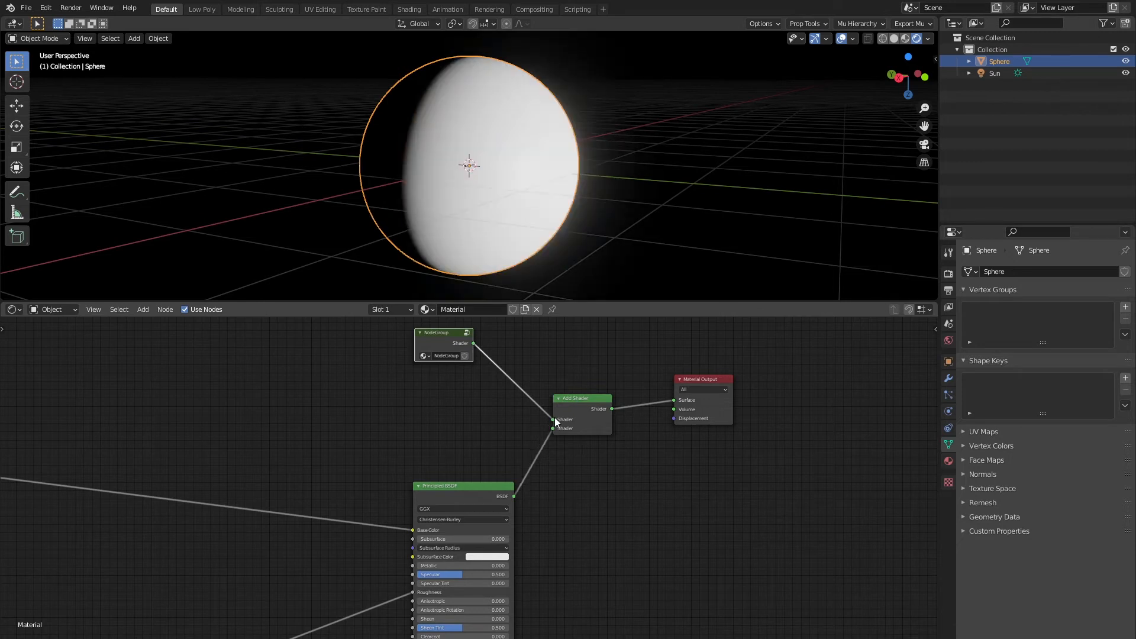
# - Examine the Earth surface combined with the atmosphere on its lit and dark sides, temporarily enlarging the 3D viewport and deselecting the sphere
pyautogui.moveTo(588, 160); pyautogui.dragTo(545, 167, button='middle')
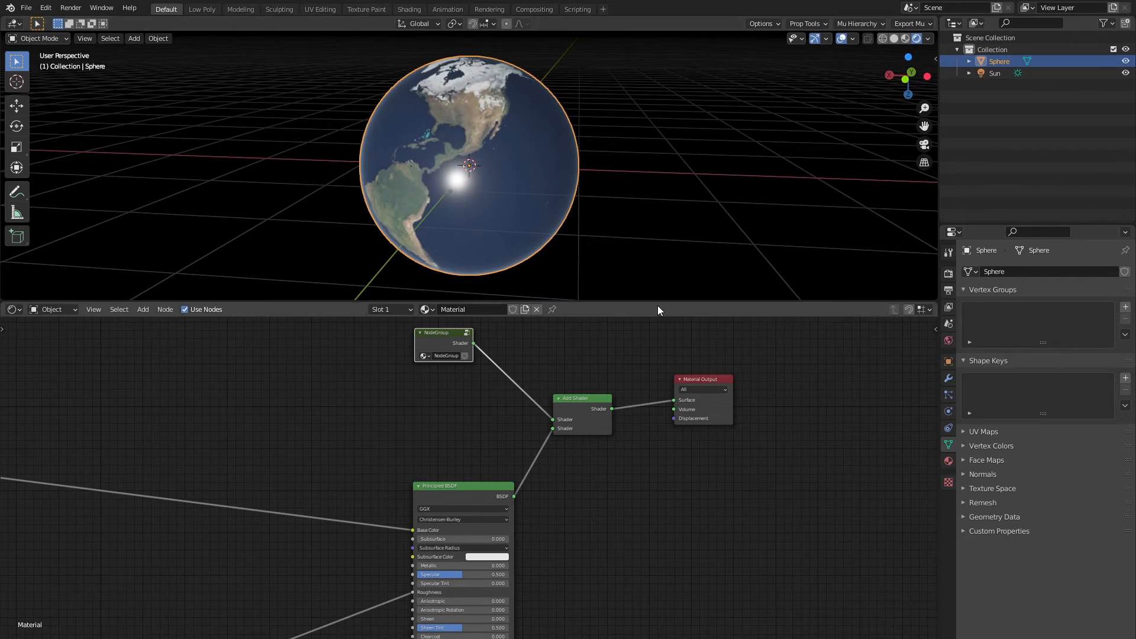
pyautogui.moveTo(658, 302); pyautogui.dragTo(663, 568)
pyautogui.moveTo(441, 403); pyautogui.dragTo(559, 365, button='middle')
pyautogui.scroll(6, 548, 385)
pyautogui.scroll(-5, 507, 373)
pyautogui.scroll(-3, 520, 343)
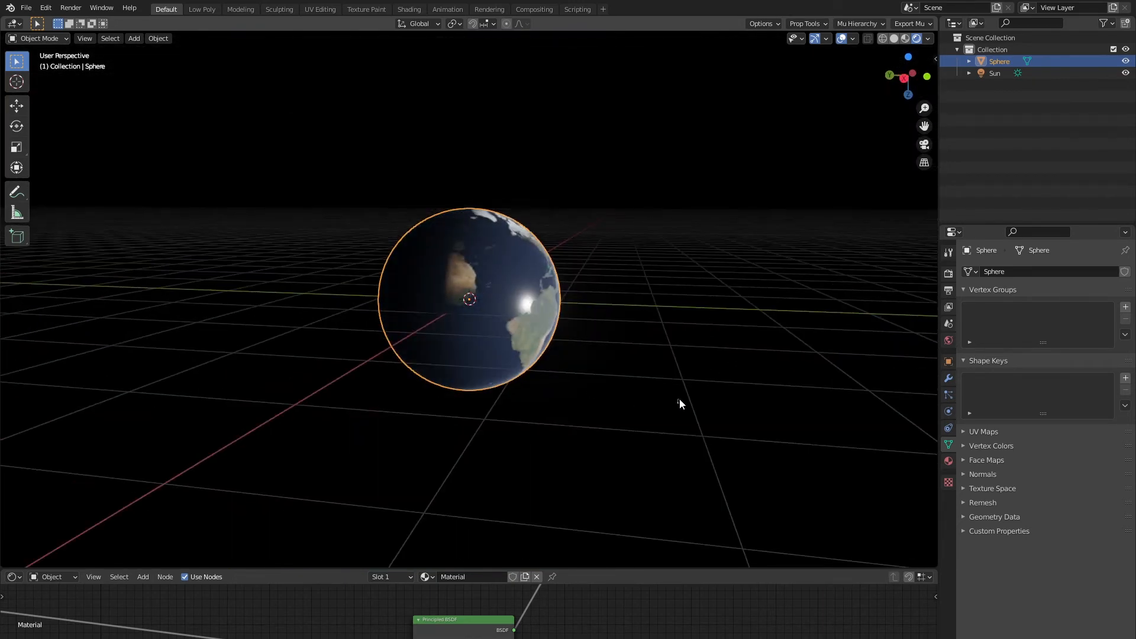
pyautogui.click(666, 375)
pyautogui.moveTo(643, 371); pyautogui.dragTo(521, 401, button='middle')
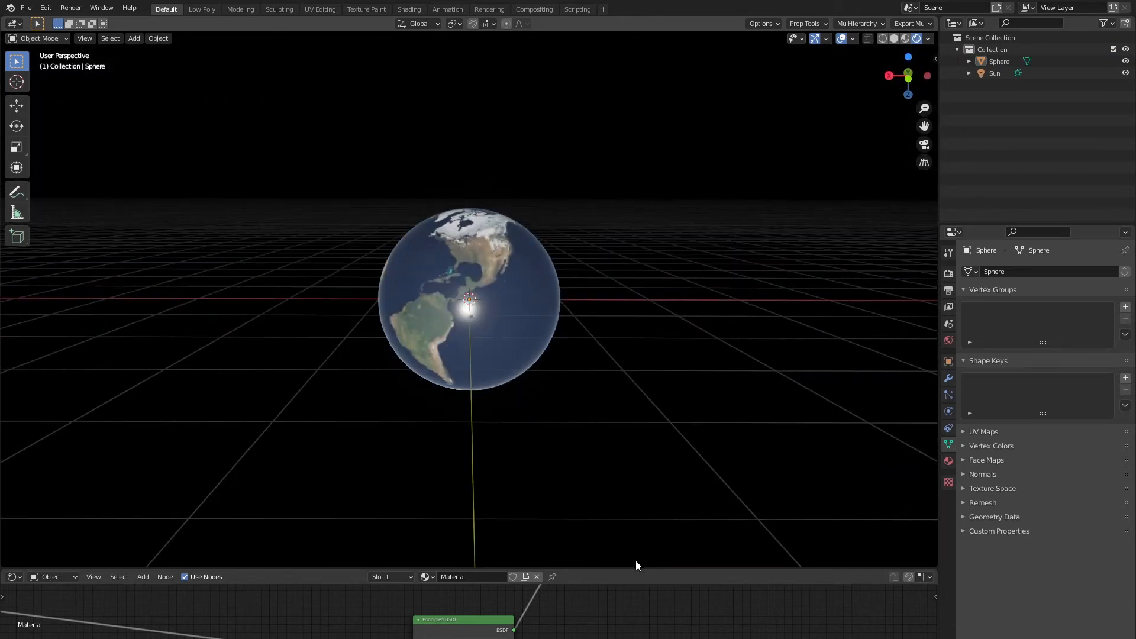
pyautogui.moveTo(625, 567); pyautogui.dragTo(661, 305)
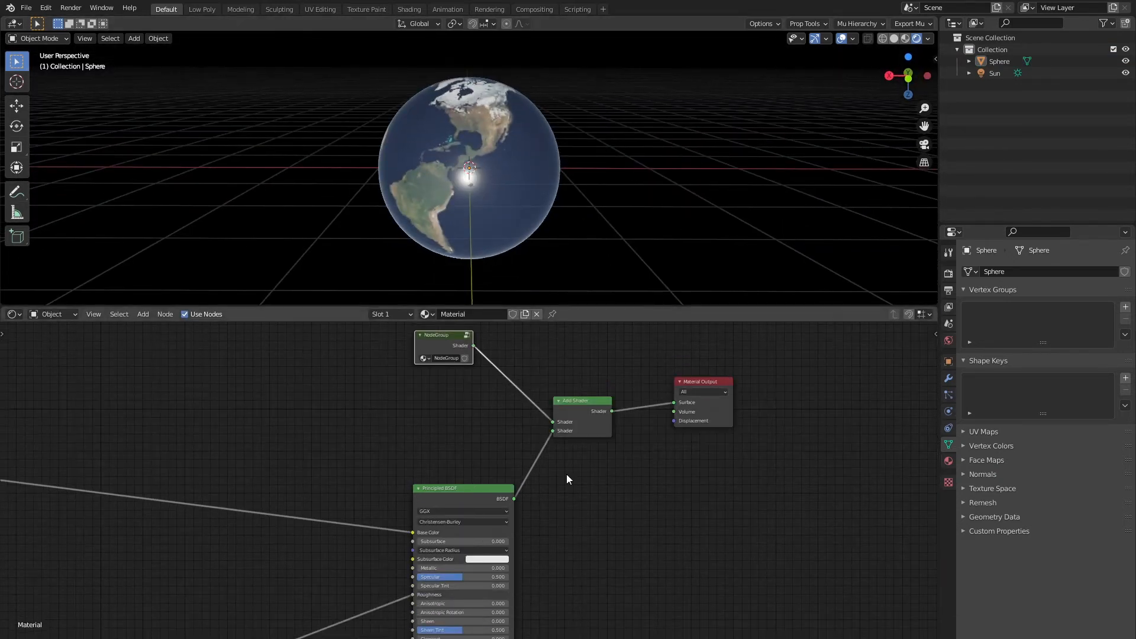
pyautogui.moveTo(593, 543); pyautogui.dragTo(580, 448, button='middle')
pyautogui.scroll(-9, 571, 478)
pyautogui.moveTo(335, 467); pyautogui.dragTo(463, 458, button='middle')
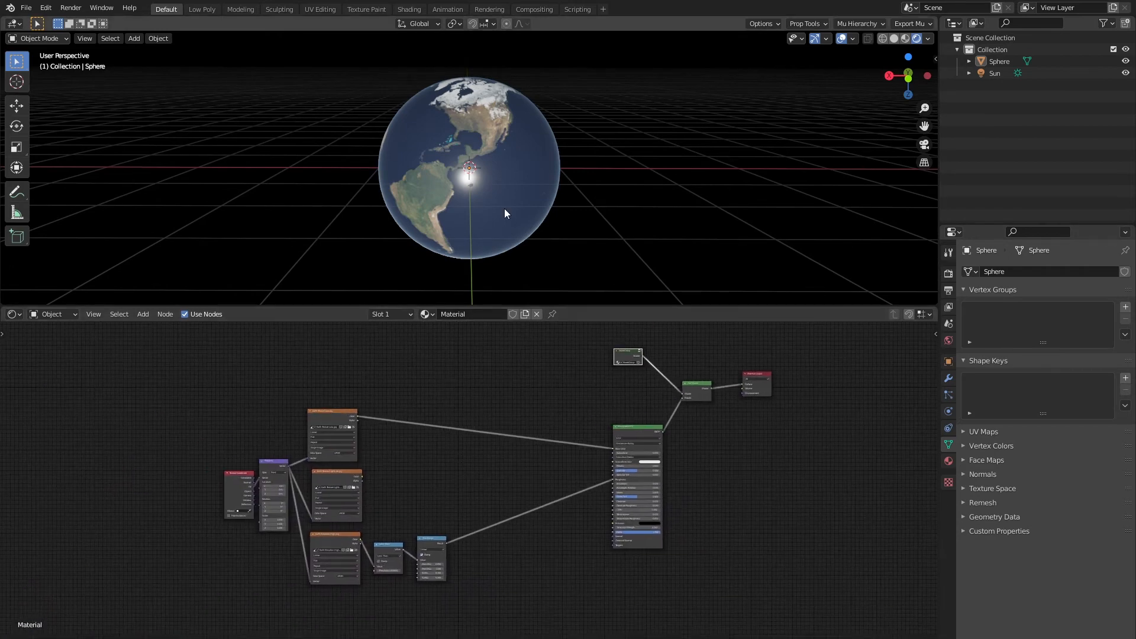
pyautogui.moveTo(505, 209); pyautogui.dragTo(383, 157, button='middle')
pyautogui.moveTo(529, 143); pyautogui.dragTo(467, 142, button='middle')
pyautogui.moveTo(538, 141); pyautogui.dragTo(551, 174, button='middle')
# - Add a Diffuse BSDF node beside the Earth Texture Lights image texture
pyautogui.scroll(3, 515, 432)
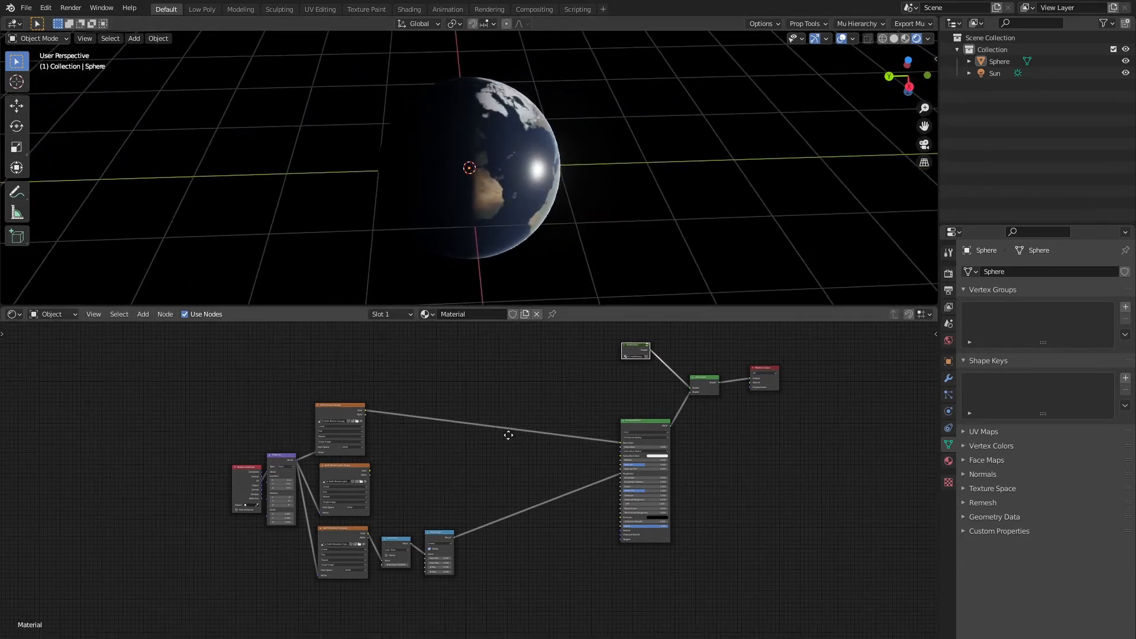
pyautogui.moveTo(493, 413); pyautogui.dragTo(589, 475, button='middle')
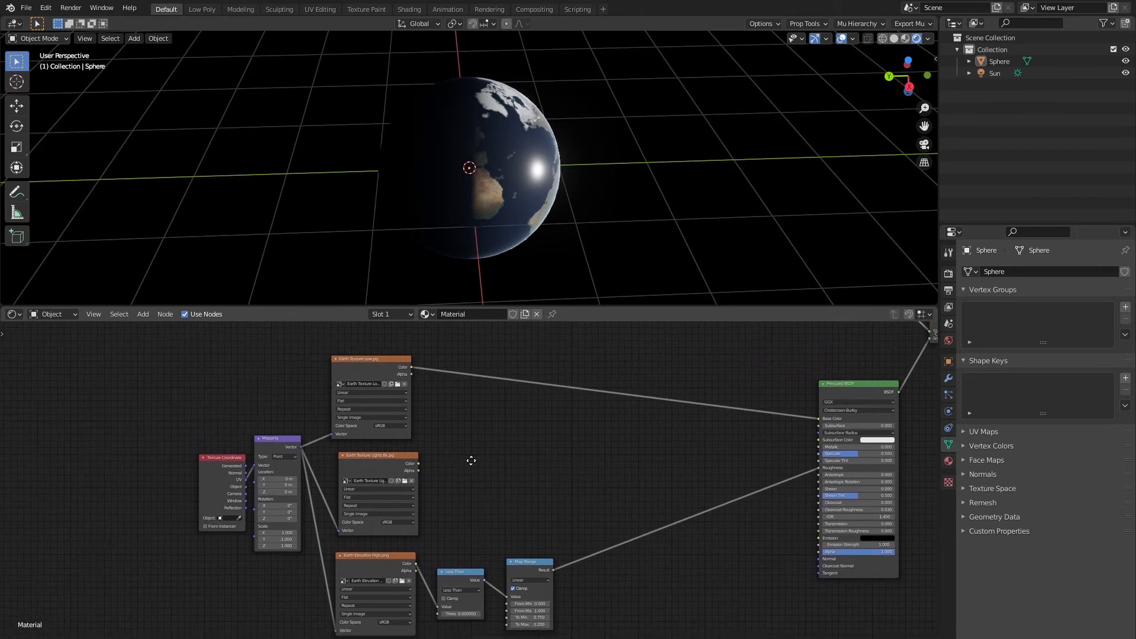
pyautogui.hotkey('shift', 'a')
pyautogui.click(538, 420)
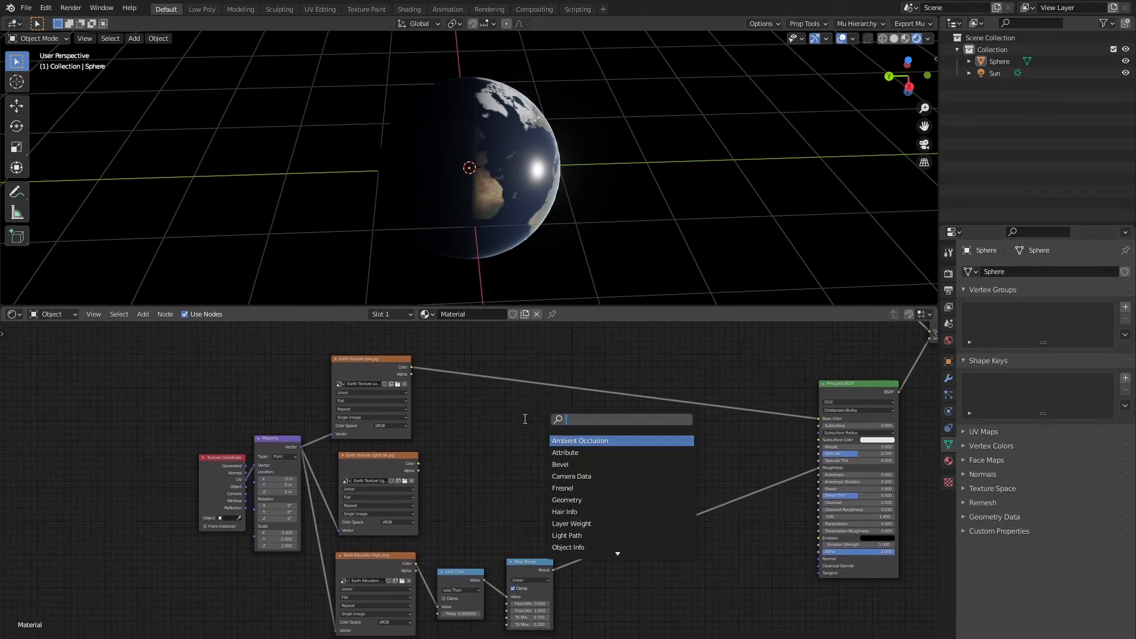
pyautogui.write('diff')
pyautogui.press('Return')
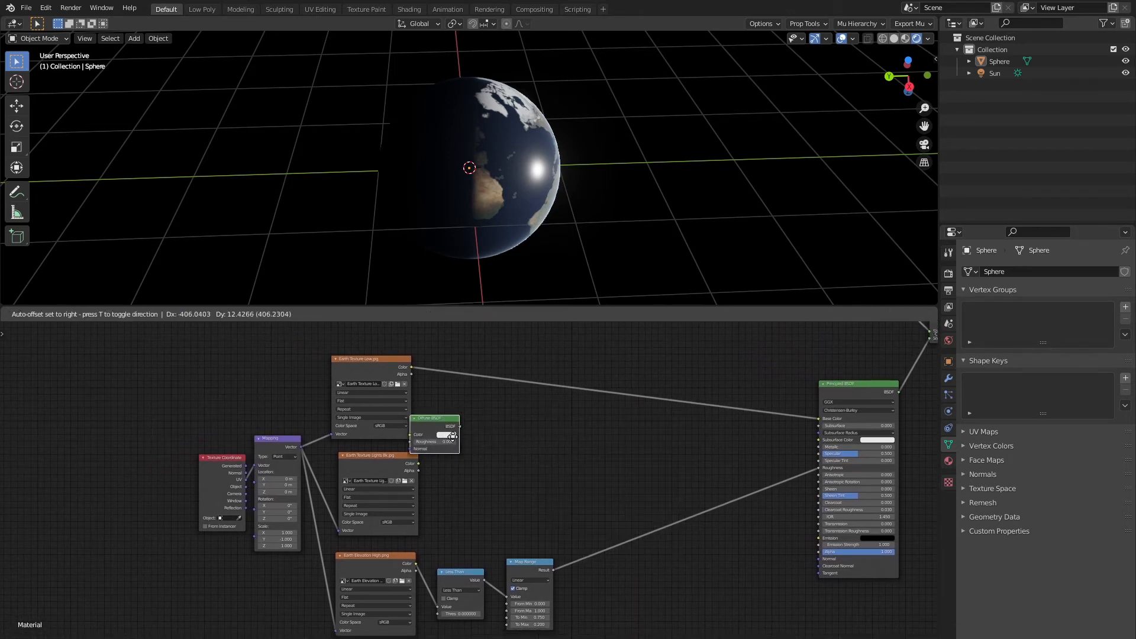
pyautogui.click(504, 471)
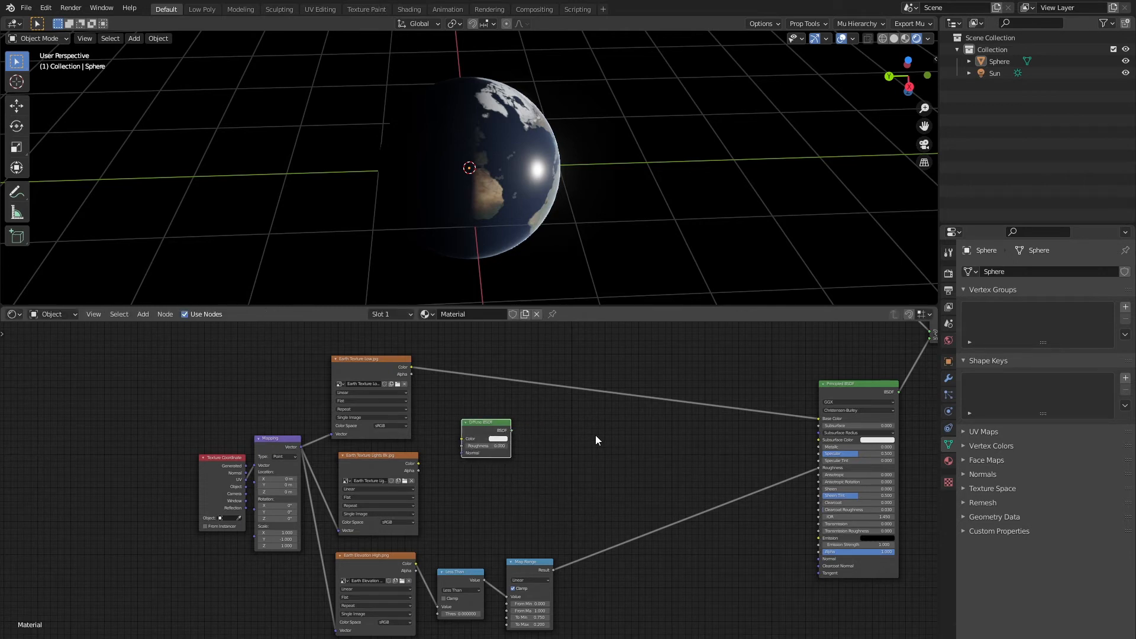
pyautogui.hotkey('shift', 'a')
pyautogui.click(556, 438)
pyautogui.write('shader')
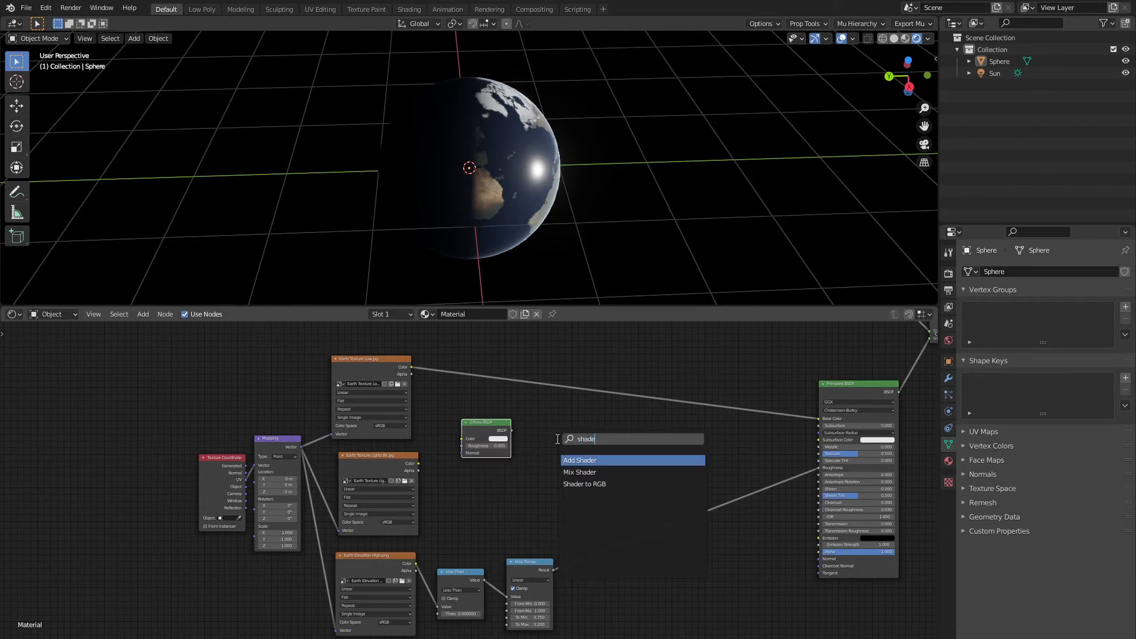
pyautogui.press('Return')
pyautogui.click(557, 438)
pyautogui.press('x')
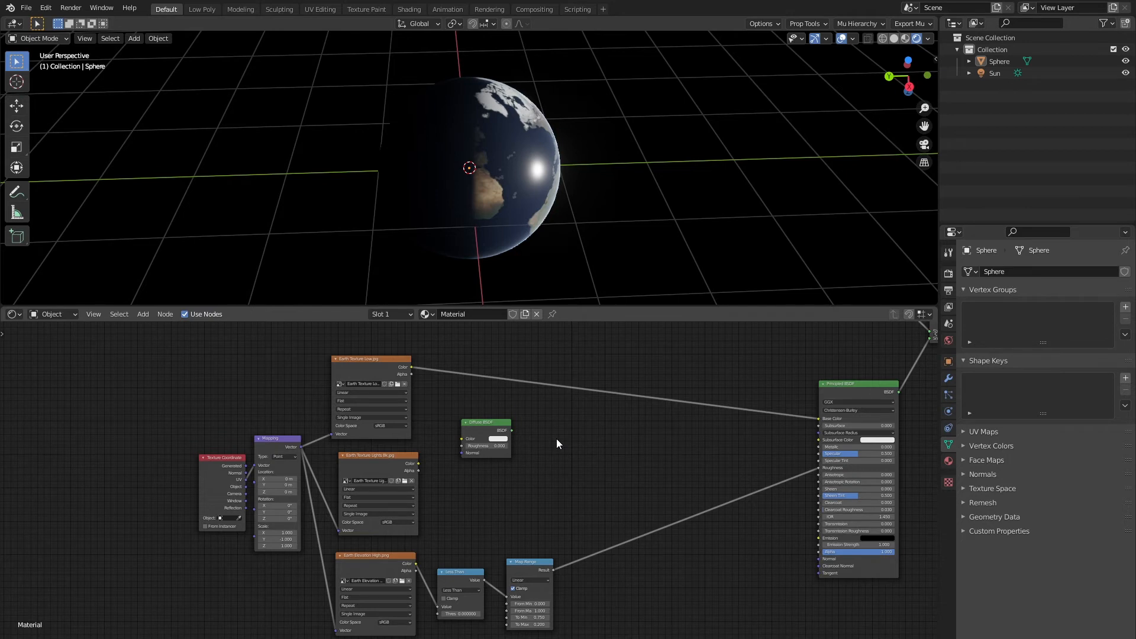
# - Add a Shader to RGB node beside the Diffuse BSDF, connect the BSDF output to it, and preview its Color on the sphere
pyautogui.hotkey('shift', 'a')
pyautogui.click(556, 439)
pyautogui.write('hader')
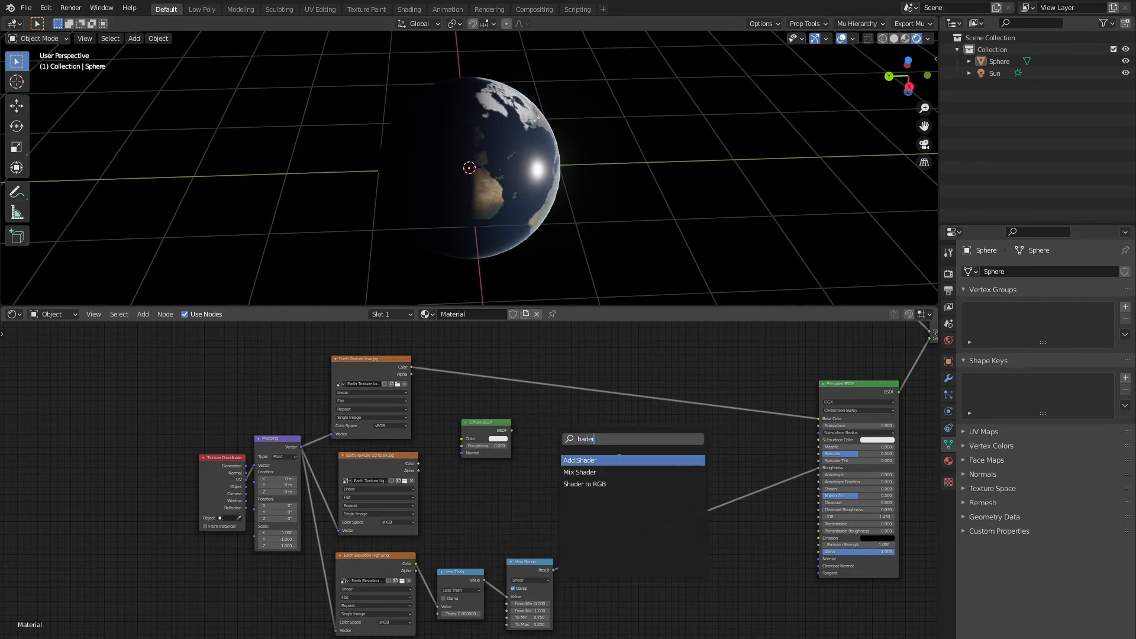
pyautogui.press('Down')
pyautogui.press('Down')
pyautogui.press('Return')
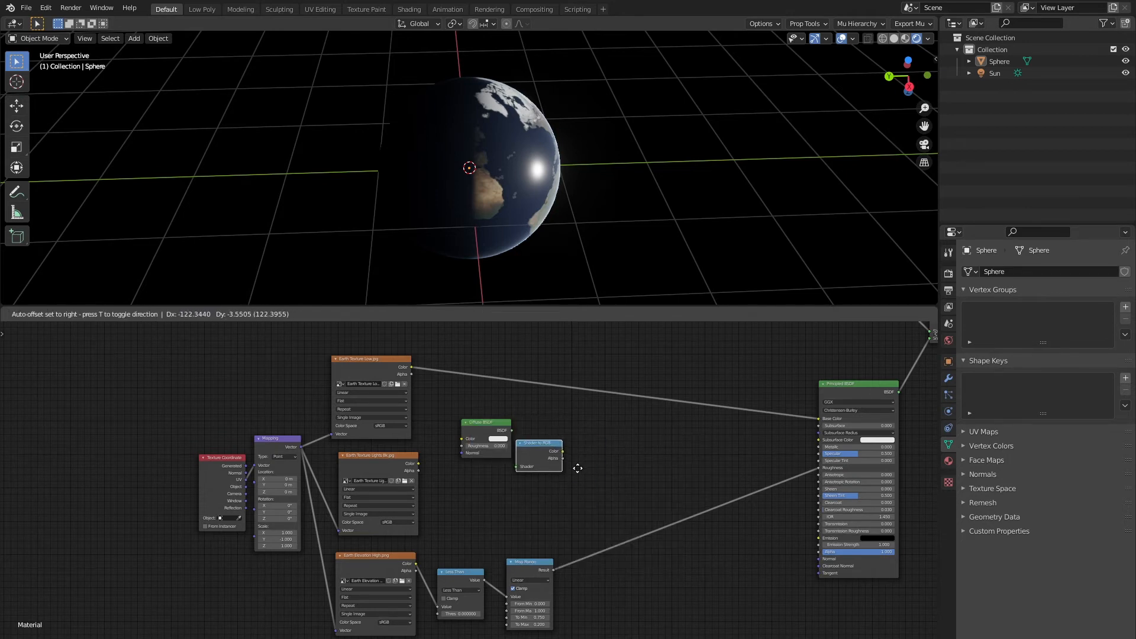
pyautogui.click(550, 438)
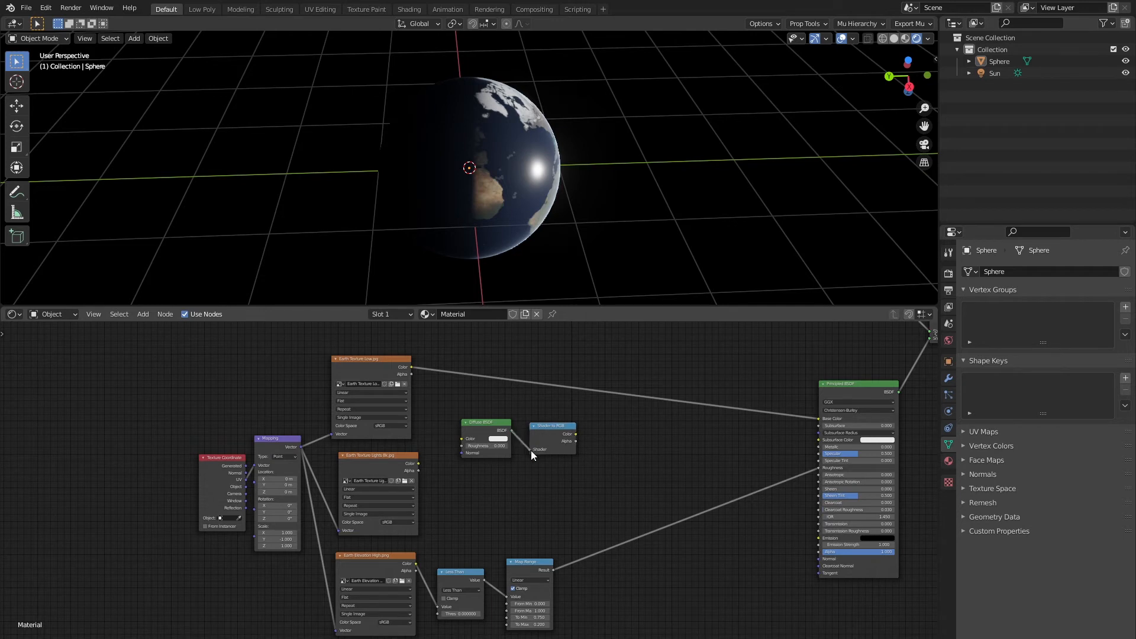
pyautogui.moveTo(542, 428); pyautogui.dragTo(524, 429)
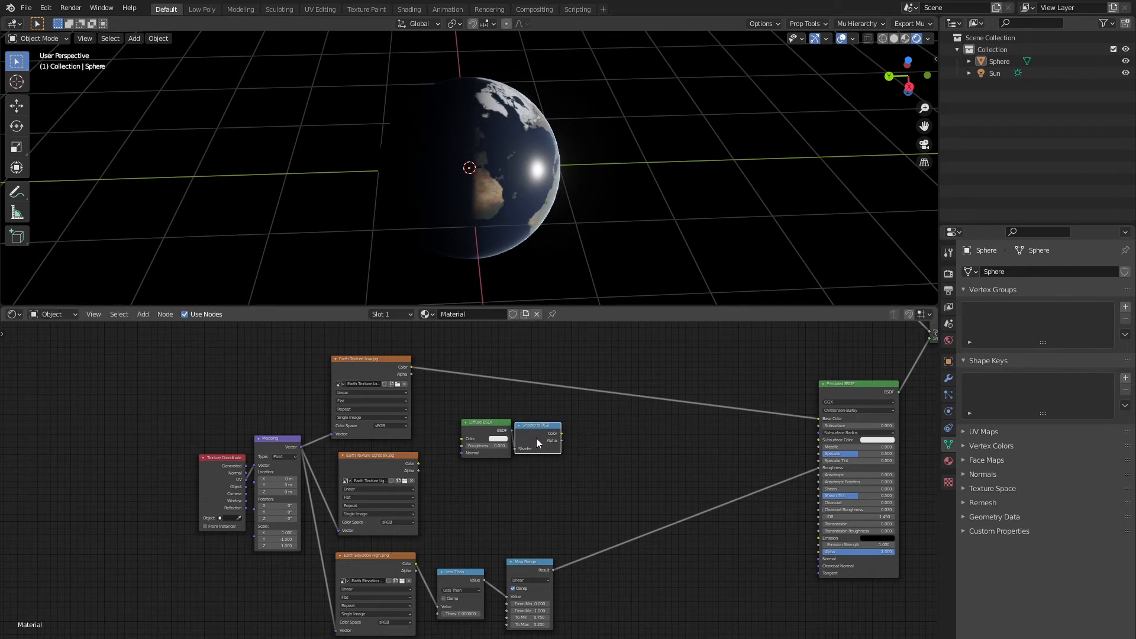
pyautogui.keyDown('ctrl'); pyautogui.keyDown('shift'); pyautogui.click(557, 433); pyautogui.keyUp('shift'); pyautogui.keyUp('ctrl')
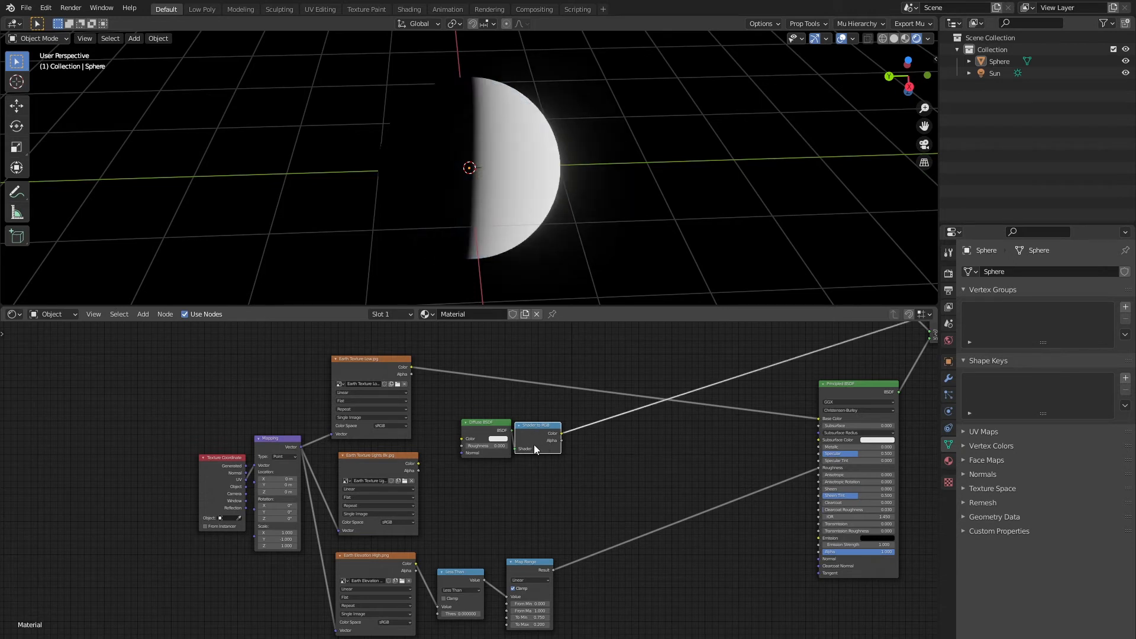
# - Rearrange the node layout so the Diffuse BSDF and Shader to RGB pair sits between the Earth Texture Low and Earth Texture Lights nodes
pyautogui.scroll(4, 500, 481)
pyautogui.moveTo(502, 466); pyautogui.dragTo(536, 489, button='middle')
pyautogui.moveTo(377, 340); pyautogui.dragTo(386, 326)
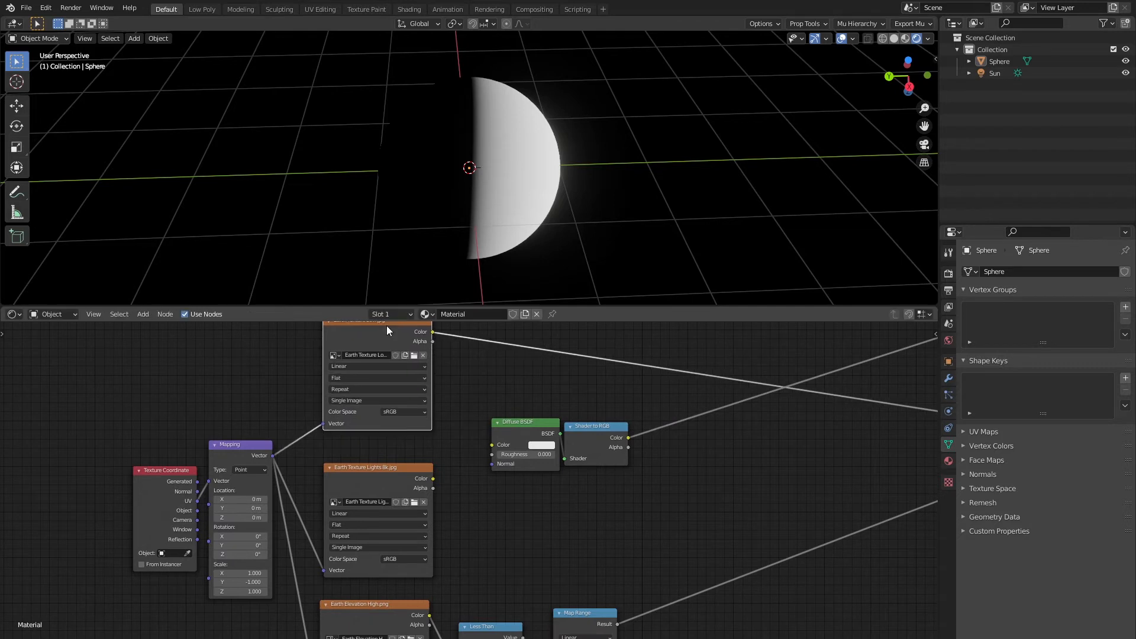
pyautogui.moveTo(461, 476); pyautogui.dragTo(450, 434, button='middle')
pyautogui.moveTo(490, 452); pyautogui.dragTo(617, 365)
pyautogui.press('g')
pyautogui.click(369, 466)
pyautogui.click(378, 442)
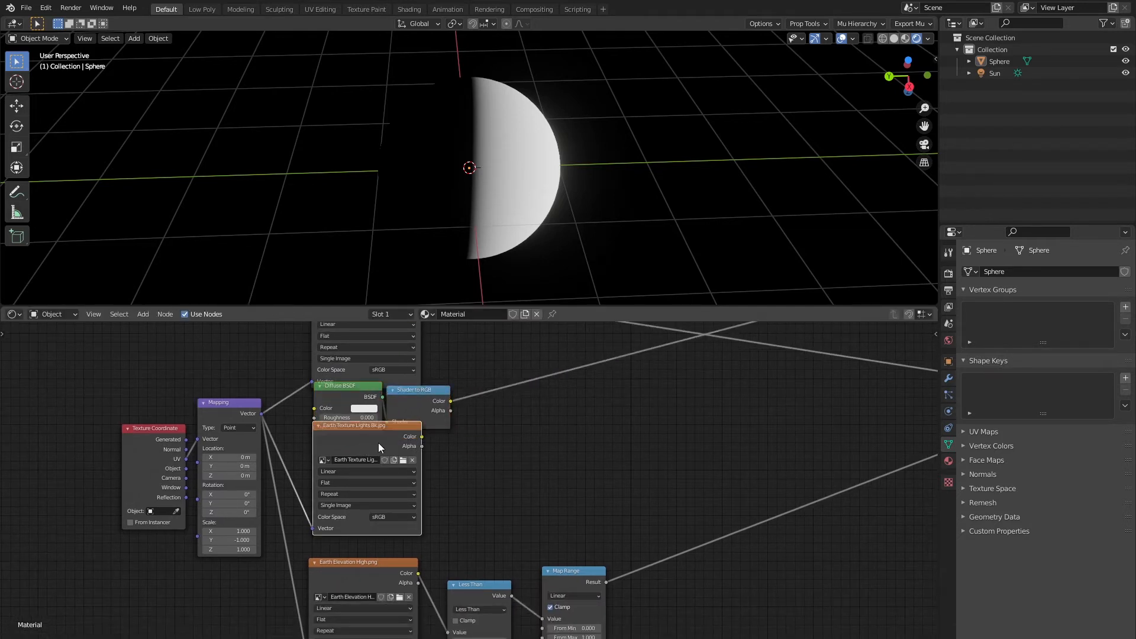
pyautogui.press('g')
pyautogui.click(389, 445)
# - Move the Earth Elevation High, Less Than and Map Range nodes lower, and shift Earth Texture Lights slightly down into the freed space
pyautogui.scroll(-6, 496, 483)
pyautogui.moveTo(496, 482); pyautogui.dragTo(448, 387, button='middle')
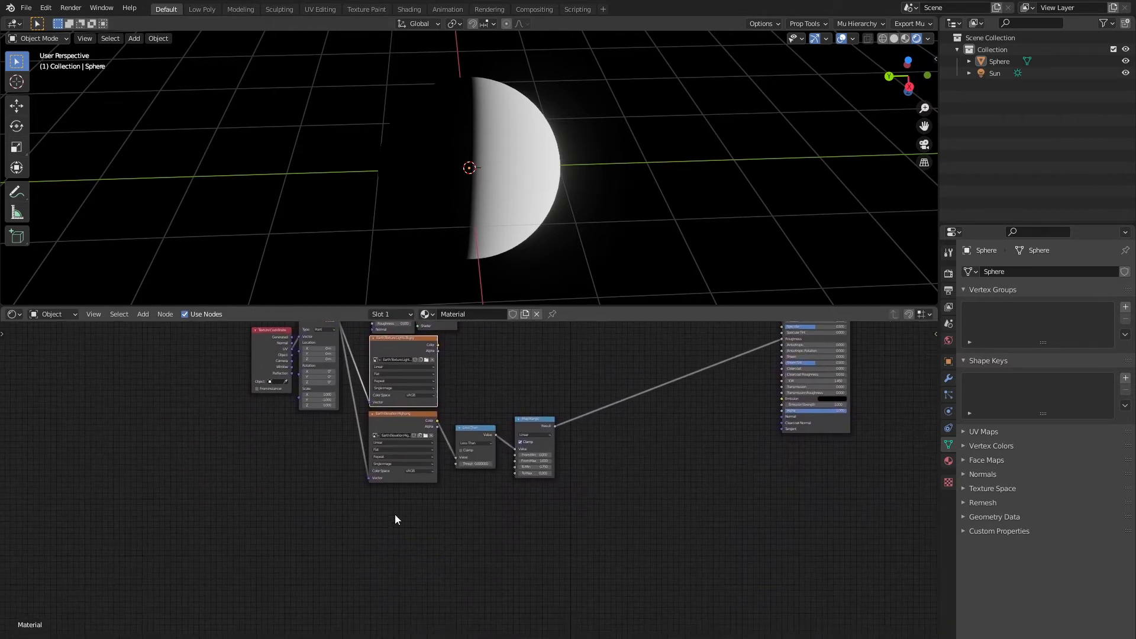
pyautogui.moveTo(390, 524); pyautogui.dragTo(595, 414)
pyautogui.press('g')
pyautogui.click(546, 472)
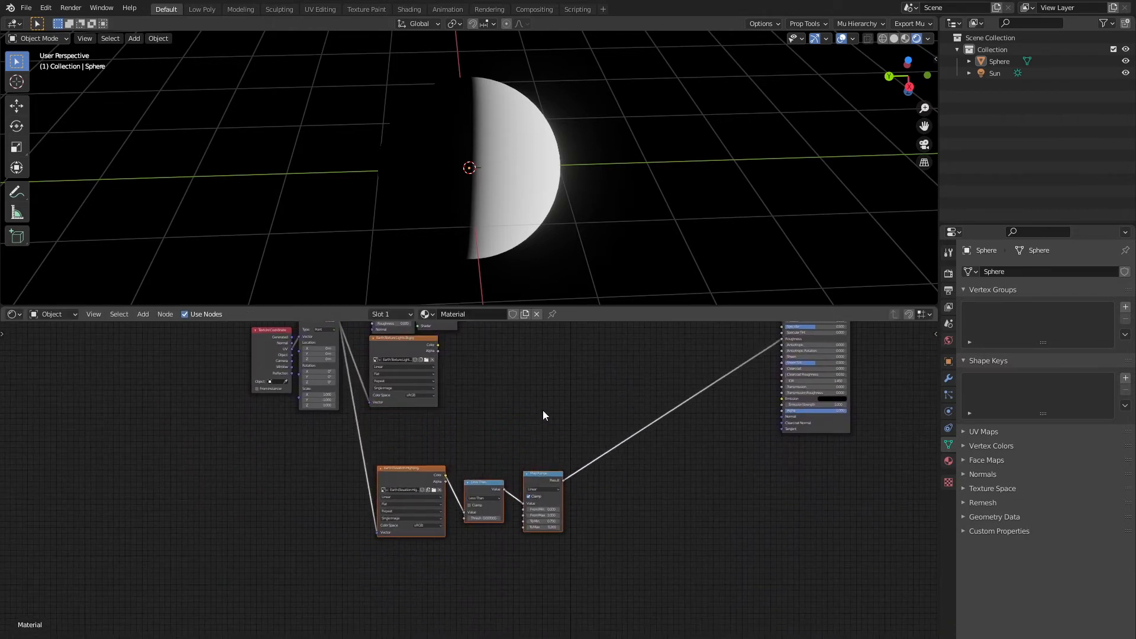
pyautogui.moveTo(488, 428); pyautogui.dragTo(468, 532, button='middle')
pyautogui.moveTo(393, 507); pyautogui.dragTo(400, 399)
# - Add a MixRGB node after the Shader to RGB node and route its Color to the sphere preview
pyautogui.scroll(1, 500, 448)
pyautogui.scroll(1, 314, 418)
pyautogui.moveTo(552, 443); pyautogui.dragTo(502, 510, button='middle')
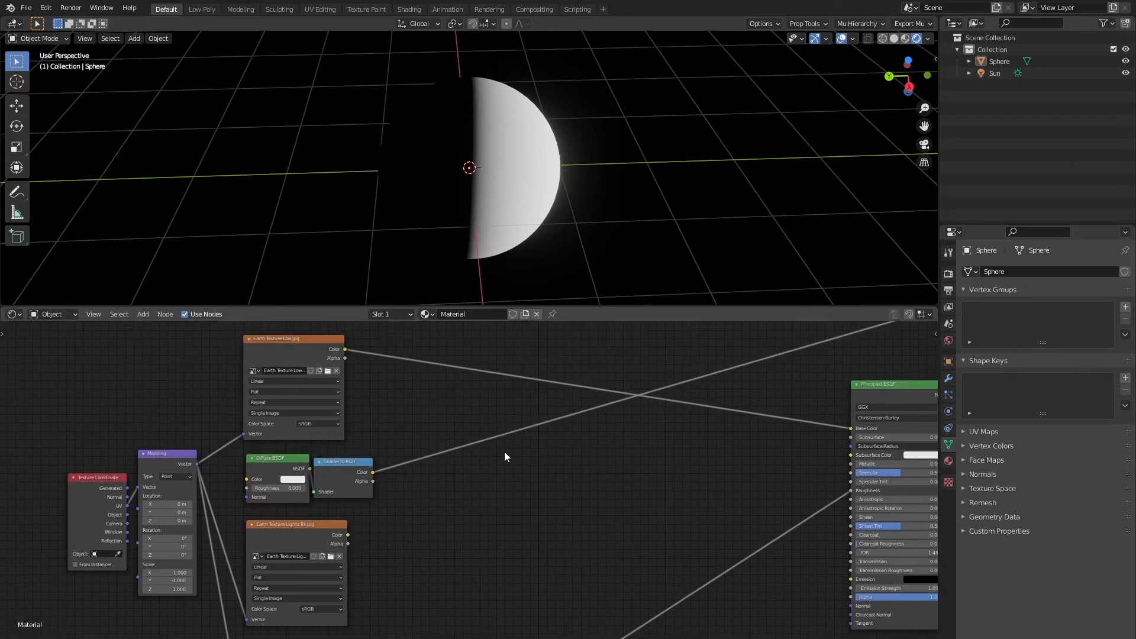
pyautogui.hotkey('shift', 'a')
pyautogui.click(541, 459)
pyautogui.write('mix')
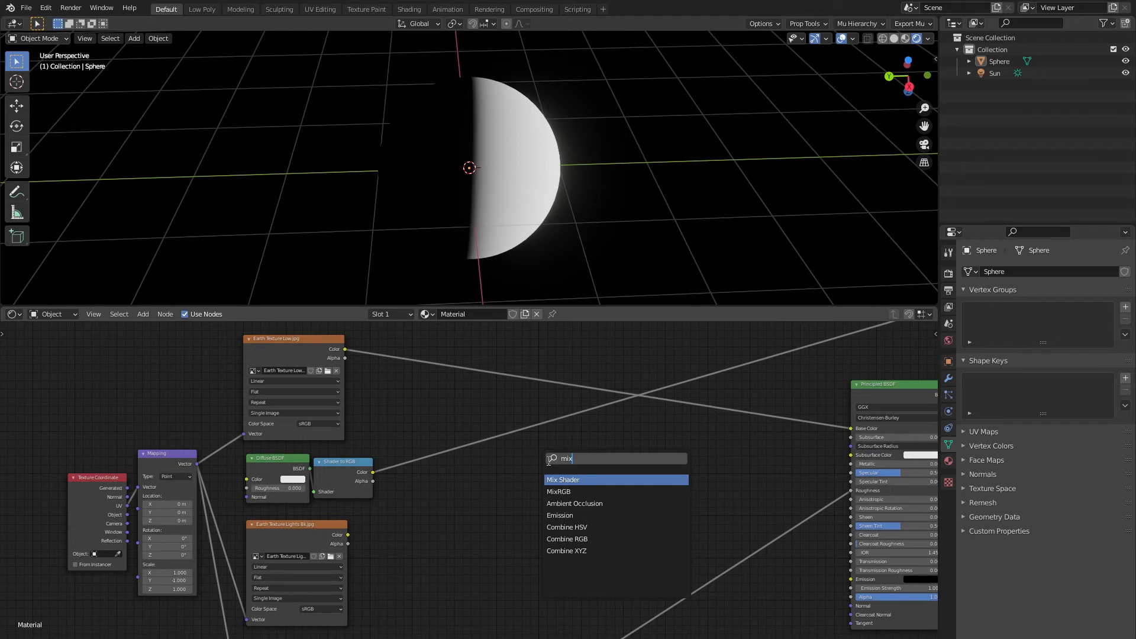
pyautogui.press('Down')
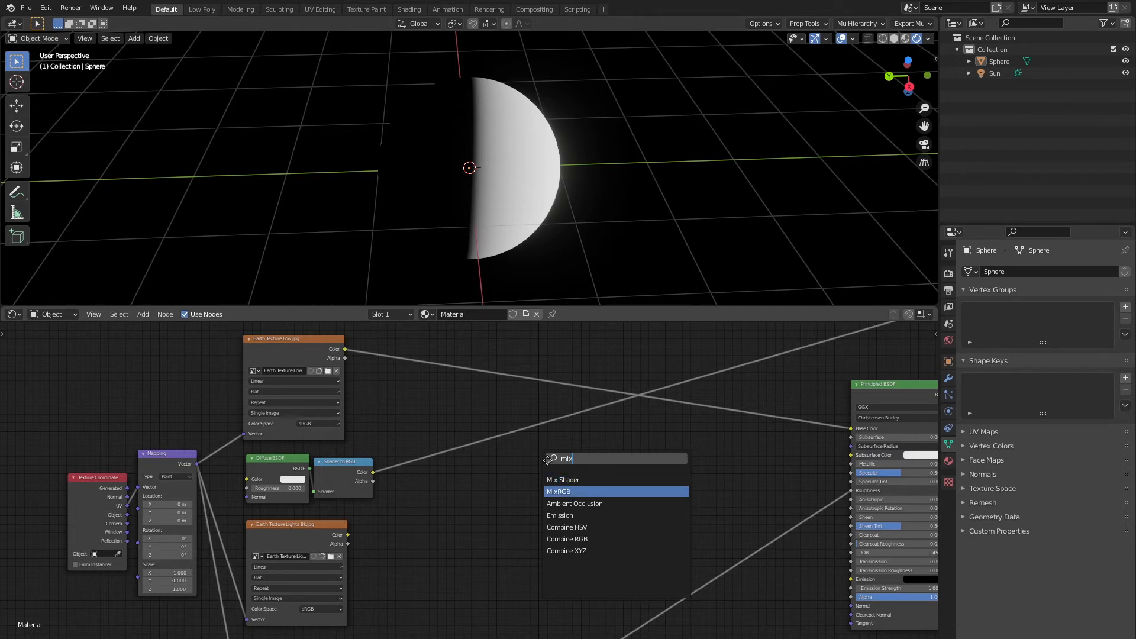
pyautogui.press('Return')
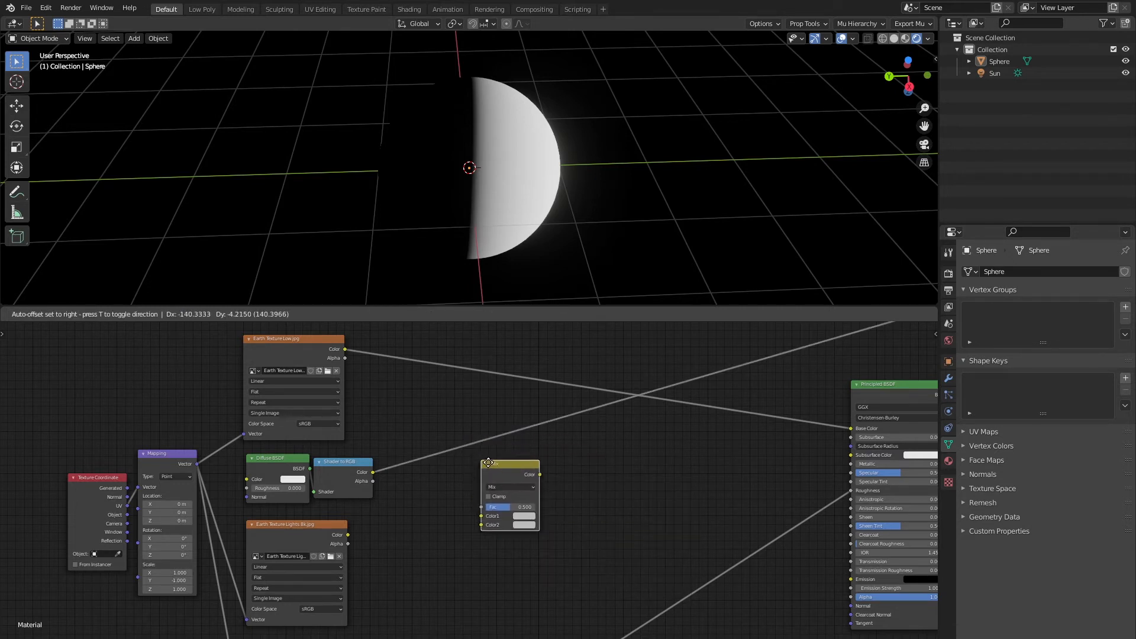
pyautogui.click(478, 439)
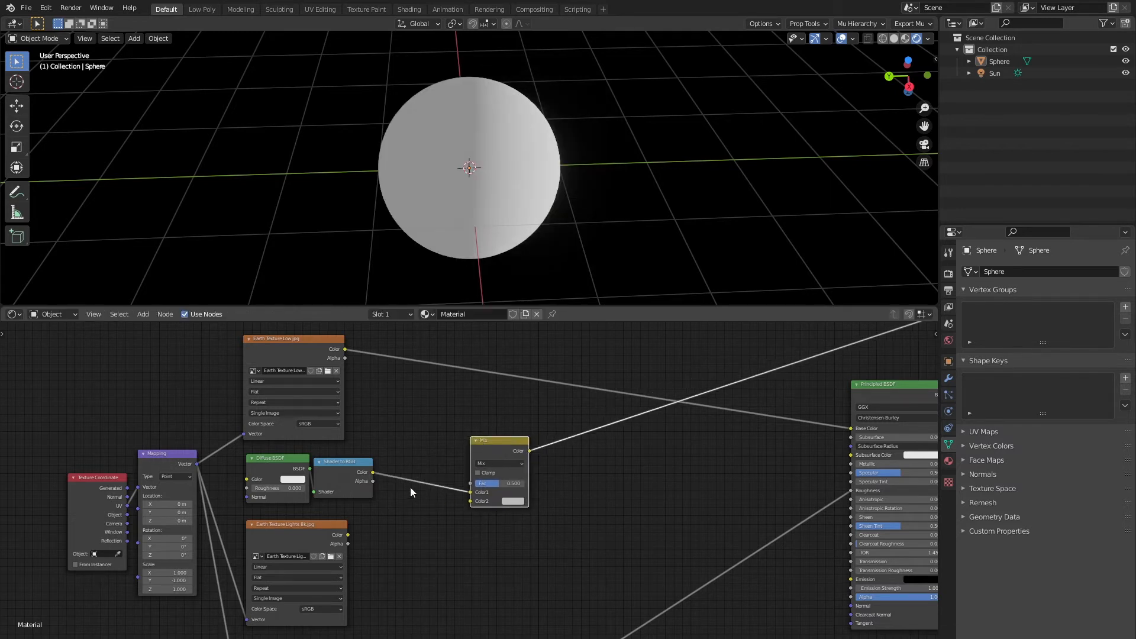
# - Connect Shader to RGB to the Mix node's Fac, Earth Texture Lights to Color2 and Earth Texture Low to Color1
pyautogui.moveTo(372, 472); pyautogui.dragTo(471, 484)
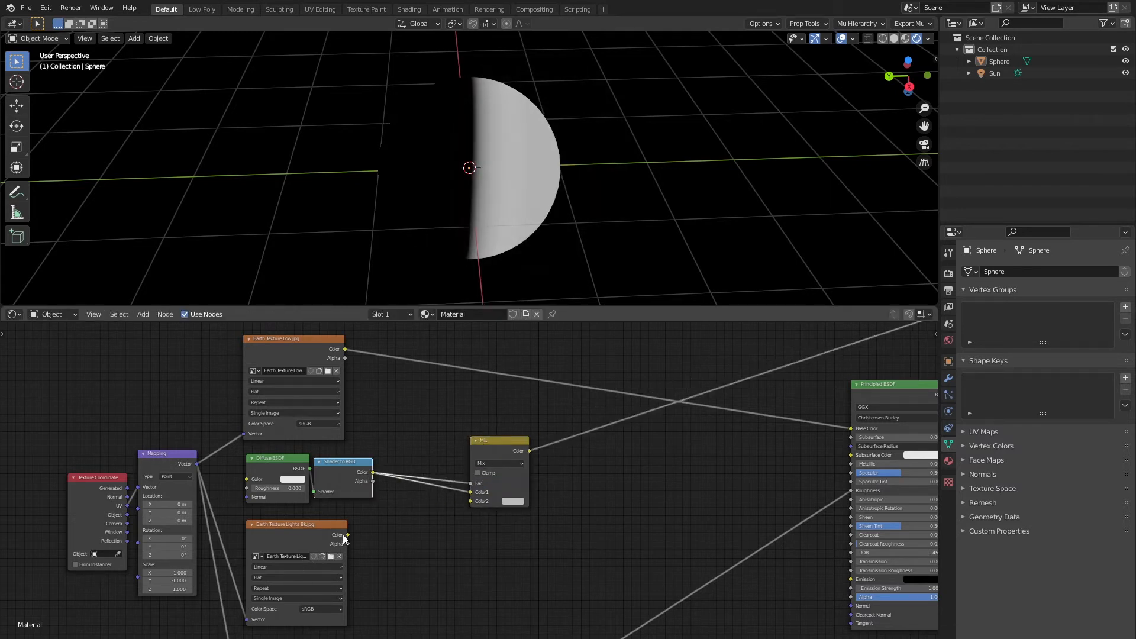
pyautogui.moveTo(348, 534); pyautogui.dragTo(471, 502)
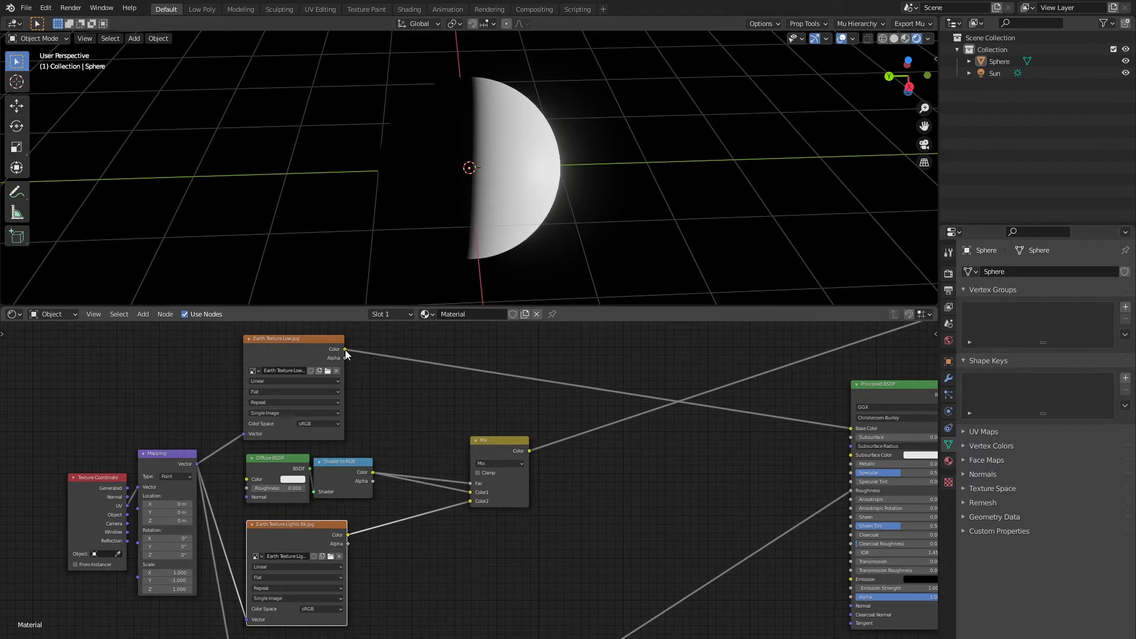
pyautogui.moveTo(346, 350); pyautogui.dragTo(471, 492)
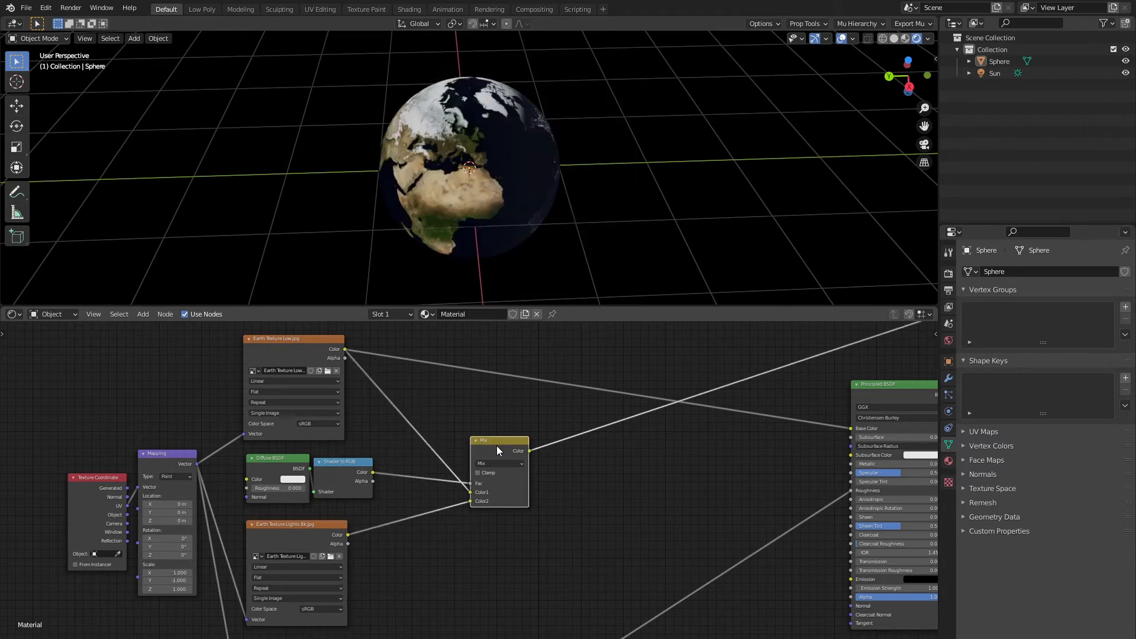
pyautogui.moveTo(496, 446); pyautogui.dragTo(449, 442)
# - Examine how the day and night textures are distributed over the sphere's lit and dark sides
pyautogui.moveTo(504, 213); pyautogui.dragTo(581, 141, button='middle')
pyautogui.scroll(3, 552, 113)
pyautogui.scroll(-4, 531, 176)
pyautogui.moveTo(532, 175); pyautogui.dragTo(509, 152, button='middle')
pyautogui.scroll(4, 499, 152)
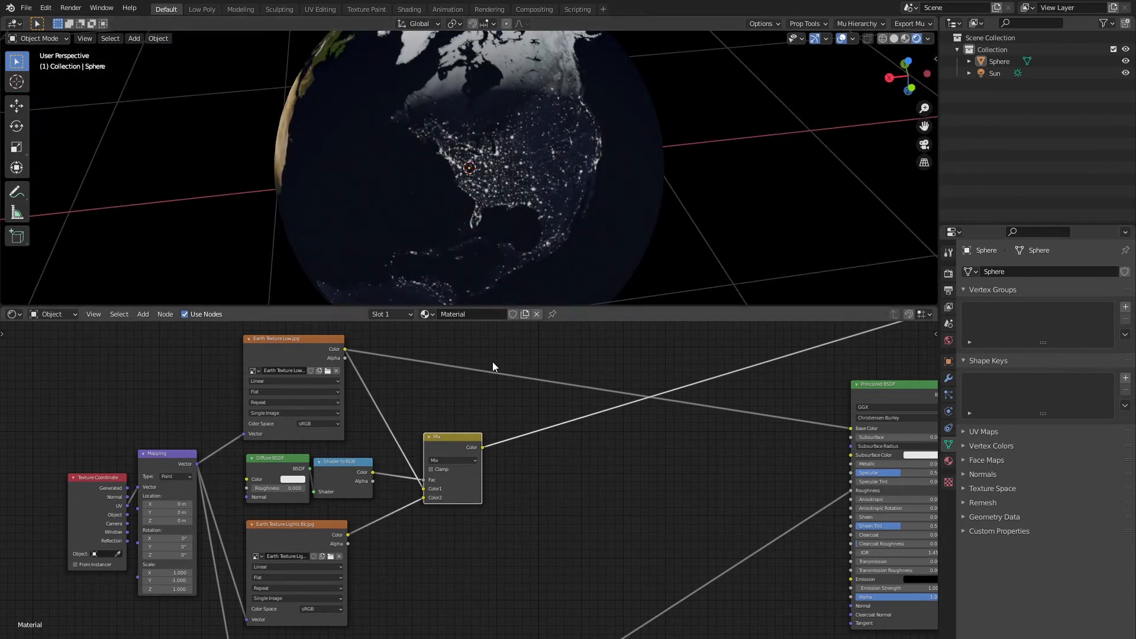
pyautogui.moveTo(566, 508); pyautogui.dragTo(539, 487, button='middle')
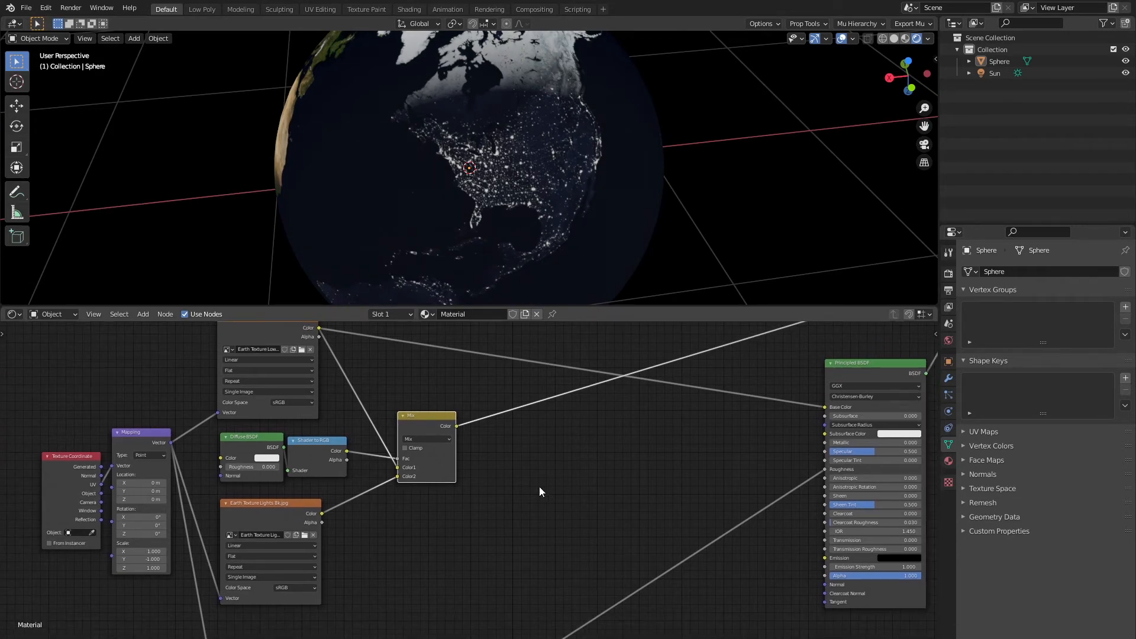
pyautogui.scroll(-5, 477, 237)
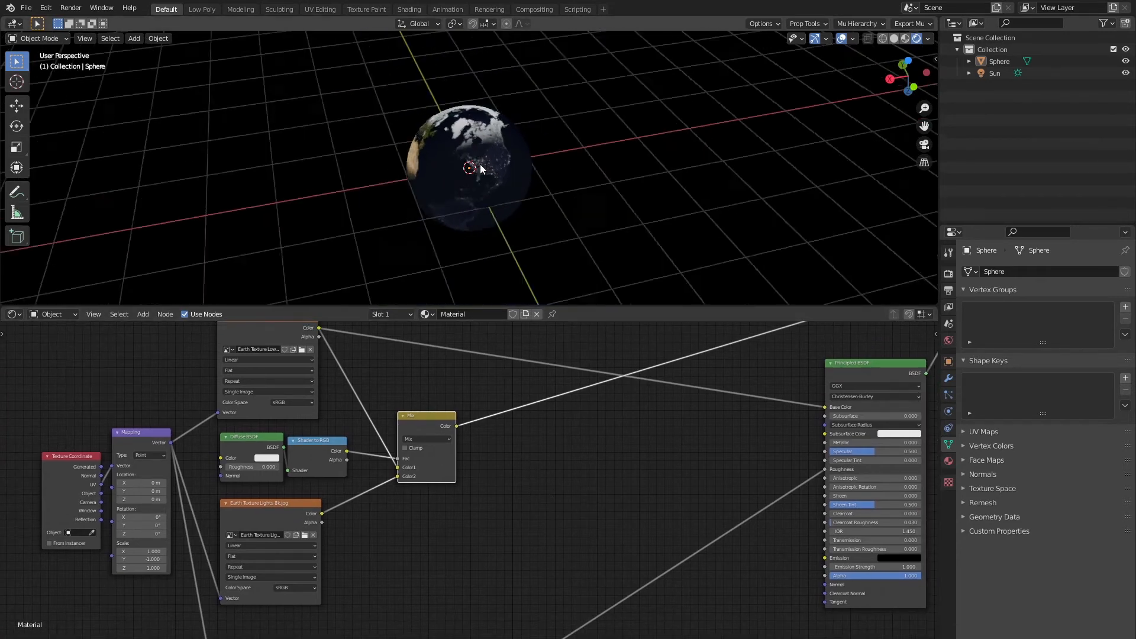
pyautogui.moveTo(481, 165); pyautogui.dragTo(495, 129, button='middle')
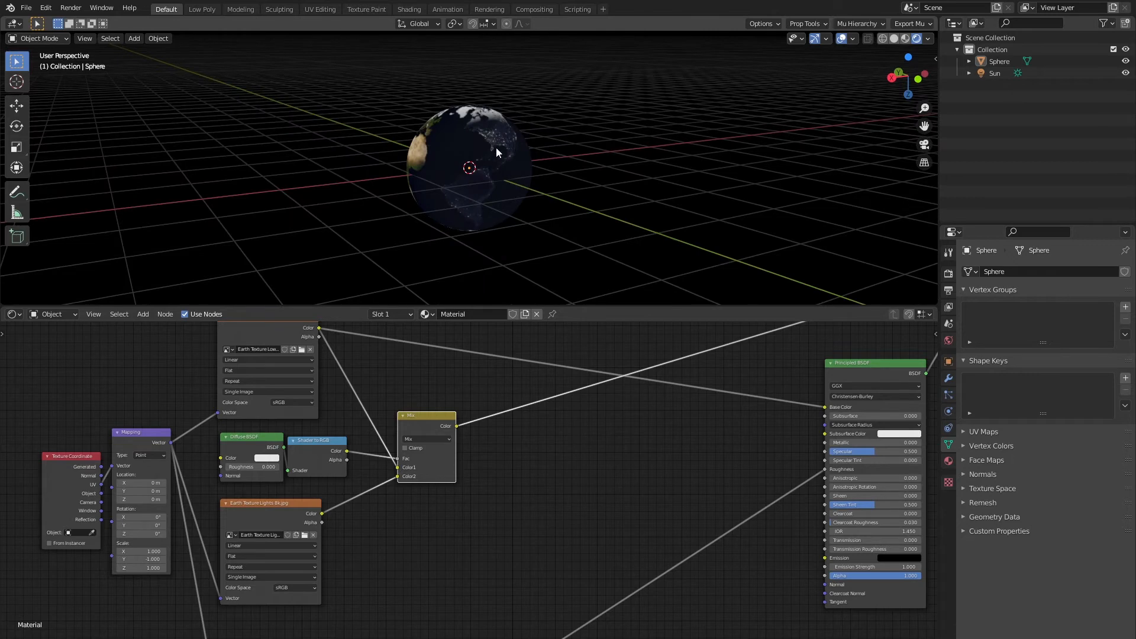
pyautogui.moveTo(494, 172)
pyautogui.mouseDown(button='middle')
pyautogui.moveTo(616, 187)
pyautogui.moveTo(489, 175)
pyautogui.mouseUp(button='middle')
pyautogui.scroll(5, 489, 175)
# - Nudge the Mix node closer to the Principled BSDF and add a Math node between the two
pyautogui.moveTo(533, 526); pyautogui.dragTo(476, 483, button='middle')
pyautogui.moveTo(363, 373); pyautogui.dragTo(377, 362)
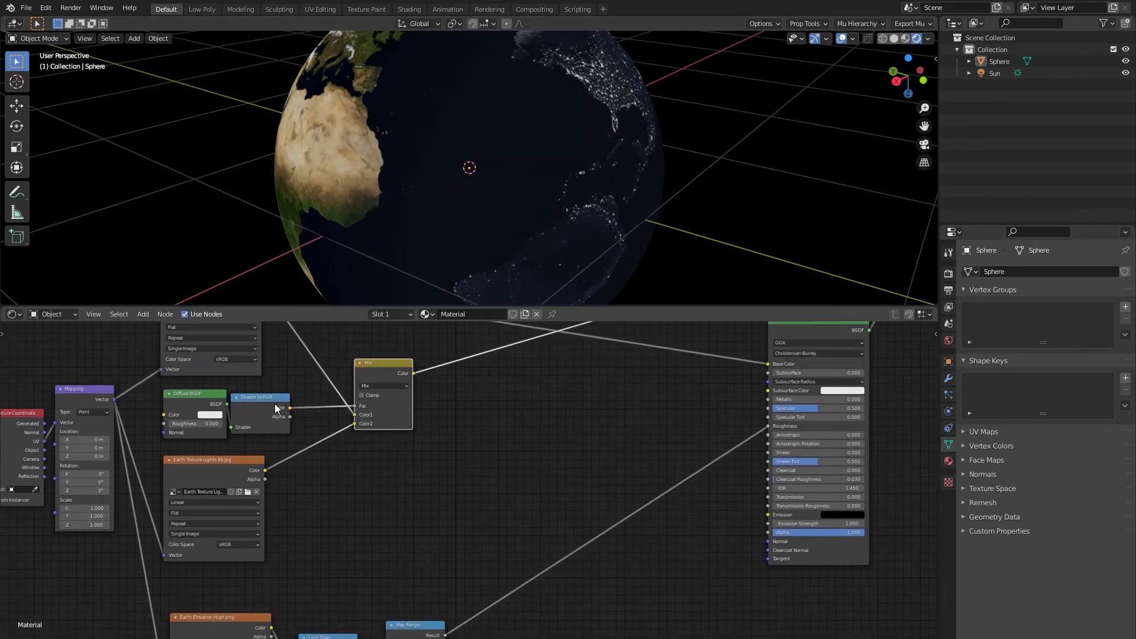
pyautogui.moveTo(516, 427); pyautogui.dragTo(479, 425, button='middle')
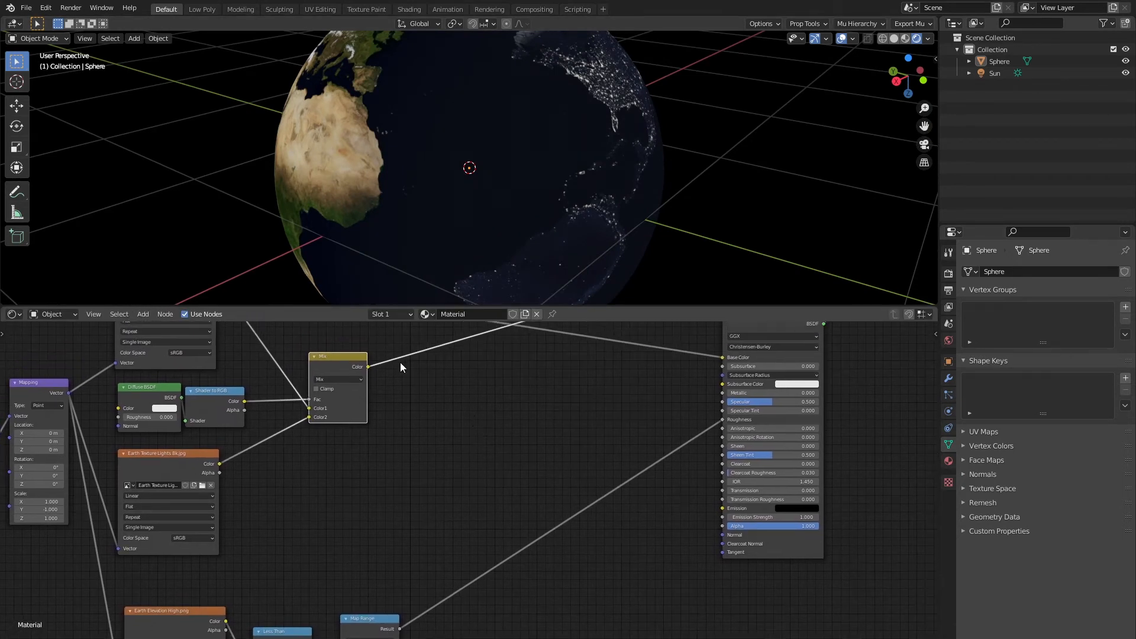
pyautogui.moveTo(547, 438); pyautogui.dragTo(506, 518, button='middle')
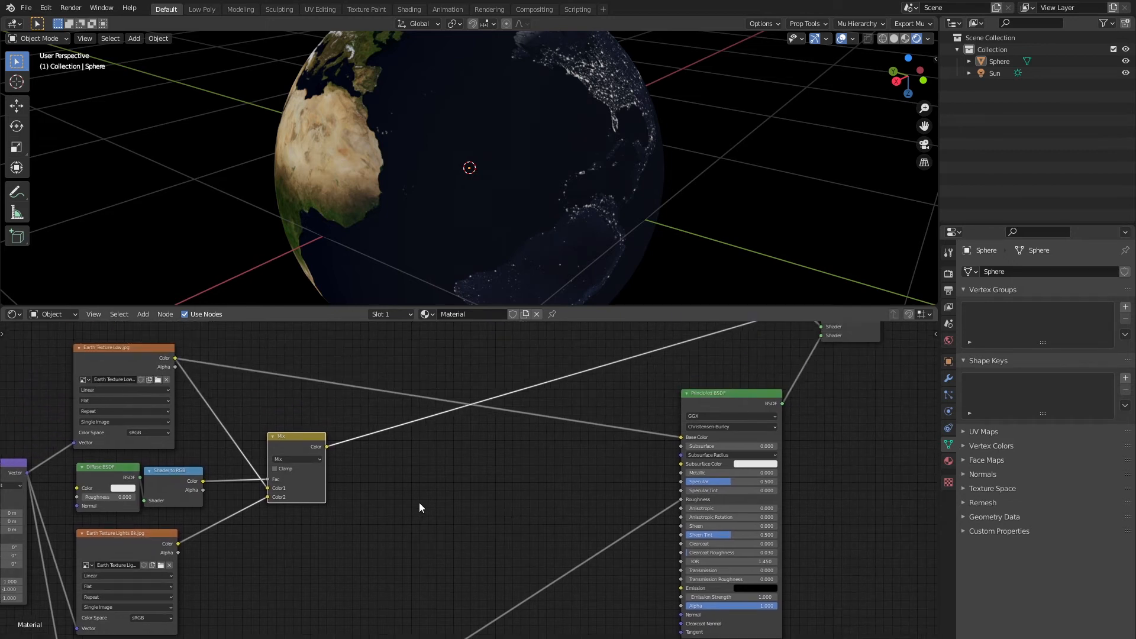
pyautogui.moveTo(419, 503); pyautogui.dragTo(497, 462, button='middle')
pyautogui.hotkey('shift', 'a')
pyautogui.click(463, 456)
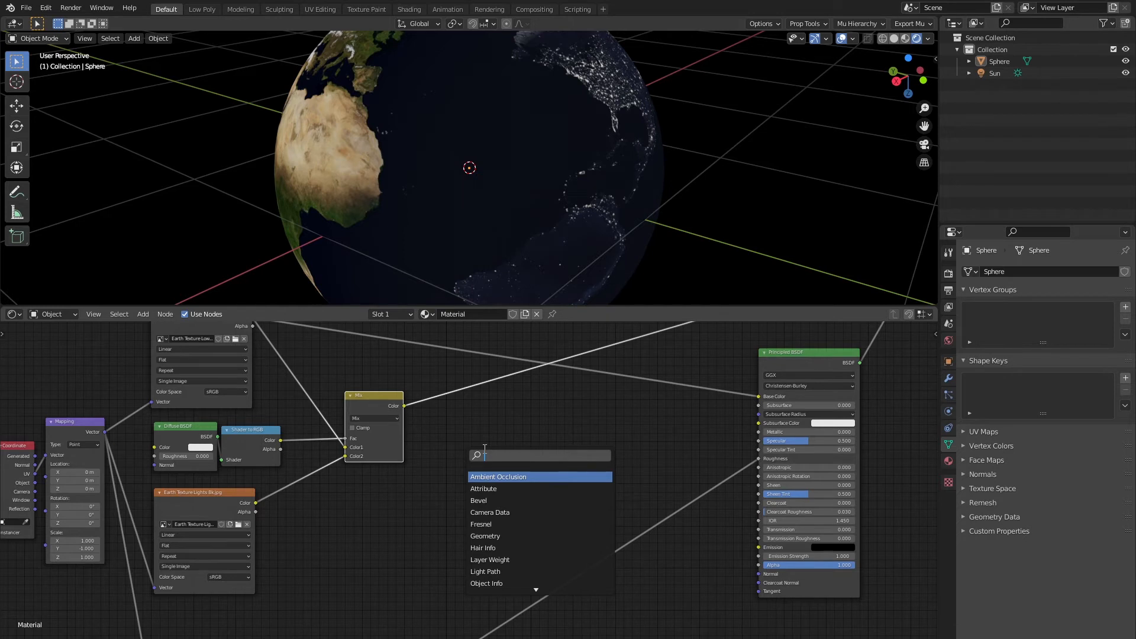
pyautogui.write('mul')
pyautogui.press('BackSpace')
pyautogui.press('BackSpace')
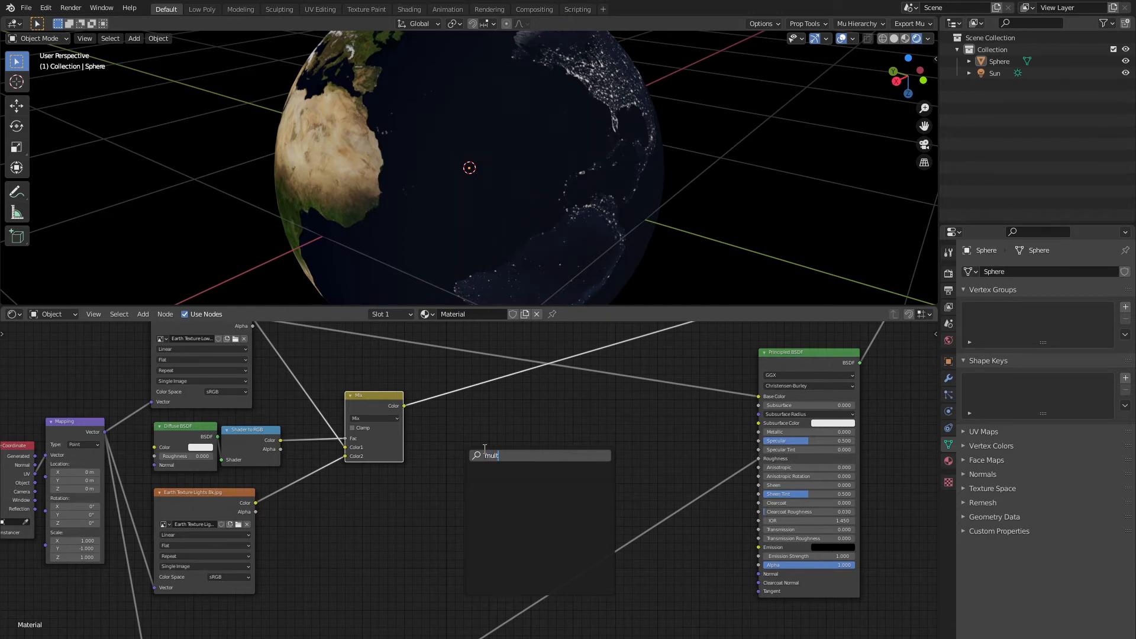
pyautogui.write('ath')
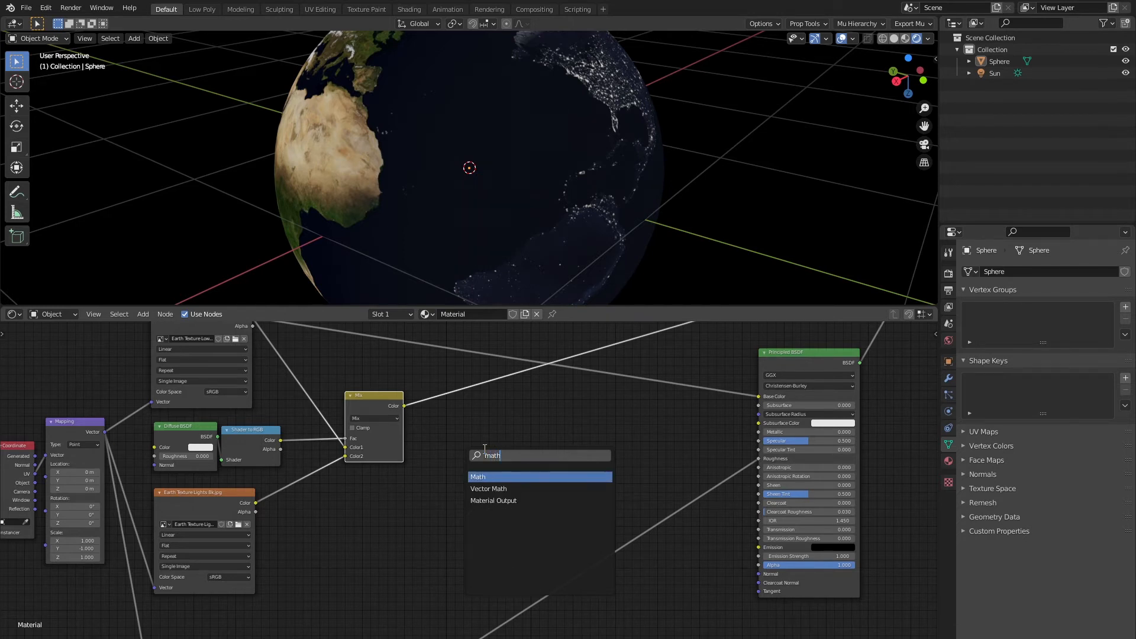
pyautogui.press('Return')
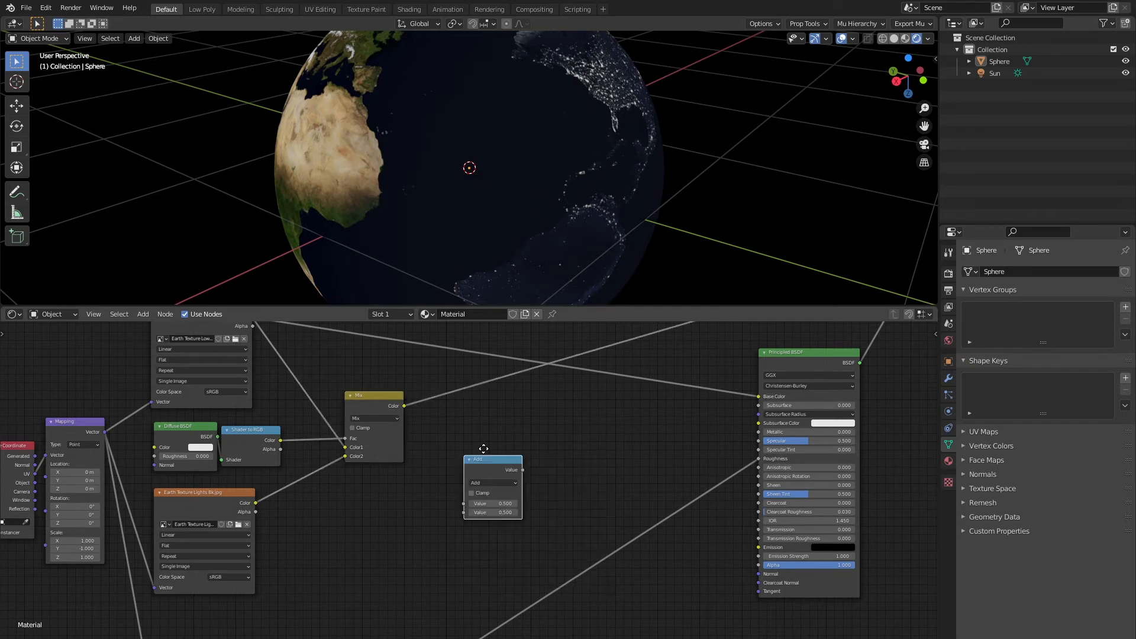
pyautogui.click(399, 478)
# - Set the Math node to Multiply and feed its two Value inputs from the Mix and Shader to RGB Color outputs
pyautogui.click(408, 510)
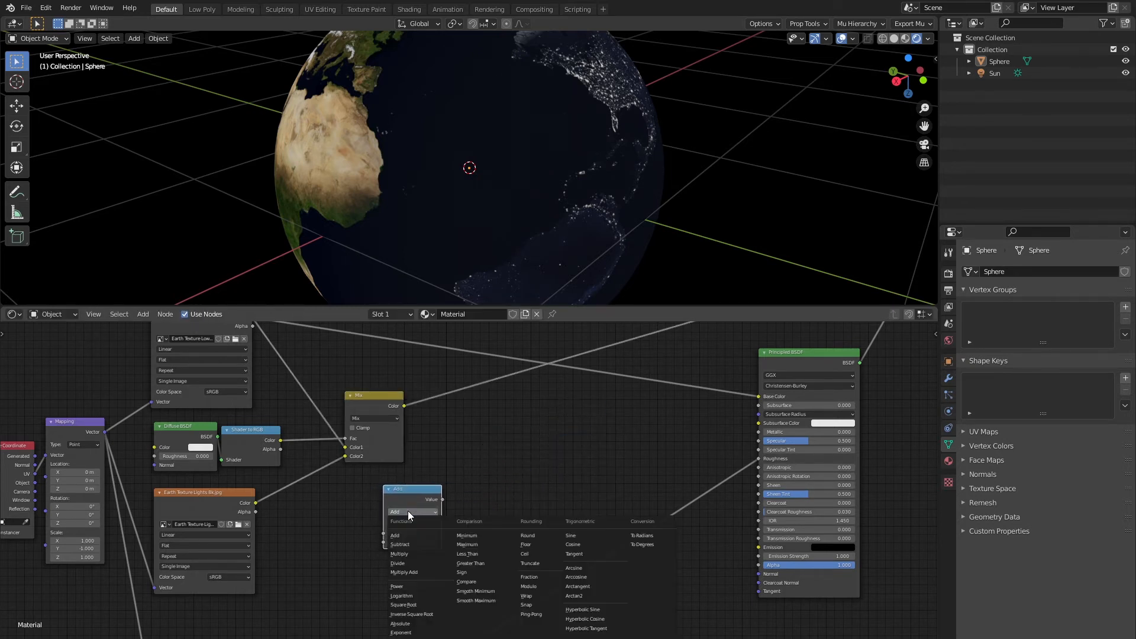
pyautogui.click(418, 528)
pyautogui.moveTo(419, 490); pyautogui.dragTo(465, 482)
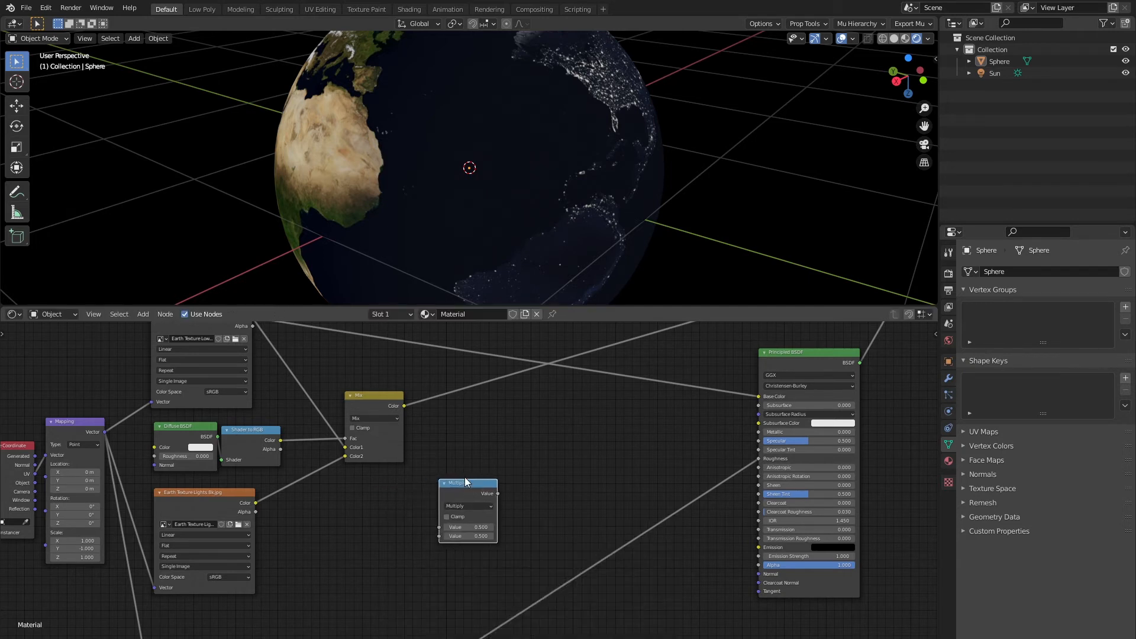
pyautogui.moveTo(431, 524); pyautogui.dragTo(434, 525)
pyautogui.moveTo(280, 441); pyautogui.dragTo(364, 506)
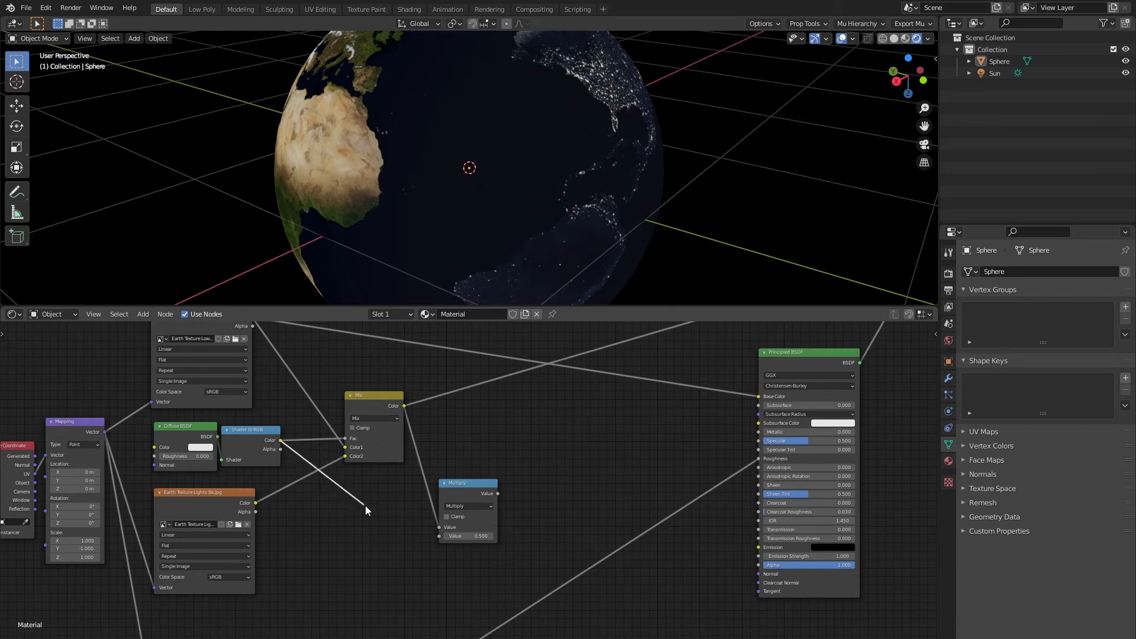
pyautogui.moveTo(423, 535); pyautogui.dragTo(439, 538)
pyautogui.moveTo(464, 488); pyautogui.dragTo(474, 482)
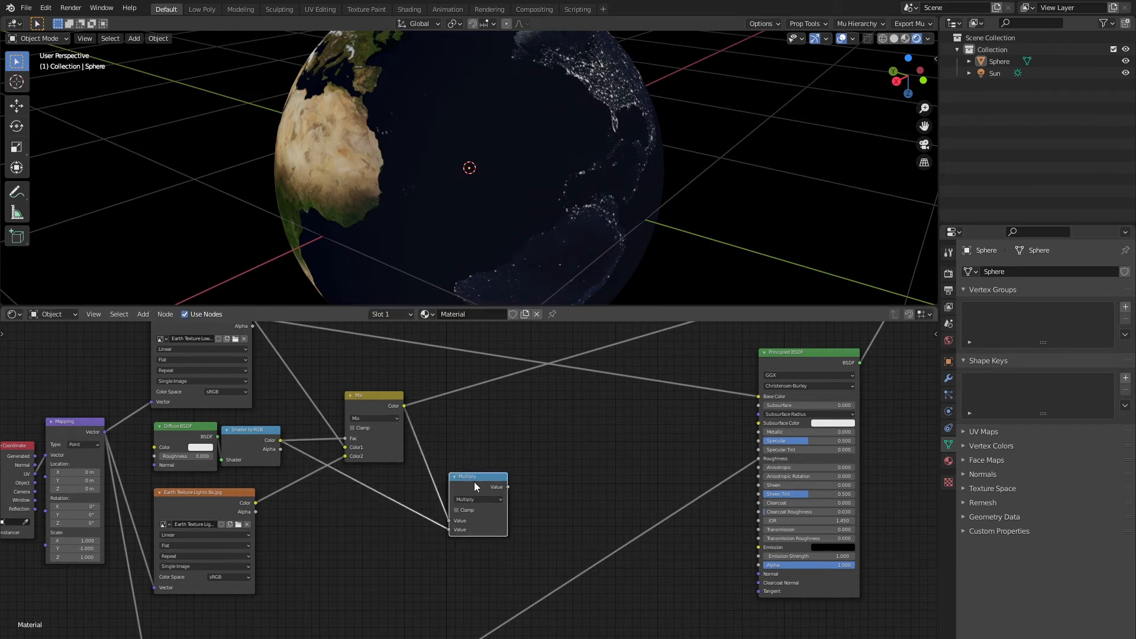
# - Preview the Multiply output and the Mix output on the sphere, checking its lit and dark sides
pyautogui.keyDown('ctrl'); pyautogui.keyDown('shift'); pyautogui.click(473, 484); pyautogui.keyUp('shift'); pyautogui.keyUp('ctrl')
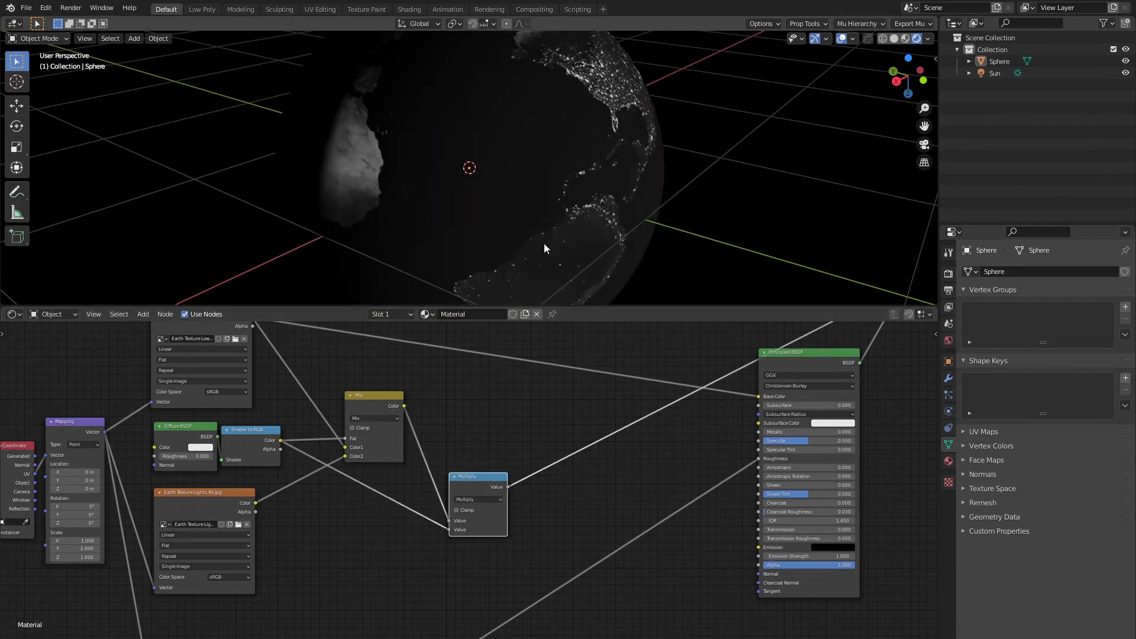
pyautogui.moveTo(545, 243)
pyautogui.mouseDown(button='middle')
pyautogui.moveTo(426, 277)
pyautogui.moveTo(541, 214)
pyautogui.moveTo(506, 162)
pyautogui.moveTo(532, 147)
pyautogui.moveTo(478, 215)
pyautogui.moveTo(507, 159)
pyautogui.moveTo(444, 218)
pyautogui.moveTo(393, 185)
pyautogui.moveTo(388, 196)
pyautogui.mouseUp(button='middle')
pyautogui.keyDown('ctrl'); pyautogui.keyDown('shift'); pyautogui.click(371, 392); pyautogui.keyUp('shift'); pyautogui.keyUp('ctrl')
pyautogui.moveTo(509, 237); pyautogui.dragTo(509, 190, button='middle')
pyautogui.moveTo(533, 148); pyautogui.dragTo(627, 113, button='middle')
# - Swap the Mix node's color inputs so the night-lights texture feeds Color1 and the day texture feeds Color2
pyautogui.moveTo(404, 384); pyautogui.dragTo(514, 391, button='middle')
pyautogui.scroll(2, 386, 505)
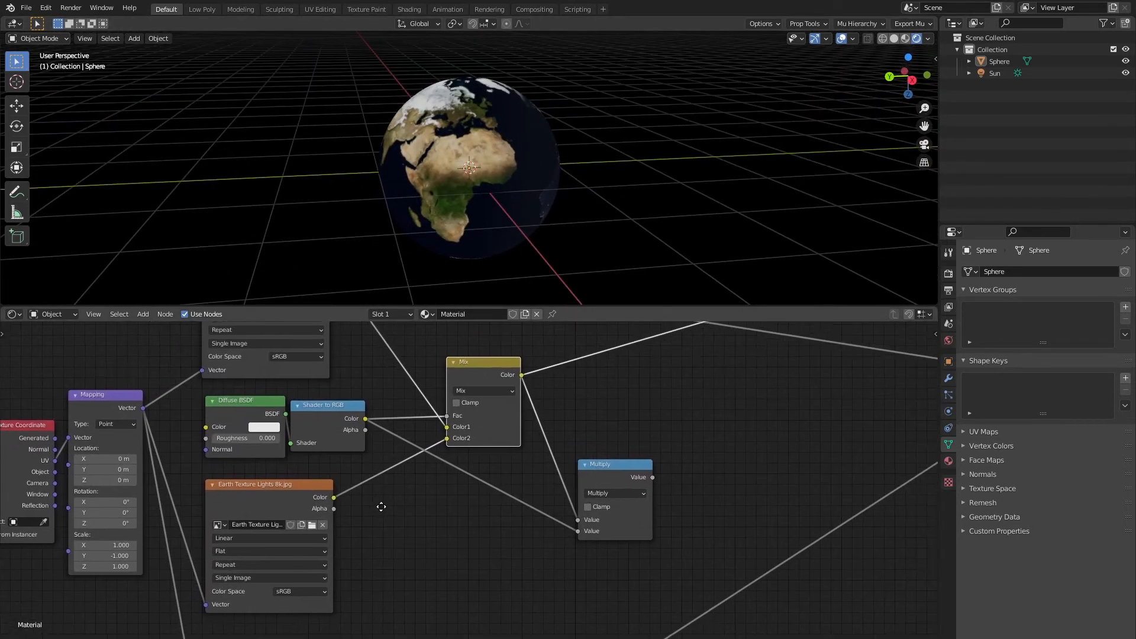
pyautogui.moveTo(447, 429); pyautogui.dragTo(447, 426)
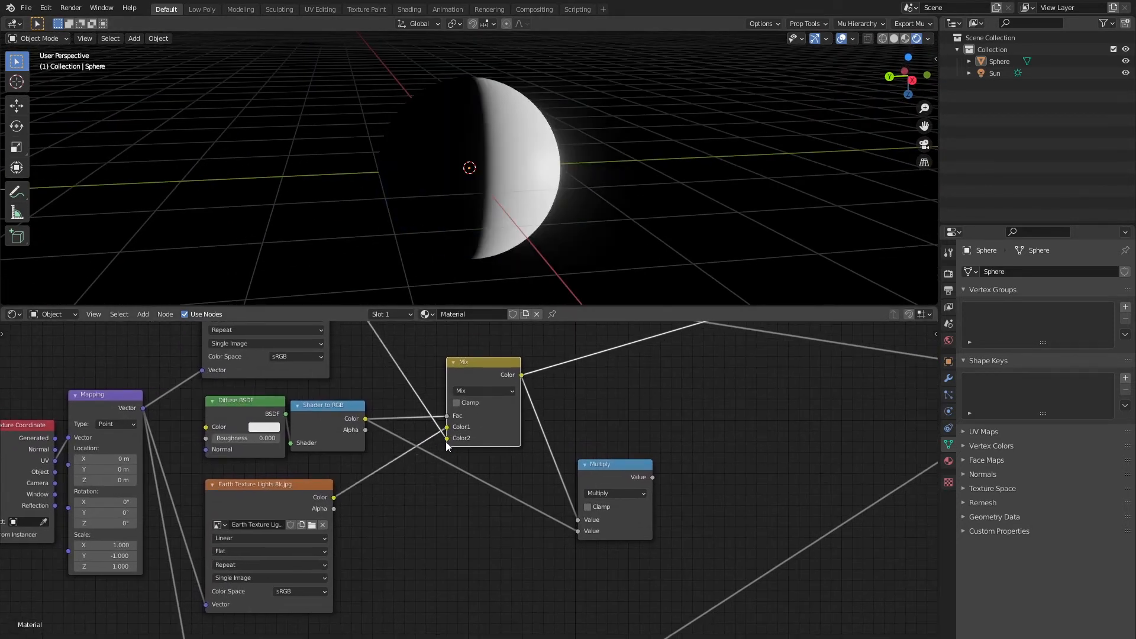
pyautogui.moveTo(599, 191); pyautogui.dragTo(560, 228, button='middle')
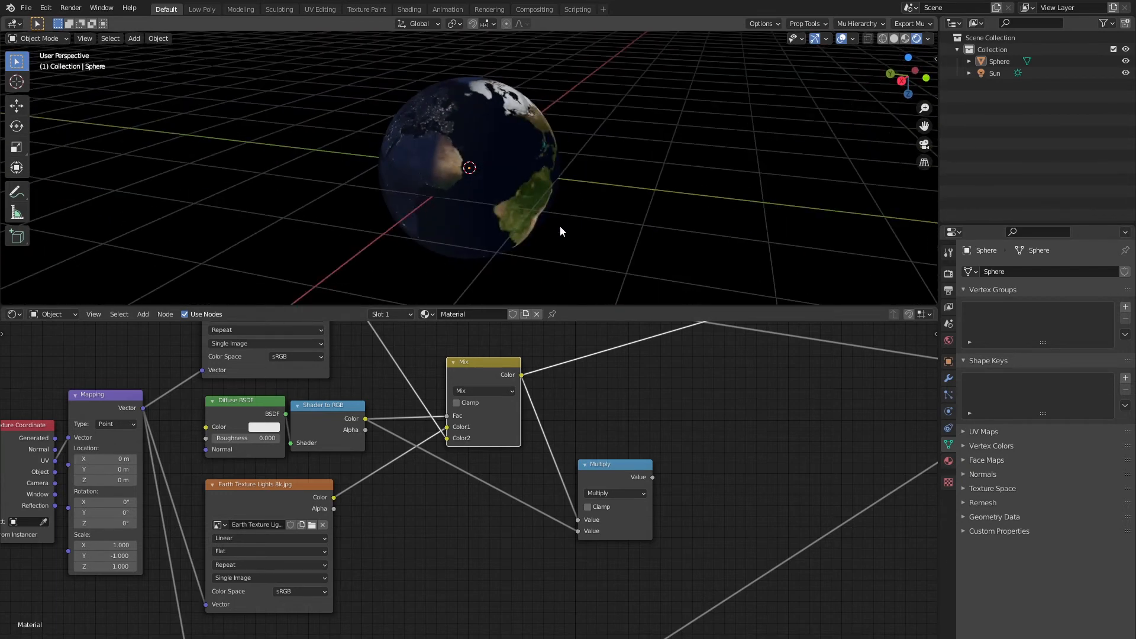
# - Preview the Multiply node's output on the sphere and check which side keeps the texture
pyautogui.keyDown('ctrl'); pyautogui.keyDown('shift'); pyautogui.click(611, 473); pyautogui.keyUp('shift'); pyautogui.keyUp('ctrl')
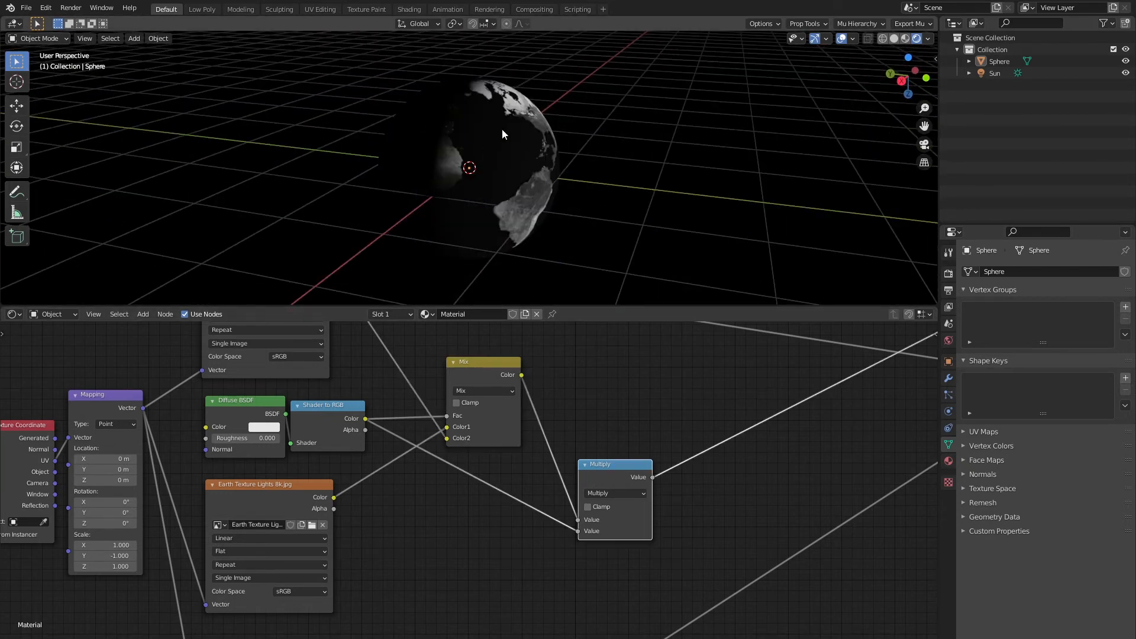
pyautogui.moveTo(501, 135); pyautogui.dragTo(474, 193, button='middle')
pyautogui.moveTo(568, 431); pyautogui.dragTo(532, 403, button='middle')
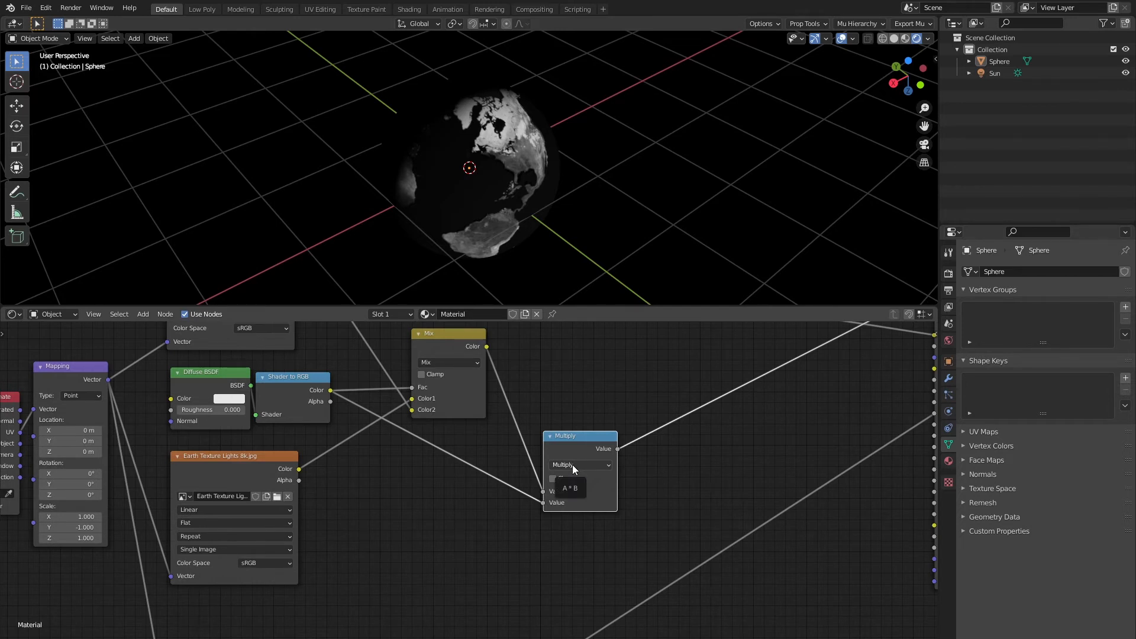
pyautogui.scroll(-4, 468, 477)
pyautogui.moveTo(408, 518); pyautogui.dragTo(373, 481, button='middle')
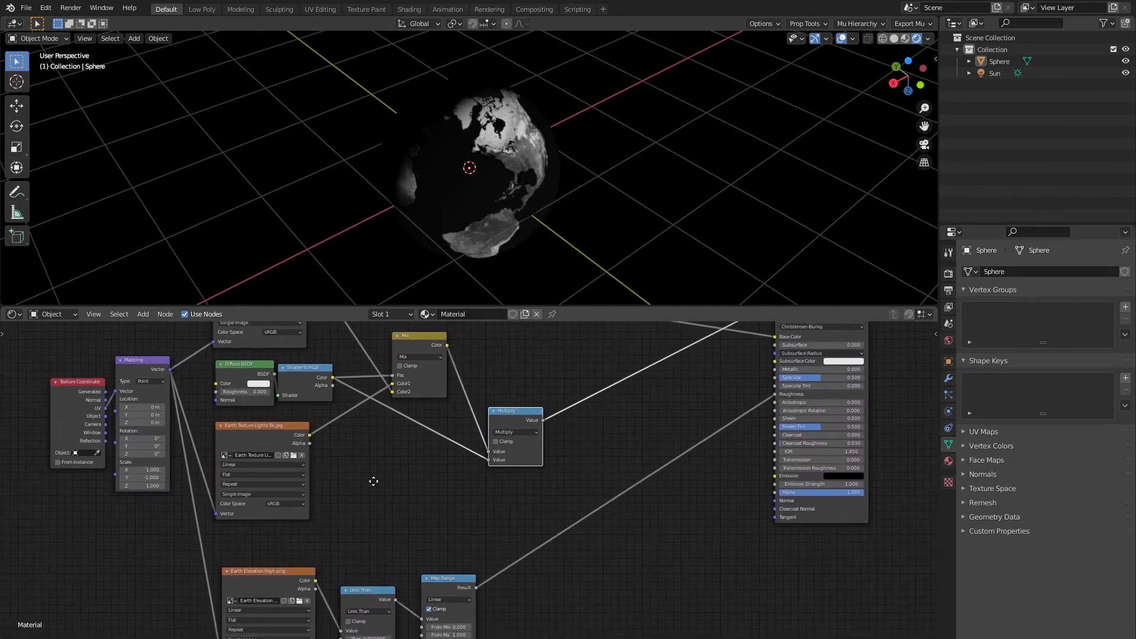
# - Insert an Invert node on the link between the Shader to RGB Color output and the Multiply node
pyautogui.scroll(2, 432, 488)
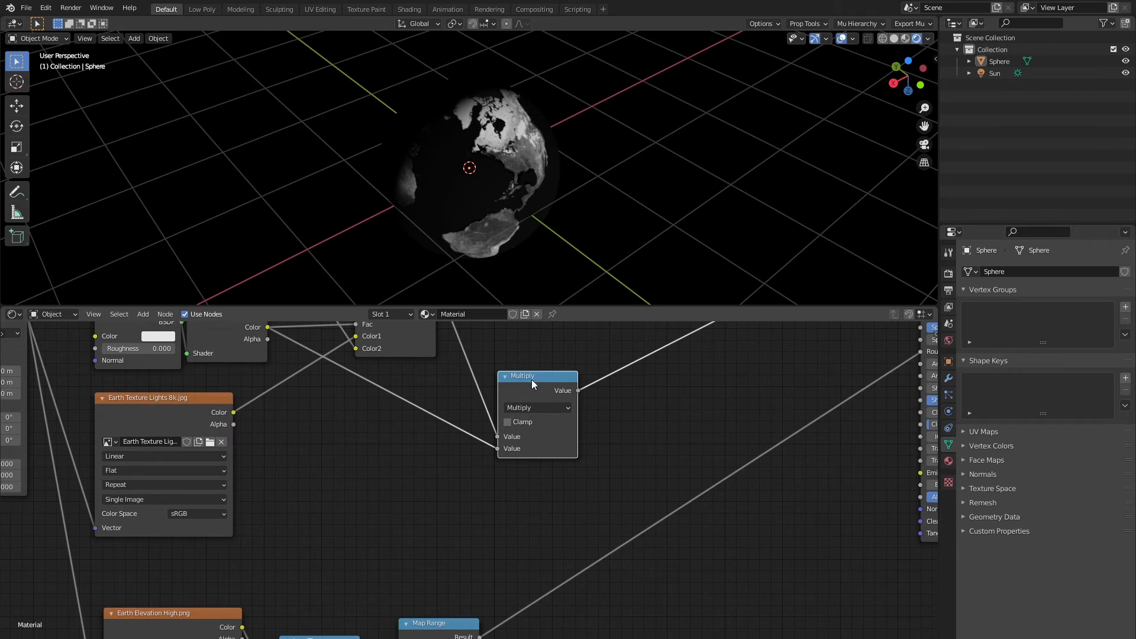
pyautogui.moveTo(531, 379); pyautogui.dragTo(605, 395)
pyautogui.hotkey('shift', 'a')
pyautogui.click(437, 426)
pyautogui.write('i')
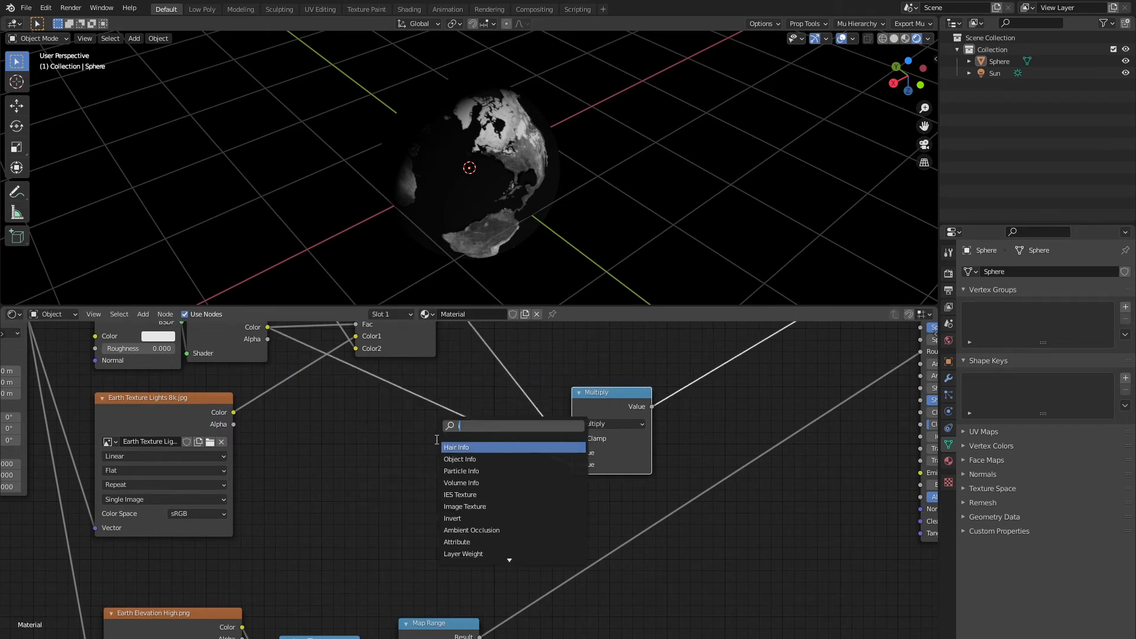
pyautogui.write('nver')
pyautogui.press('Return')
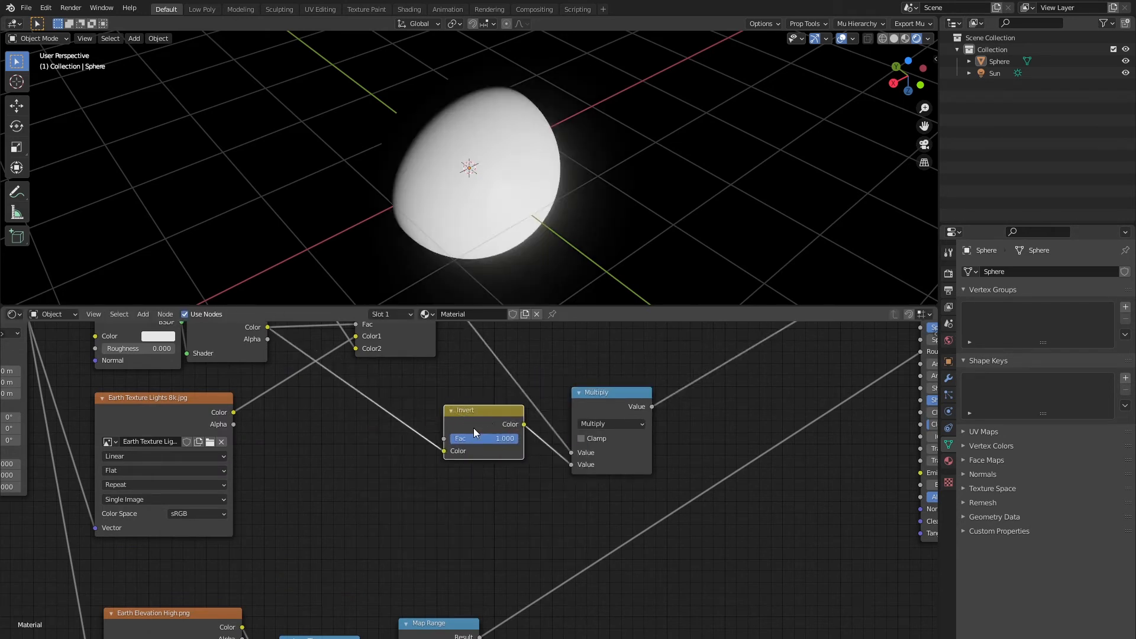
pyautogui.click(482, 436)
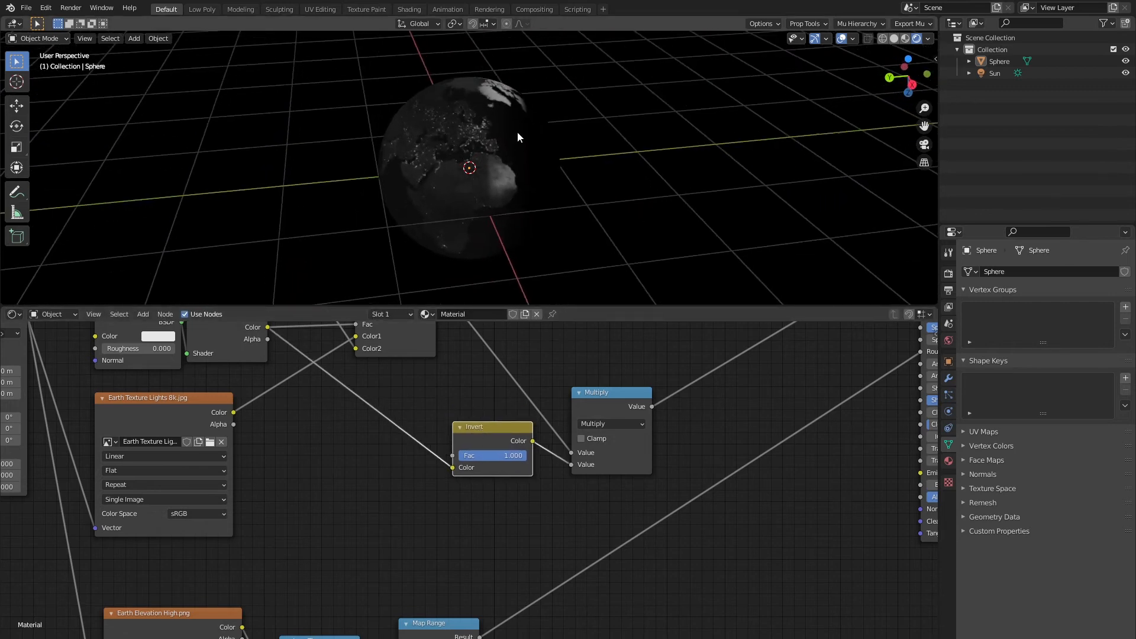
# - Move the Multiply node closer to the Invert node and inspect the inverted masking around the sphere
pyautogui.moveTo(518, 132)
pyautogui.mouseDown(button='middle')
pyautogui.moveTo(492, 105)
pyautogui.moveTo(520, 86)
pyautogui.moveTo(423, 82)
pyautogui.moveTo(458, 56)
pyautogui.moveTo(498, 109)
pyautogui.moveTo(495, 130)
pyautogui.mouseUp(button='middle')
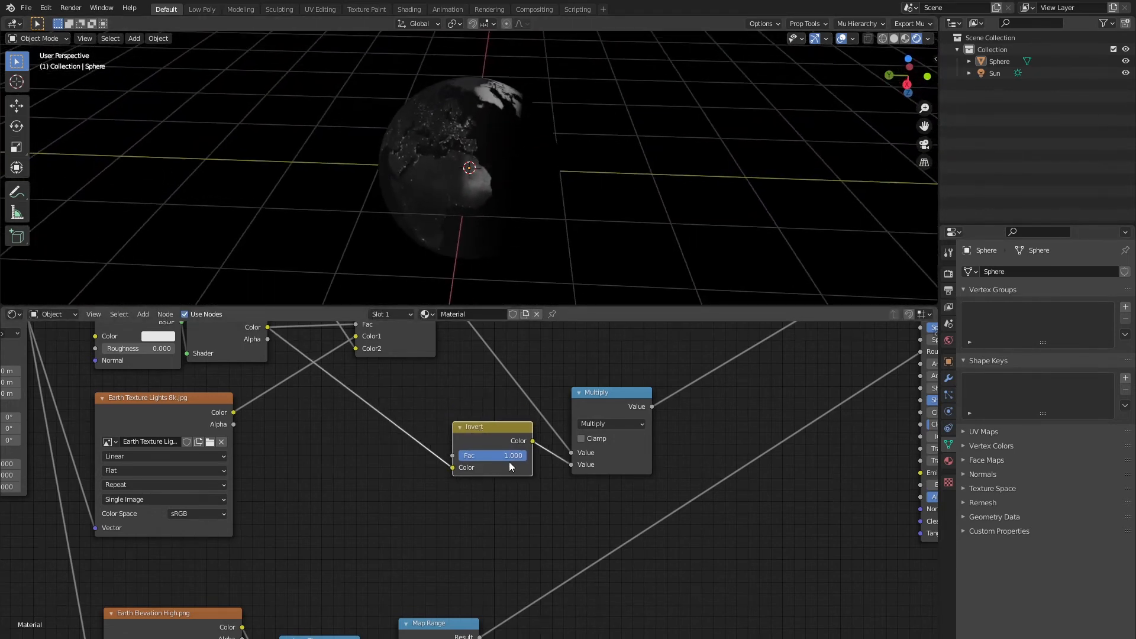
pyautogui.moveTo(509, 456)
pyautogui.mouseDown()
pyautogui.moveTo(463, 457)
pyautogui.moveTo(513, 456)
pyautogui.mouseUp()
pyautogui.moveTo(618, 389); pyautogui.dragTo(600, 400)
pyautogui.moveTo(595, 272); pyautogui.dragTo(373, 261, button='middle')
pyautogui.moveTo(426, 329); pyautogui.dragTo(412, 413, button='middle')
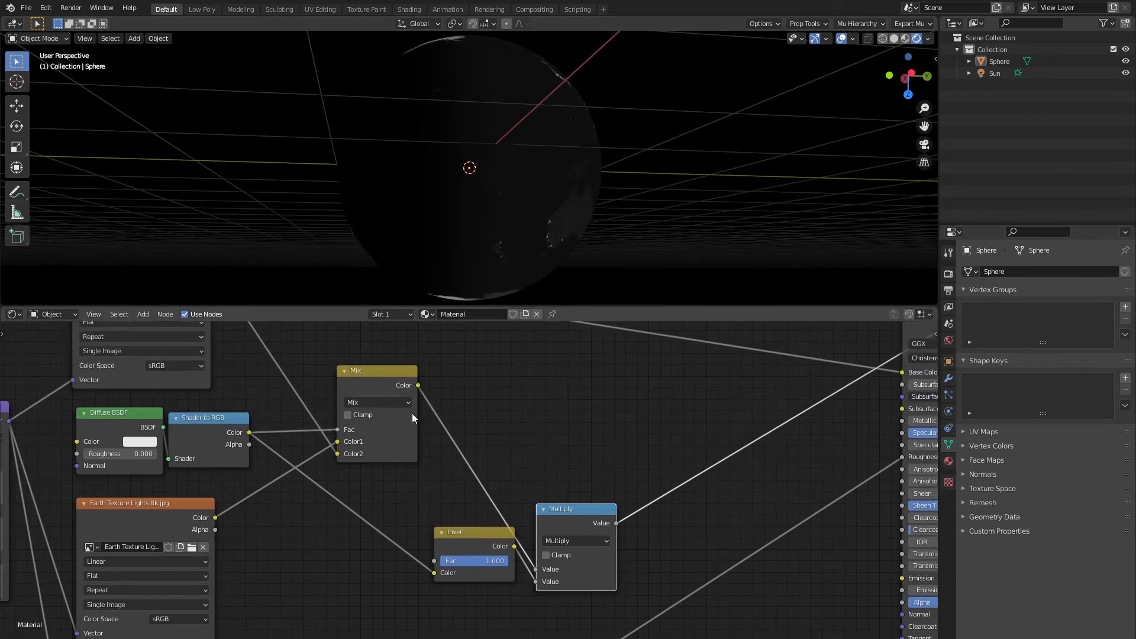
# - Feed the Multiply node's first Value from the Earth Texture Lights 8k Color output instead of the Mix node
pyautogui.click(218, 518)
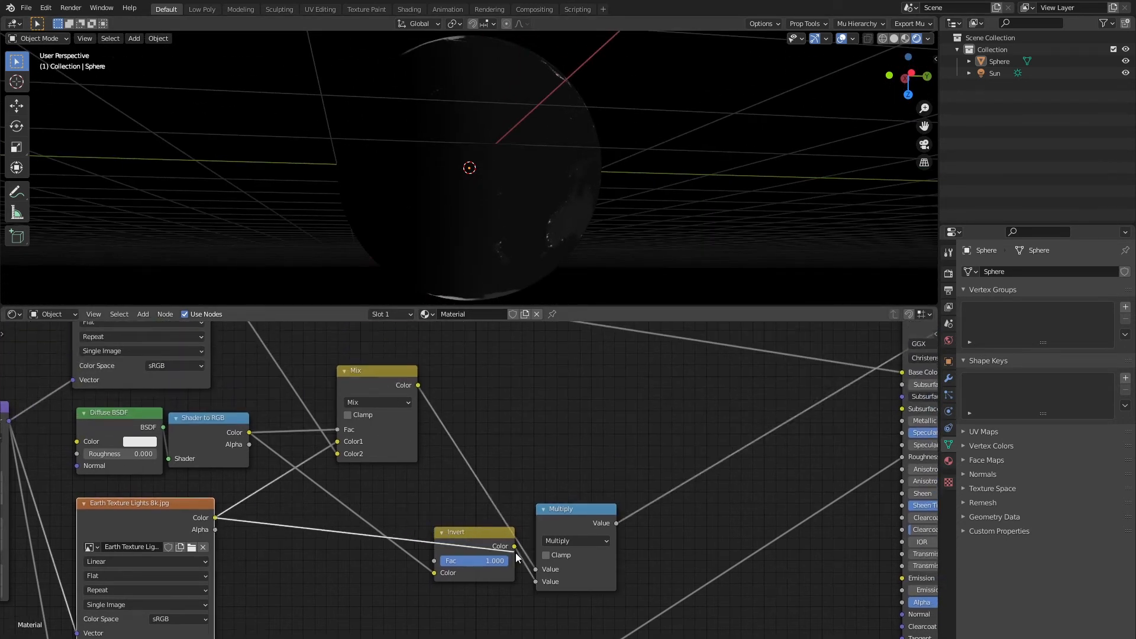
pyautogui.moveTo(516, 553); pyautogui.dragTo(537, 569)
pyautogui.moveTo(467, 534); pyautogui.dragTo(457, 553)
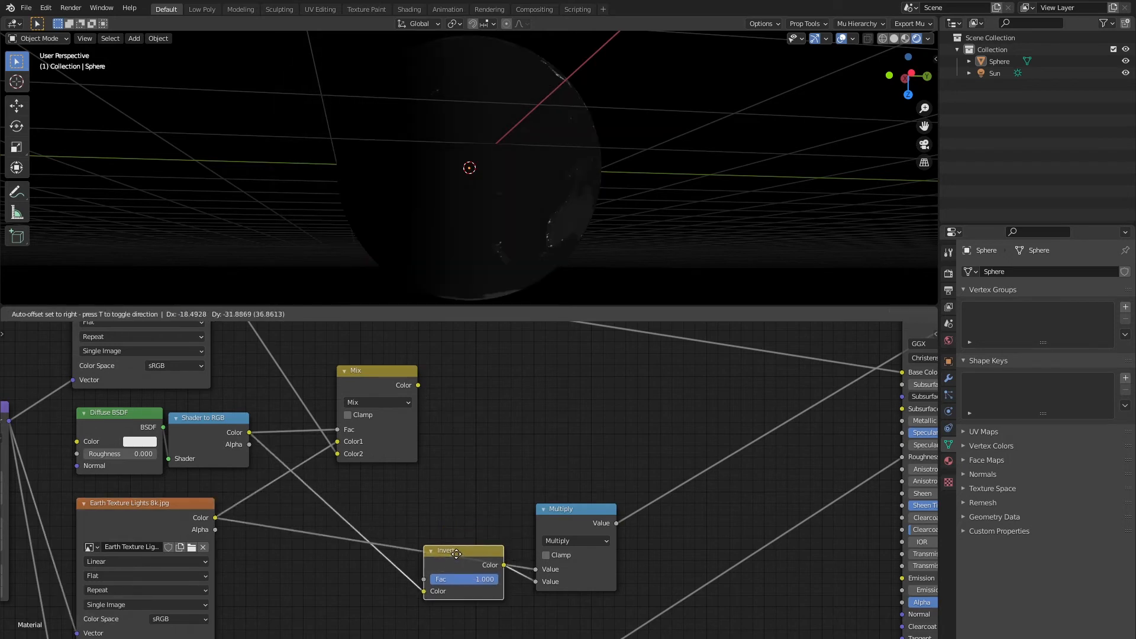
pyautogui.moveTo(468, 267); pyautogui.dragTo(539, 166, button='middle')
pyautogui.moveTo(551, 453); pyautogui.dragTo(449, 361, button='middle')
pyautogui.click(448, 361)
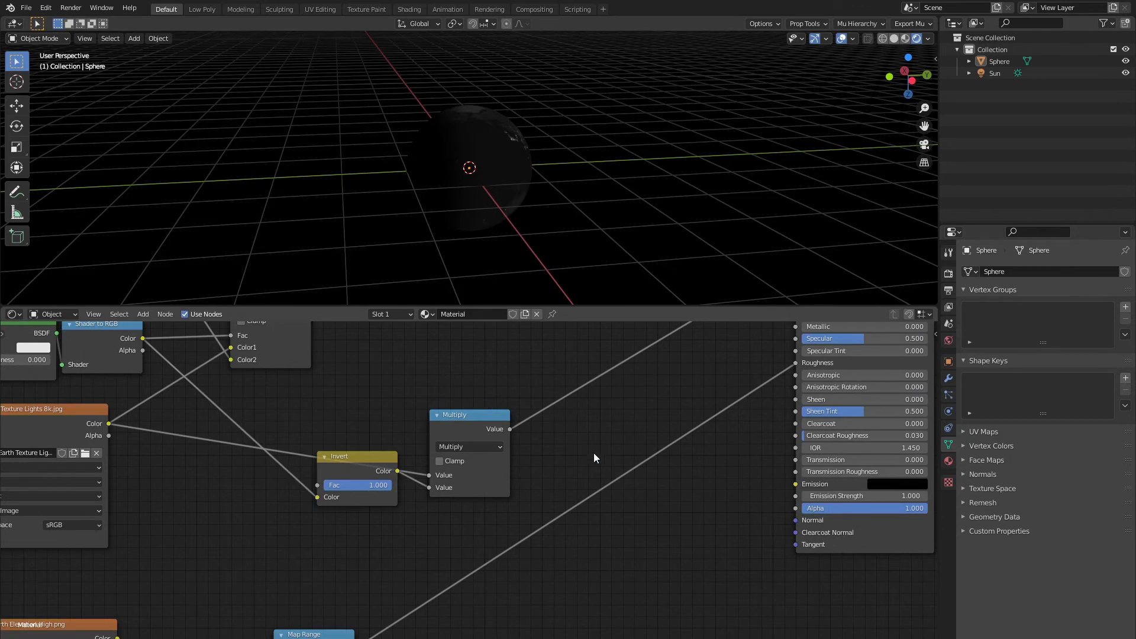
# - Tuck the Invert node beside the Multiply node and connect the Multiply output to the Principled BSDF's Emission Strength
pyautogui.moveTo(594, 453); pyautogui.dragTo(544, 395, button='middle')
pyautogui.moveTo(416, 355); pyautogui.dragTo(407, 359)
pyautogui.moveTo(322, 395); pyautogui.dragTo(336, 357)
pyautogui.moveTo(441, 382); pyautogui.dragTo(327, 377, button='middle')
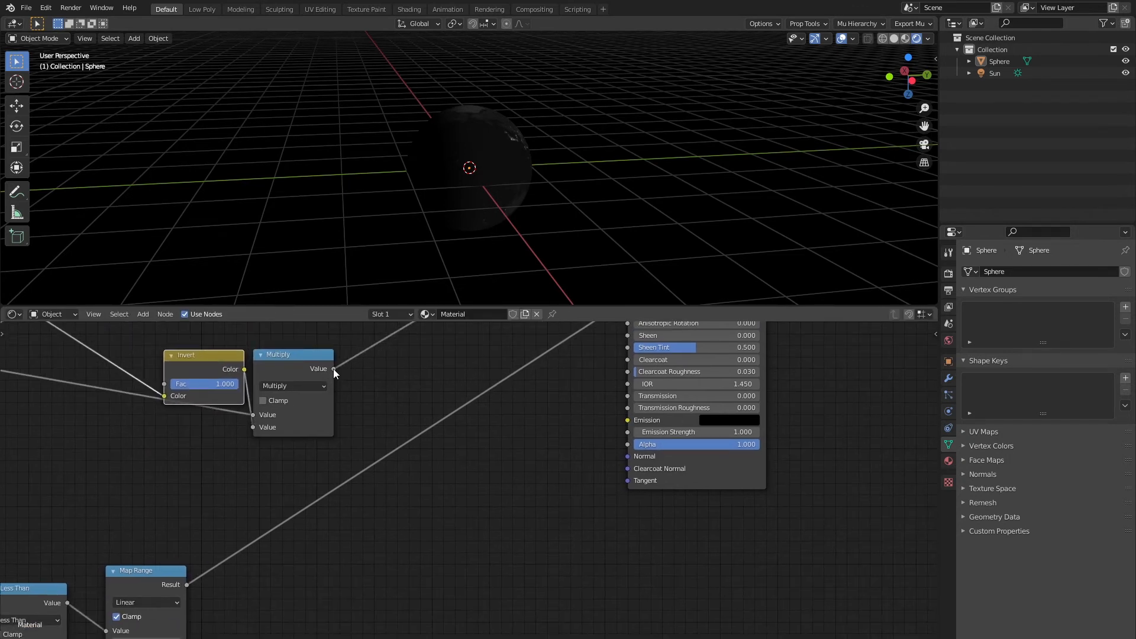
pyautogui.moveTo(334, 369); pyautogui.dragTo(629, 432)
pyautogui.scroll(1, 533, 485)
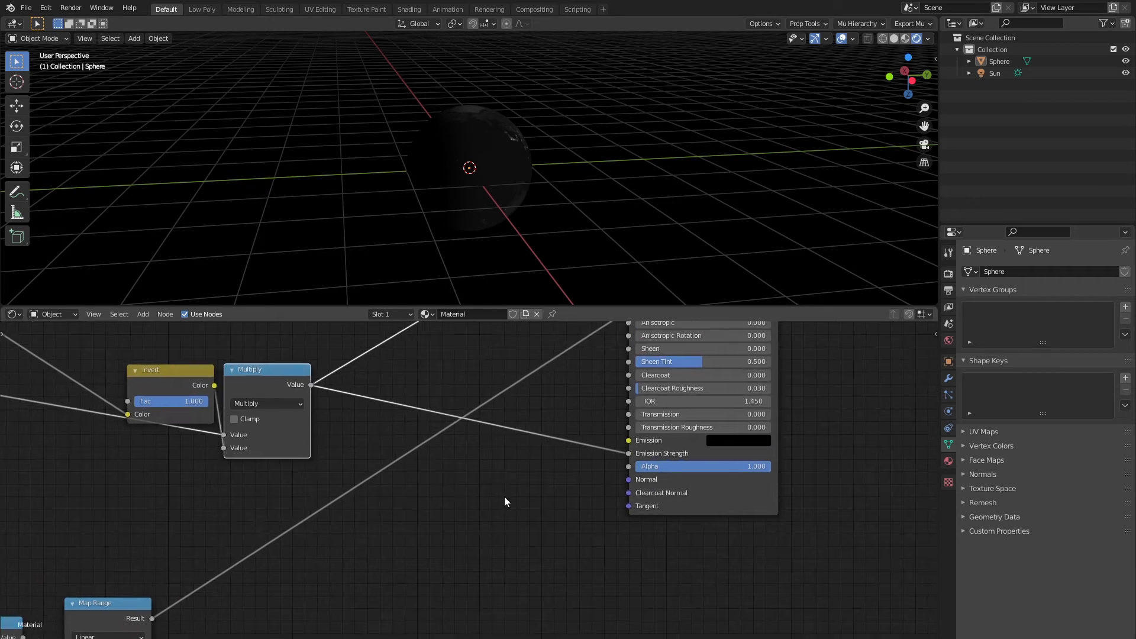
# - Set the Principled BSDF's Emission color to pale yellow with H 0.155, S 0.284 and V 1.000
pyautogui.moveTo(505, 497); pyautogui.dragTo(449, 520, button='middle')
pyautogui.click(687, 464)
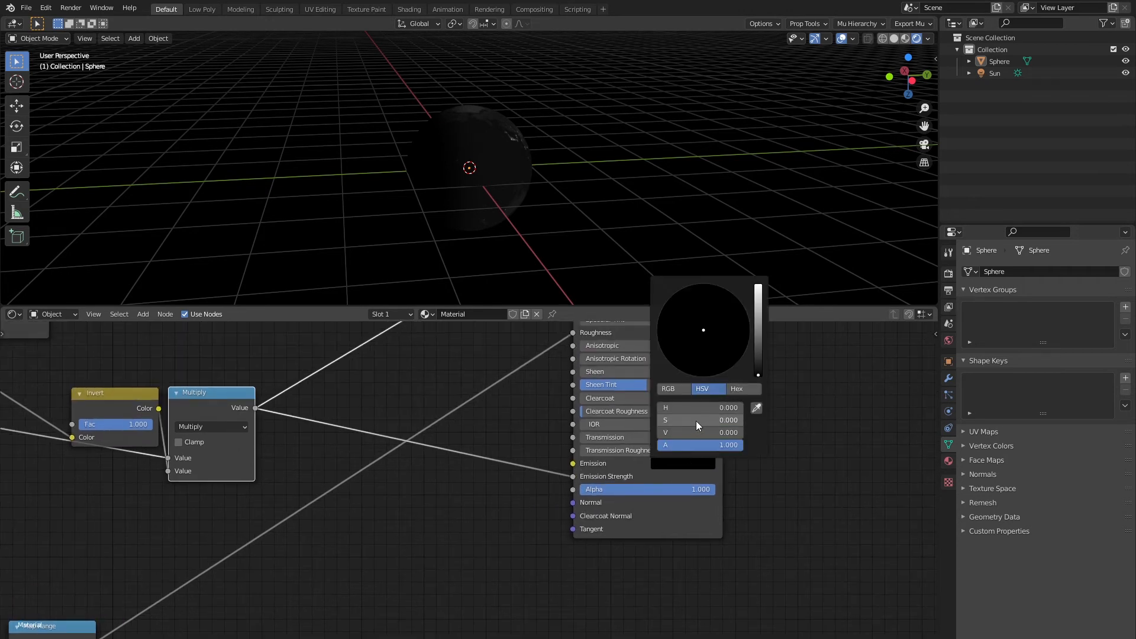
pyautogui.moveTo(677, 432); pyautogui.dragTo(743, 432)
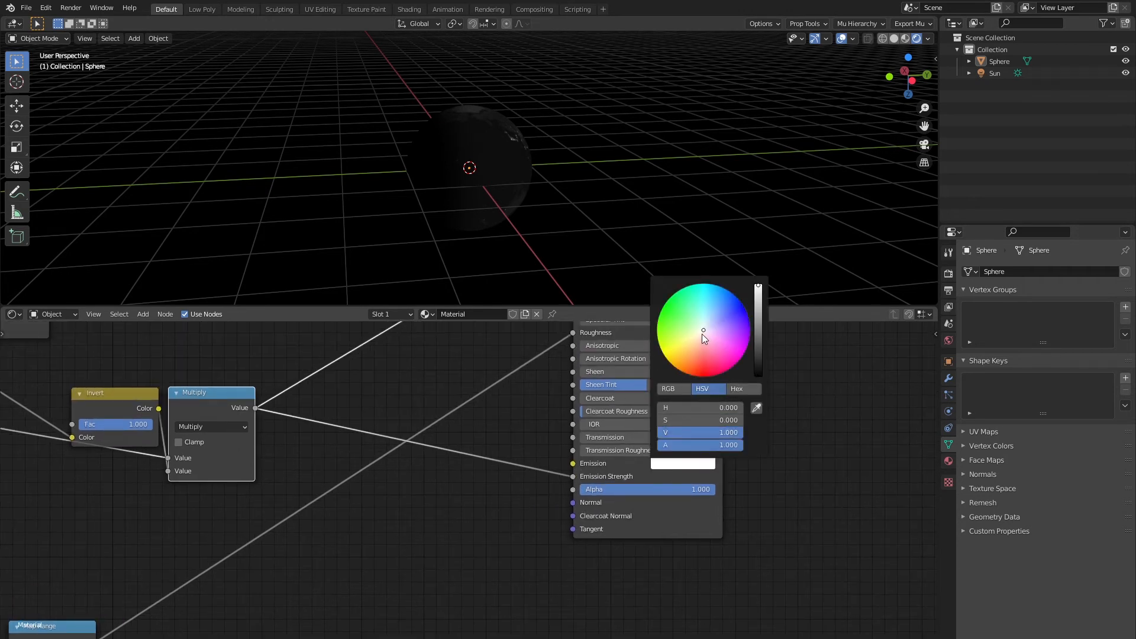
pyautogui.moveTo(702, 334); pyautogui.dragTo(700, 334)
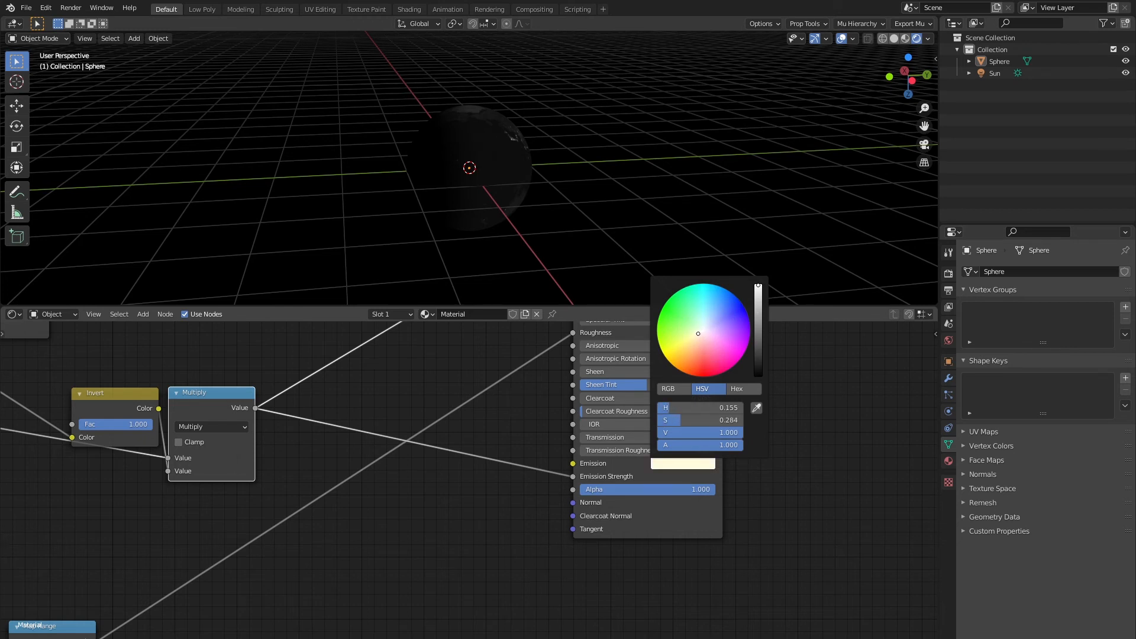
# - Duplicate the Multiply node, chain the copy after the original and route its output to Emission Strength
pyautogui.moveTo(478, 544); pyautogui.dragTo(570, 466, button='middle')
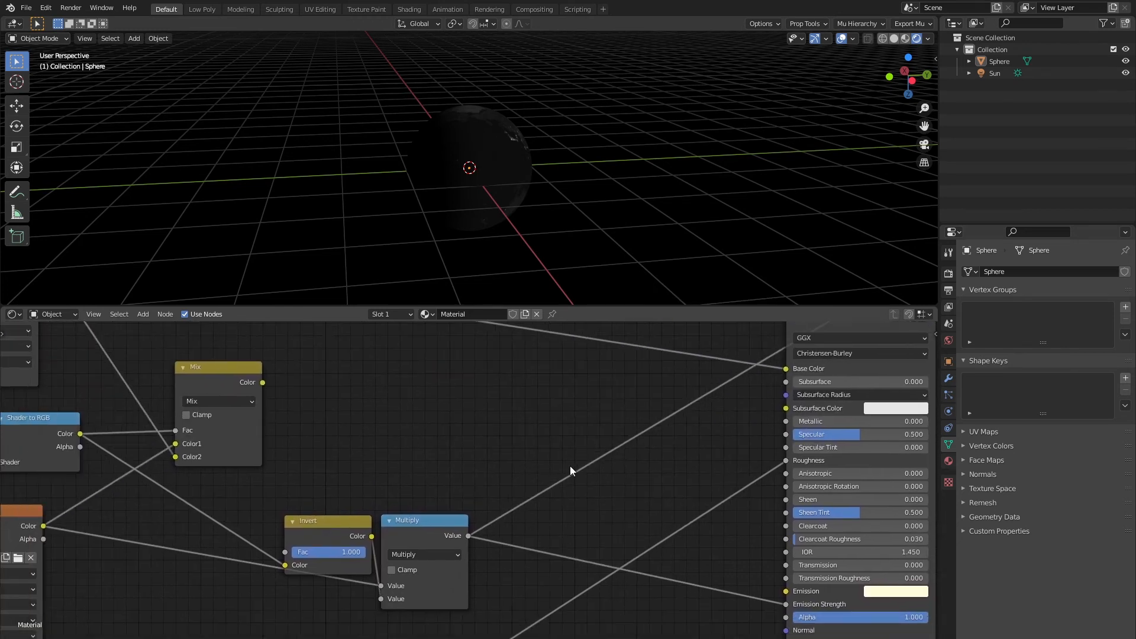
pyautogui.moveTo(675, 424); pyautogui.dragTo(515, 509, button='middle')
pyautogui.moveTo(371, 613); pyautogui.dragTo(506, 452, button='middle')
pyautogui.click(389, 445)
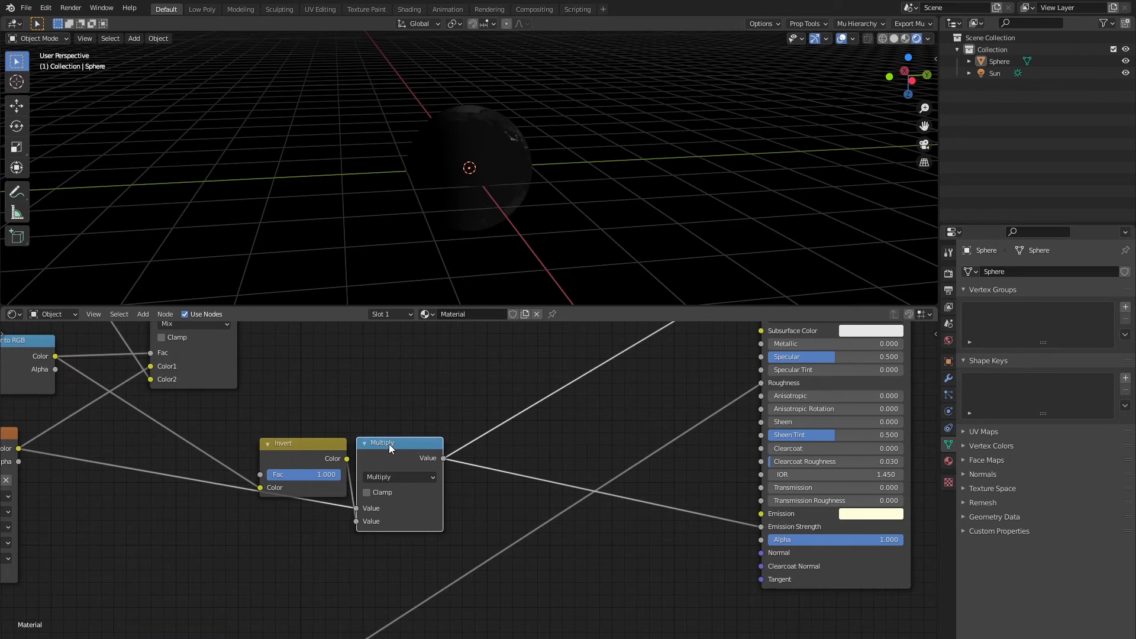
pyautogui.hotkey('shift', 'd')
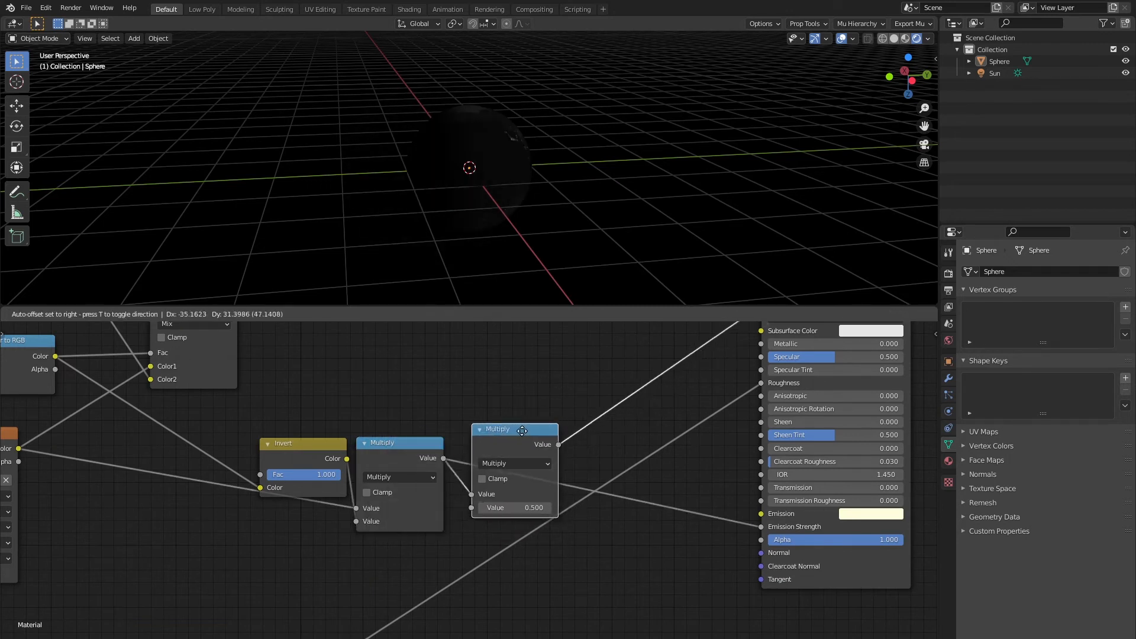
pyautogui.click(494, 436)
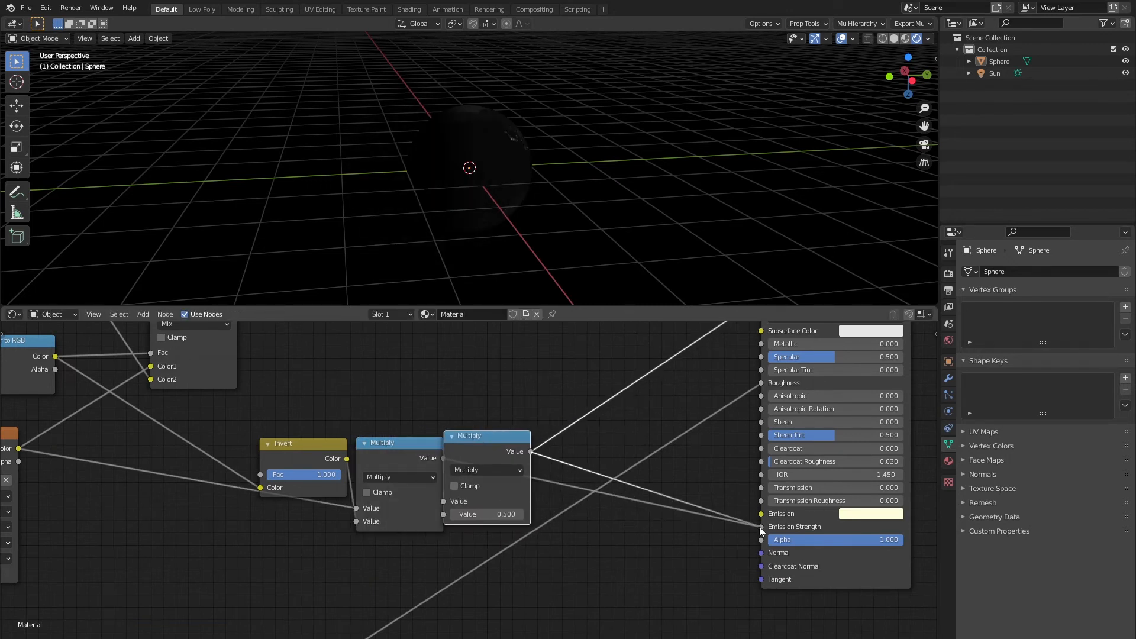
# - Move the Invert and Multiply nodes away from the Principled BSDF and set the second Multiply's Value to 10
pyautogui.moveTo(258, 559); pyautogui.dragTo(494, 419)
pyautogui.press('g')
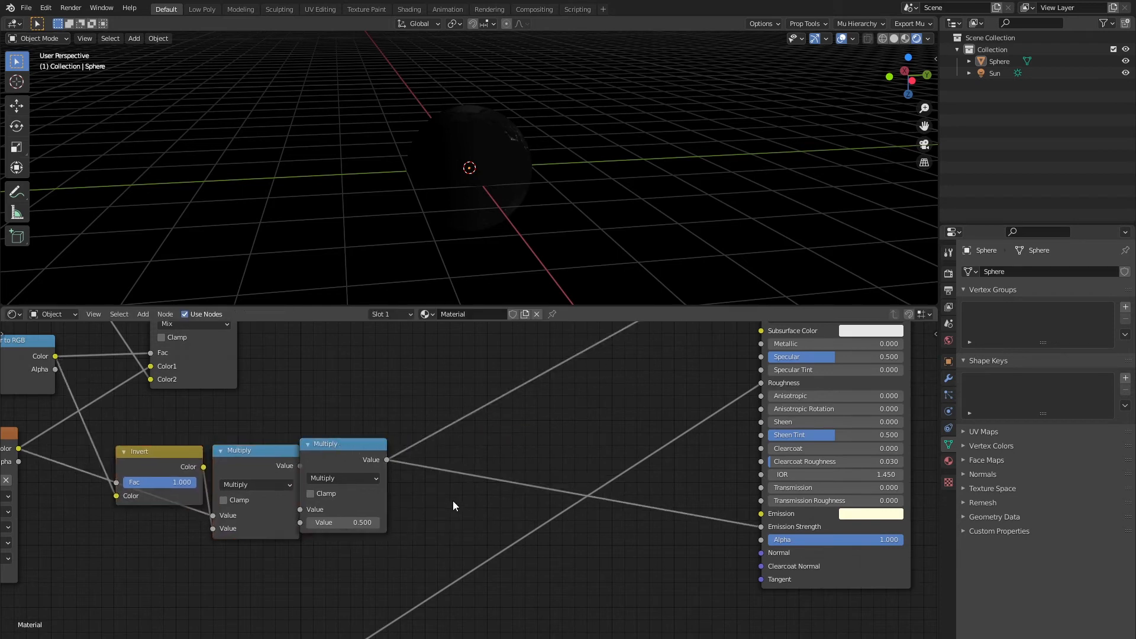
pyautogui.click(363, 528)
pyautogui.press('Return')
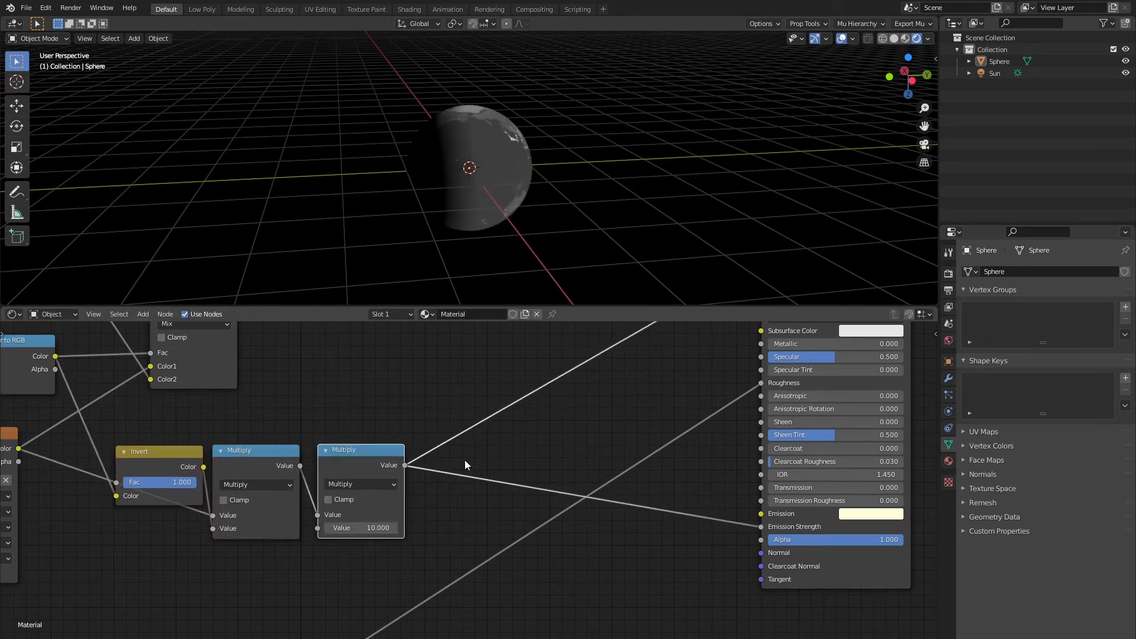
# - Spread the two Multiply nodes apart to leave a gap, keeping the Invert node beside the first one
pyautogui.scroll(-3, 407, 421)
pyautogui.moveTo(407, 421); pyautogui.dragTo(516, 424, button='middle')
pyautogui.scroll(4, 516, 426)
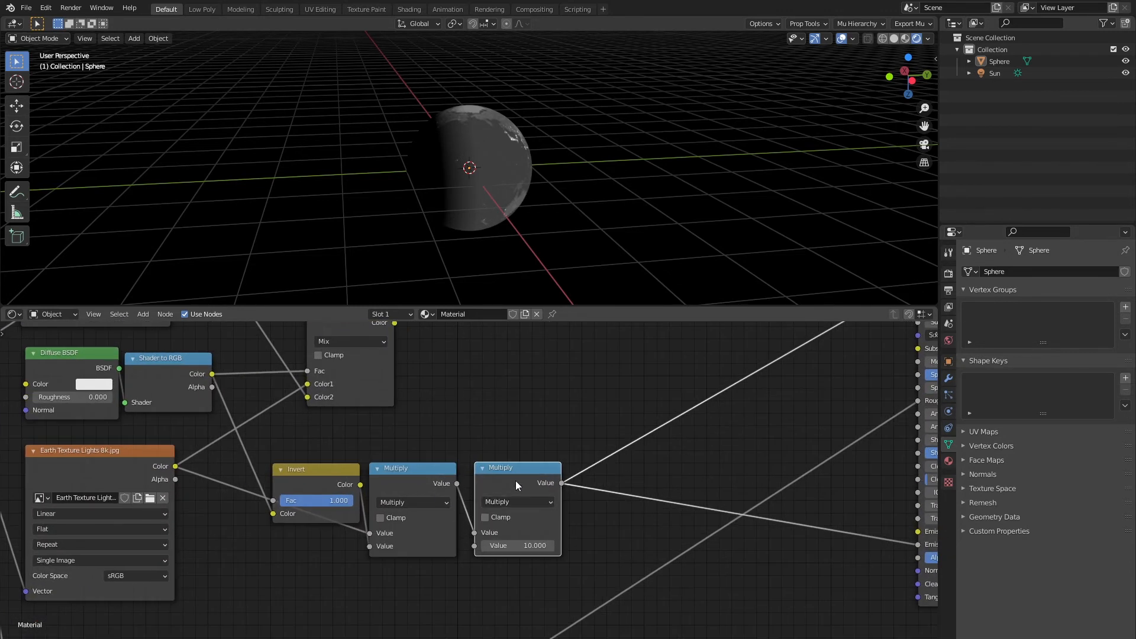
pyautogui.moveTo(498, 472); pyautogui.dragTo(578, 466)
pyautogui.moveTo(274, 584); pyautogui.dragTo(386, 475)
pyautogui.click(576, 469)
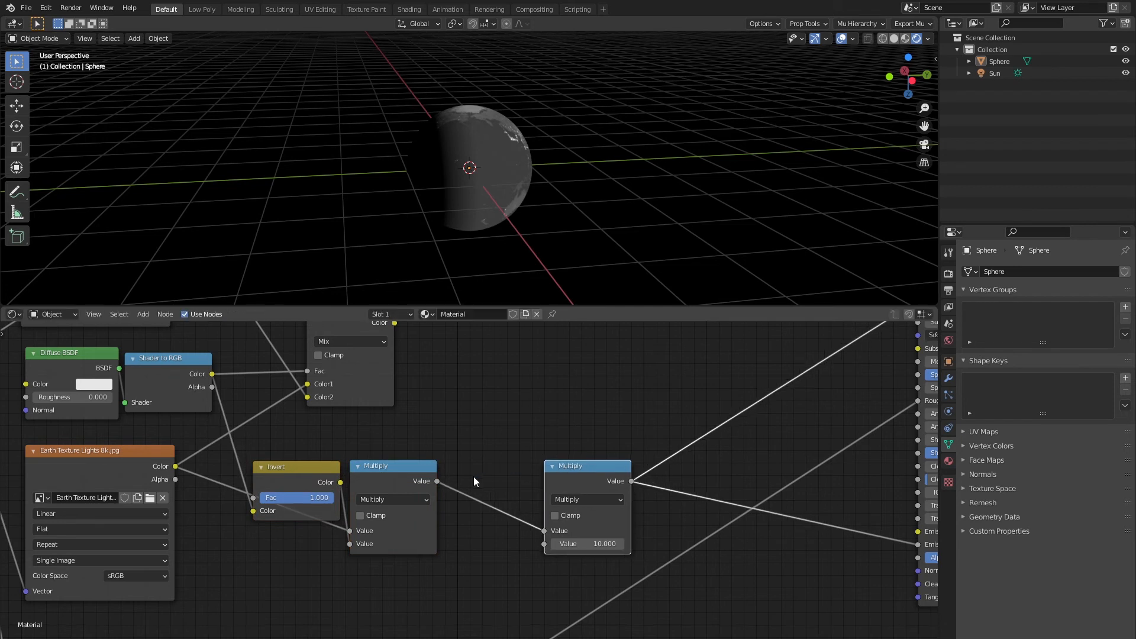
# - Insert a Map Range node between the two Multiply nodes and move the second Multiply close beside it
pyautogui.hotkey('shift', 'a')
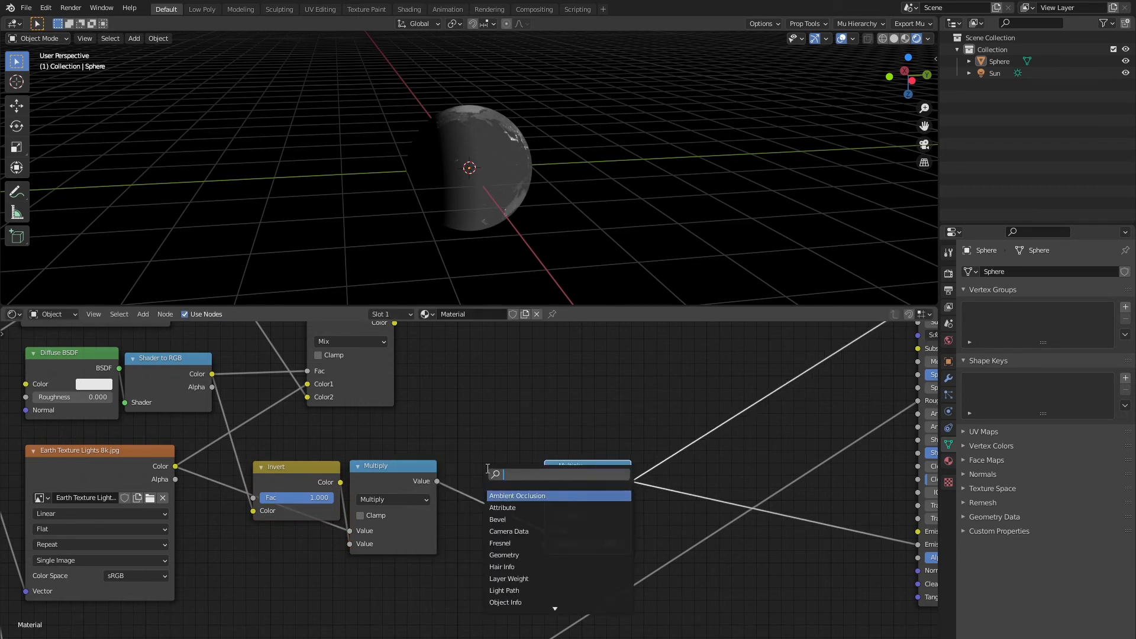
pyautogui.write('map')
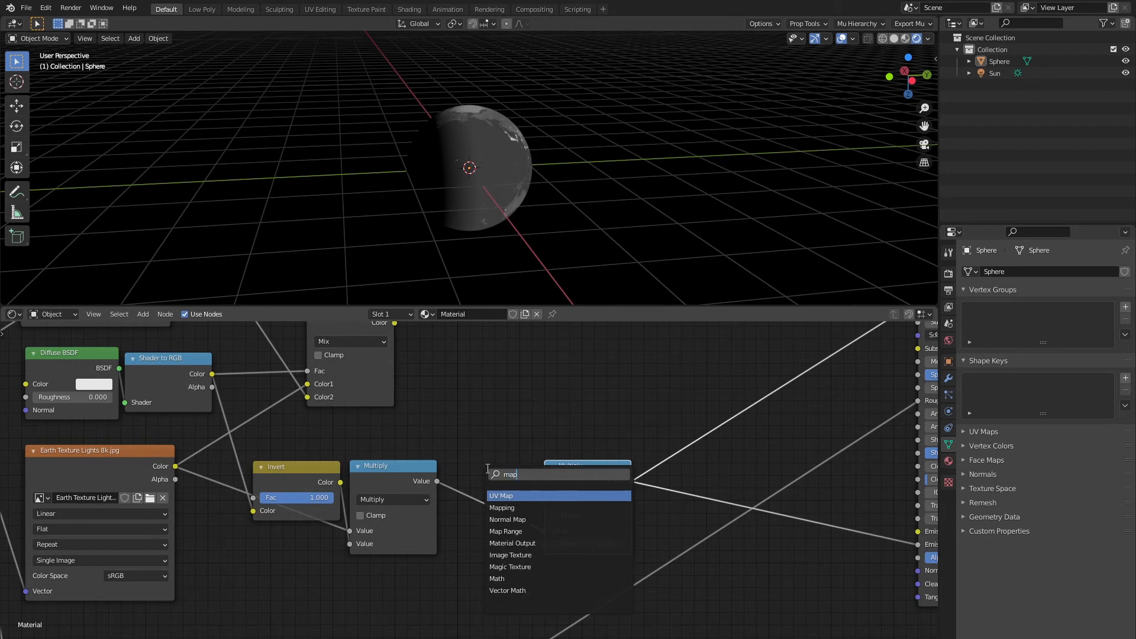
pyautogui.press('Down')
pyautogui.press('Down')
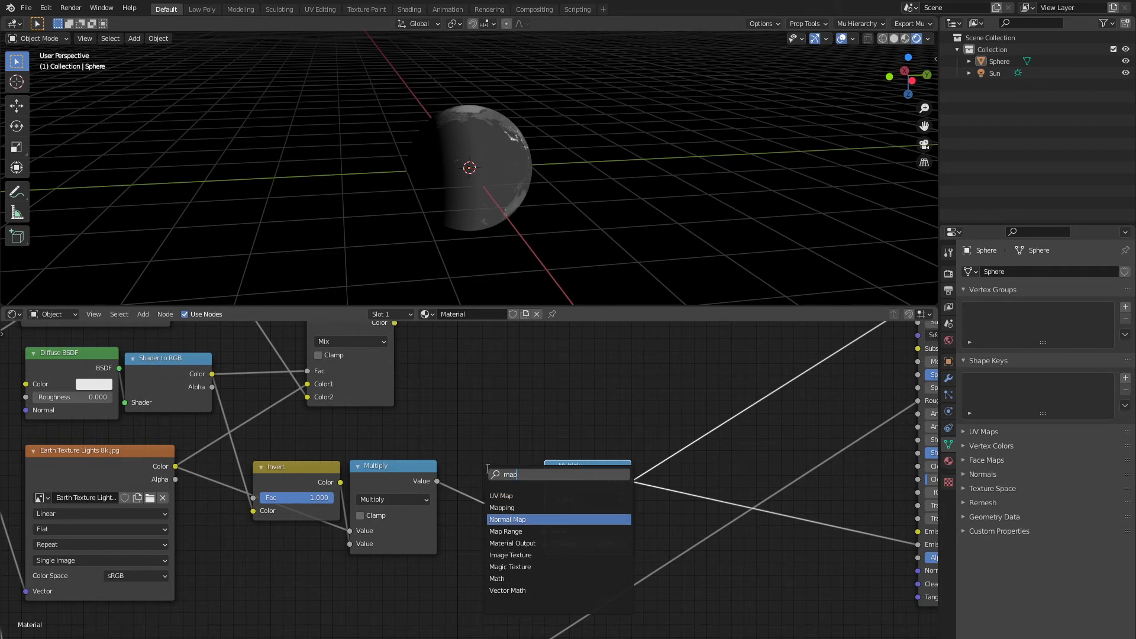
pyautogui.press('Down')
pyautogui.press('Return')
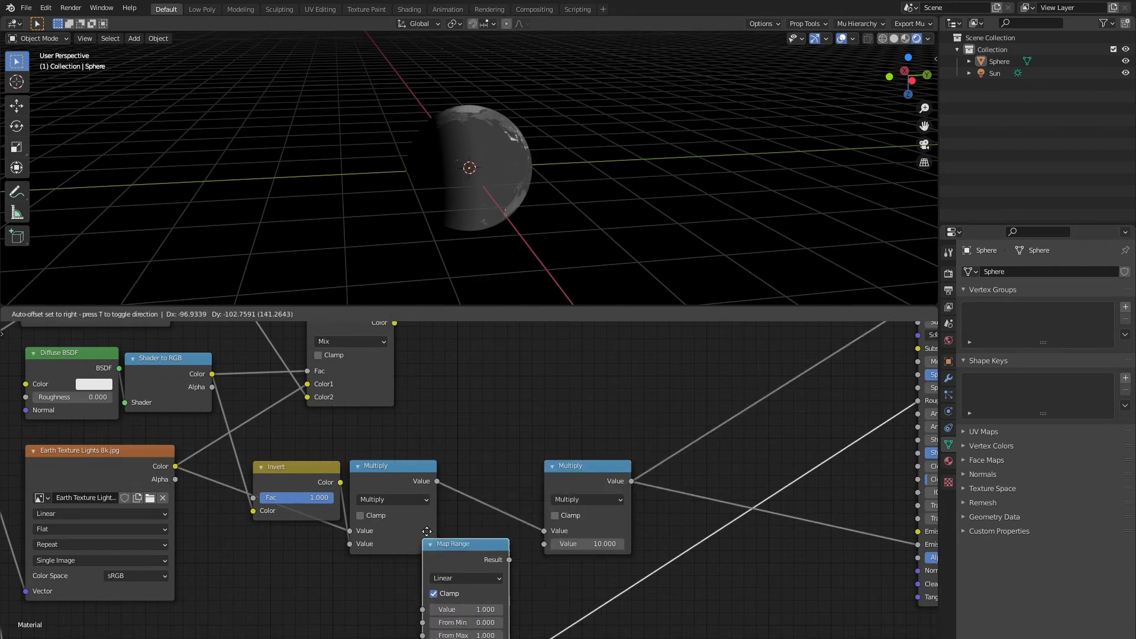
pyautogui.click(506, 463)
pyautogui.moveTo(505, 460); pyautogui.dragTo(477, 452)
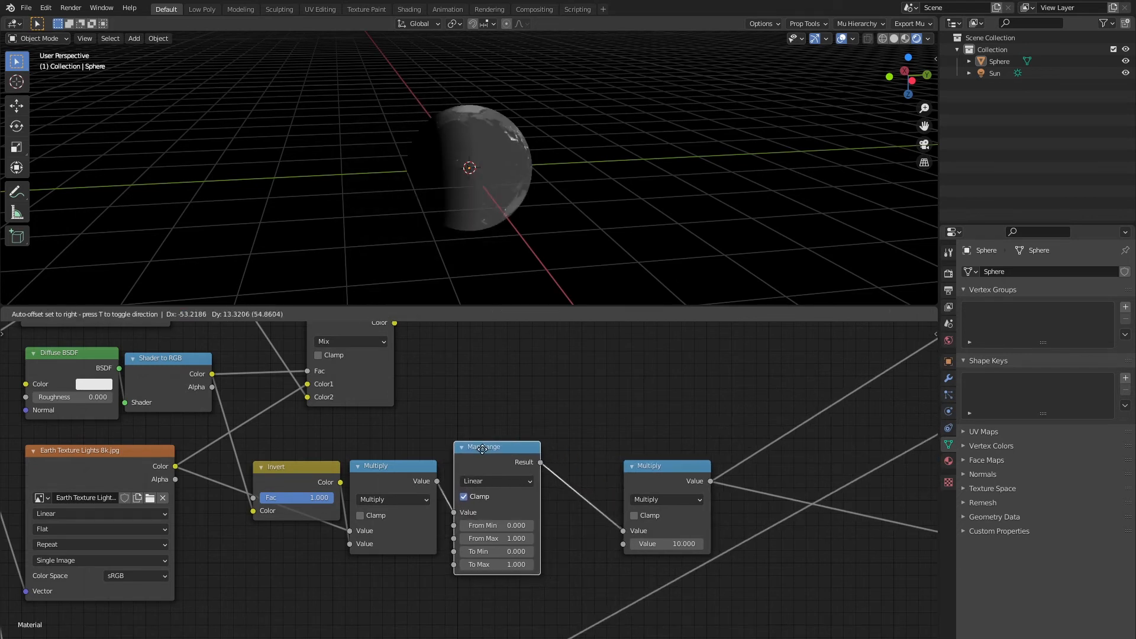
pyautogui.moveTo(653, 462); pyautogui.dragTo(596, 462)
# - Set the From Min value of the Map Range node between the Multiply nodes to 0.1
pyautogui.moveTo(618, 441); pyautogui.dragTo(594, 419, button='middle')
pyautogui.moveTo(448, 514); pyautogui.dragTo(482, 509, button='middle')
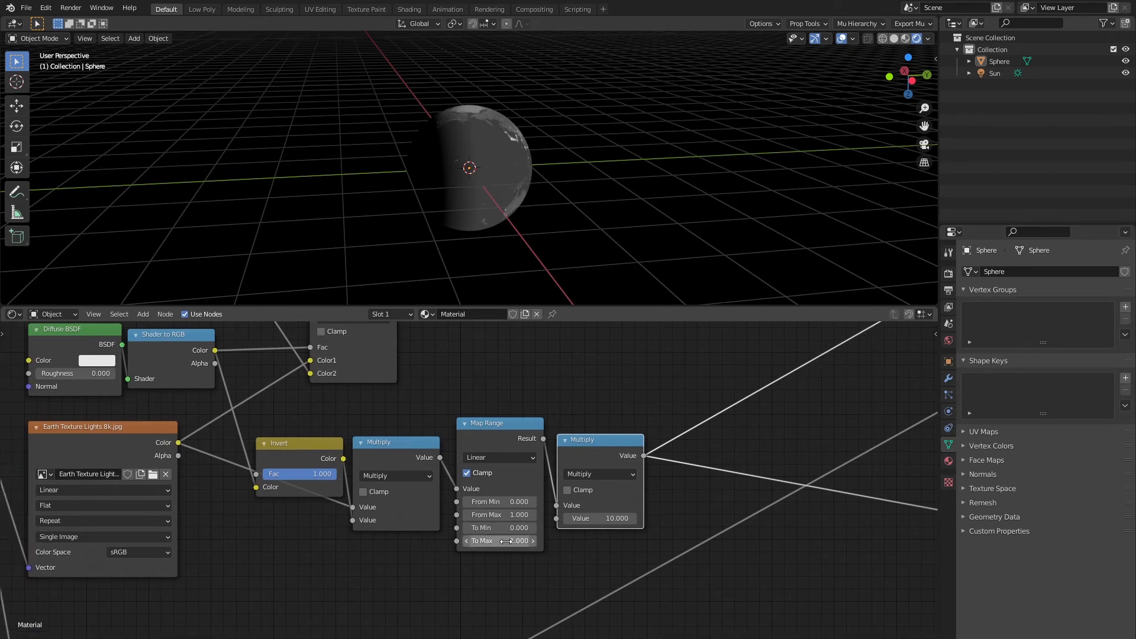
pyautogui.click(534, 503)
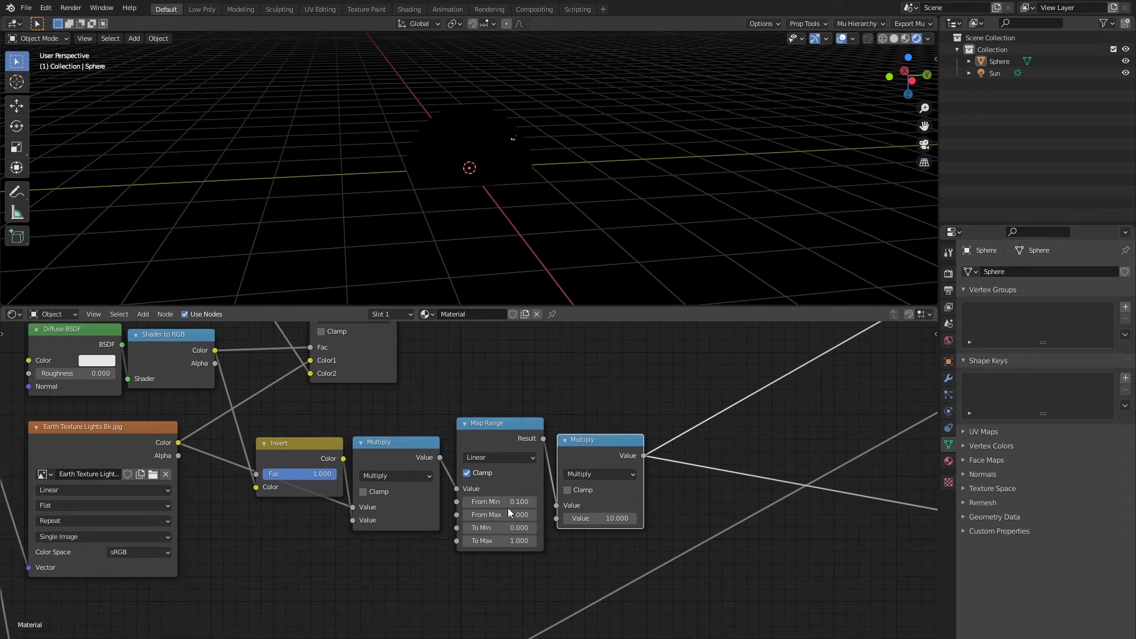
# - Set the From Min of the Map Range node between the Multiply nodes to 0.01 and check the sphere's city lights
pyautogui.moveTo(580, 166); pyautogui.dragTo(417, 128, button='middle')
pyautogui.click(517, 501)
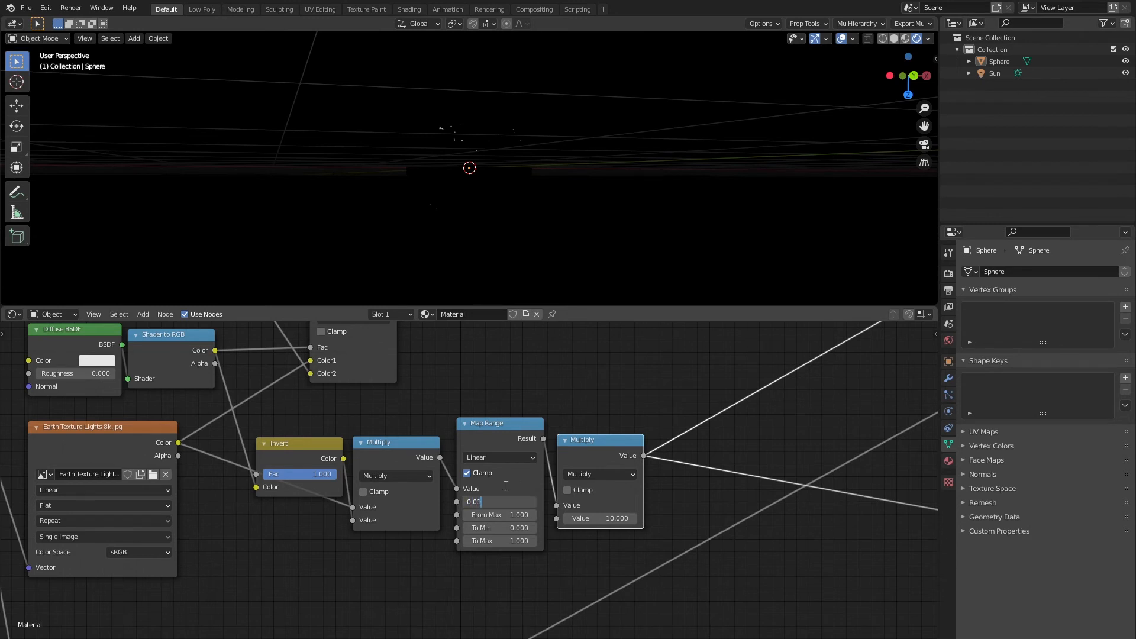
pyautogui.write('0.01')
pyautogui.press('Return')
pyautogui.moveTo(509, 195); pyautogui.dragTo(531, 109, button='middle')
pyautogui.scroll(5, 607, 253)
pyautogui.moveTo(550, 147); pyautogui.dragTo(391, 194, button='middle')
# - Raise the From Min of the Map Range node between the Multiply nodes to 0.05 and view the lights from another angle
pyautogui.click(514, 505)
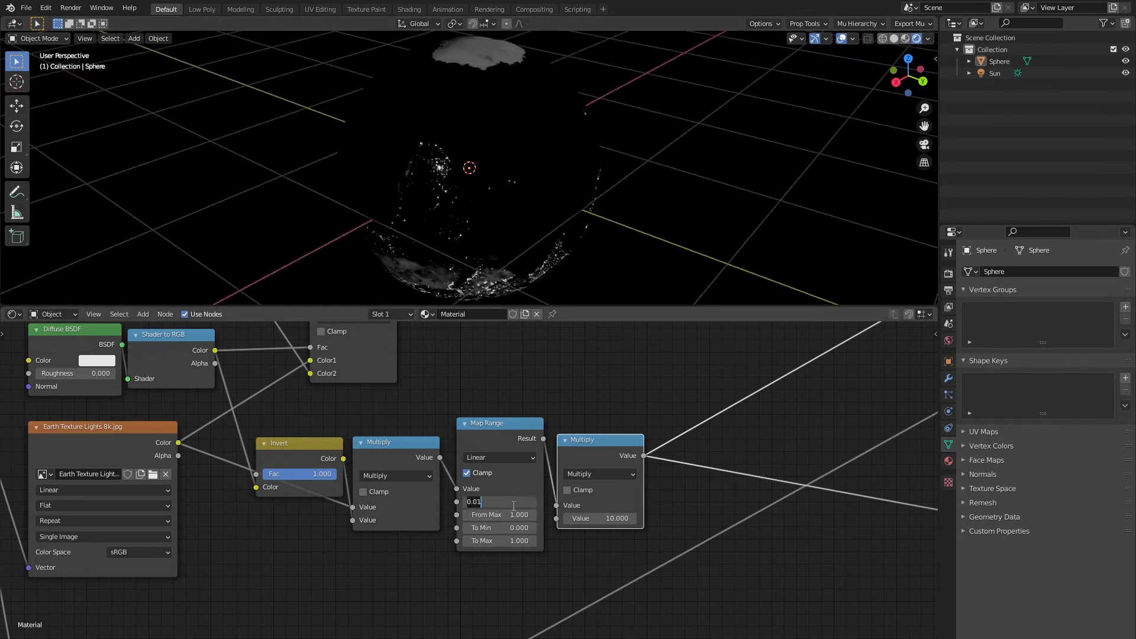
pyautogui.press('BackSpace')
pyautogui.write('5')
pyautogui.press('Return')
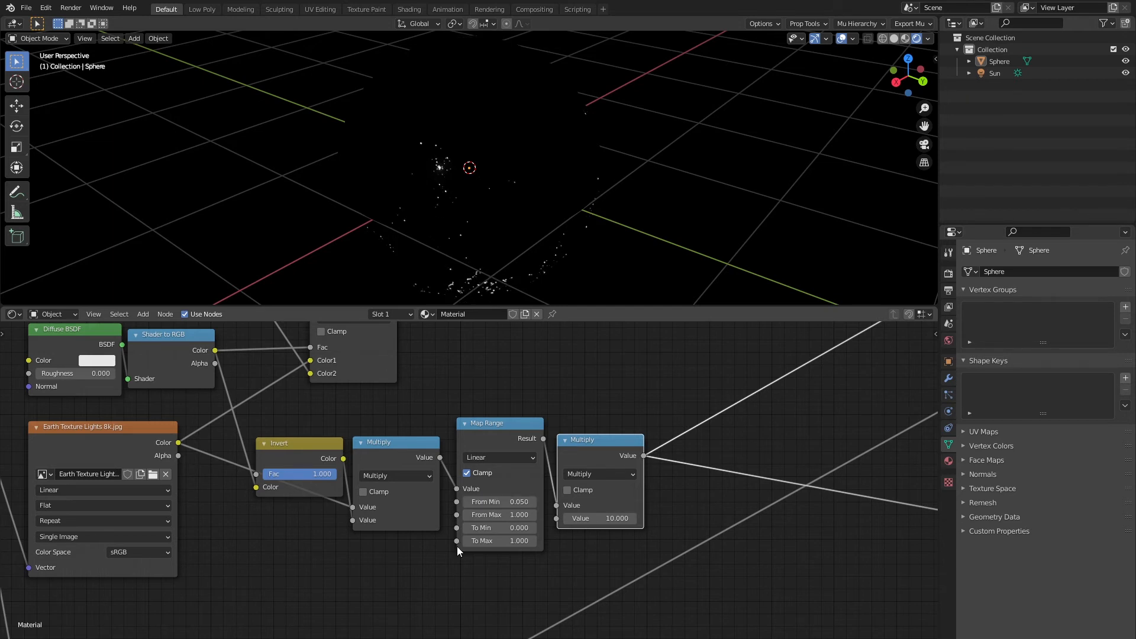
pyautogui.moveTo(479, 231); pyautogui.dragTo(475, 188, button='middle')
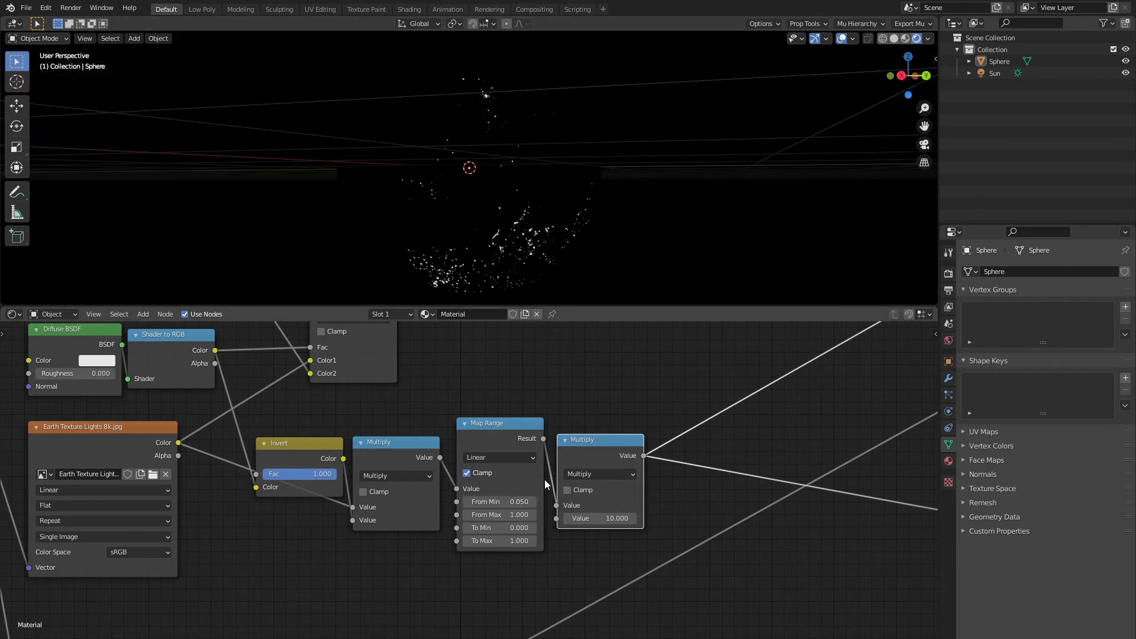
# - Try 0.04 as the From Min of the Map Range between the Multiply nodes and settle on 0.03
pyautogui.doubleClick(518, 503)
pyautogui.write('4')
pyautogui.press('Return')
pyautogui.moveTo(503, 279); pyautogui.dragTo(534, 277, button='middle')
pyautogui.doubleClick(515, 503)
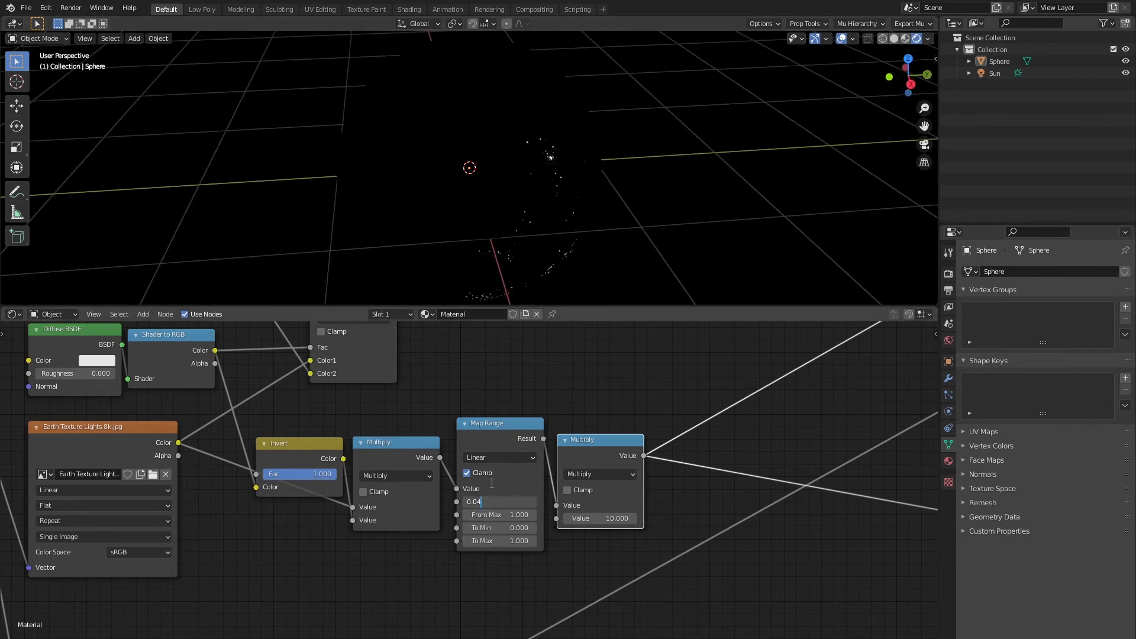
pyautogui.moveTo(603, 160); pyautogui.dragTo(669, 231, button='middle')
# - Preview the Mix node on the sphere and connect its Color output to the Principled BSDF's Base Color
pyautogui.moveTo(777, 454); pyautogui.dragTo(555, 565, button='middle')
pyautogui.scroll(-5, 550, 562)
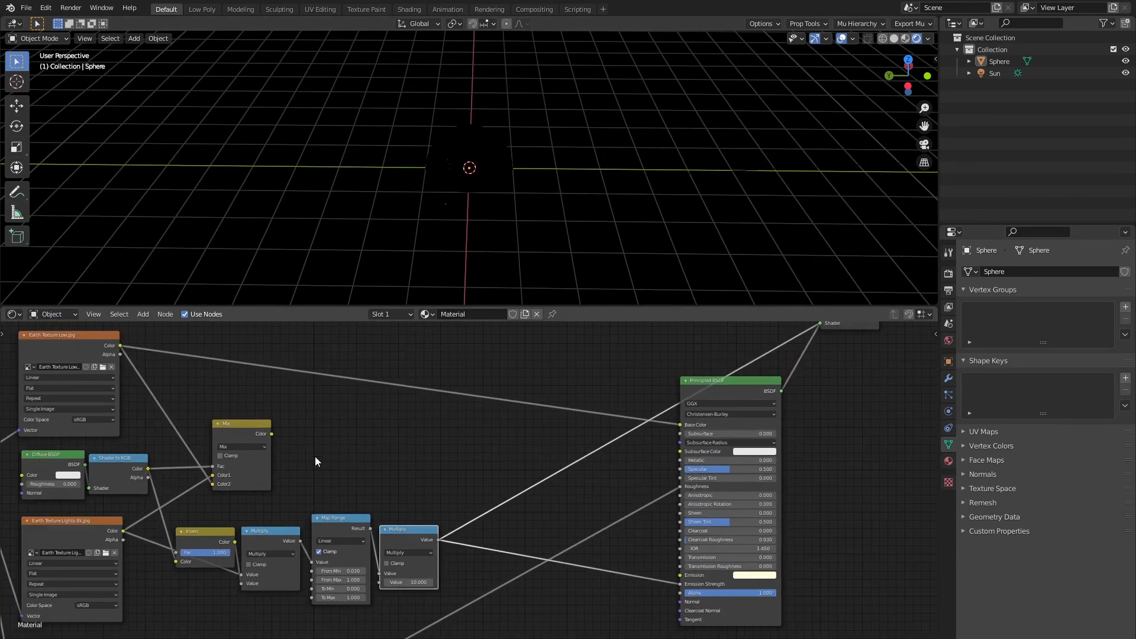
pyautogui.keyDown('ctrl'); pyautogui.keyDown('shift'); pyautogui.click(261, 425); pyautogui.keyUp('shift'); pyautogui.keyUp('ctrl')
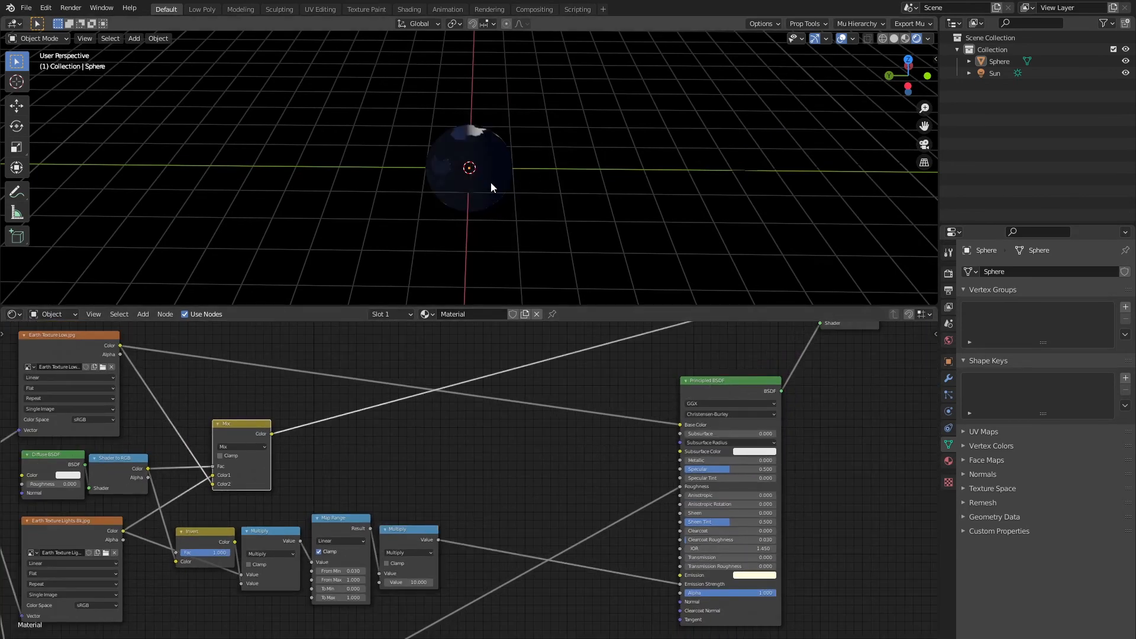
pyautogui.moveTo(491, 182); pyautogui.dragTo(414, 284, button='middle')
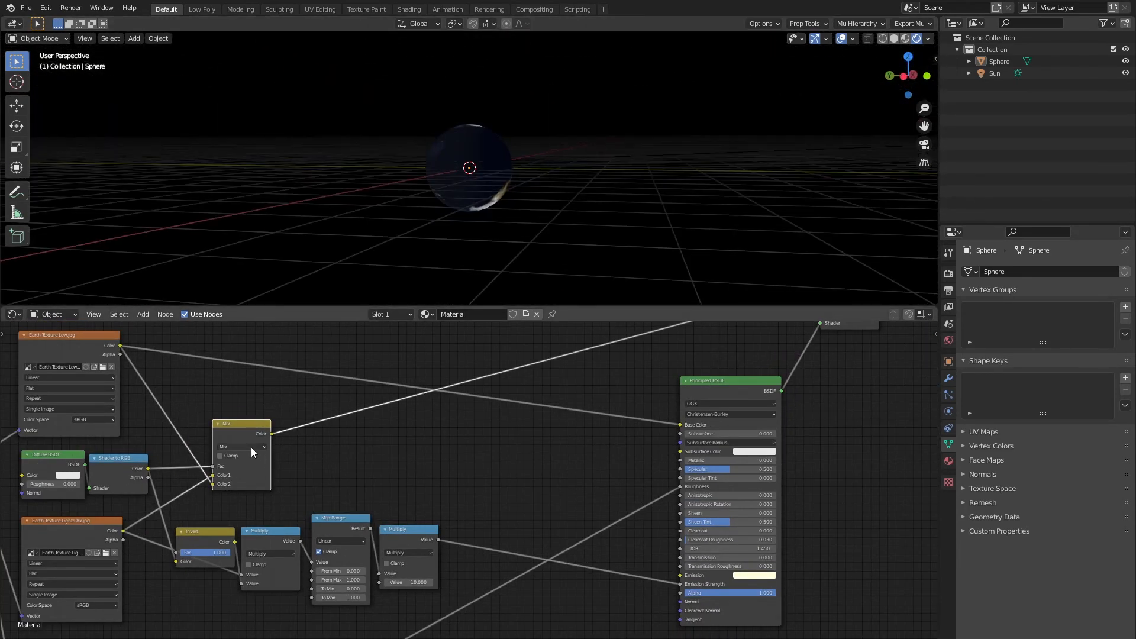
pyautogui.moveTo(269, 435); pyautogui.dragTo(681, 425)
# - Route the Add Shader back to the Material Output and inspect the lit and dark sides of the sphere
pyautogui.moveTo(822, 379); pyautogui.dragTo(606, 426, button='middle')
pyautogui.keyDown('ctrl'); pyautogui.keyDown('shift'); pyautogui.click(606, 361); pyautogui.keyUp('shift'); pyautogui.keyUp('ctrl')
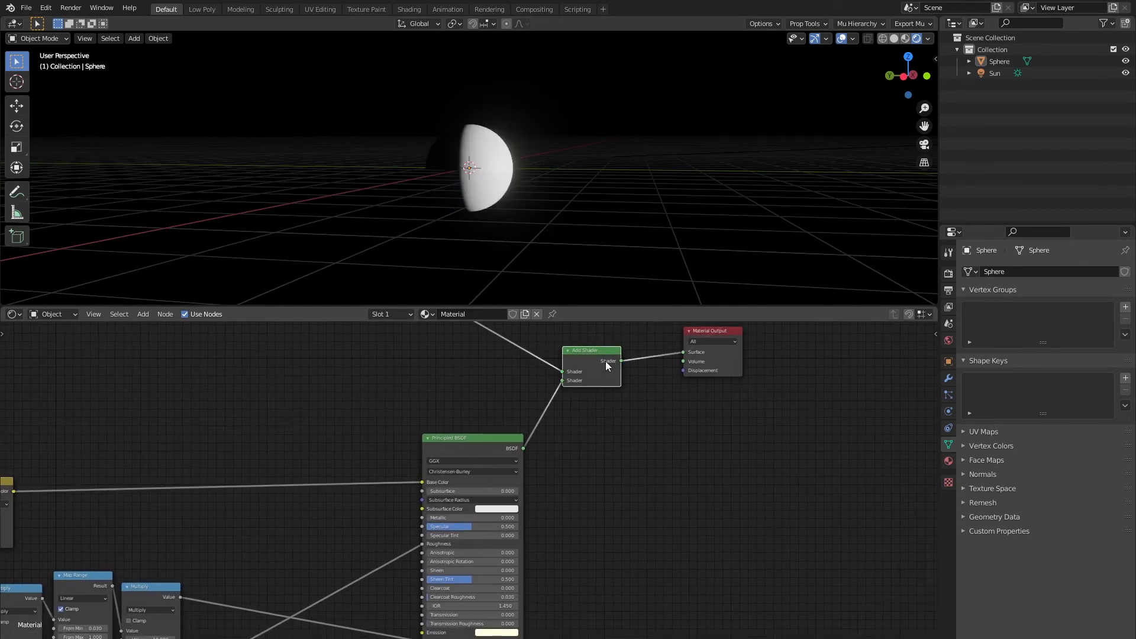
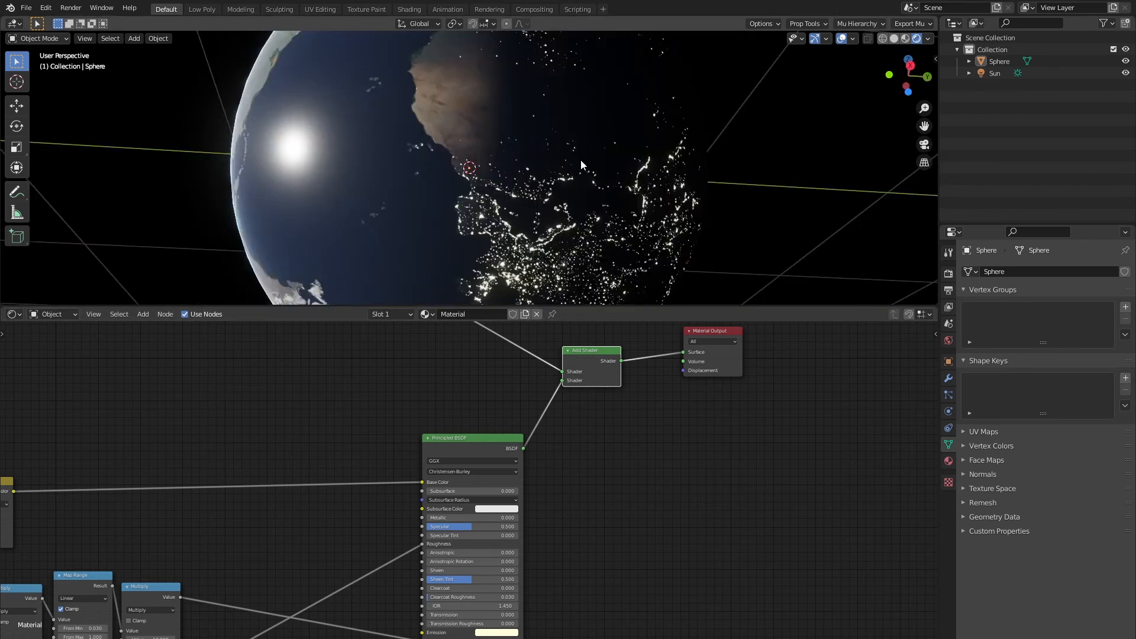
pyautogui.scroll(1, 580, 161)
pyautogui.moveTo(580, 161); pyautogui.dragTo(575, 227, button='middle')
# - Preview the Earth lights texture and replace its Mapping link with a direct connection from the Texture Coordinate's UV output
pyautogui.moveTo(258, 505); pyautogui.dragTo(598, 430, button='middle')
pyautogui.moveTo(417, 434); pyautogui.dragTo(512, 344, button='middle')
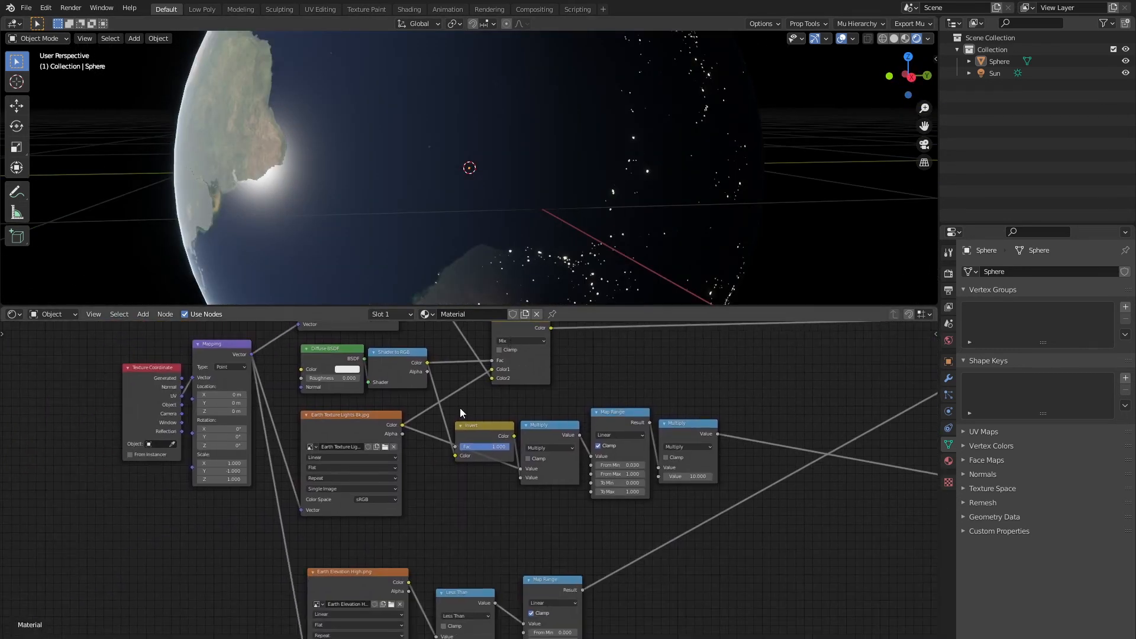
pyautogui.keyDown('ctrl'); pyautogui.keyDown('shift'); pyautogui.click(362, 420); pyautogui.keyUp('shift'); pyautogui.keyUp('ctrl')
pyautogui.scroll(-5, 438, 150)
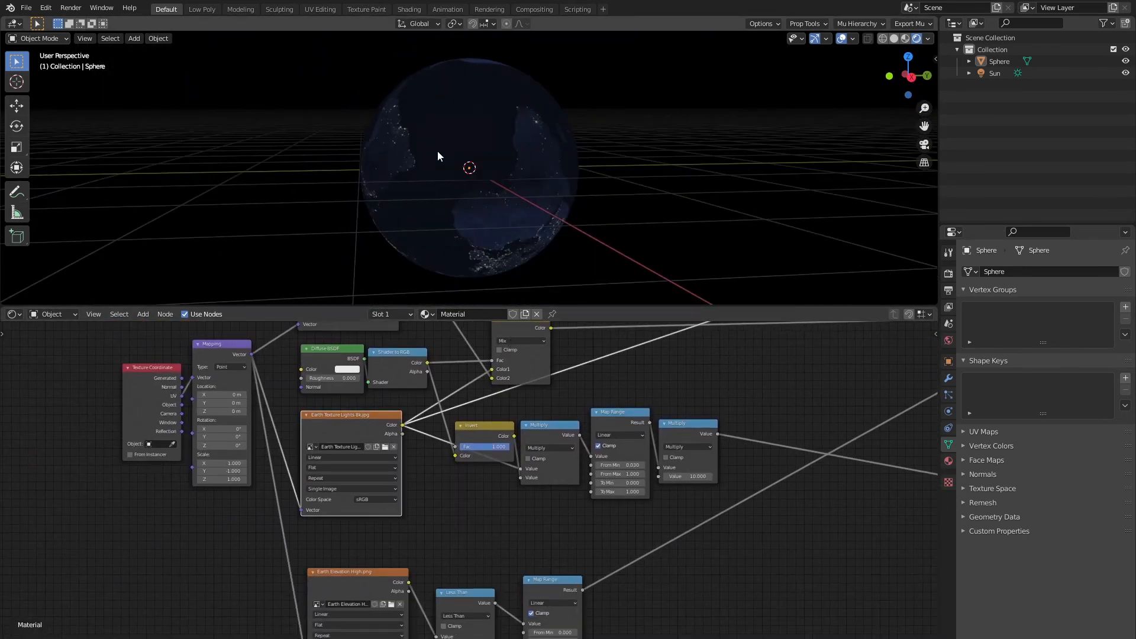
pyautogui.moveTo(299, 510); pyautogui.dragTo(293, 463)
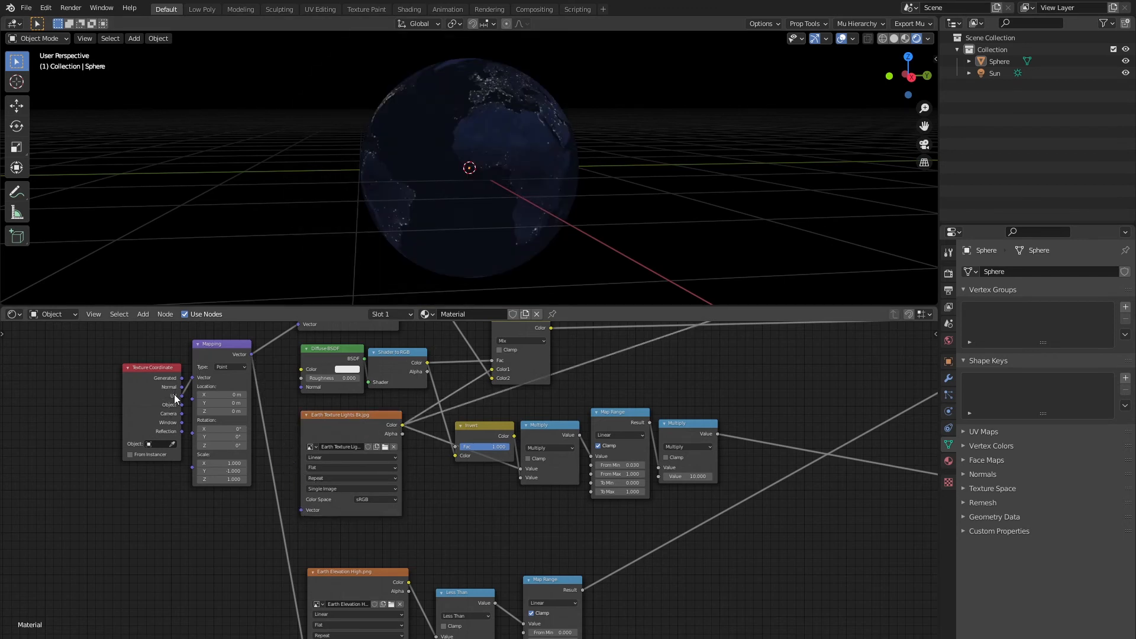
pyautogui.moveTo(179, 396); pyautogui.dragTo(299, 513)
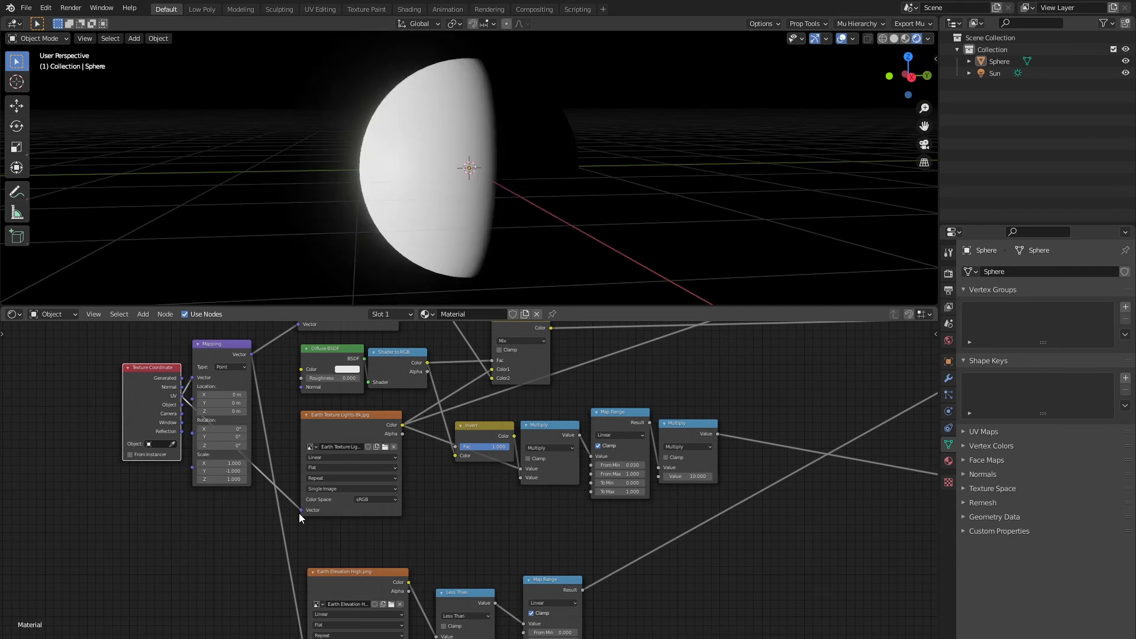
# - Restore the Add Shader as the Material Output's surface and check the full Earth material
pyautogui.moveTo(761, 404); pyautogui.dragTo(427, 576, button='middle')
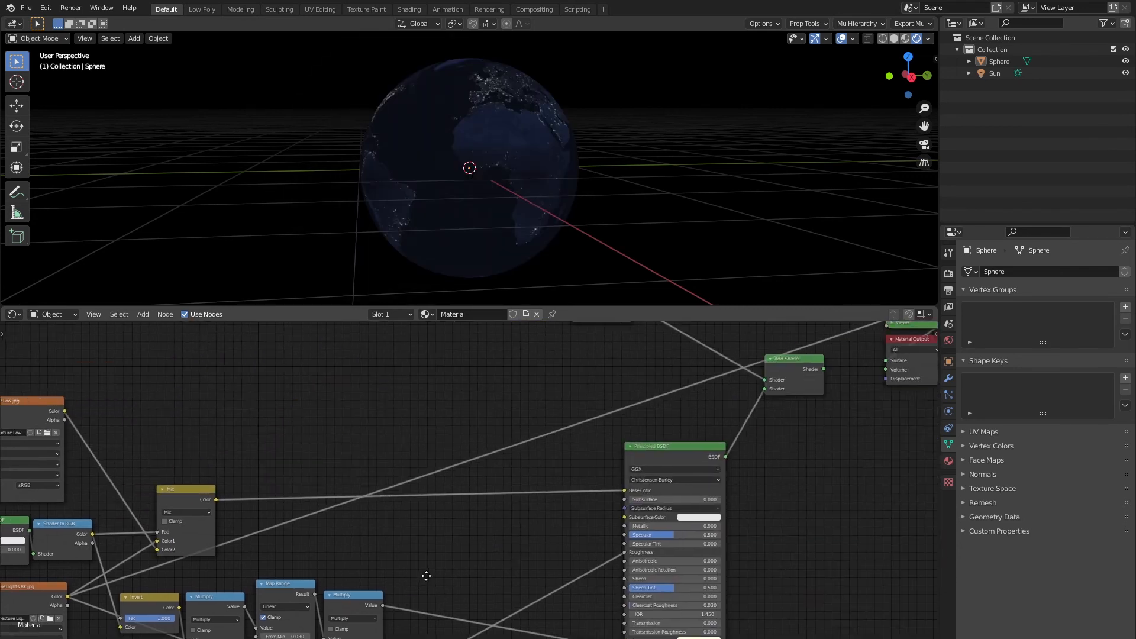
pyautogui.keyDown('ctrl'); pyautogui.keyDown('shift'); pyautogui.click(671, 457); pyautogui.keyUp('shift'); pyautogui.keyUp('ctrl')
pyautogui.keyDown('ctrl'); pyautogui.keyDown('shift'); pyautogui.click(790, 363); pyautogui.keyUp('shift'); pyautogui.keyUp('ctrl')
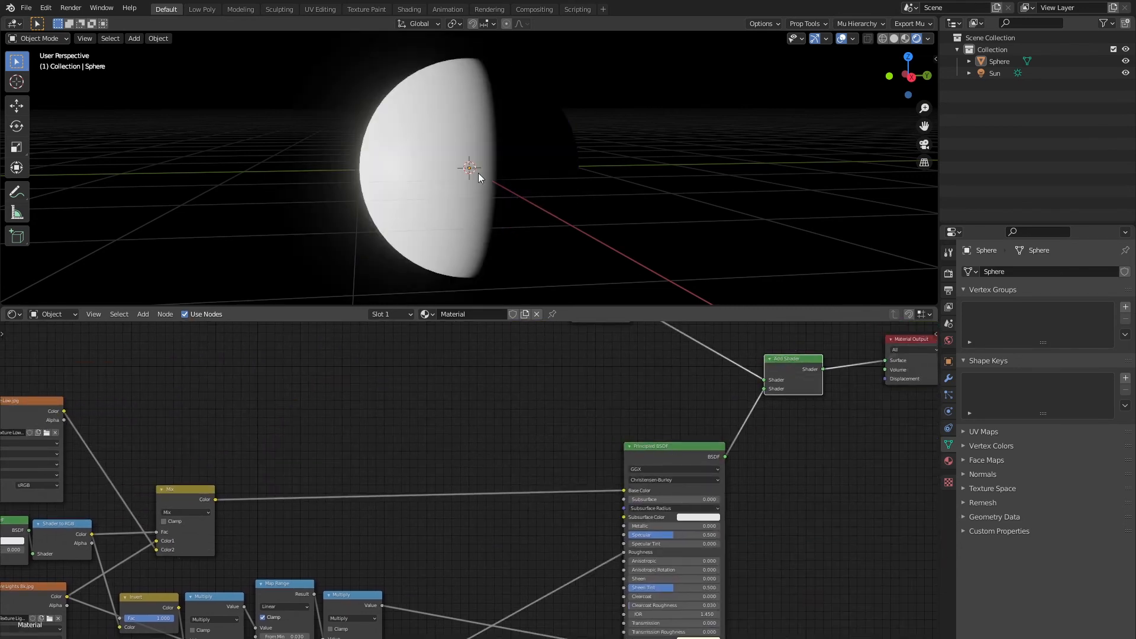
pyautogui.moveTo(368, 147); pyautogui.dragTo(279, 160, button='middle')
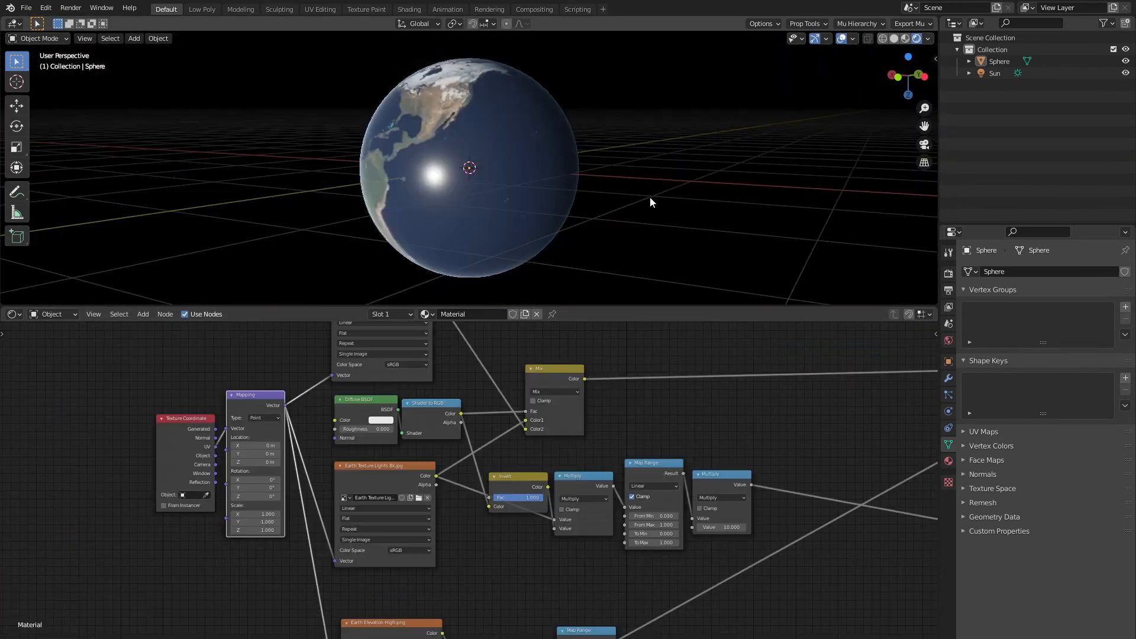
# - Set the Mapping node's Y scale to 1
pyautogui.moveTo(651, 201); pyautogui.dragTo(581, 197, button='middle')
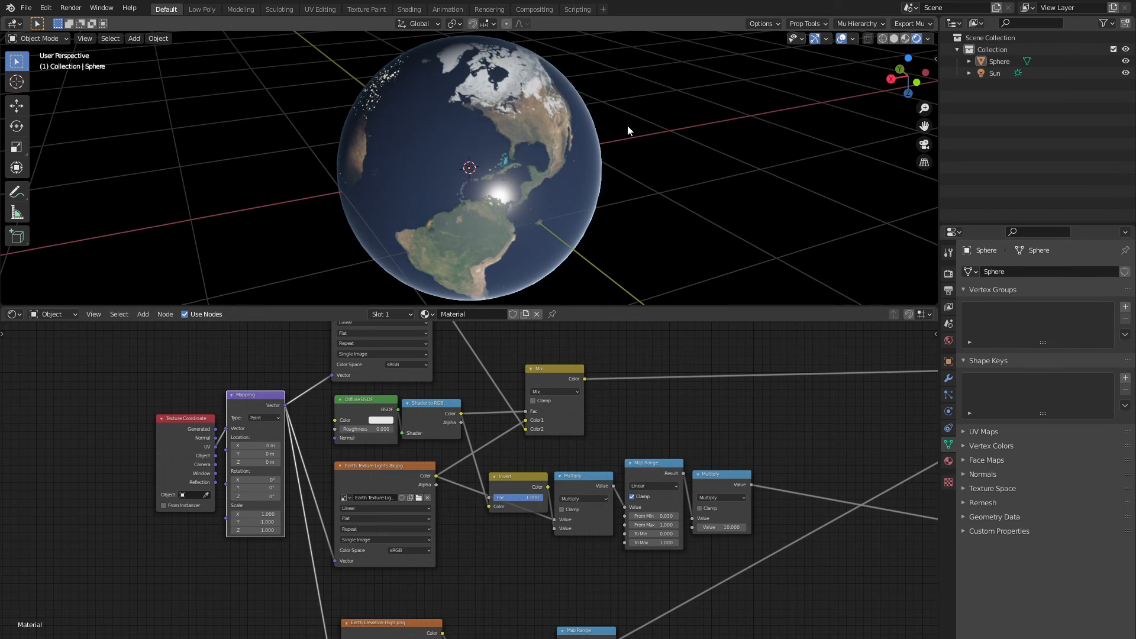
pyautogui.press('KP_3')
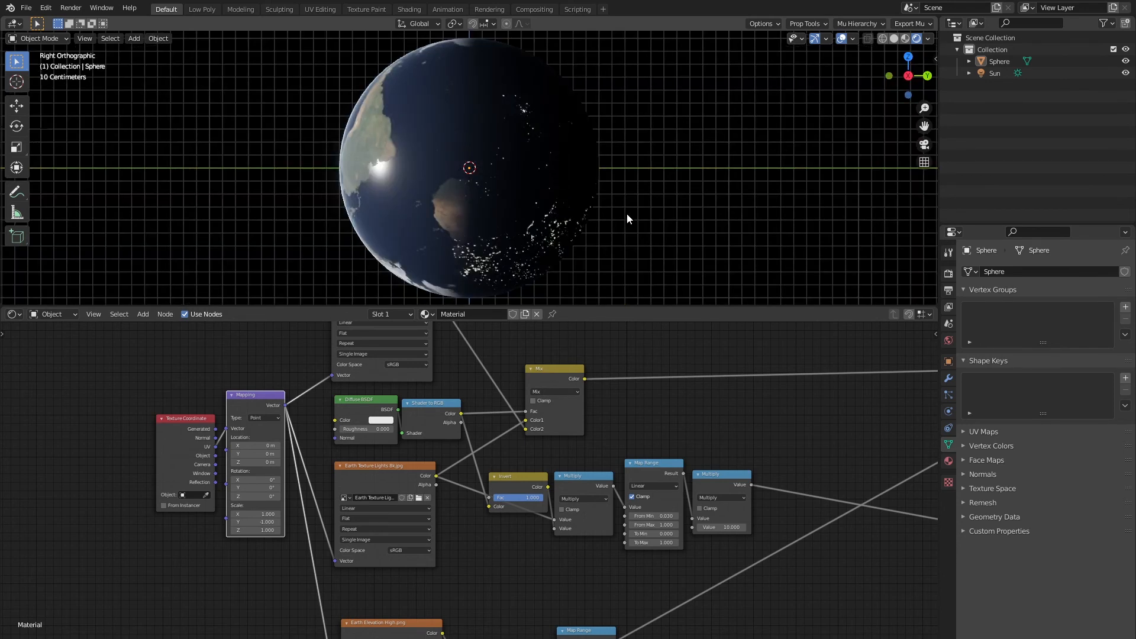
pyautogui.moveTo(675, 45); pyautogui.dragTo(410, 194, button='middle')
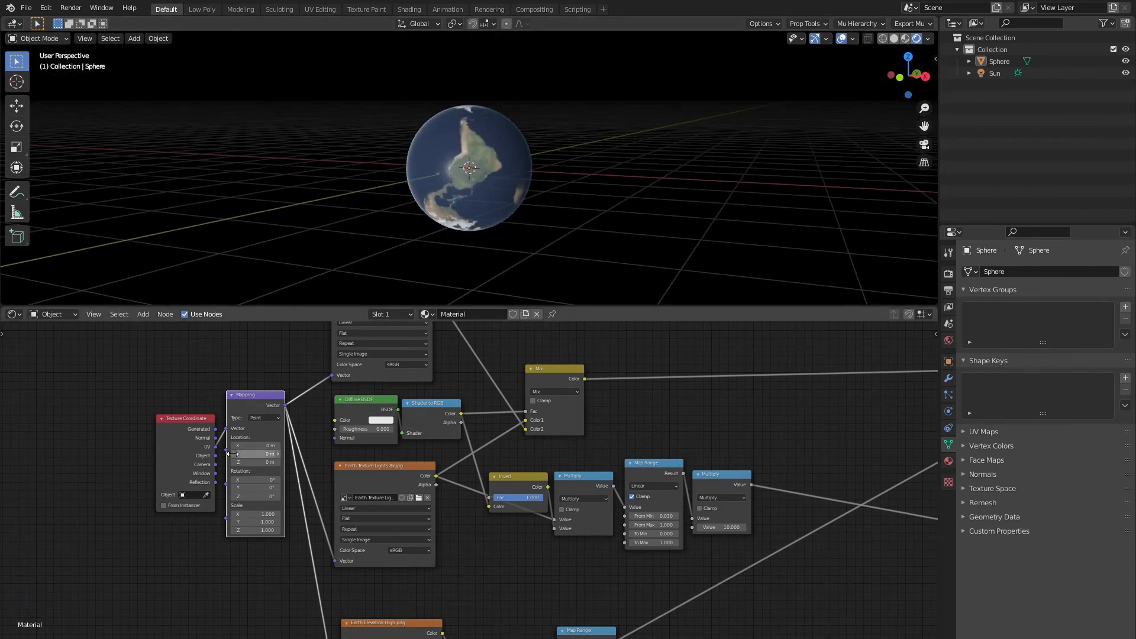
pyautogui.click(256, 522)
pyautogui.write('1')
pyautogui.press('Return')
# - Examine the city lights and coastlines on the sphere's dark side up close
pyautogui.moveTo(508, 182); pyautogui.dragTo(290, 176, button='middle')
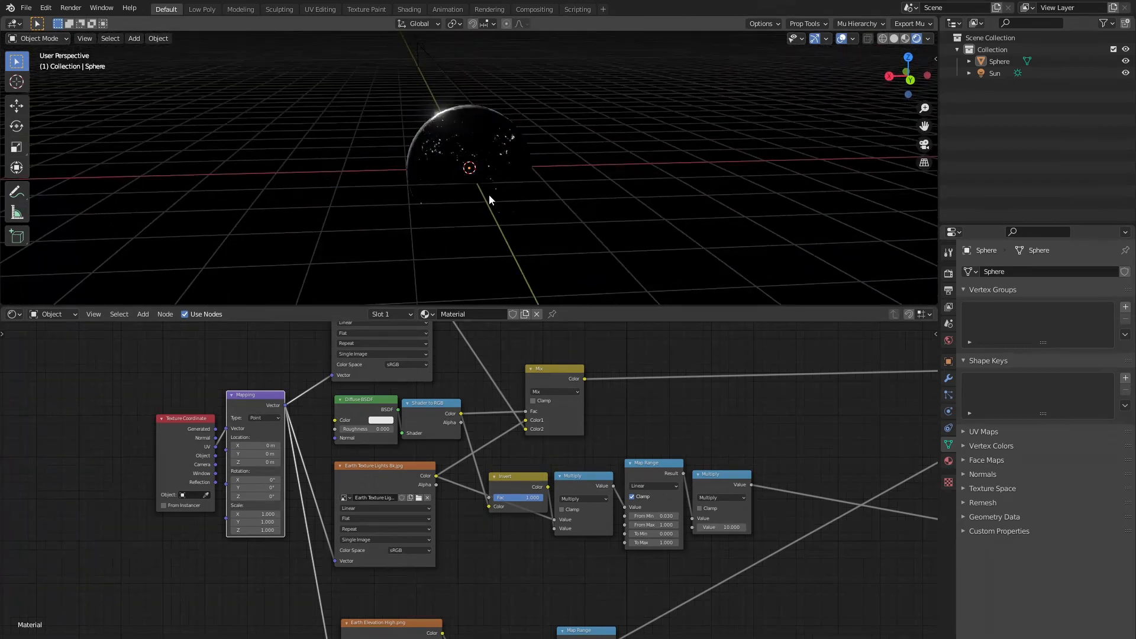
pyautogui.scroll(5, 426, 184)
pyautogui.scroll(-2, 488, 177)
pyautogui.moveTo(363, 164); pyautogui.dragTo(442, 186, button='middle')
pyautogui.scroll(-3, 488, 177)
pyautogui.scroll(8, 486, 172)
pyautogui.scroll(3, 436, 178)
pyautogui.scroll(-5, 531, 238)
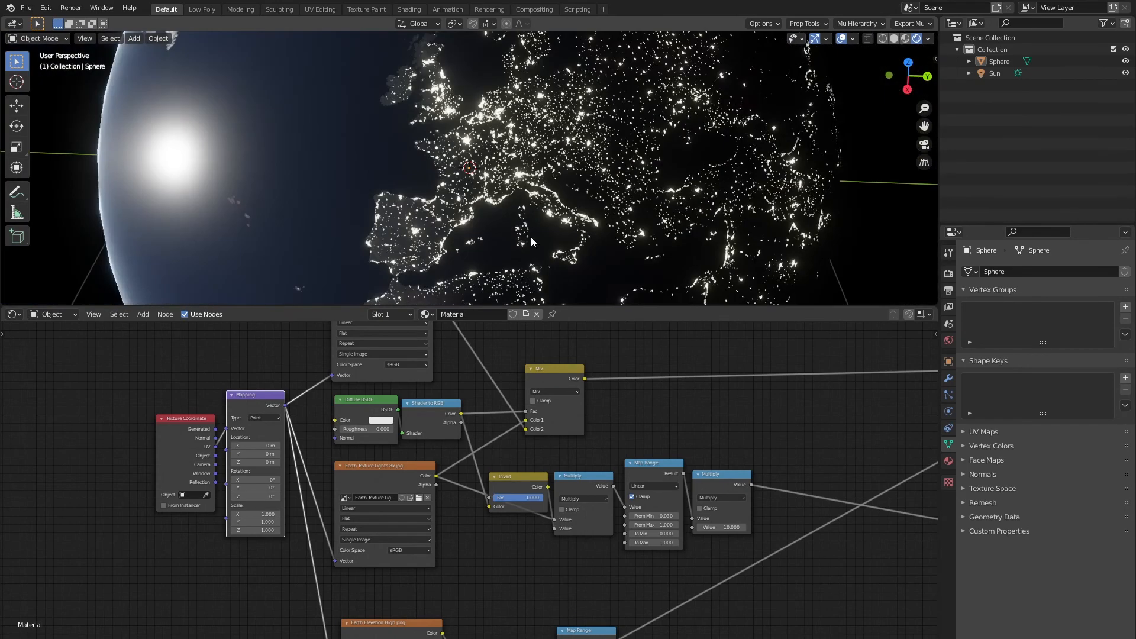
# - Enlarge the 3D viewport and examine the sun's reflection and the atmosphere on the Earth's day side
pyautogui.moveTo(609, 306); pyautogui.dragTo(595, 609)
pyautogui.moveTo(577, 337); pyautogui.dragTo(489, 367, button='middle')
pyautogui.scroll(-10, 389, 302)
pyautogui.scroll(3, 438, 335)
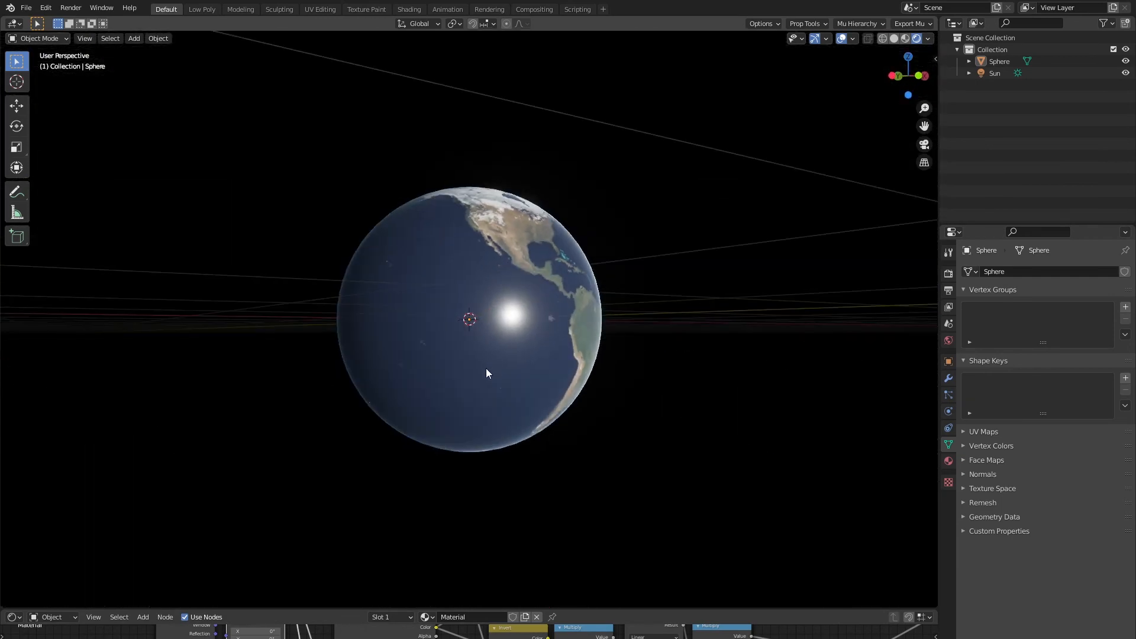
pyautogui.scroll(2, 505, 350)
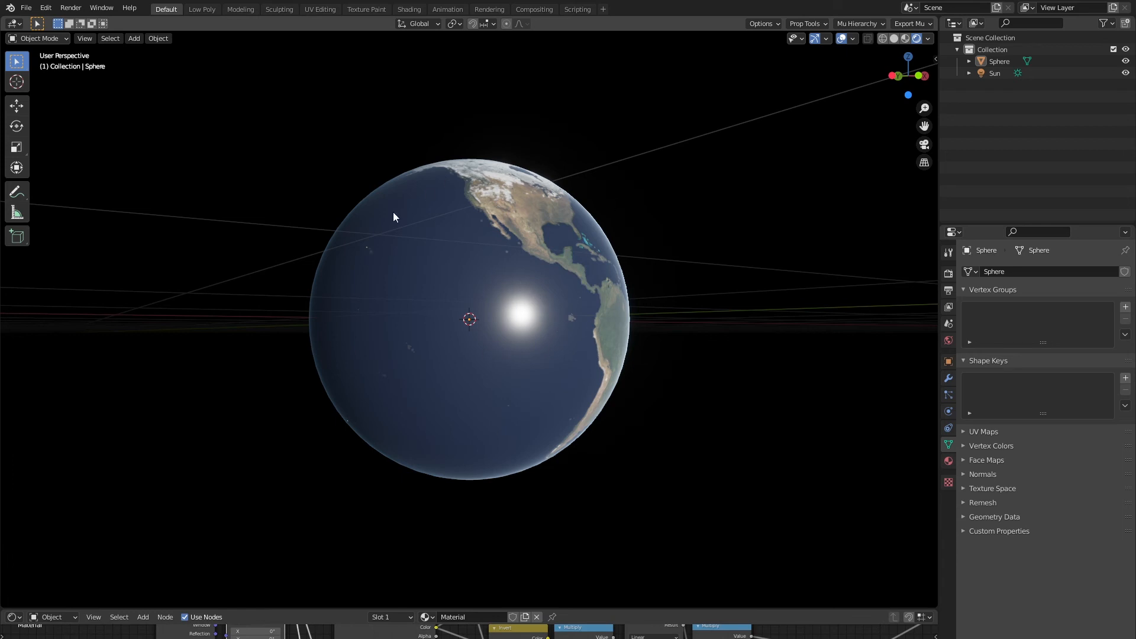
pyautogui.moveTo(223, 273)
pyautogui.mouseDown(button='middle')
pyautogui.moveTo(233, 332)
pyautogui.moveTo(165, 325)
pyautogui.moveTo(210, 276)
pyautogui.moveTo(210, 286)
pyautogui.mouseUp(button='middle')
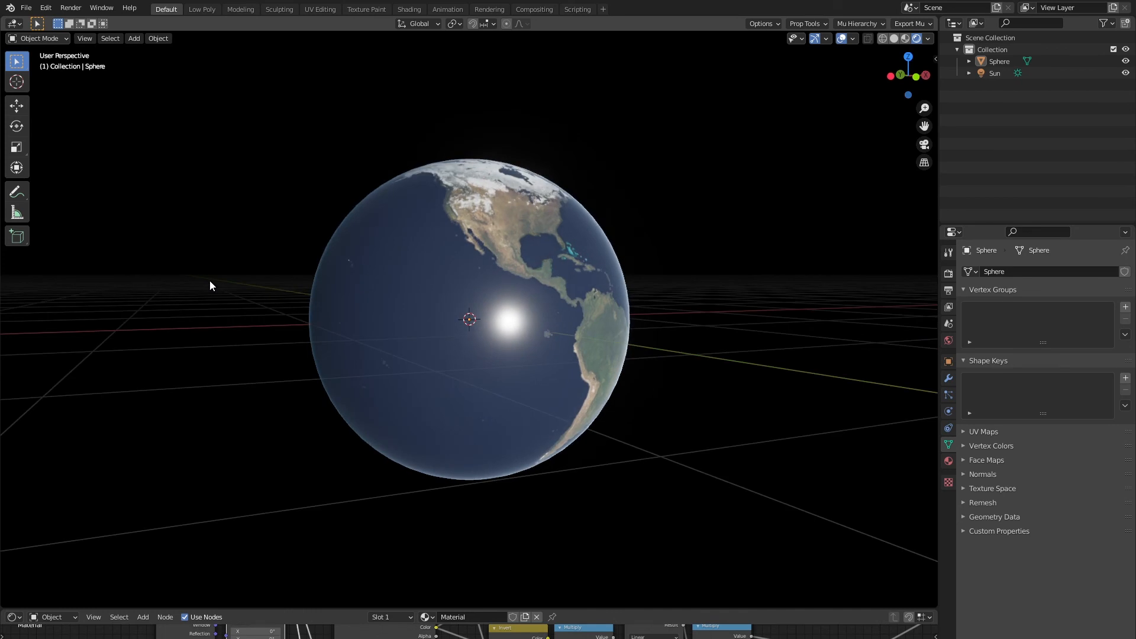
pyautogui.moveTo(608, 342); pyautogui.dragTo(636, 354, button='middle')
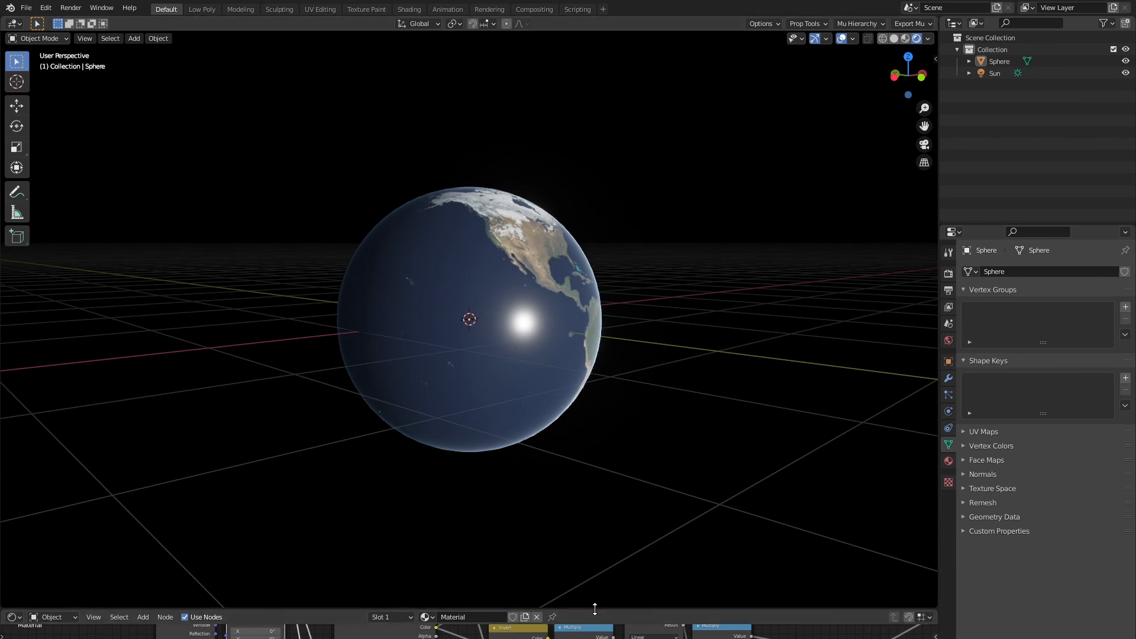
# - Enlarge the node editor and set the To Max of the elevation mask's Map Range node to 0.3
pyautogui.moveTo(598, 609); pyautogui.dragTo(624, 398)
pyautogui.moveTo(476, 619); pyautogui.dragTo(350, 485, button='middle')
pyautogui.moveTo(506, 530); pyautogui.dragTo(511, 483, button='middle')
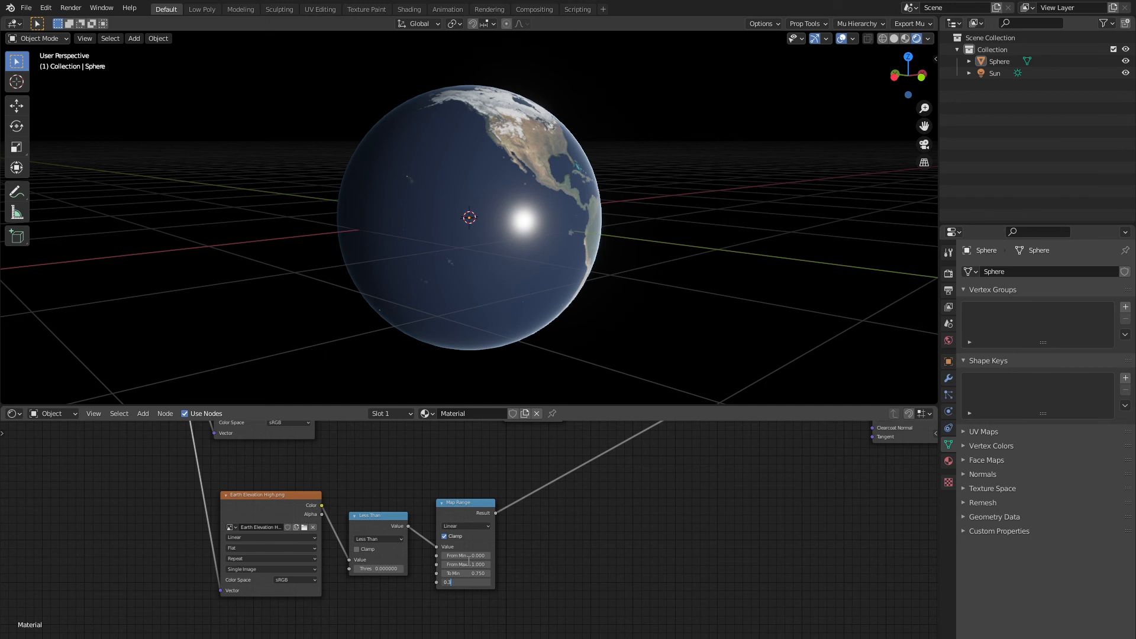
pyautogui.press('Return')
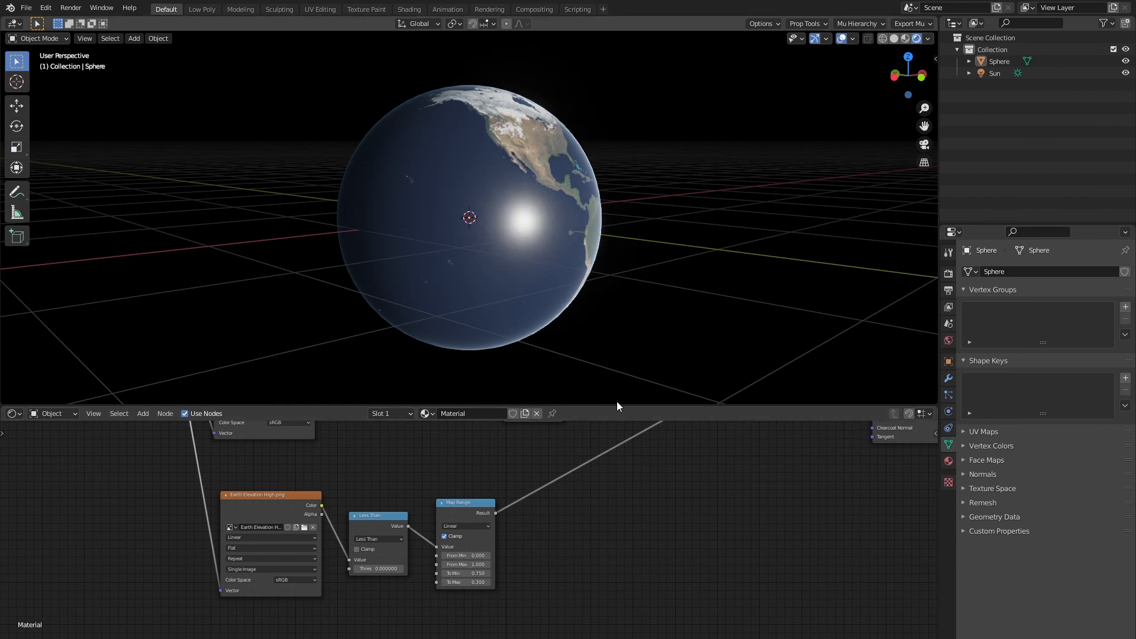
# - Check the broader ocean highlight, enlarge the 3D viewport and select the Sun light
pyautogui.moveTo(613, 391); pyautogui.dragTo(397, 267, button='middle')
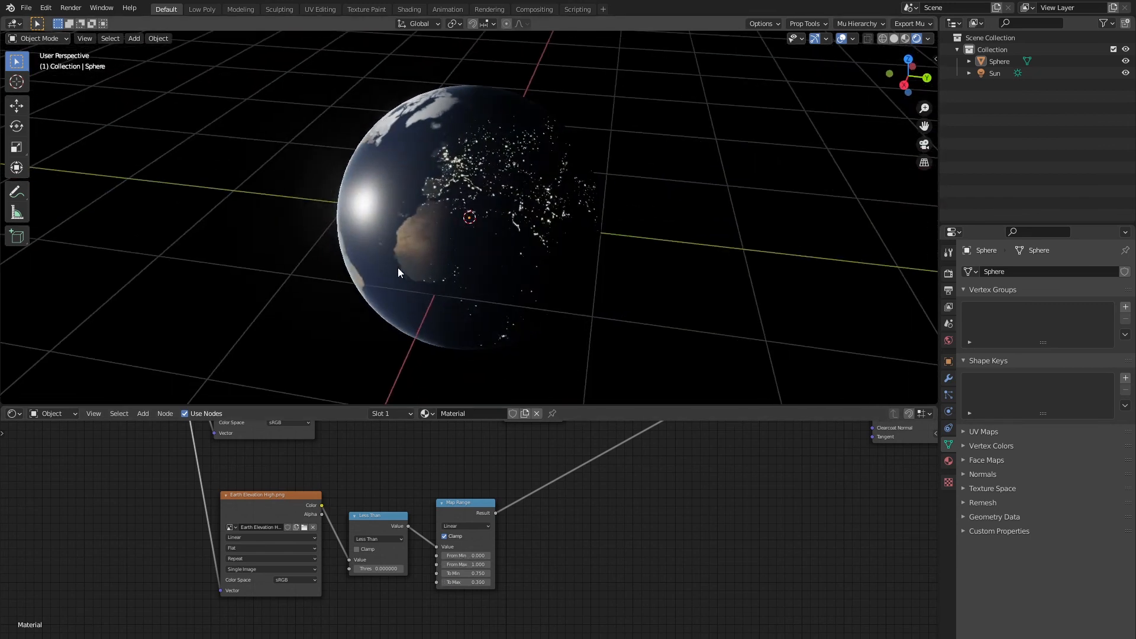
pyautogui.scroll(-6, 398, 268)
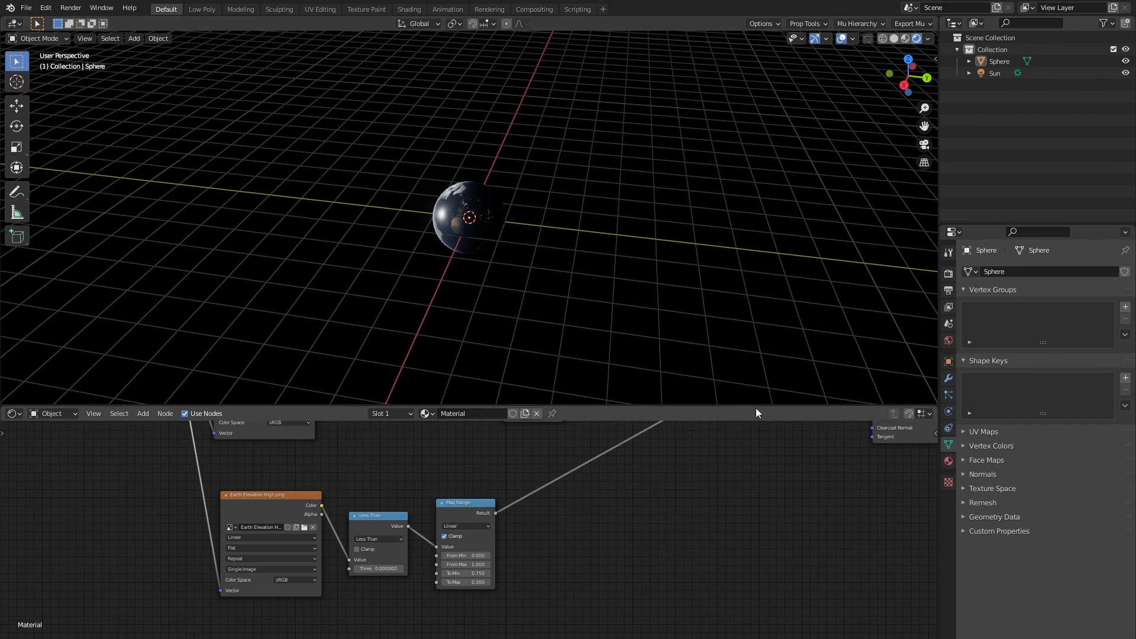
pyautogui.moveTo(757, 406); pyautogui.dragTo(757, 561)
pyautogui.moveTo(375, 392); pyautogui.dragTo(500, 243, button='middle')
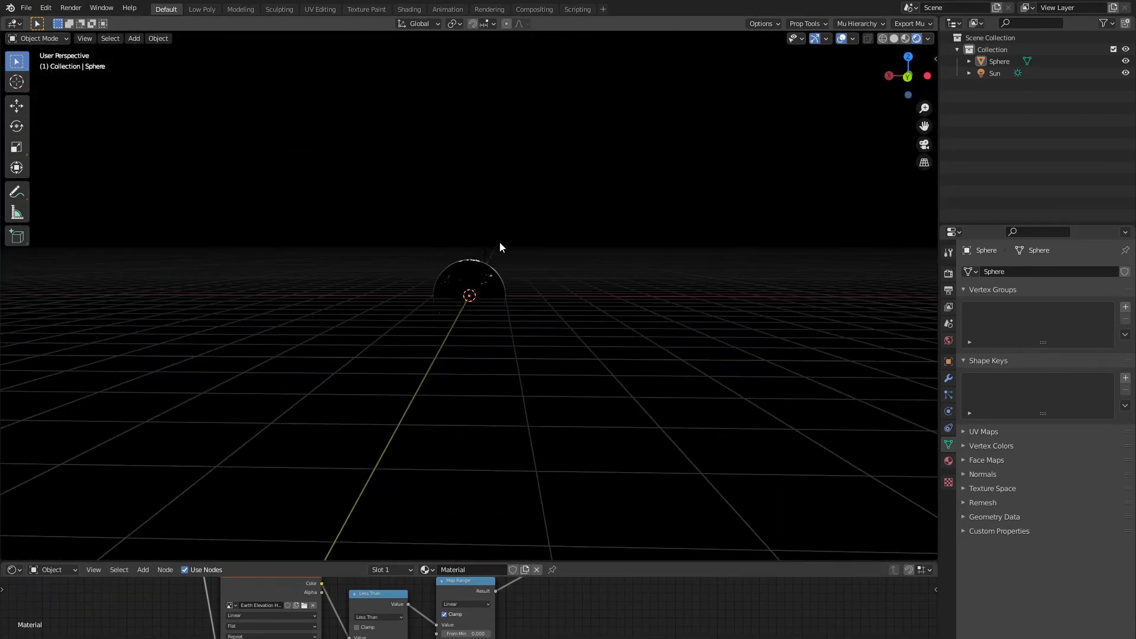
pyautogui.click(495, 249)
pyautogui.moveTo(629, 228); pyautogui.dragTo(582, 290, button='middle')
# - Add a Track To object constraint to the Sun with the Sphere as its target
pyautogui.click(950, 378)
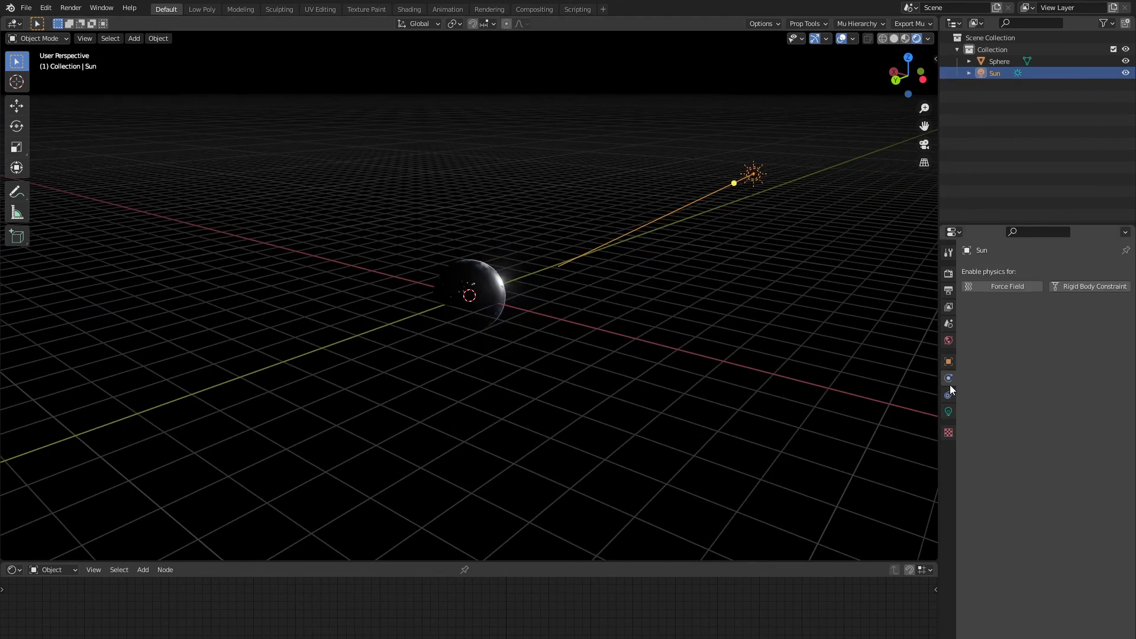
pyautogui.click(950, 393)
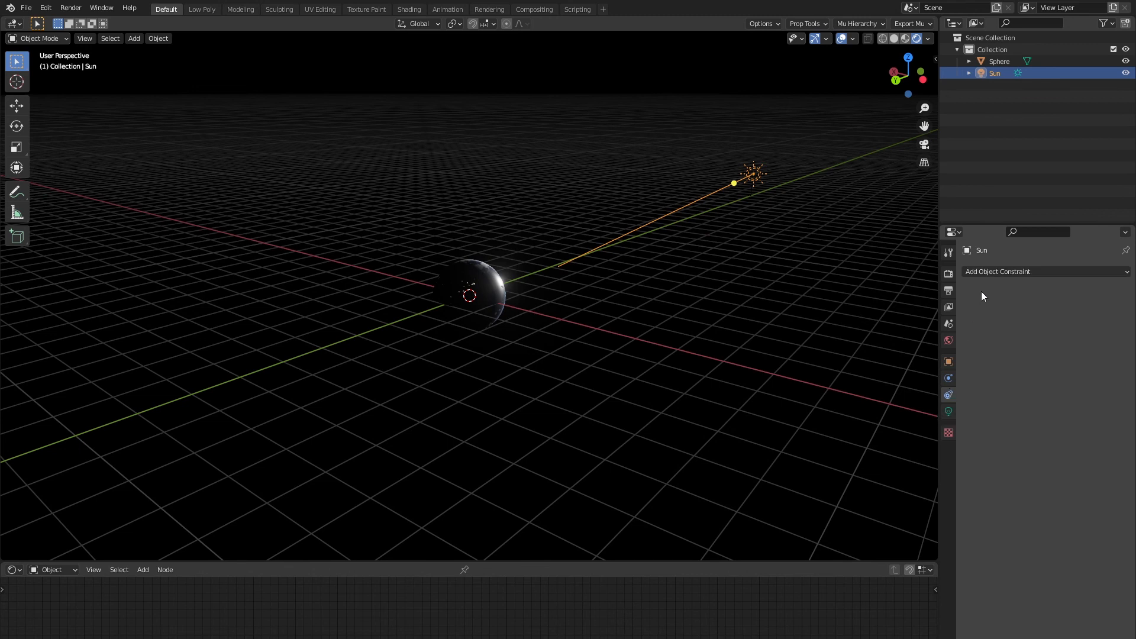
pyautogui.click(996, 271)
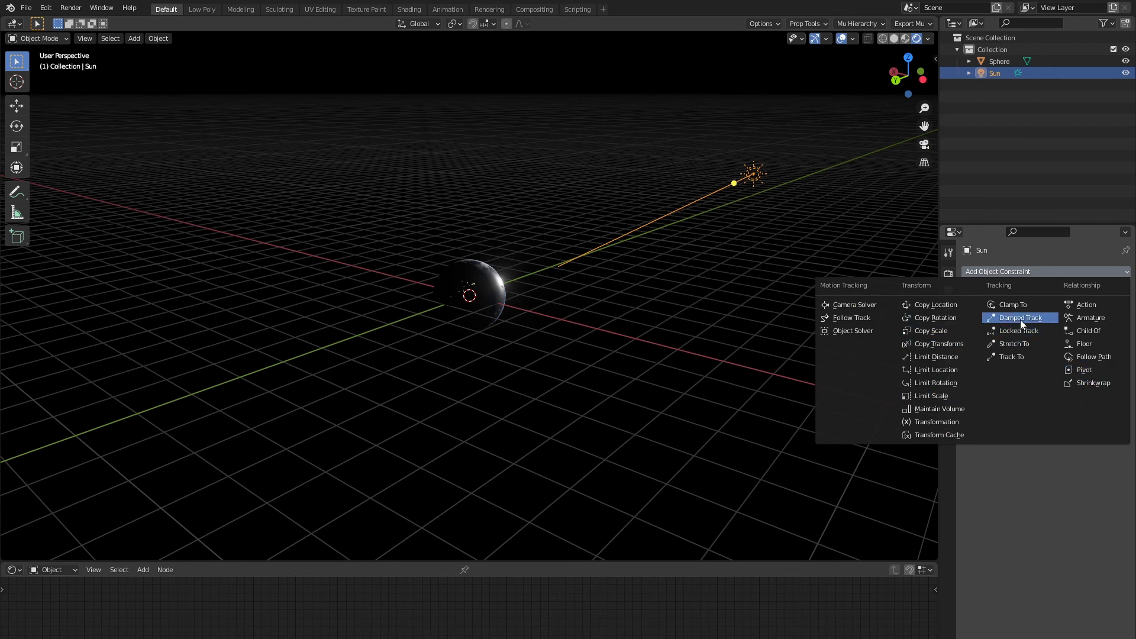
pyautogui.click(1011, 356)
pyautogui.click(1060, 310)
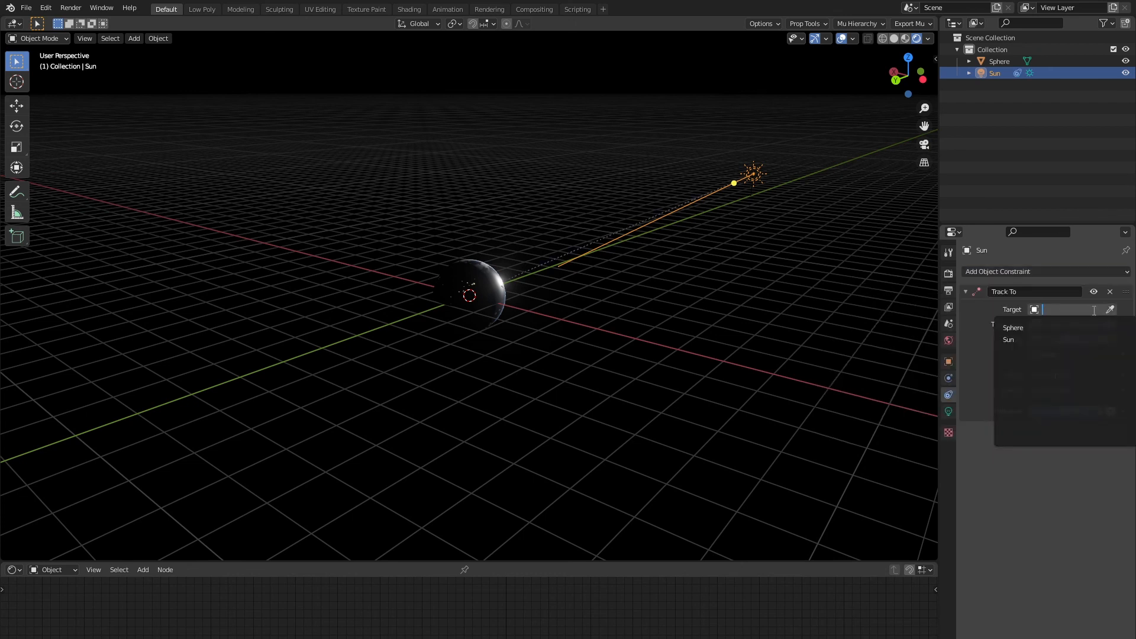
pyautogui.click(1029, 329)
# - Rename the Sphere object as Earth and select the Sun light again
pyautogui.doubleClick(999, 61)
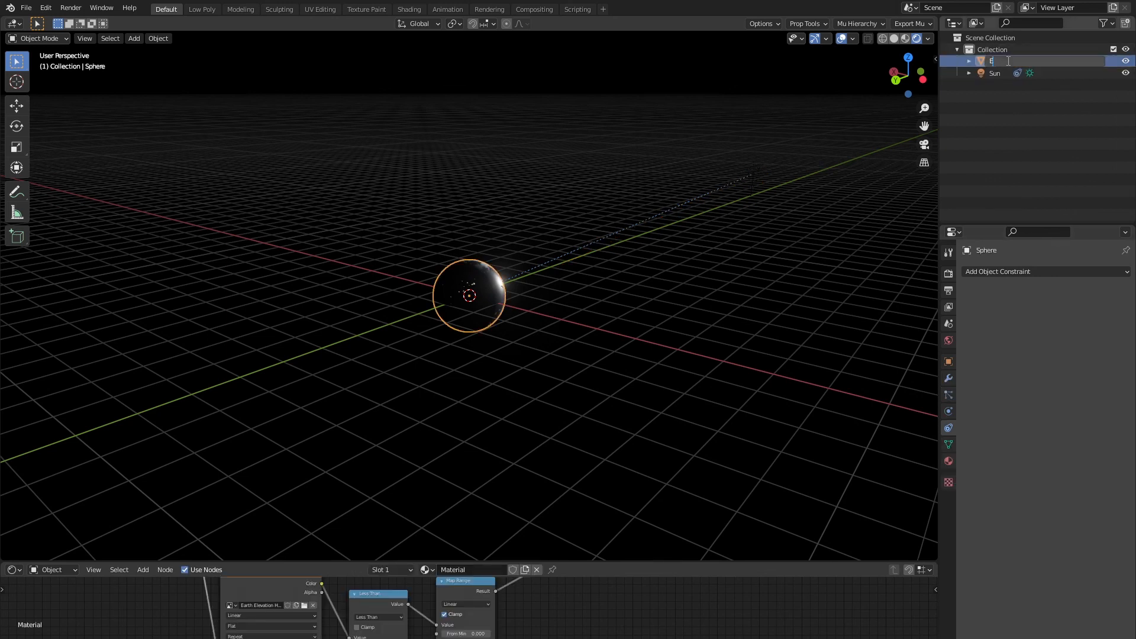
pyautogui.press('Return')
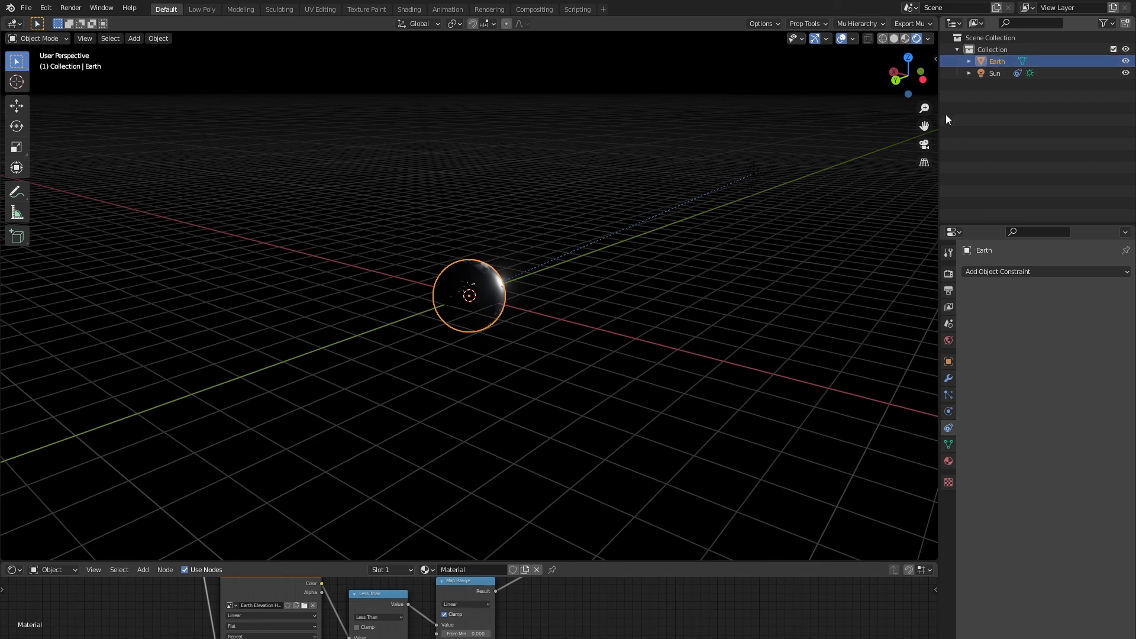
pyautogui.click(748, 173)
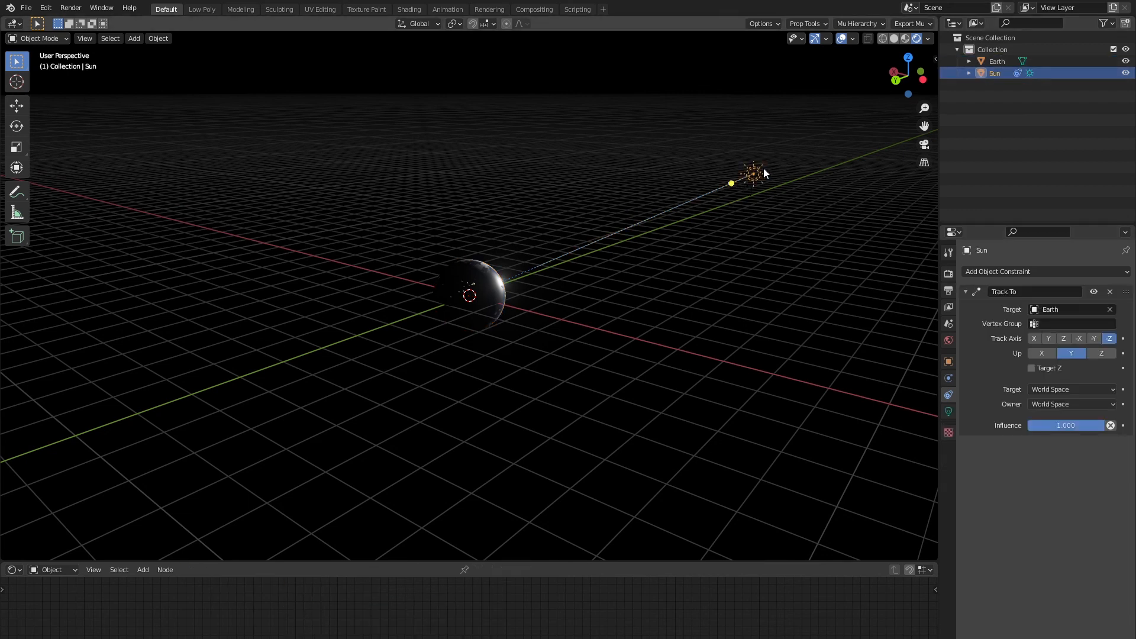
# - Move the Sun freely by about (10.3, 13.9, -12.3) m, and again by about (-6.6, -8.9, 6.5) m, to test the tracking
pyautogui.press('g')
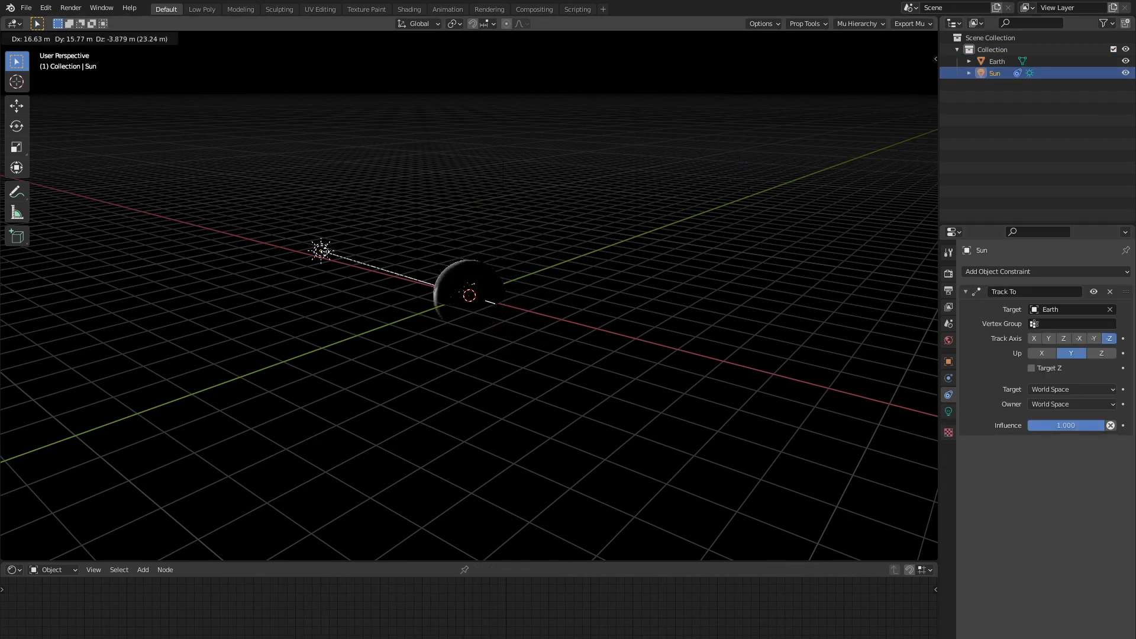
pyautogui.click(446, 418)
pyautogui.moveTo(446, 418); pyautogui.dragTo(539, 370, button='middle')
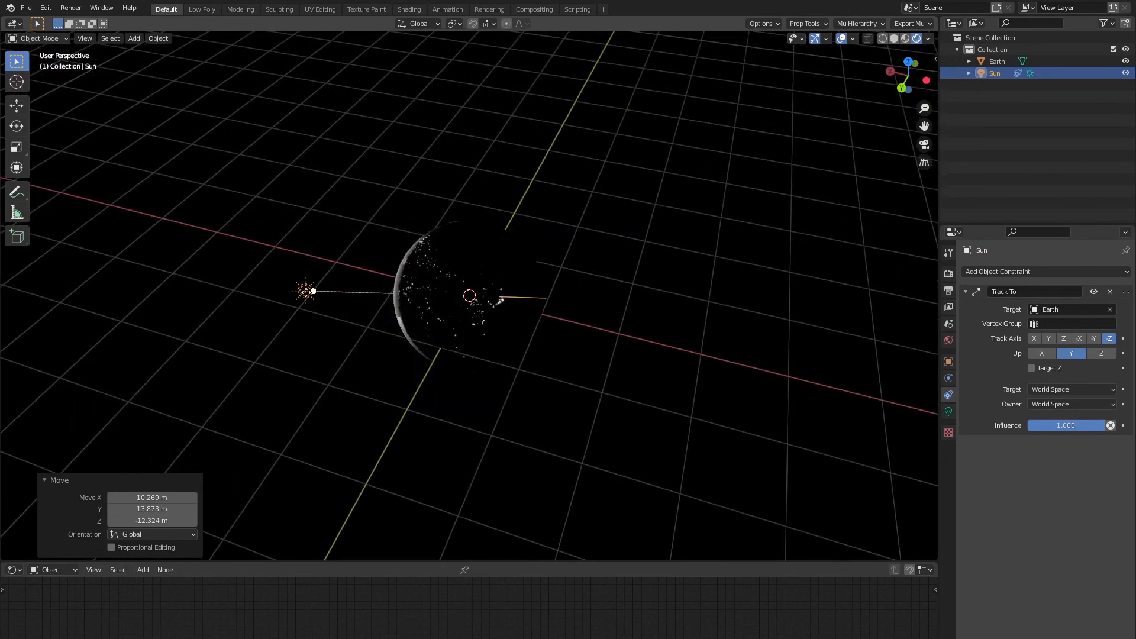
pyautogui.press('g')
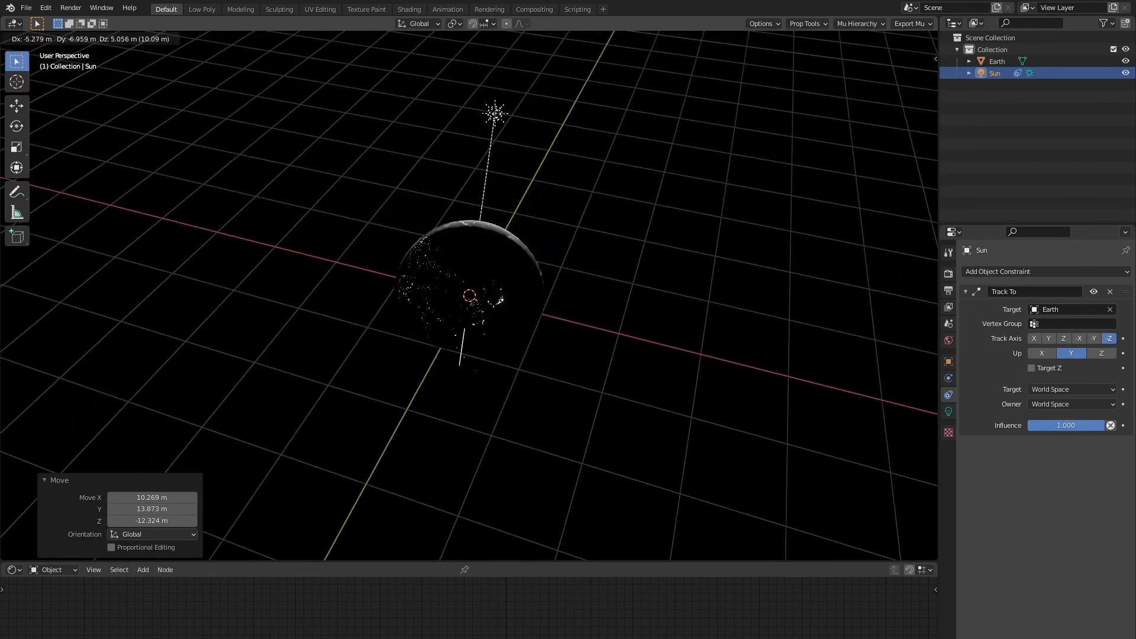
pyautogui.click(616, 135)
# - Reposition the Sun by about (-0.22, 12.8, 3.5) m, and again by about (1.7, 5.5, 5.2) m
pyautogui.moveTo(616, 135); pyautogui.dragTo(579, 128, button='middle')
pyautogui.scroll(-2, 778, 354)
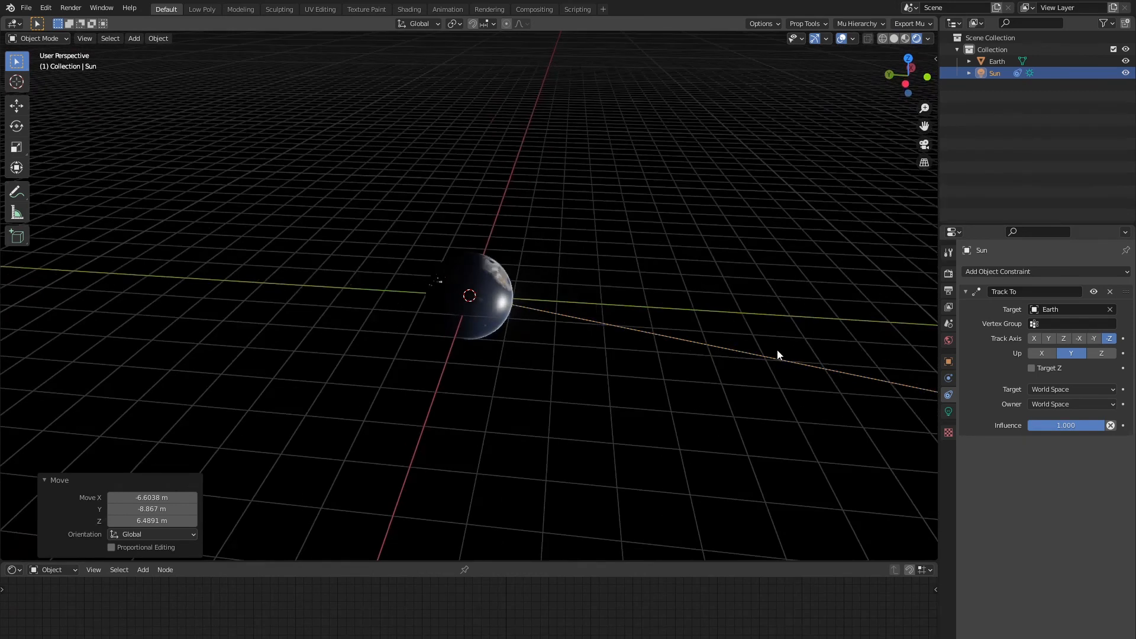
pyautogui.press('g')
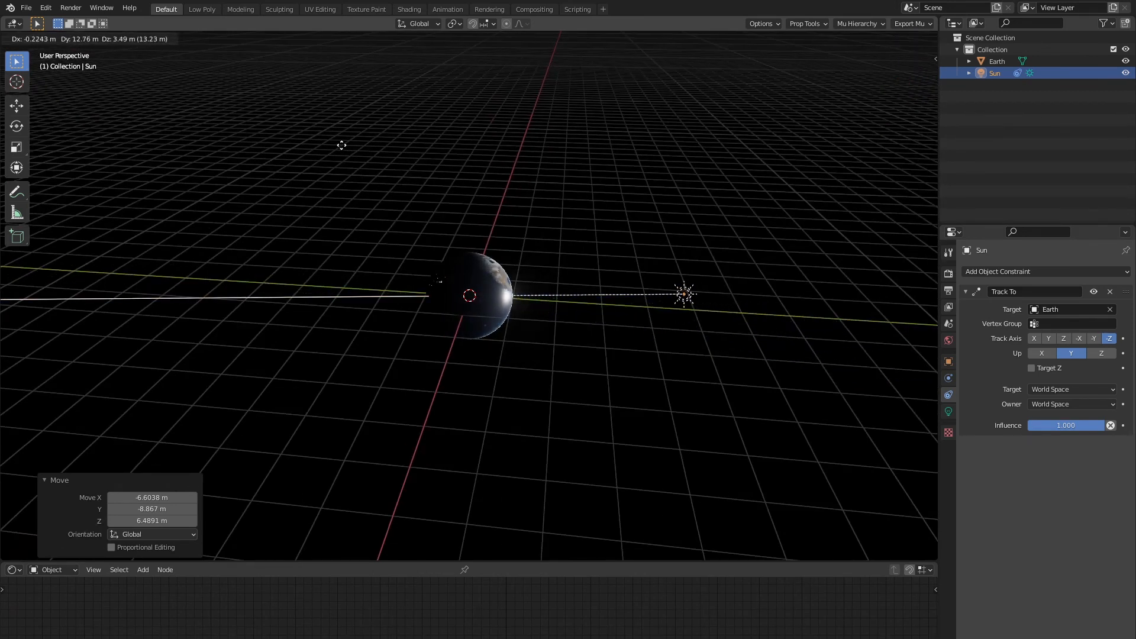
pyautogui.click(689, 272)
pyautogui.press('g')
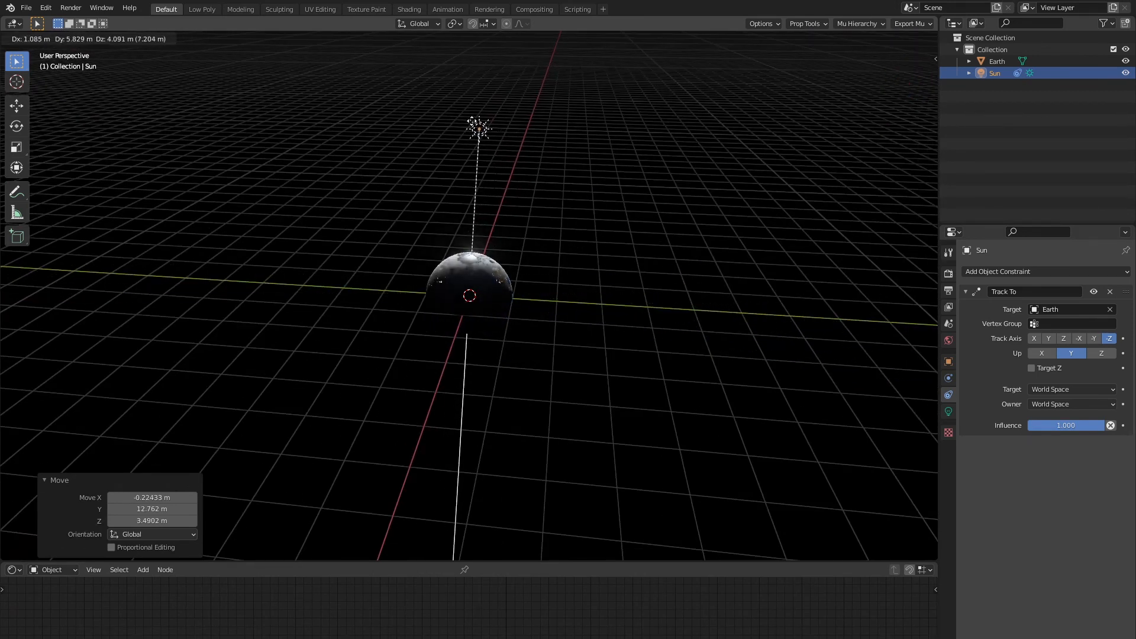
pyautogui.click(484, 77)
# - Examine the Earth's day side, ocean highlight and city lights from several angles under the repositioned Sun
pyautogui.moveTo(484, 77); pyautogui.dragTo(376, 178, button='middle')
pyautogui.scroll(8, 376, 179)
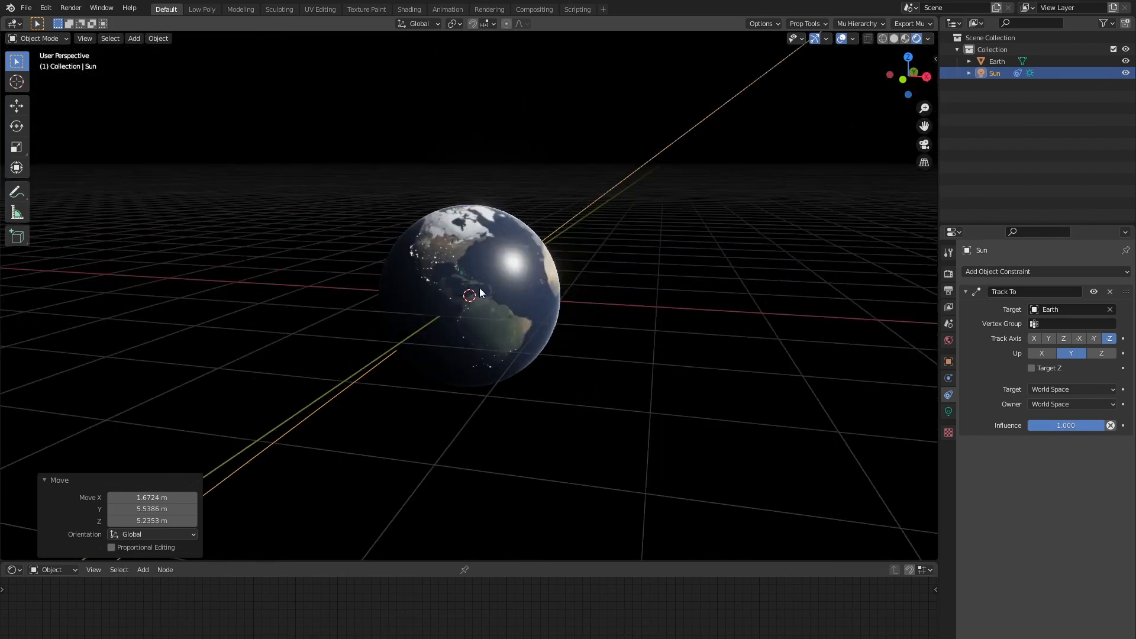
pyautogui.moveTo(518, 298); pyautogui.dragTo(733, 300, button='middle')
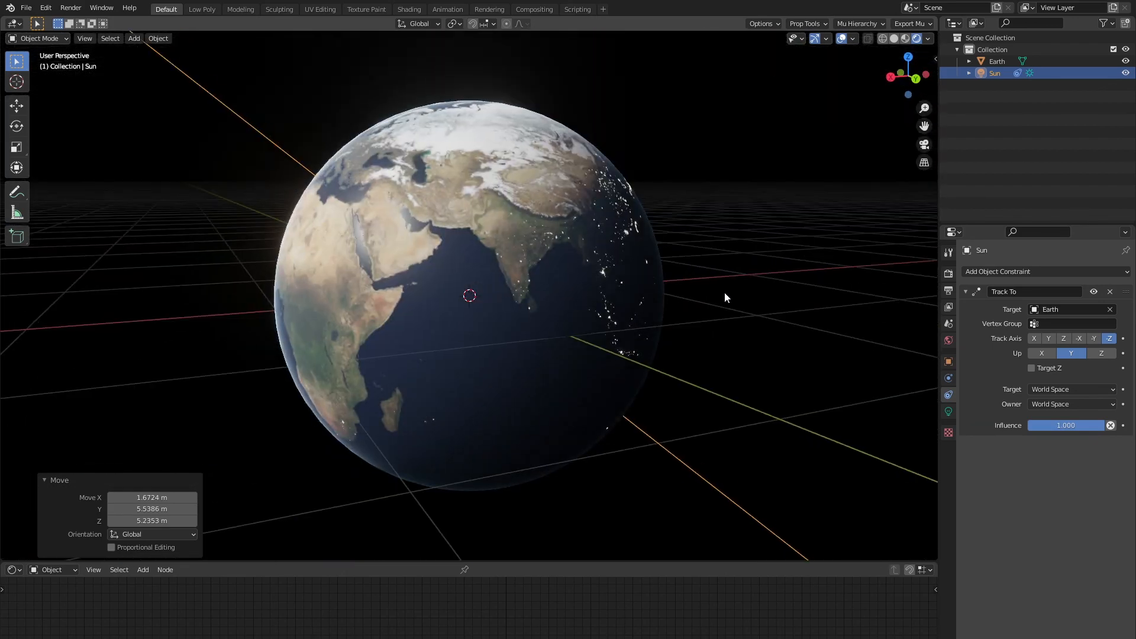
pyautogui.scroll(-5, 722, 325)
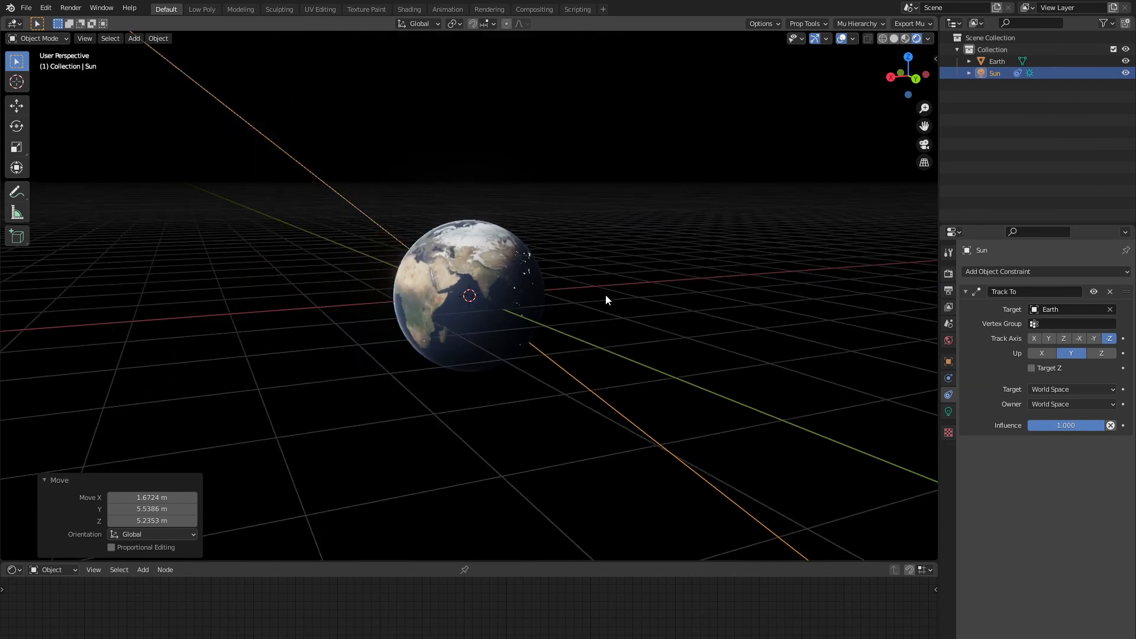
pyautogui.moveTo(606, 295); pyautogui.dragTo(622, 393, button='middle')
pyautogui.scroll(3, 578, 297)
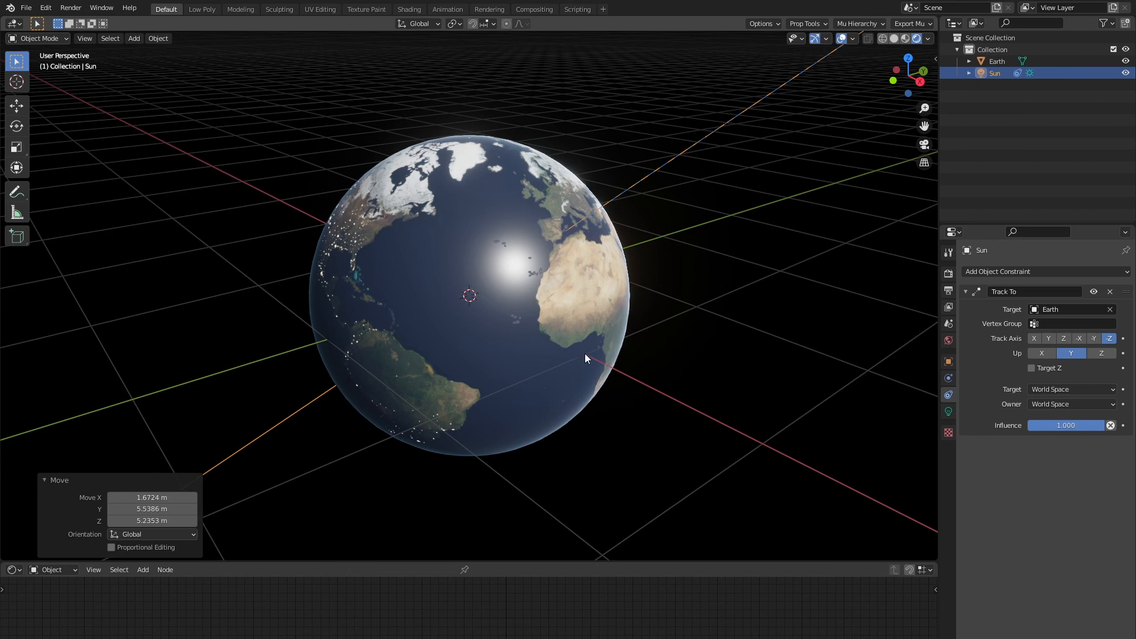
pyautogui.scroll(-2, 601, 346)
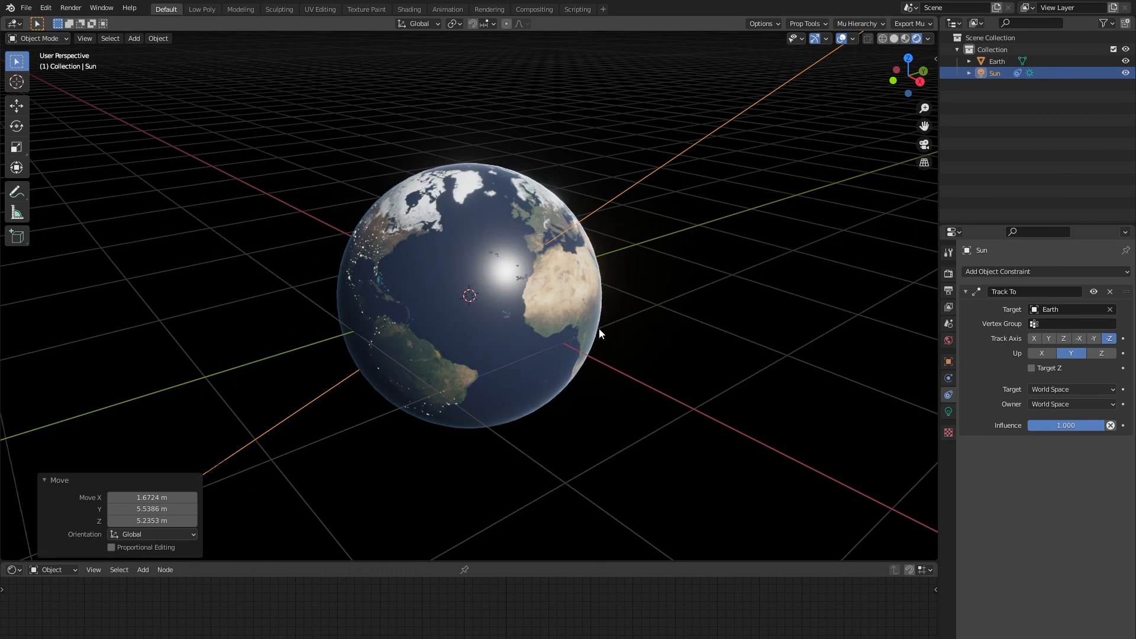